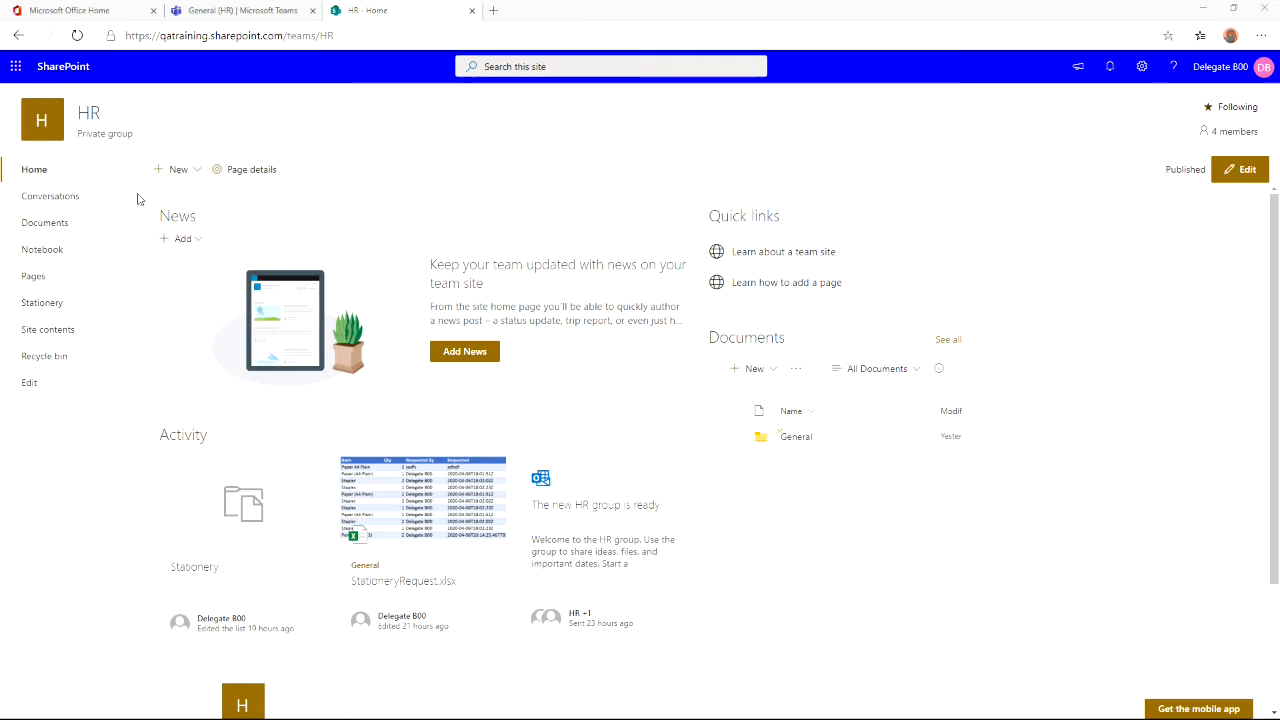
# Open the Stationery list on the HR site to review its request items.
pyautogui.click(43, 310)
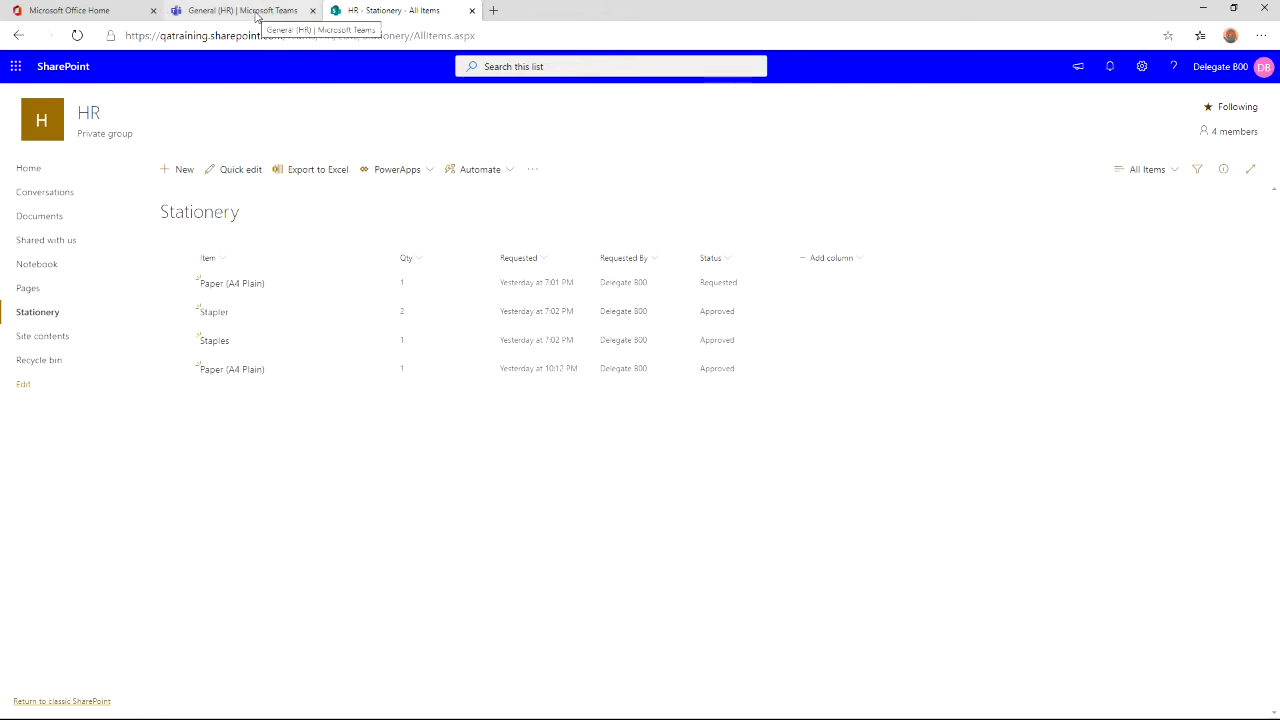
# Switch to Microsoft Teams and create a blank instant flow named Get Pending items with the Manually trigger a flow trigger.
pyautogui.click(256, 16)
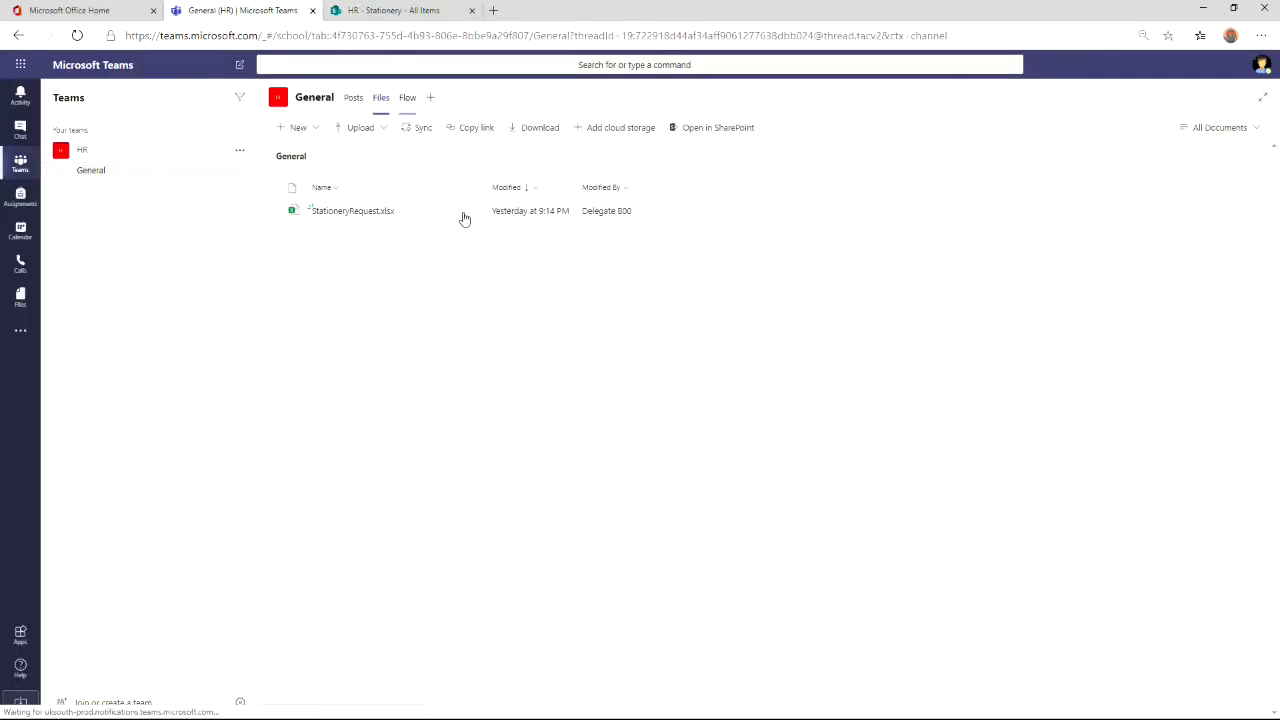
pyautogui.click(331, 139)
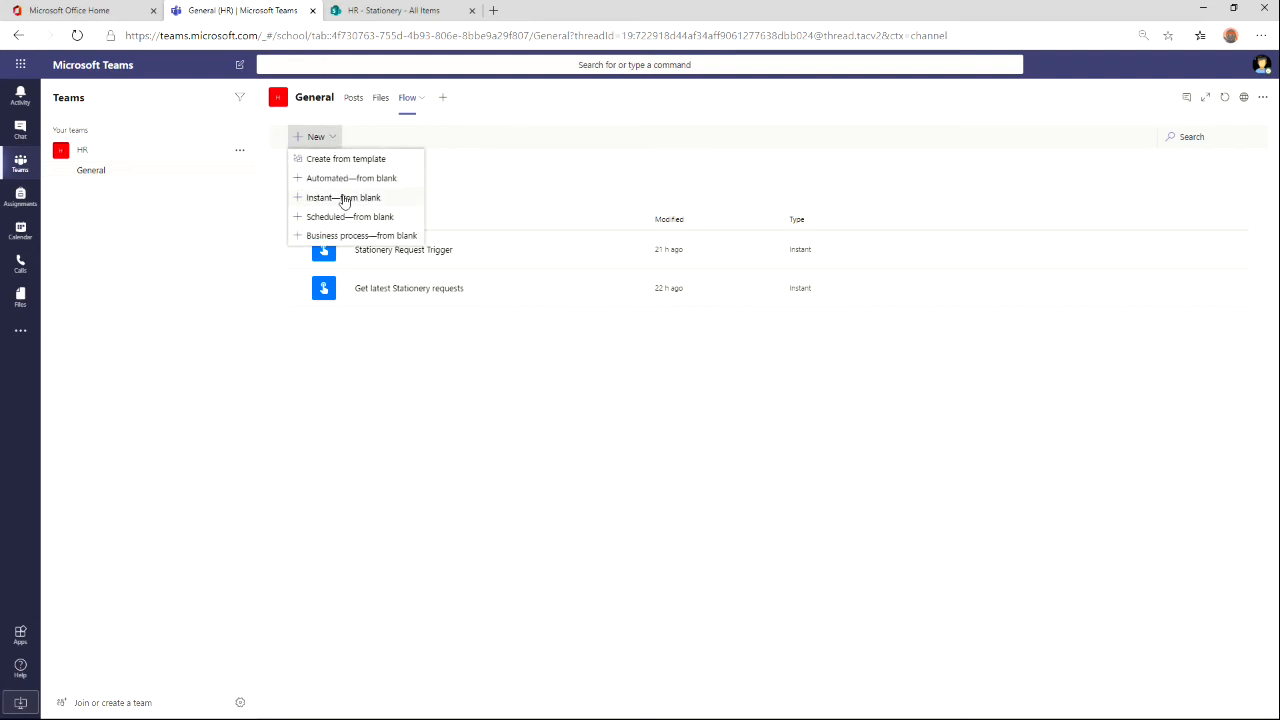
pyautogui.click(344, 198)
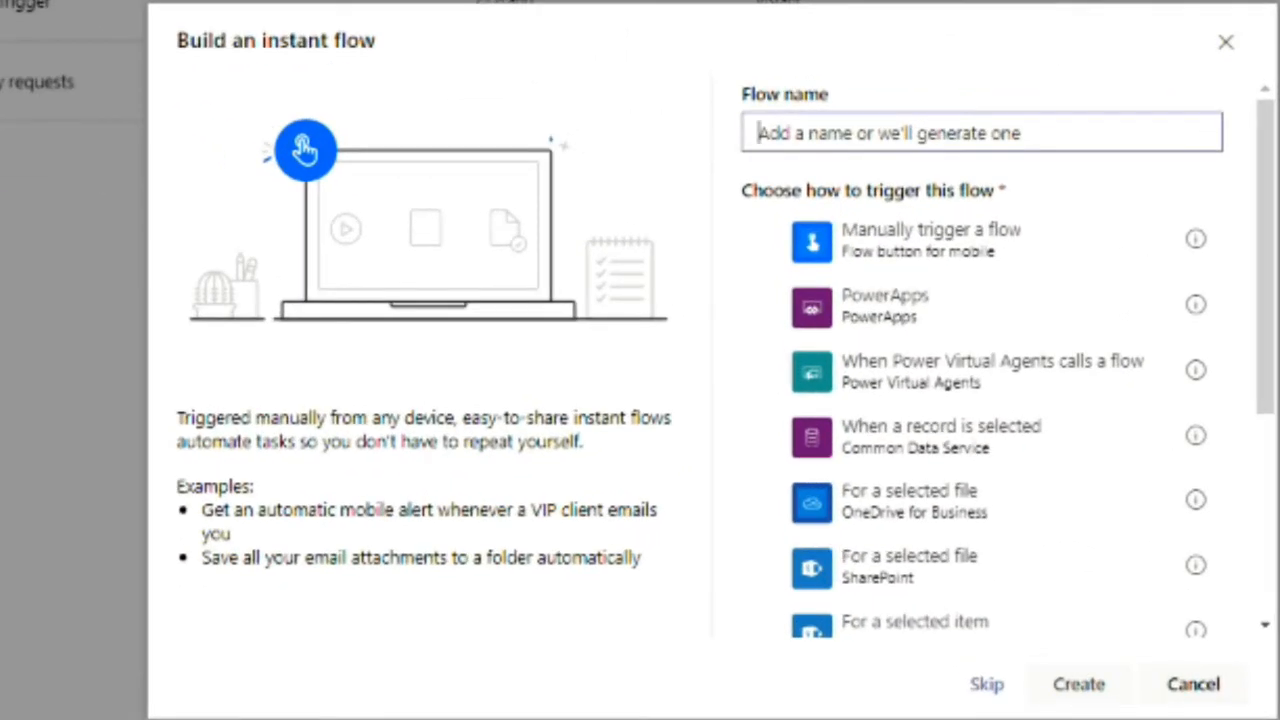
pyautogui.click(1004, 131)
pyautogui.write('Get P')
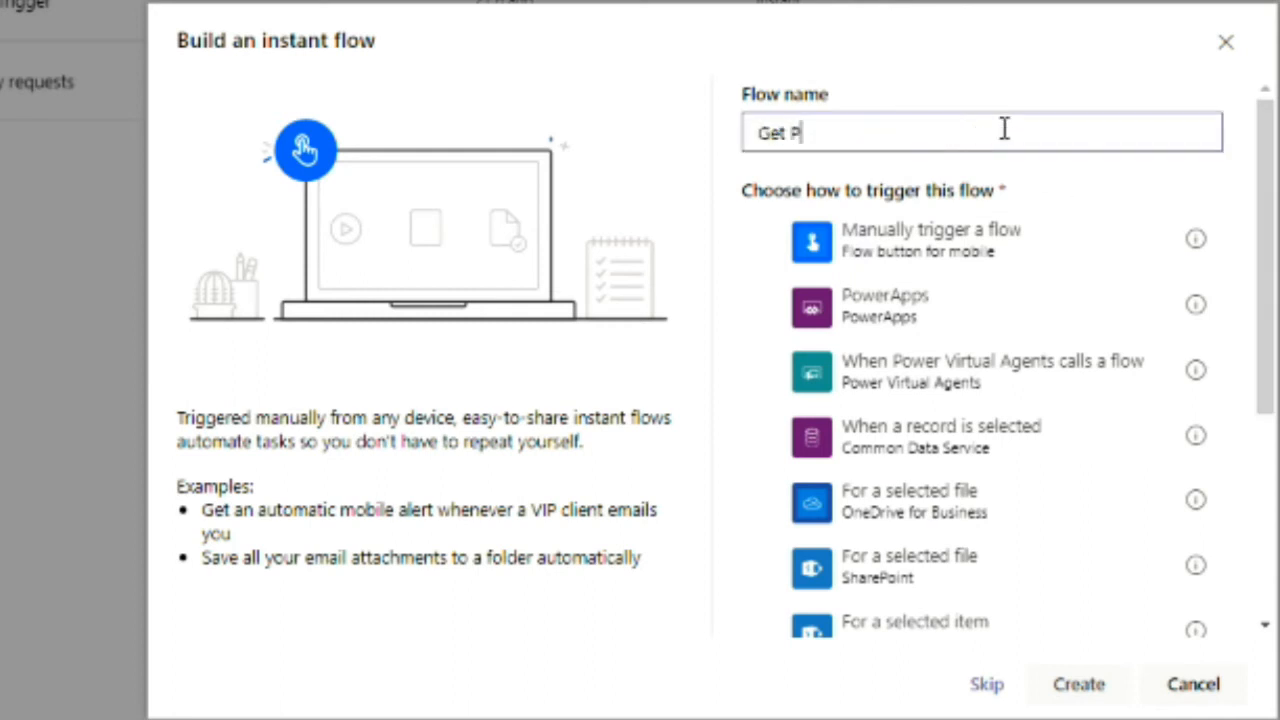
pyautogui.write('ending items')
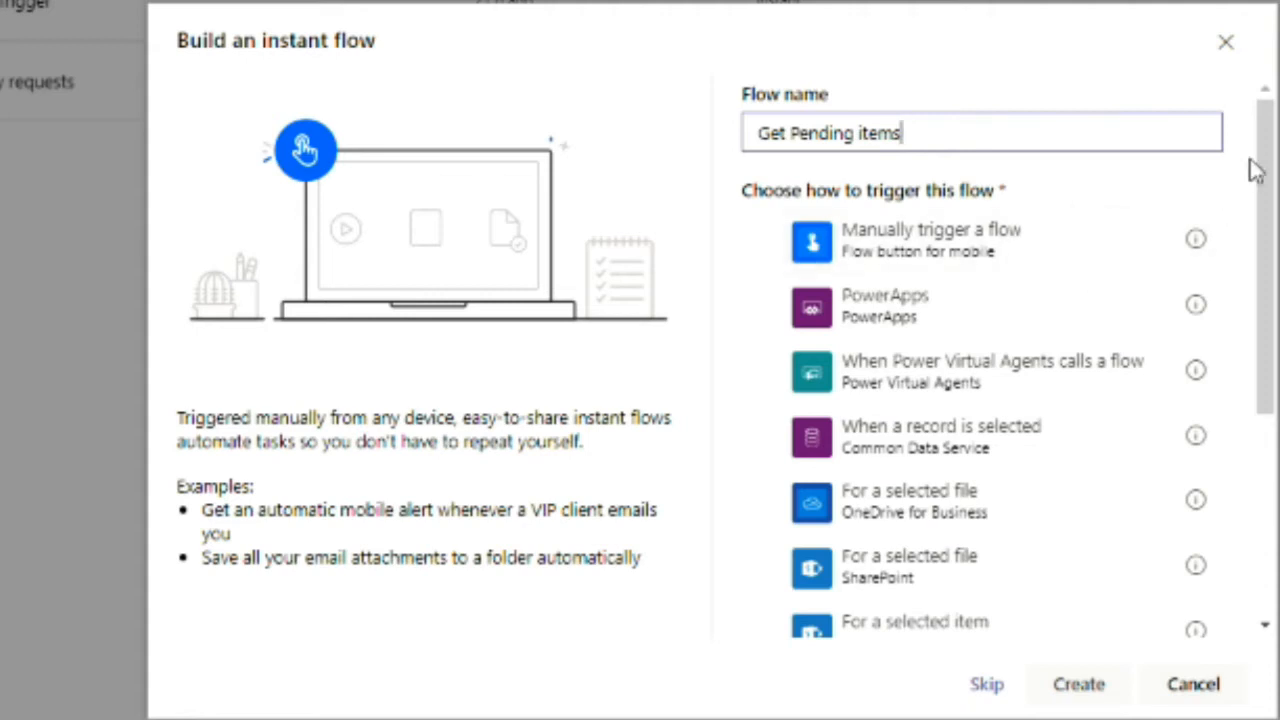
pyautogui.scroll(-1, 1268, 162)
pyautogui.scroll(1, 1100, 200)
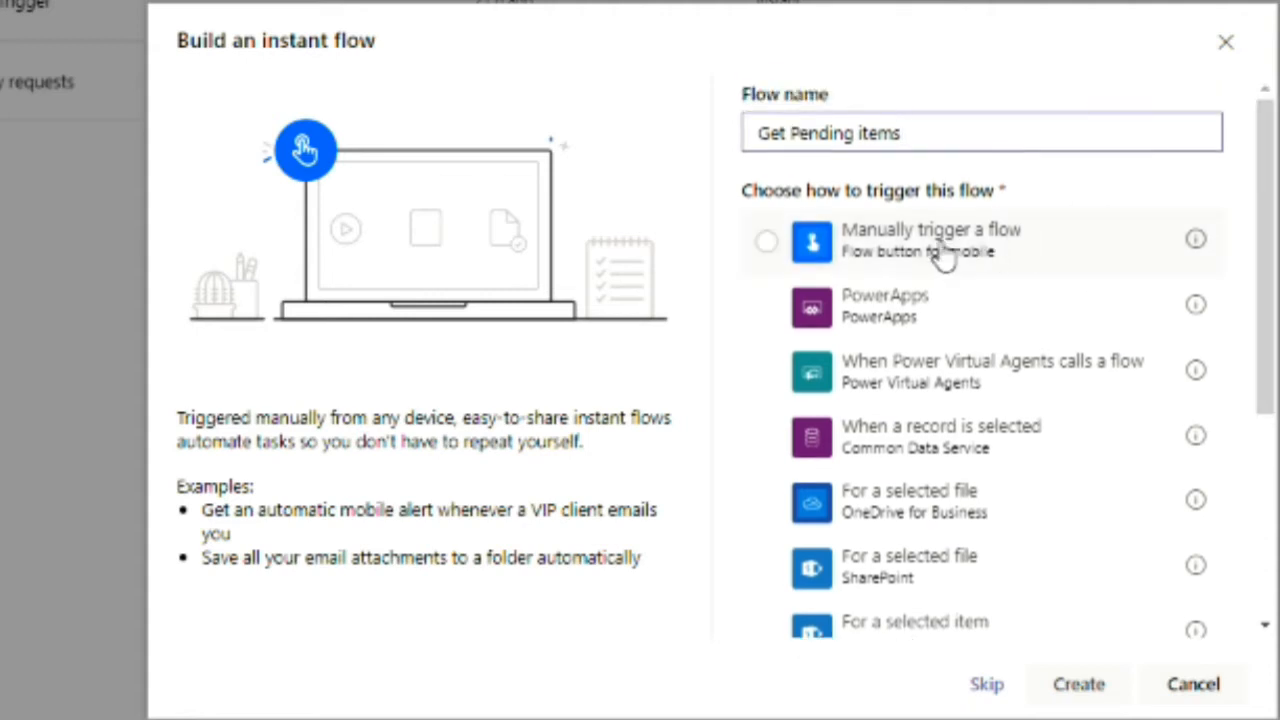
pyautogui.click(860, 256)
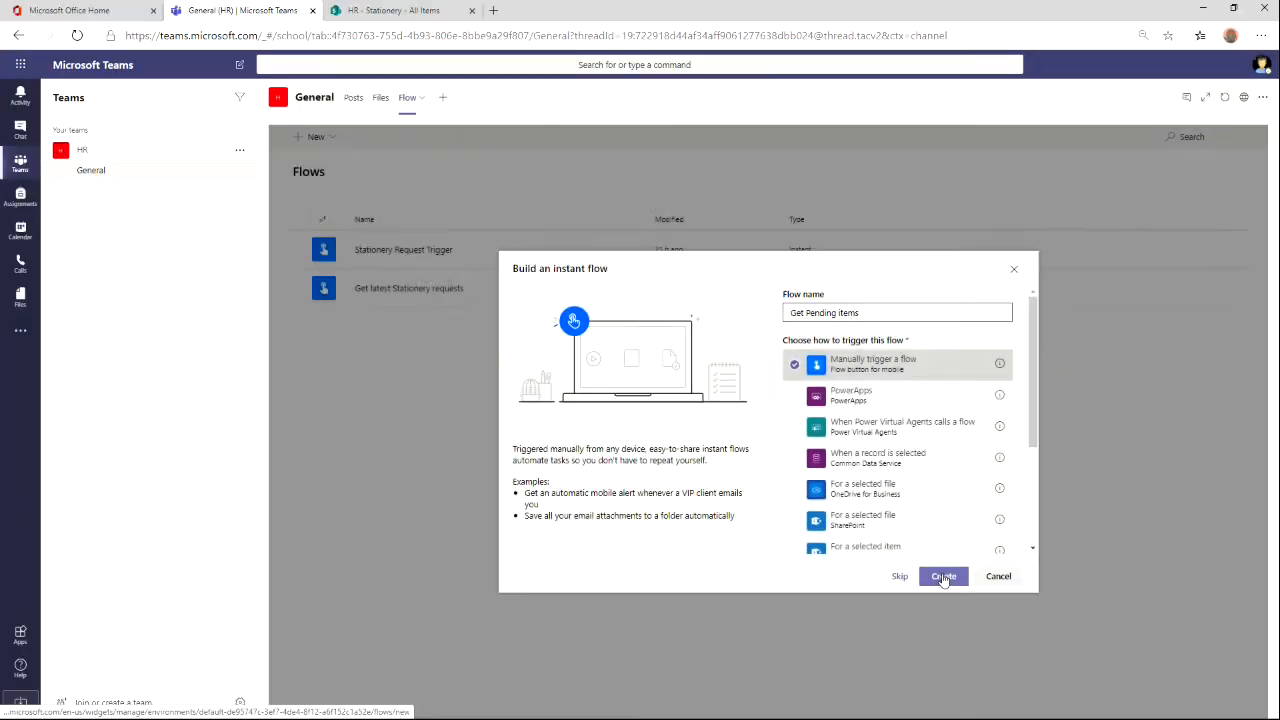
pyautogui.click(943, 577)
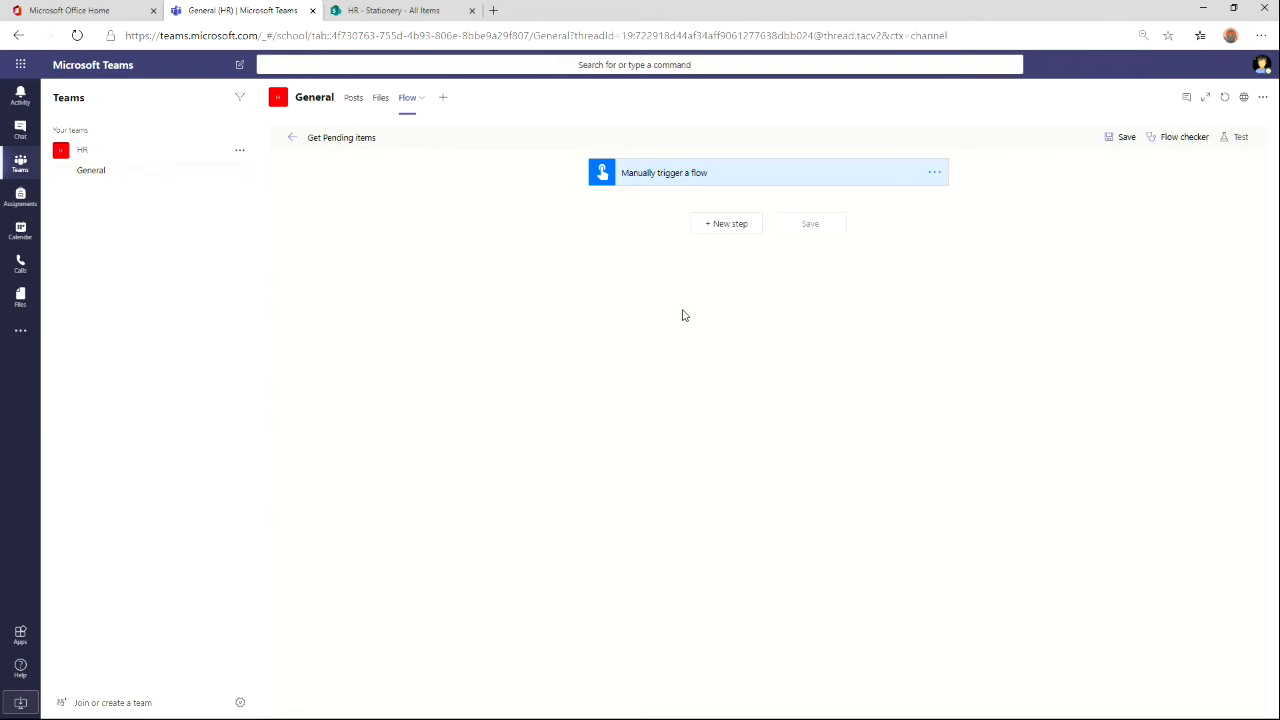
# Add an Initialize variable action below the manual trigger, without giving the trigger any inputs.
pyautogui.click(604, 138)
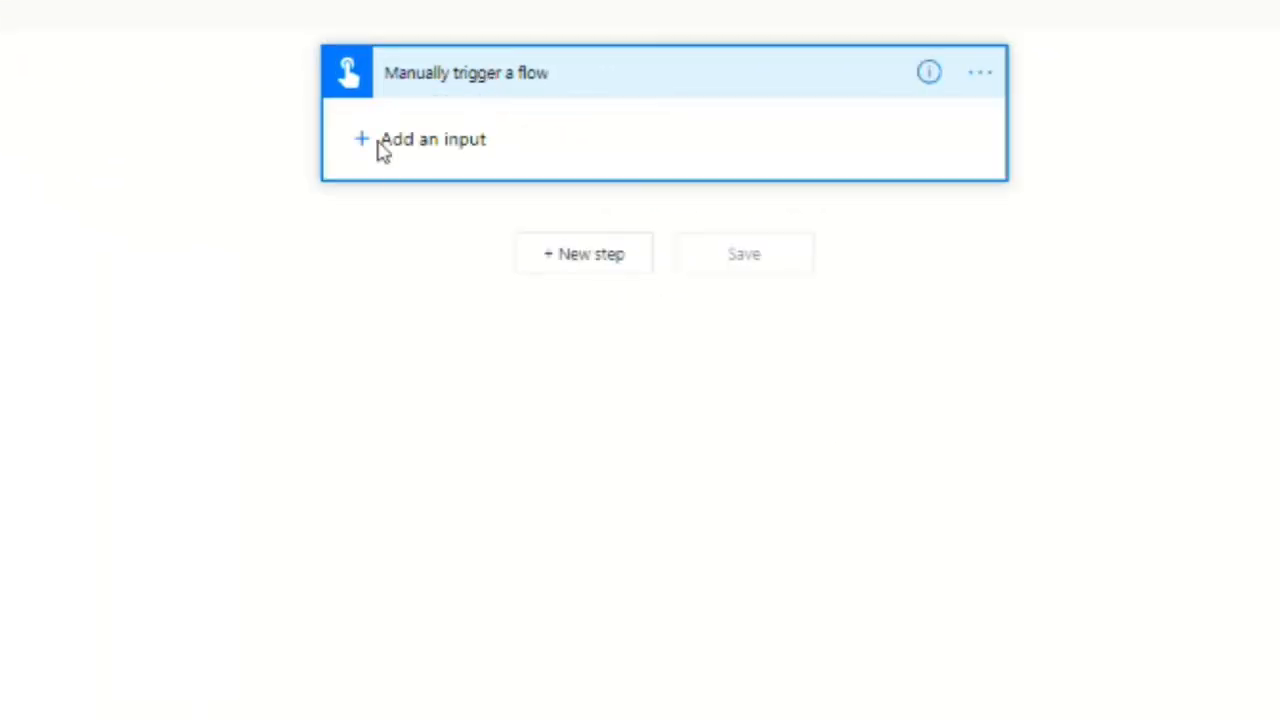
pyautogui.click(449, 84)
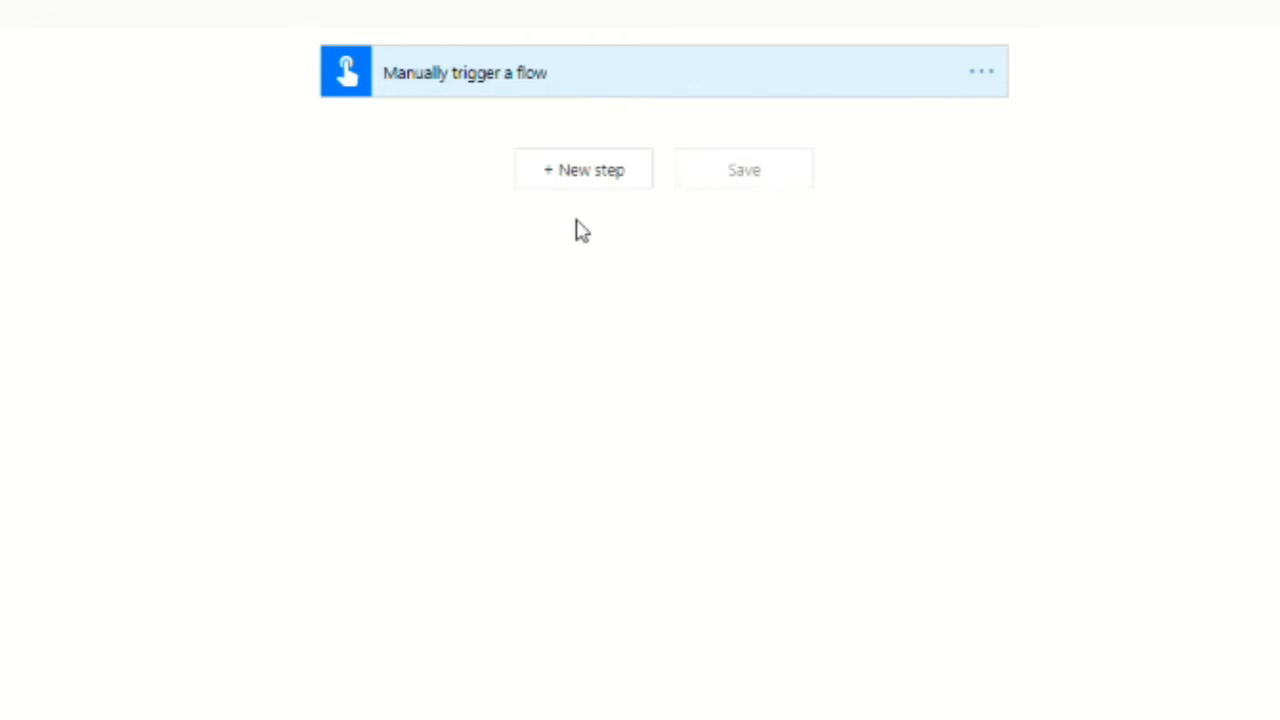
pyautogui.click(582, 172)
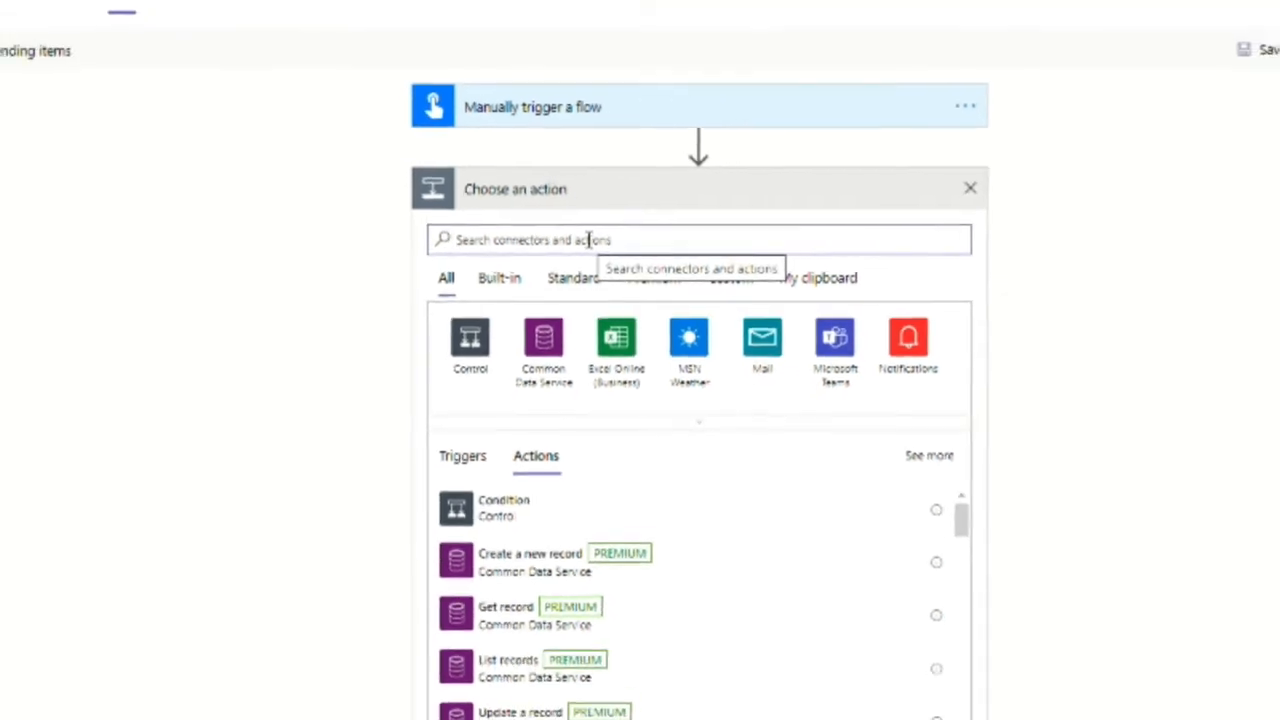
pyautogui.write('Vari')
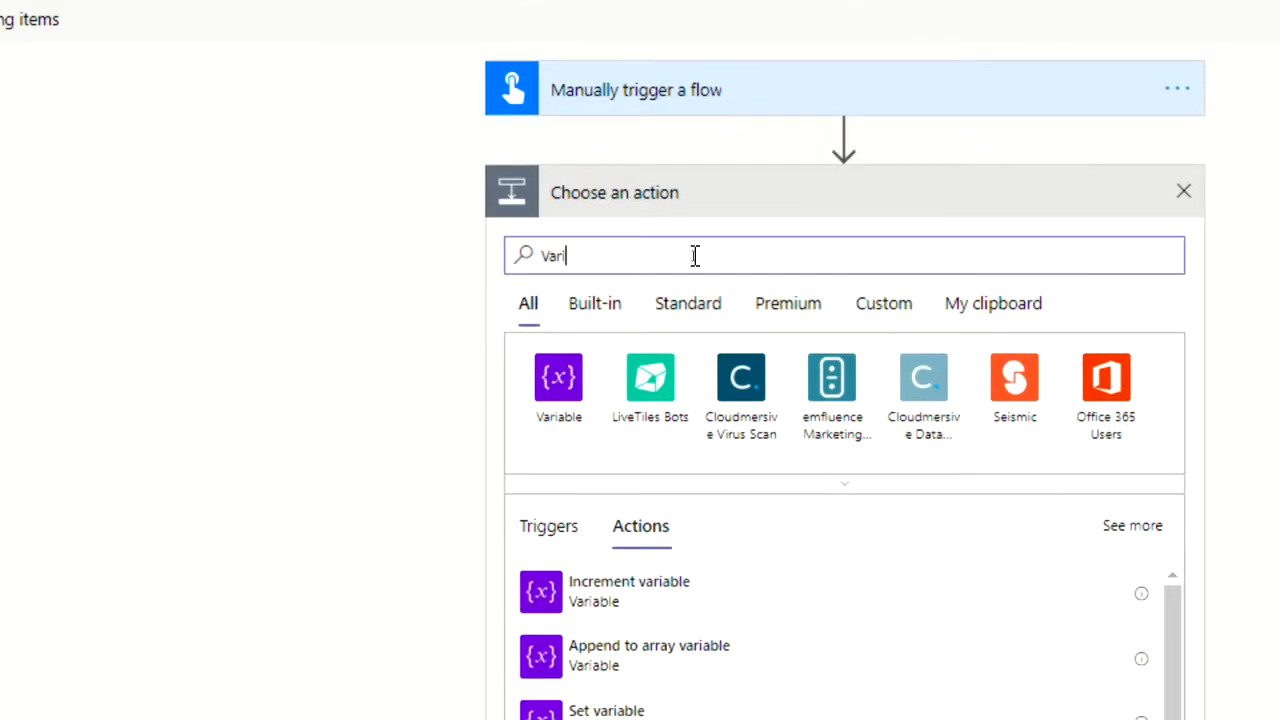
pyautogui.click(560, 382)
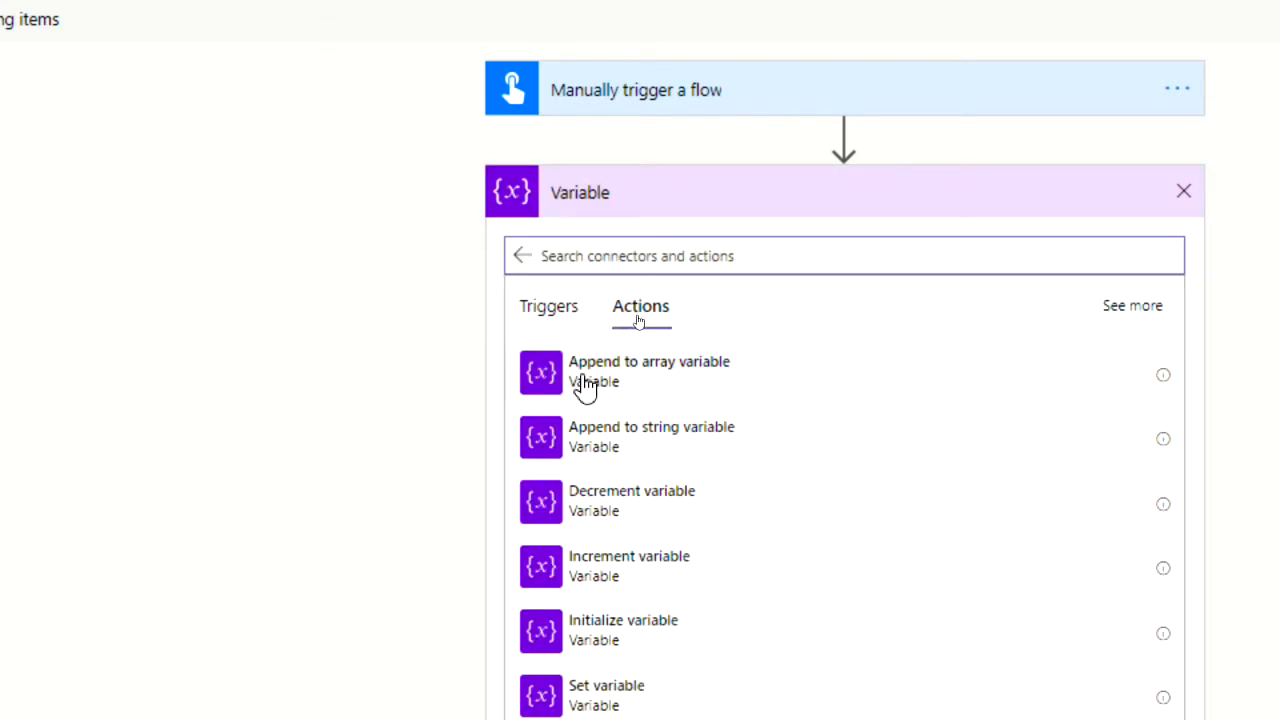
pyautogui.scroll(-2, 731, 610)
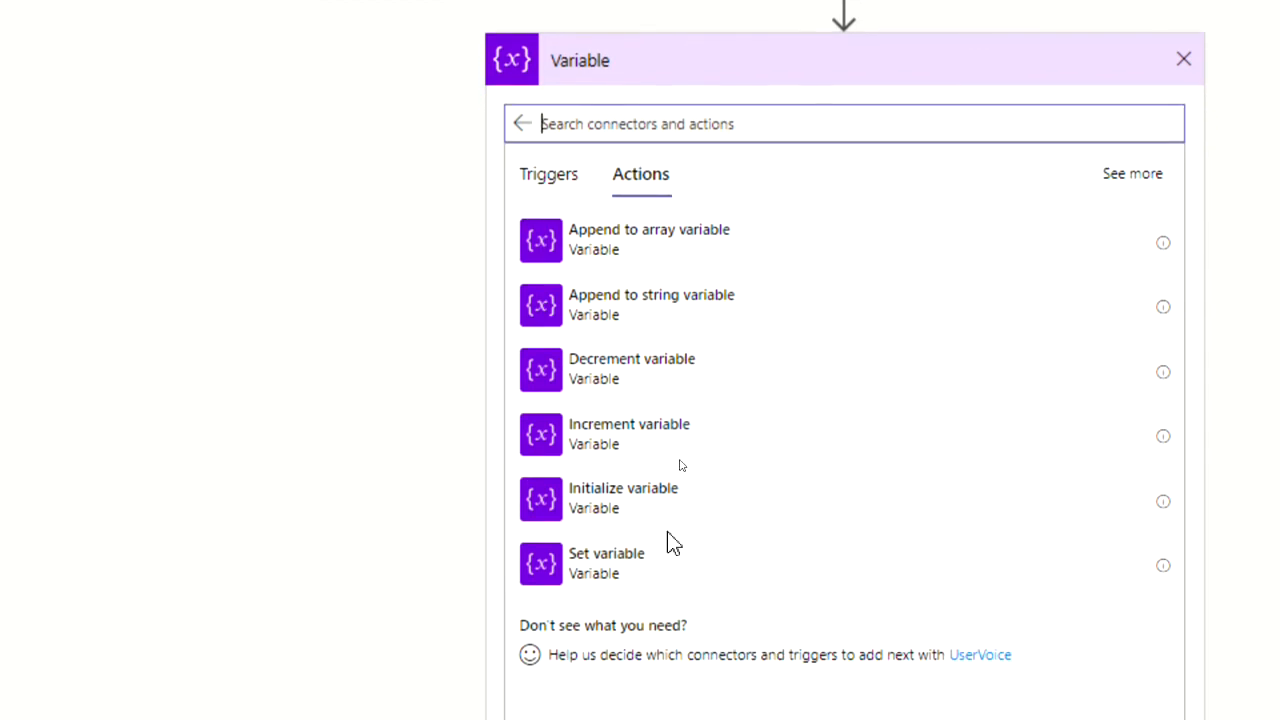
pyautogui.click(549, 526)
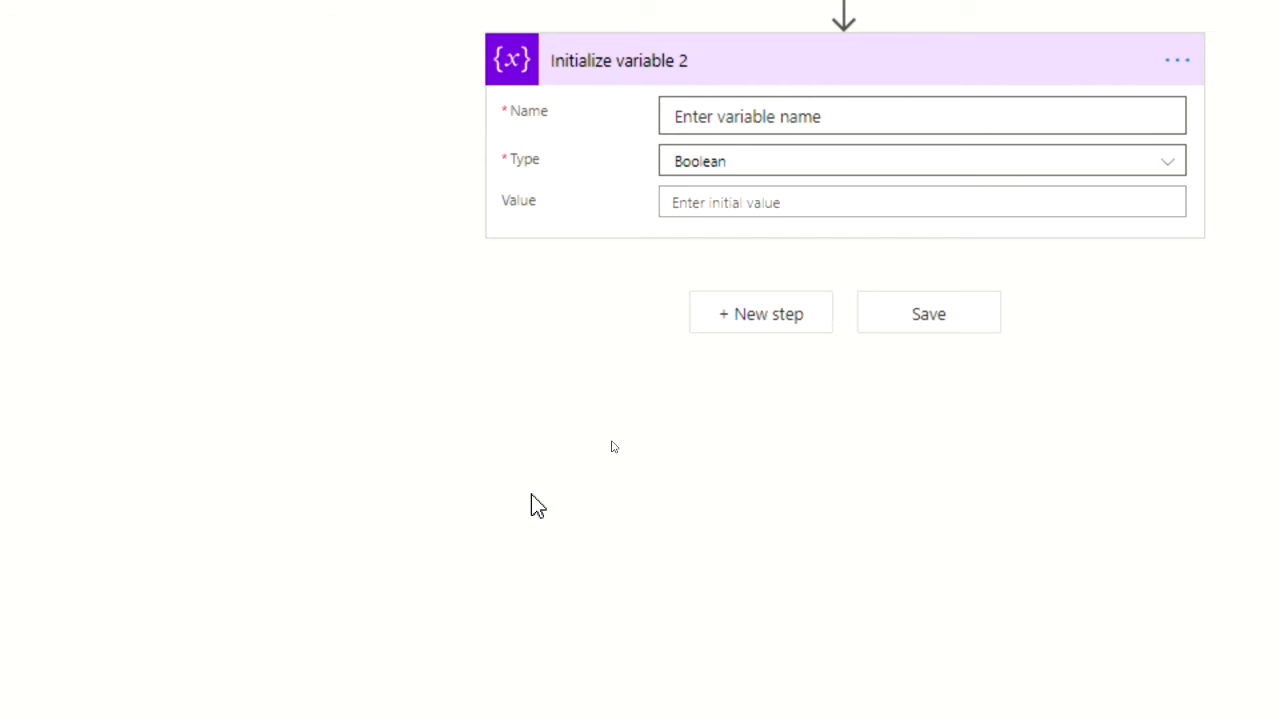
# Define the new variable as intItemCount, with type Integer and initial value 0.
pyautogui.click(715, 115)
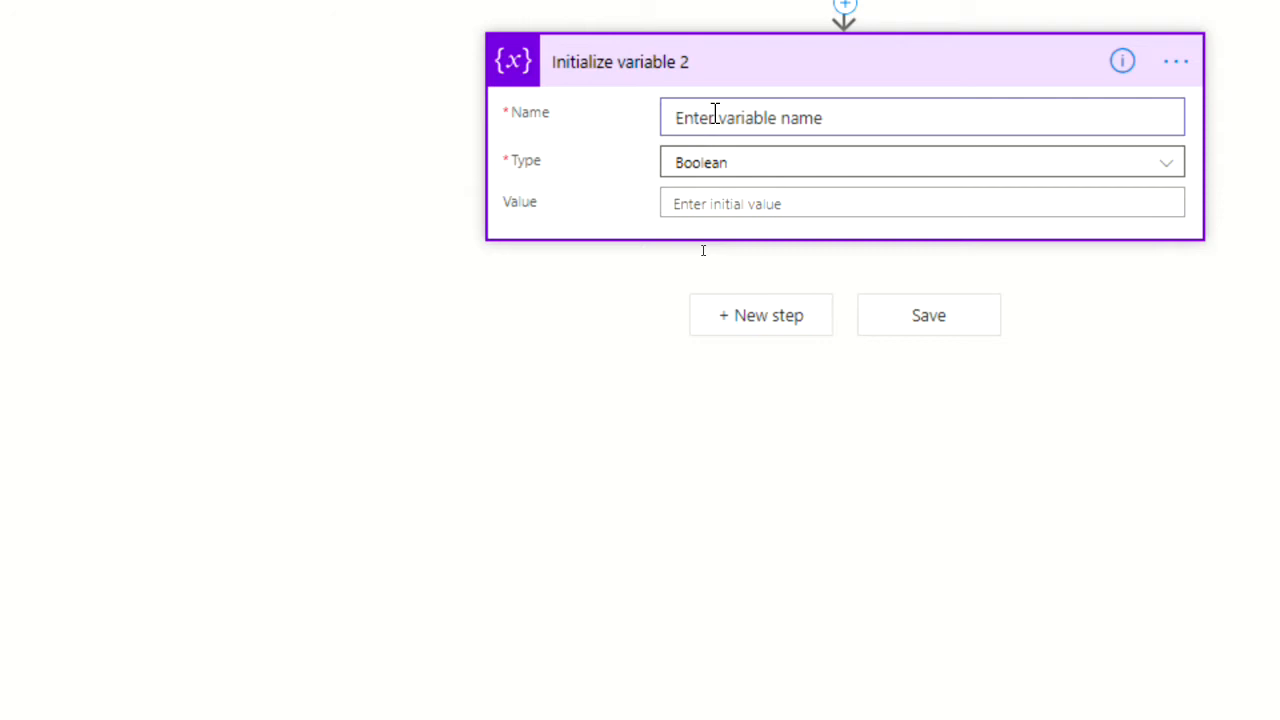
pyautogui.write('intItemCount')
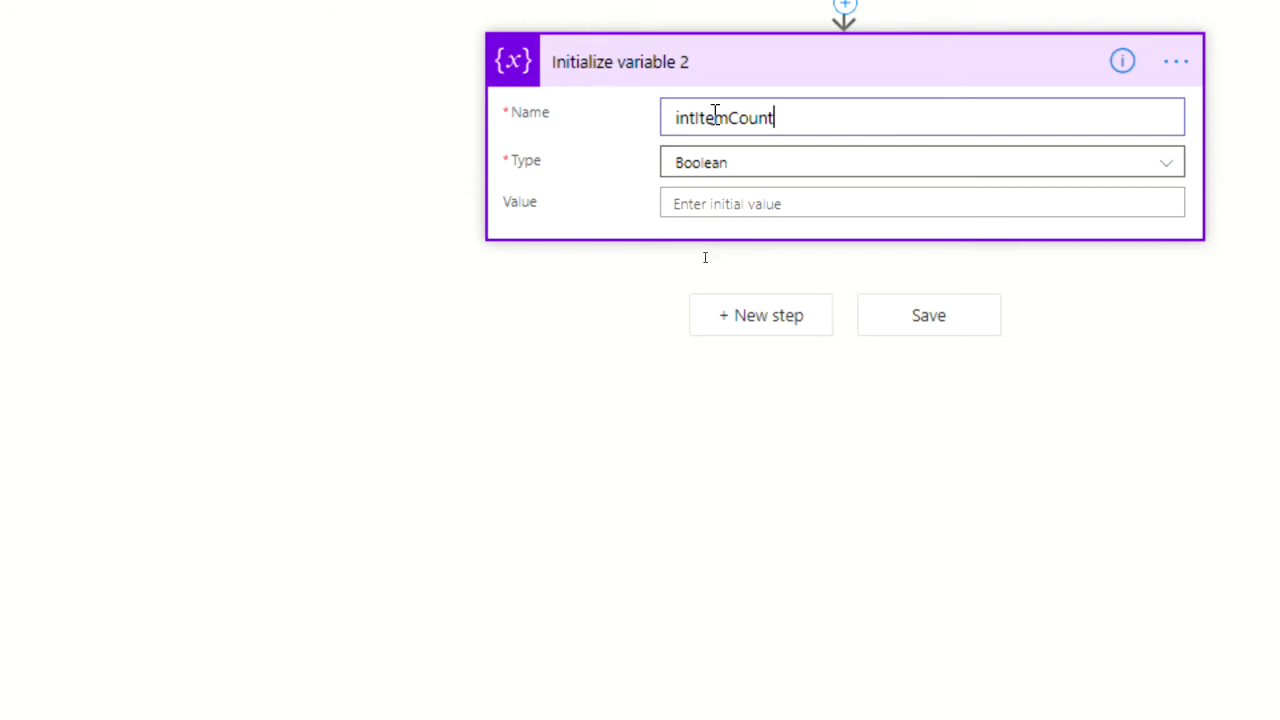
pyautogui.click(740, 166)
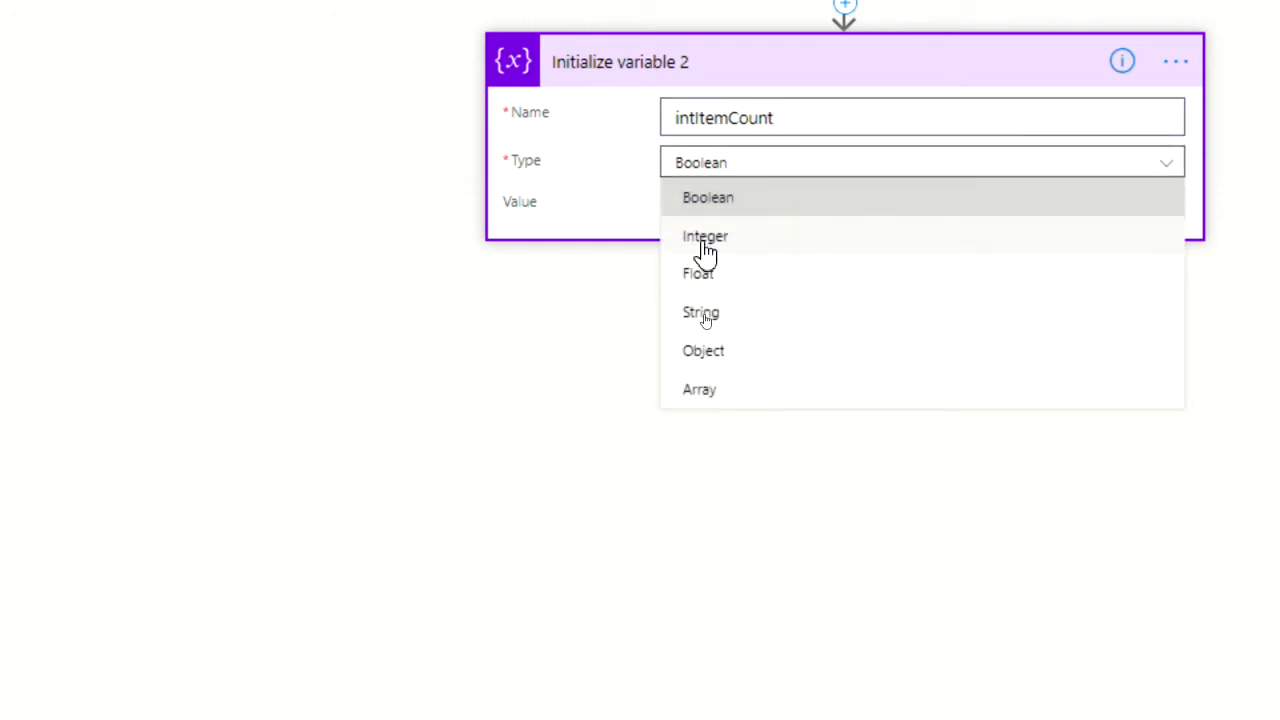
pyautogui.click(719, 245)
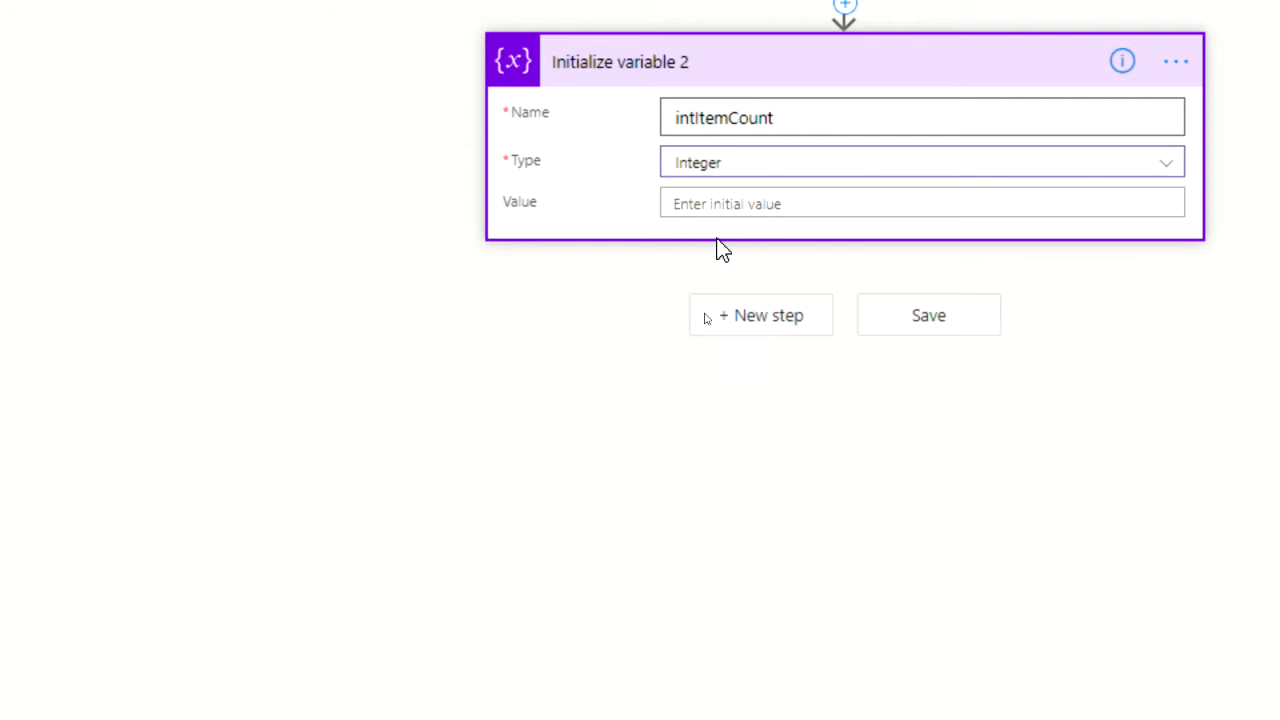
pyautogui.click(723, 203)
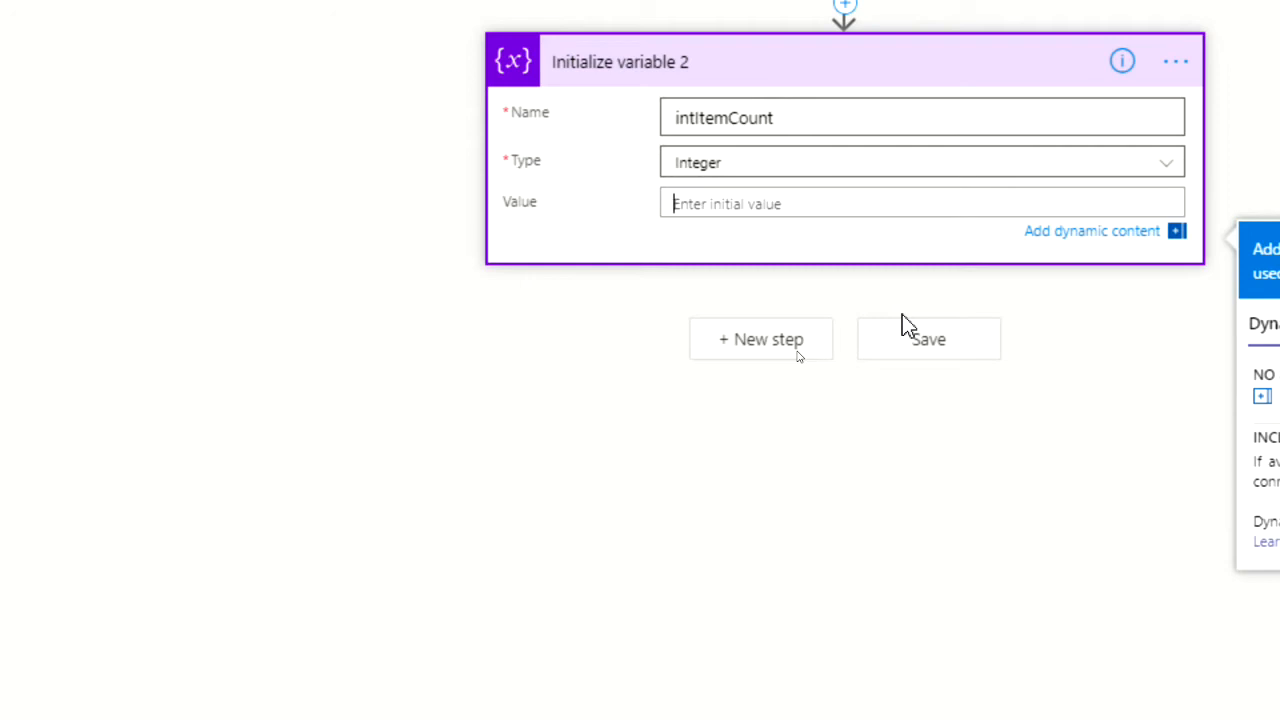
pyautogui.write('0')
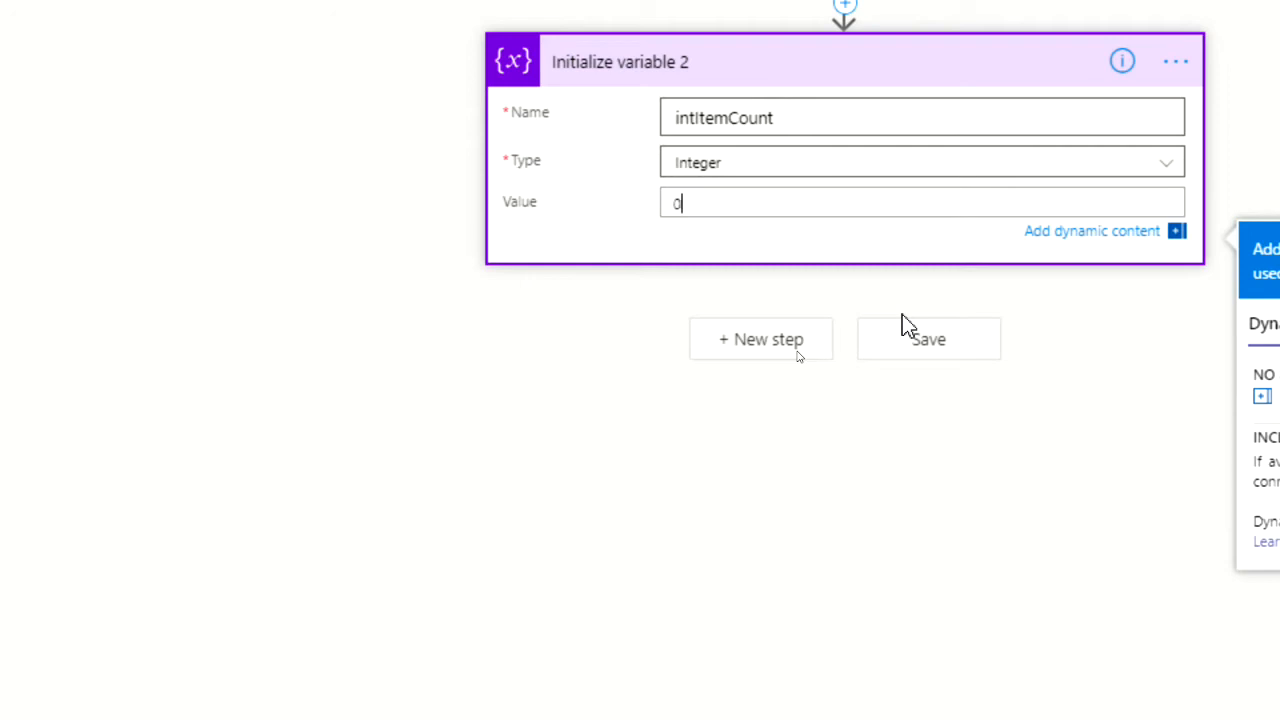
pyautogui.click(918, 437)
# Add a second Initialize variable action after the intItemCount one.
pyautogui.click(760, 315)
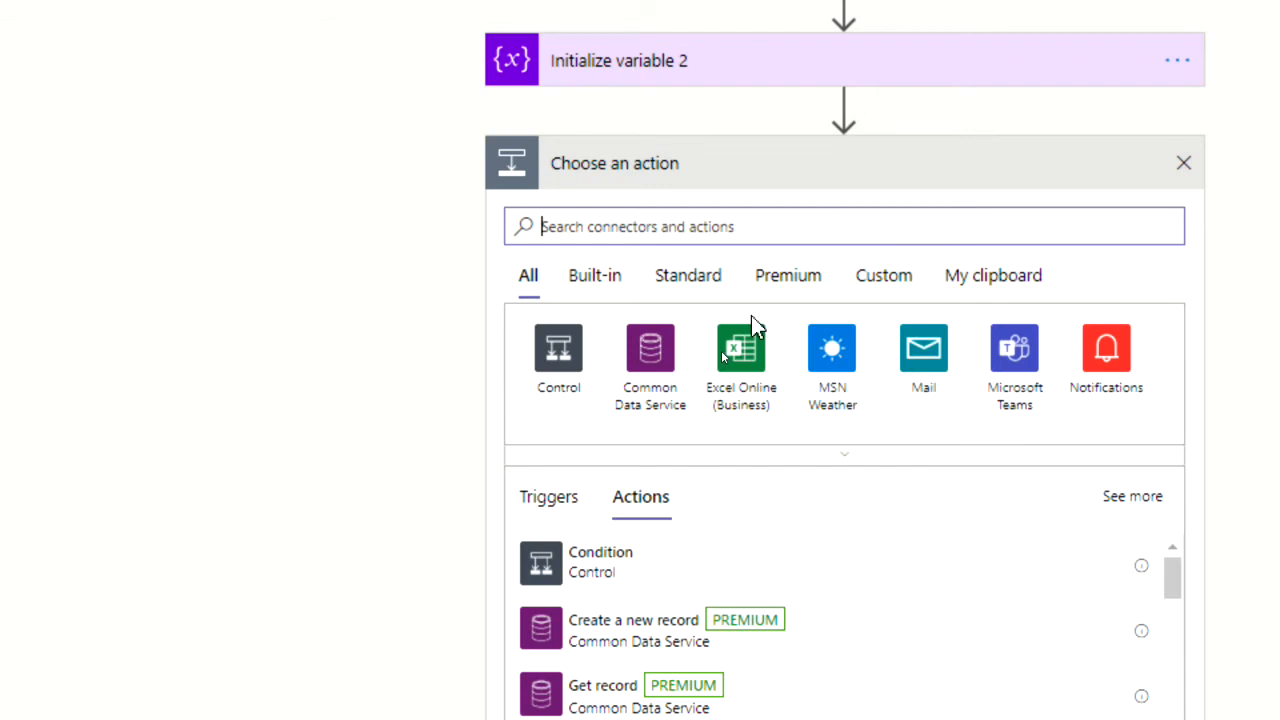
pyautogui.write('Var')
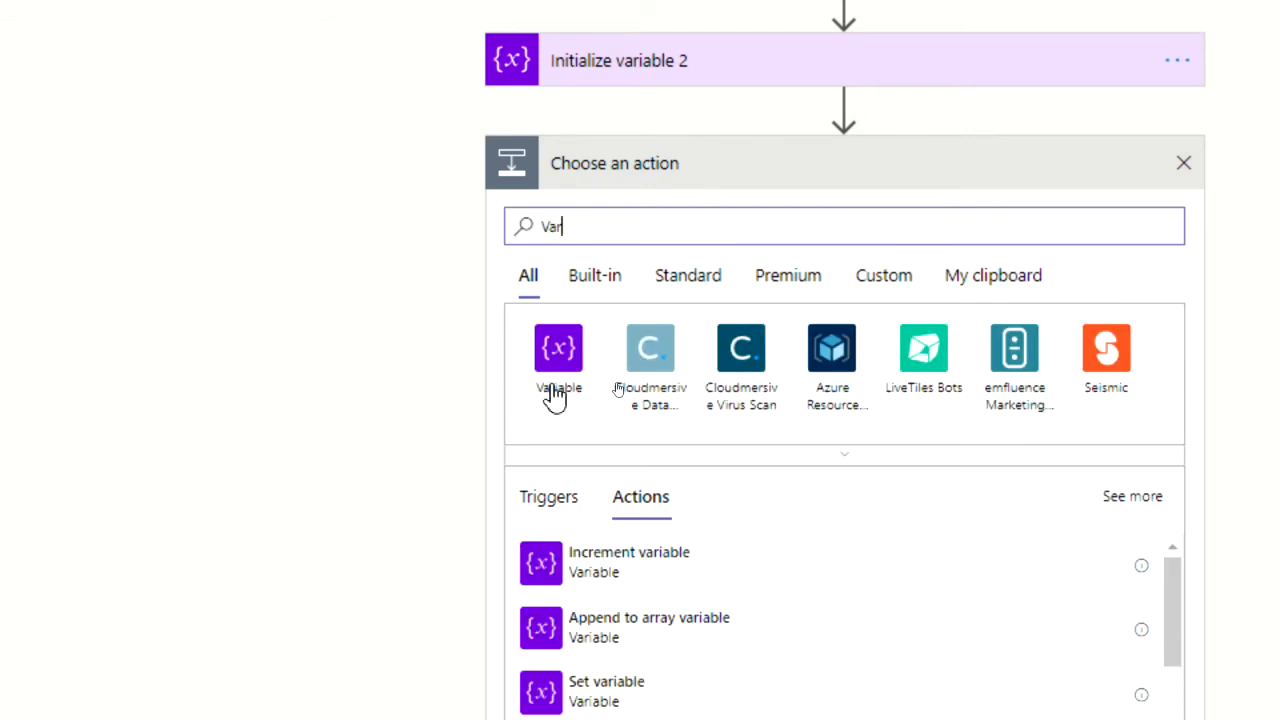
pyautogui.click(556, 393)
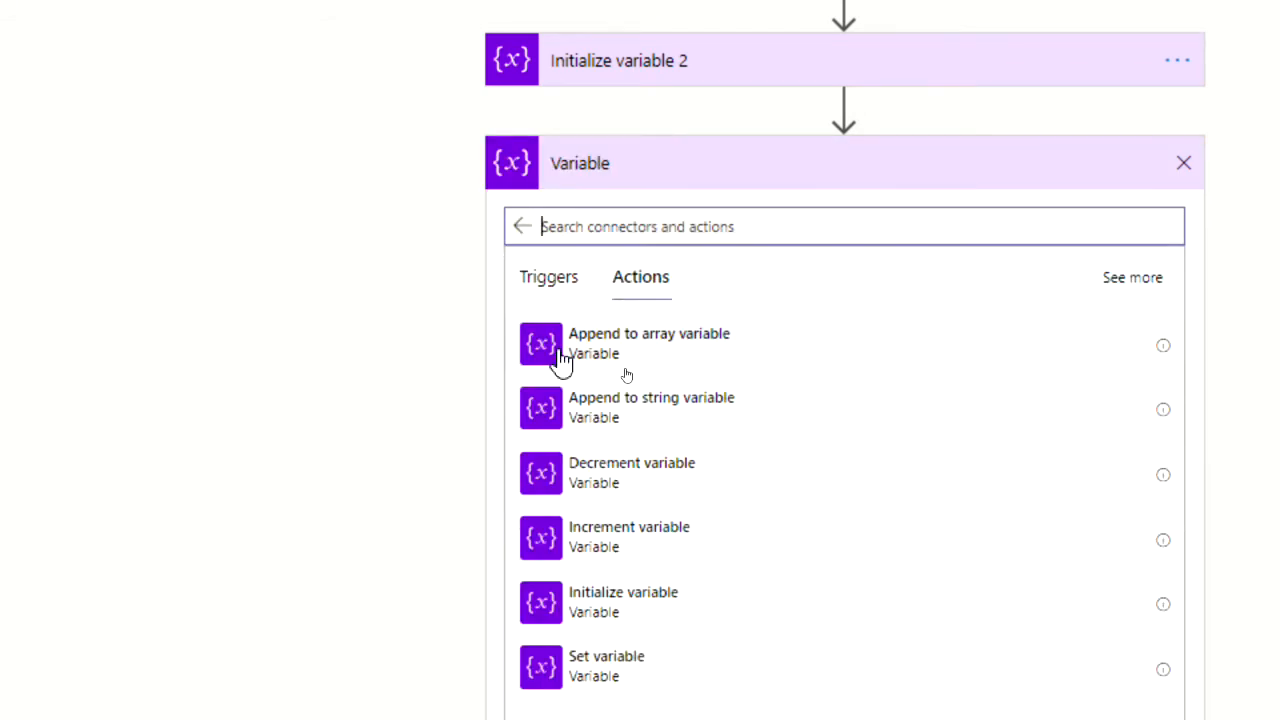
pyautogui.write('arr')
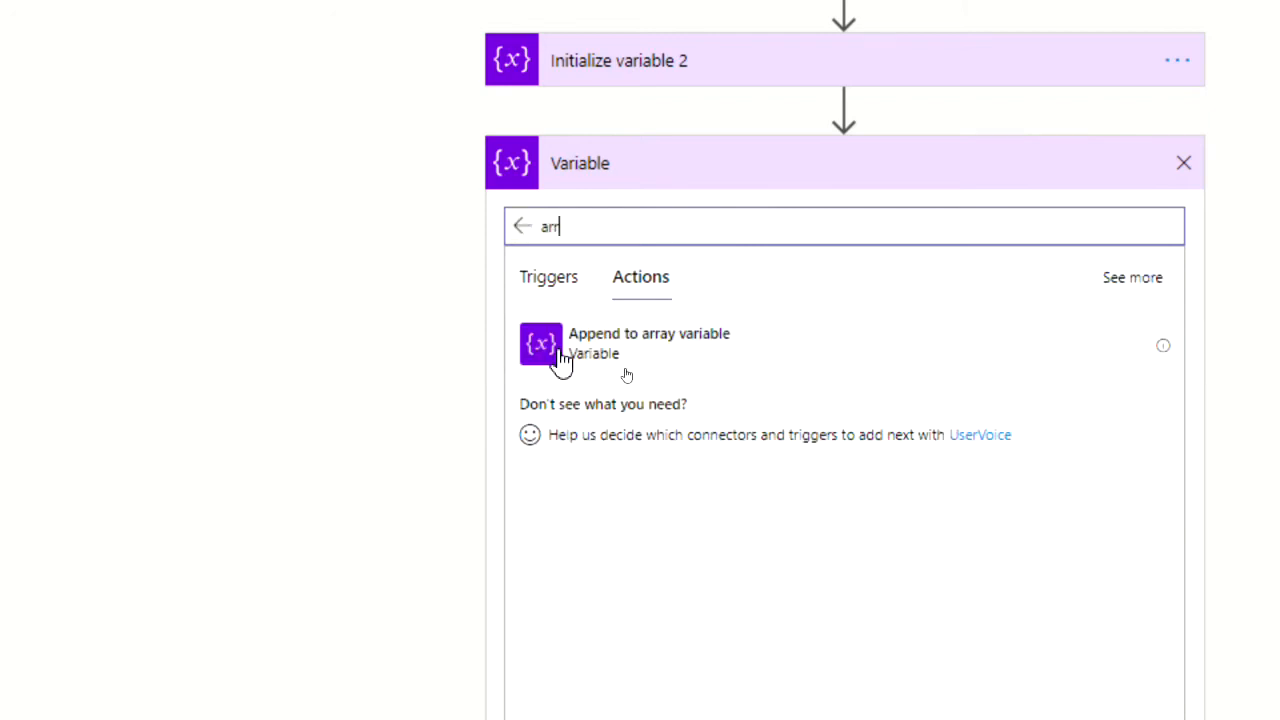
pyautogui.press('BackSpace')
pyautogui.press('BackSpace')
pyautogui.press('BackSpace')
pyautogui.write('Init')
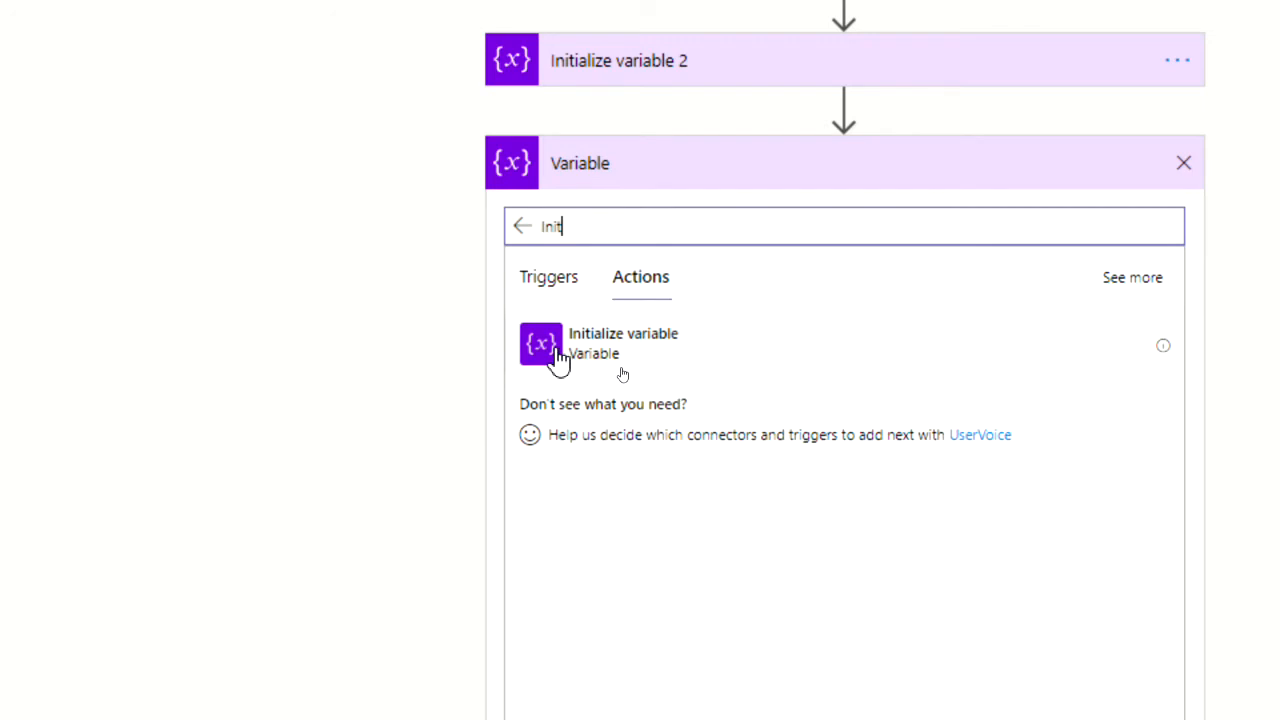
pyautogui.click(535, 355)
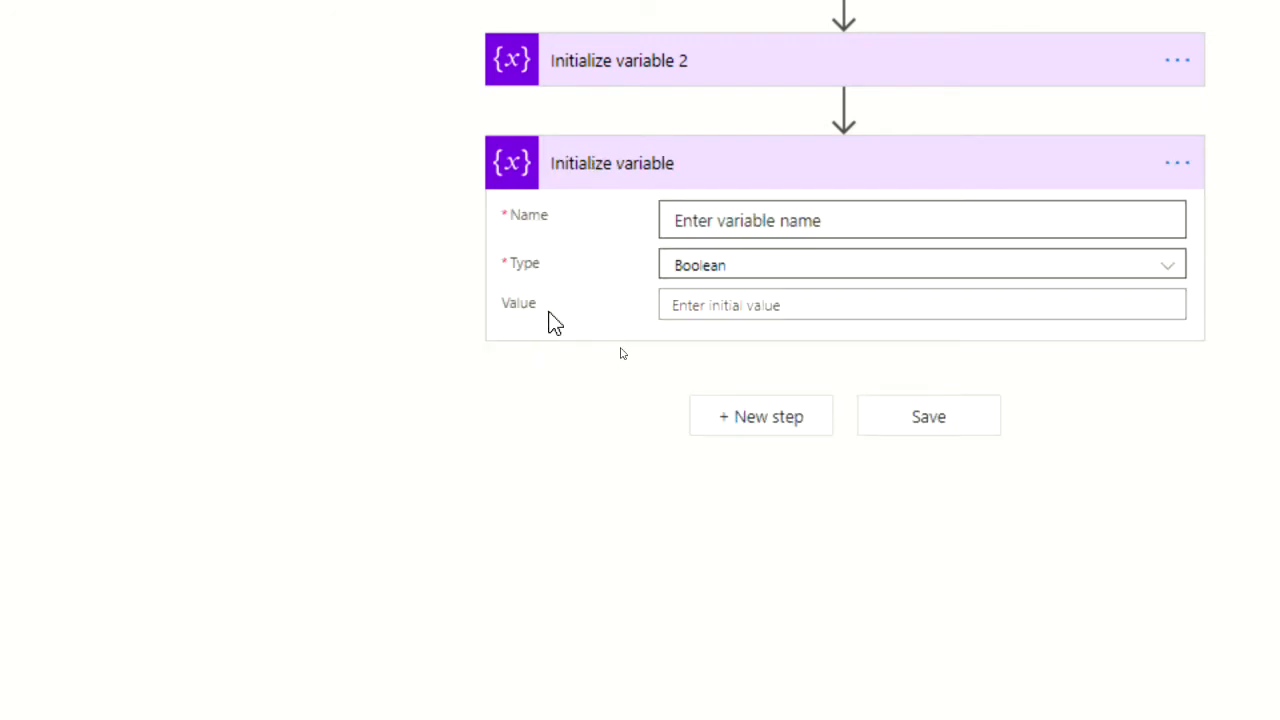
# Define the second variable as varItems, with type Array and an empty array [] as its initial value.
pyautogui.click(695, 222)
pyautogui.write('var')
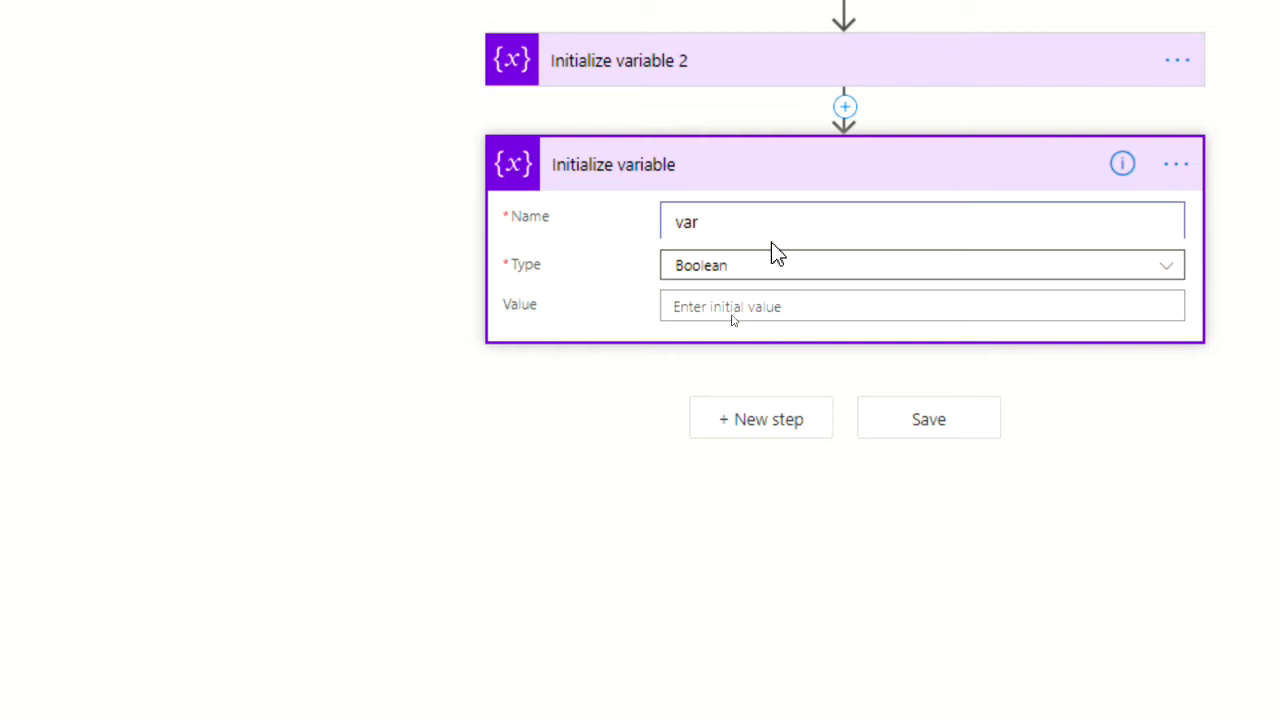
pyautogui.write('Items')
pyautogui.click(722, 272)
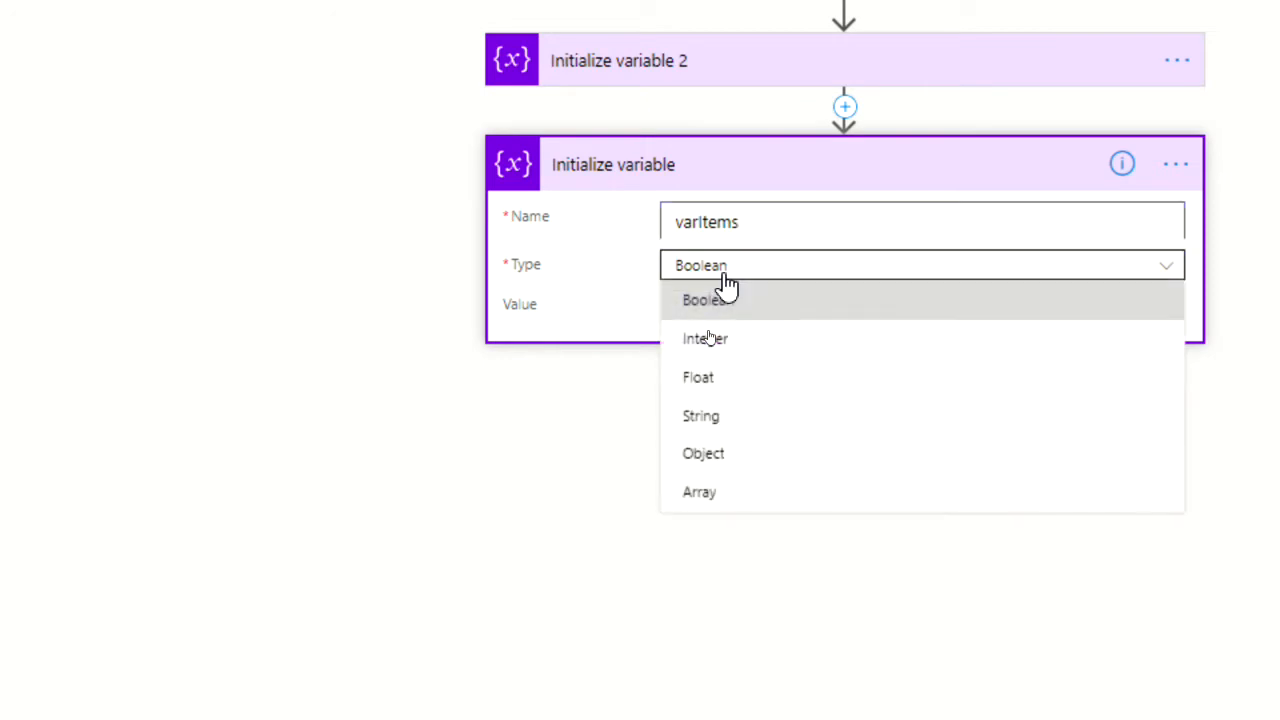
pyautogui.click(702, 498)
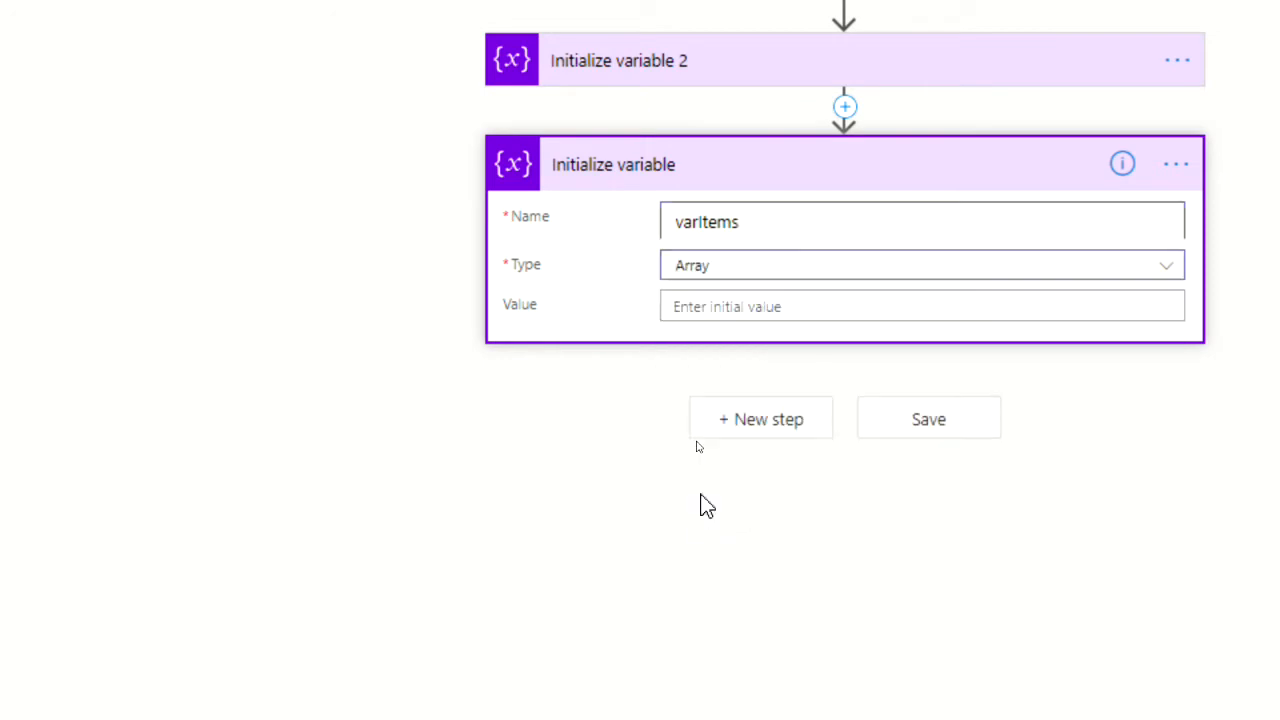
pyautogui.click(711, 309)
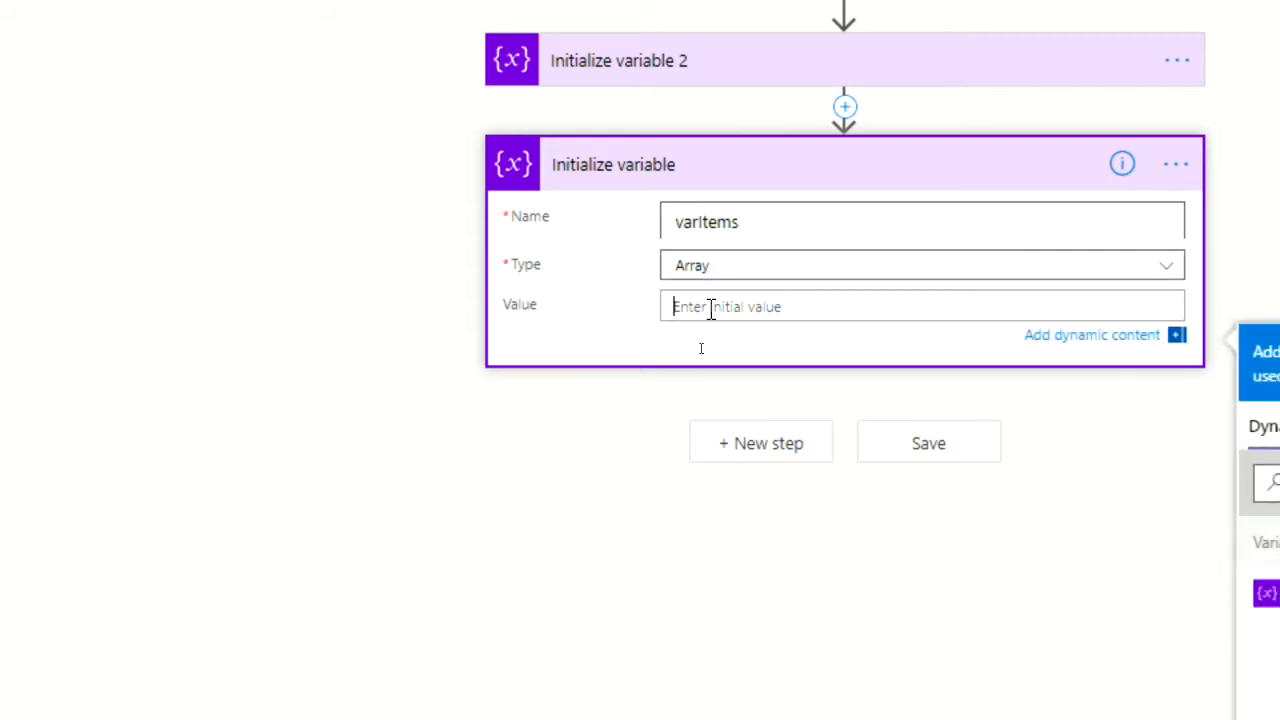
pyautogui.write('[]')
# Rename the action that initializes intItemCount as Dim intItemCount.
pyautogui.scroll(1, 900, 106)
pyautogui.click(952, 103)
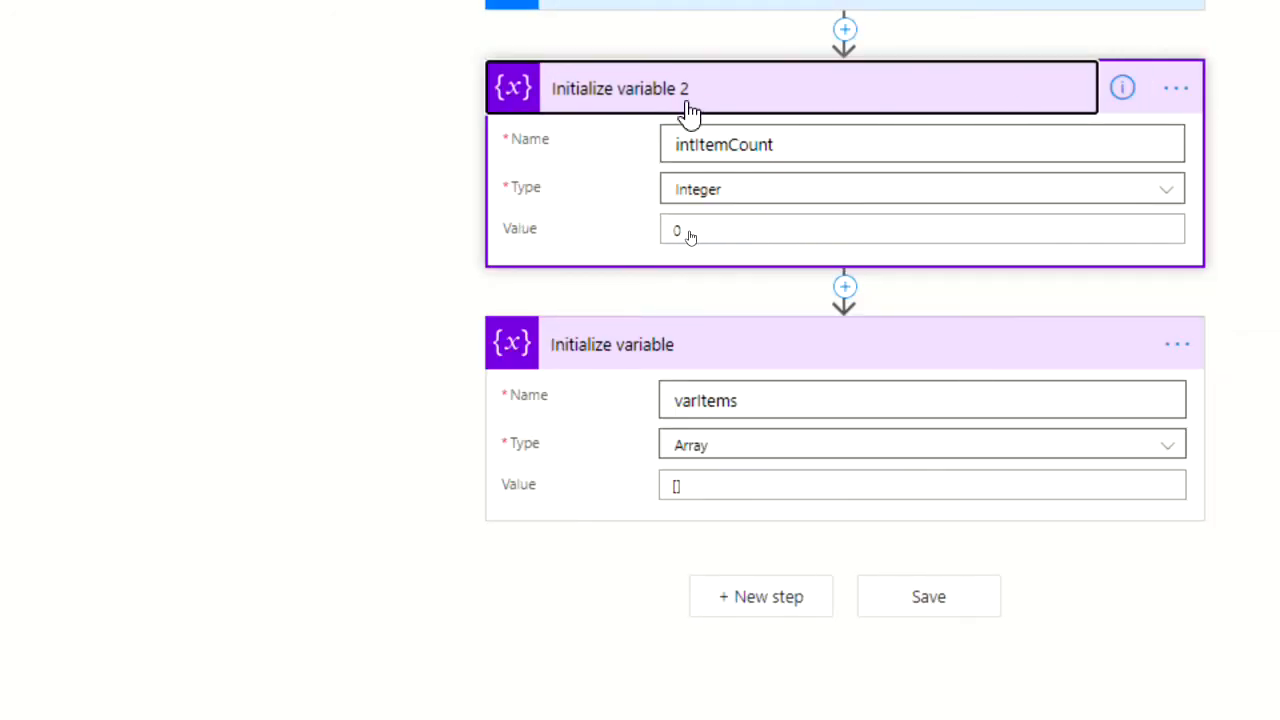
pyautogui.click(1088, 122)
pyautogui.click(1120, 155)
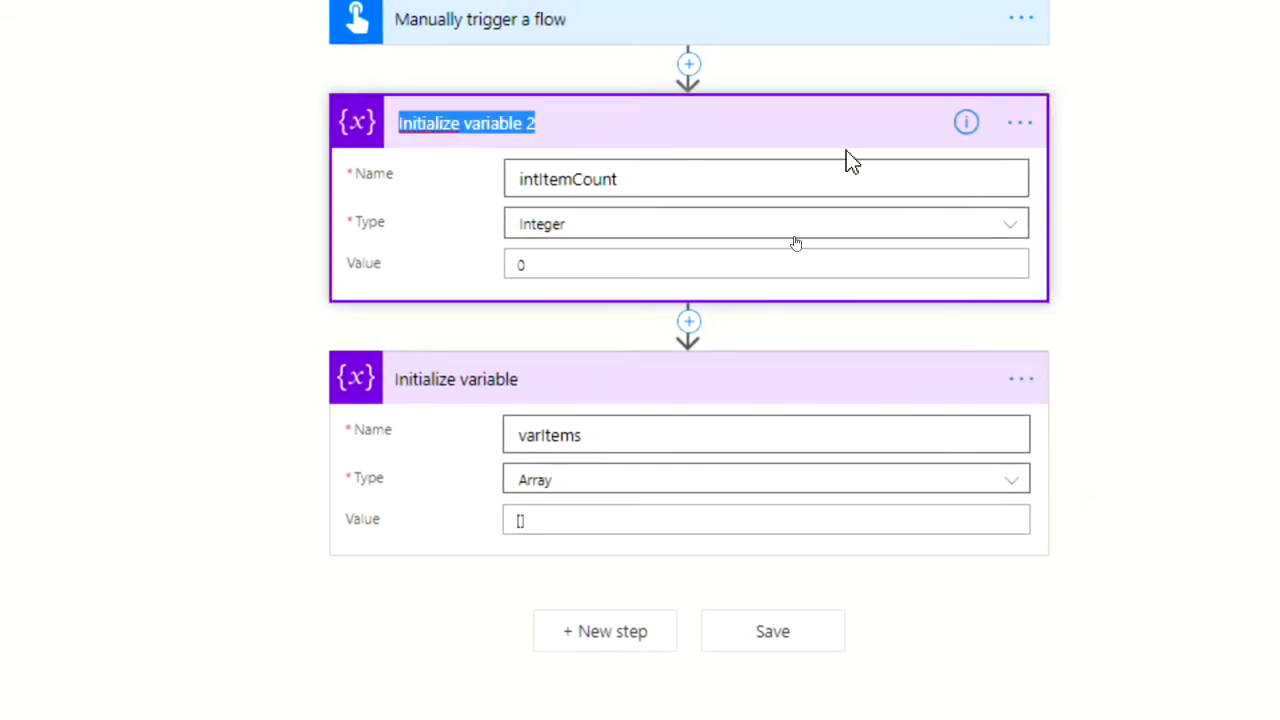
pyautogui.write('Dim')
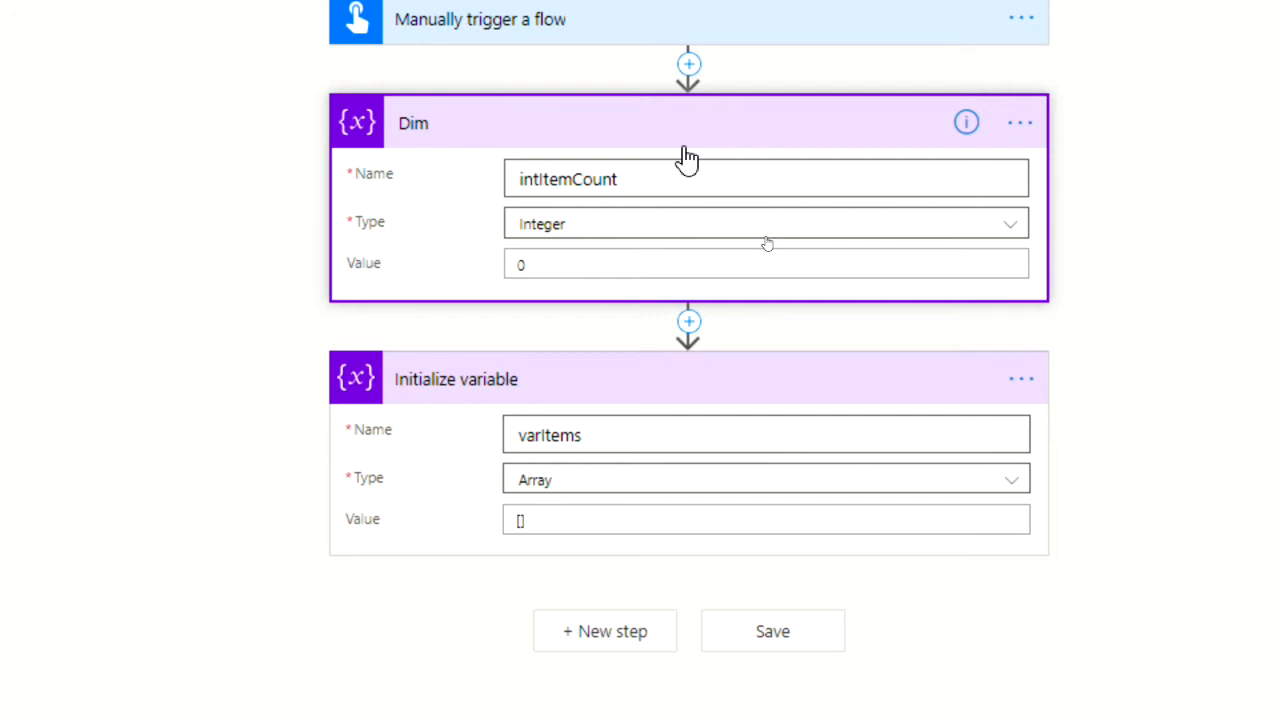
pyautogui.write('intItemCount')
pyautogui.press('Return')
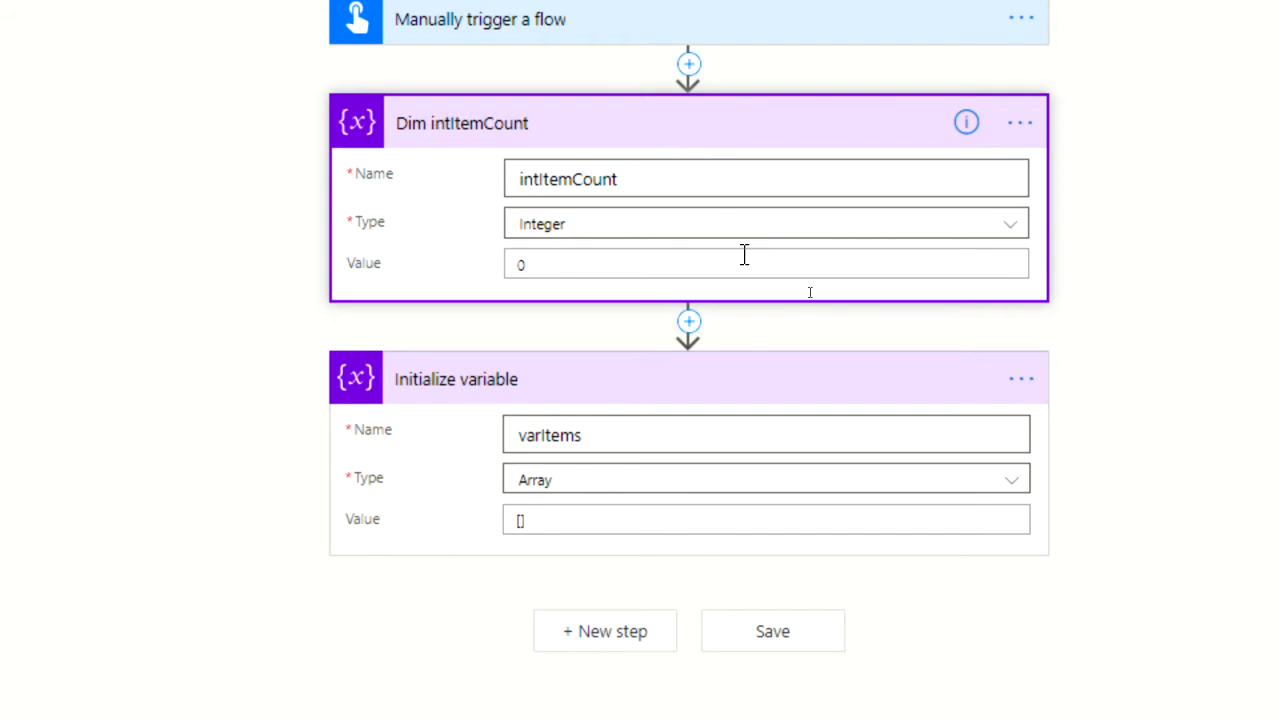
# Rename the action that initializes the varItems array as Dim varItem.
pyautogui.click(1020, 379)
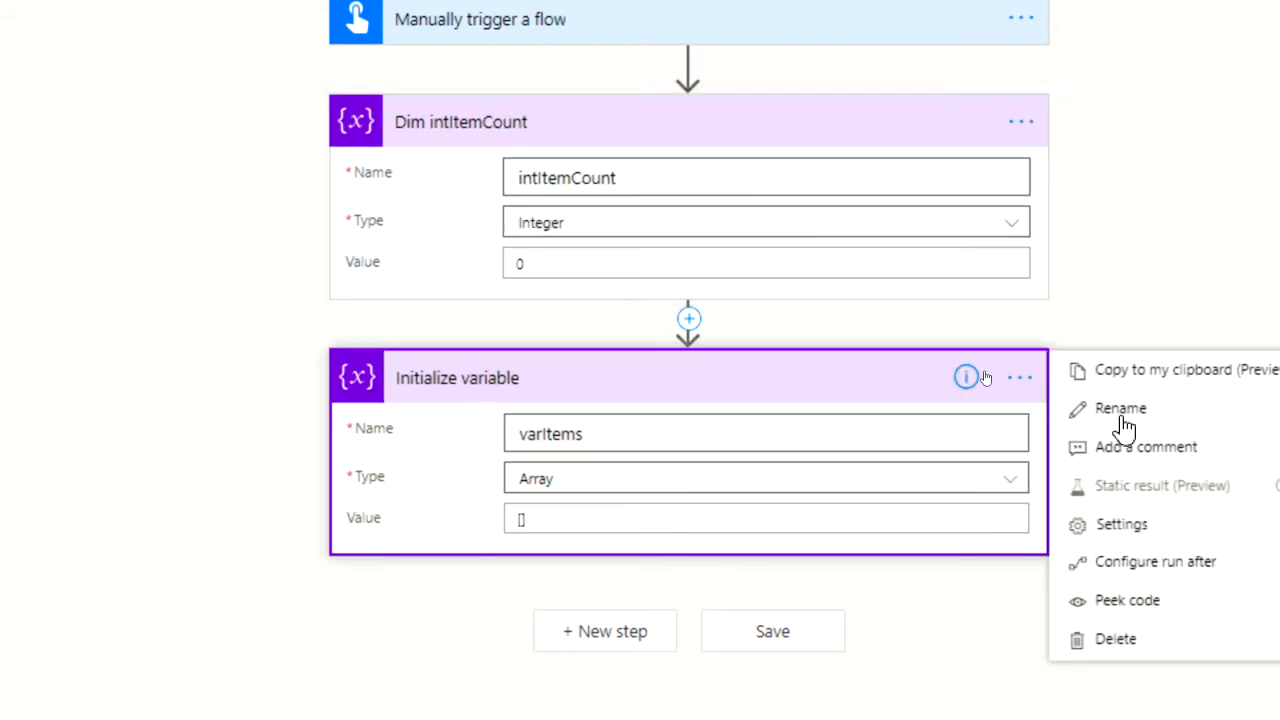
pyautogui.click(1120, 409)
pyautogui.write('Dim')
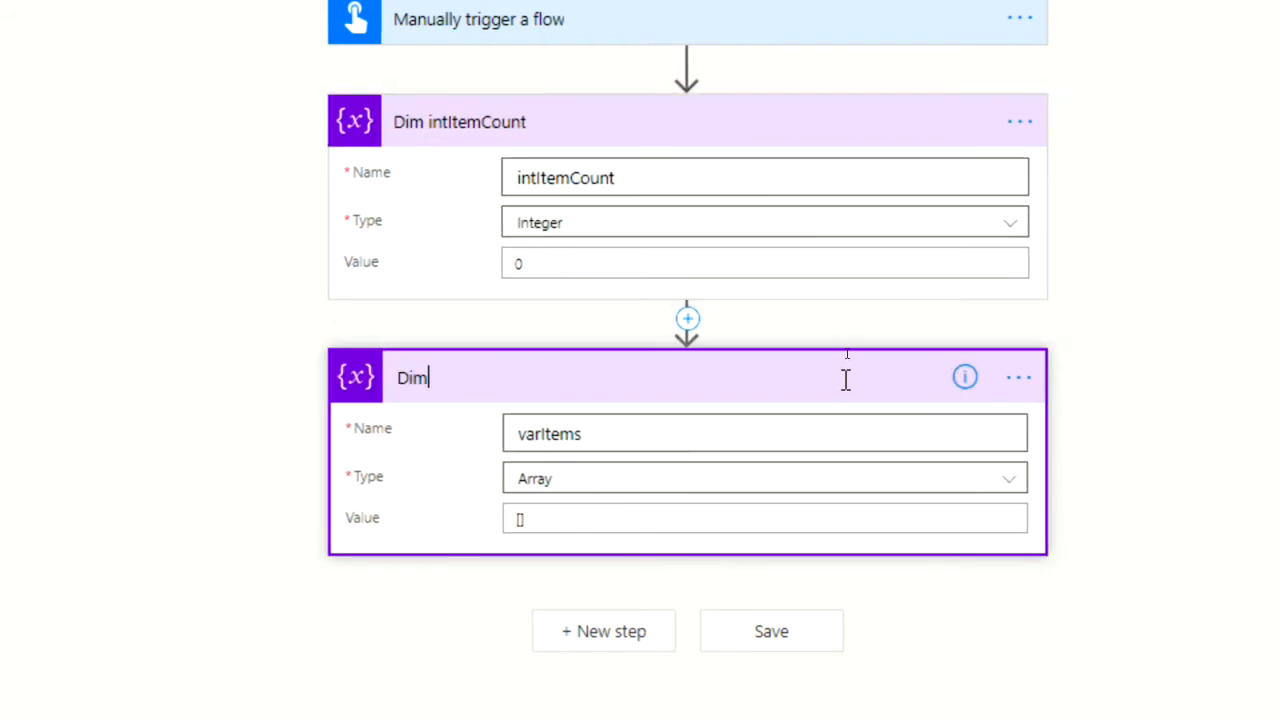
pyautogui.write(' varItem')
pyautogui.click(781, 366)
pyautogui.click(781, 366)
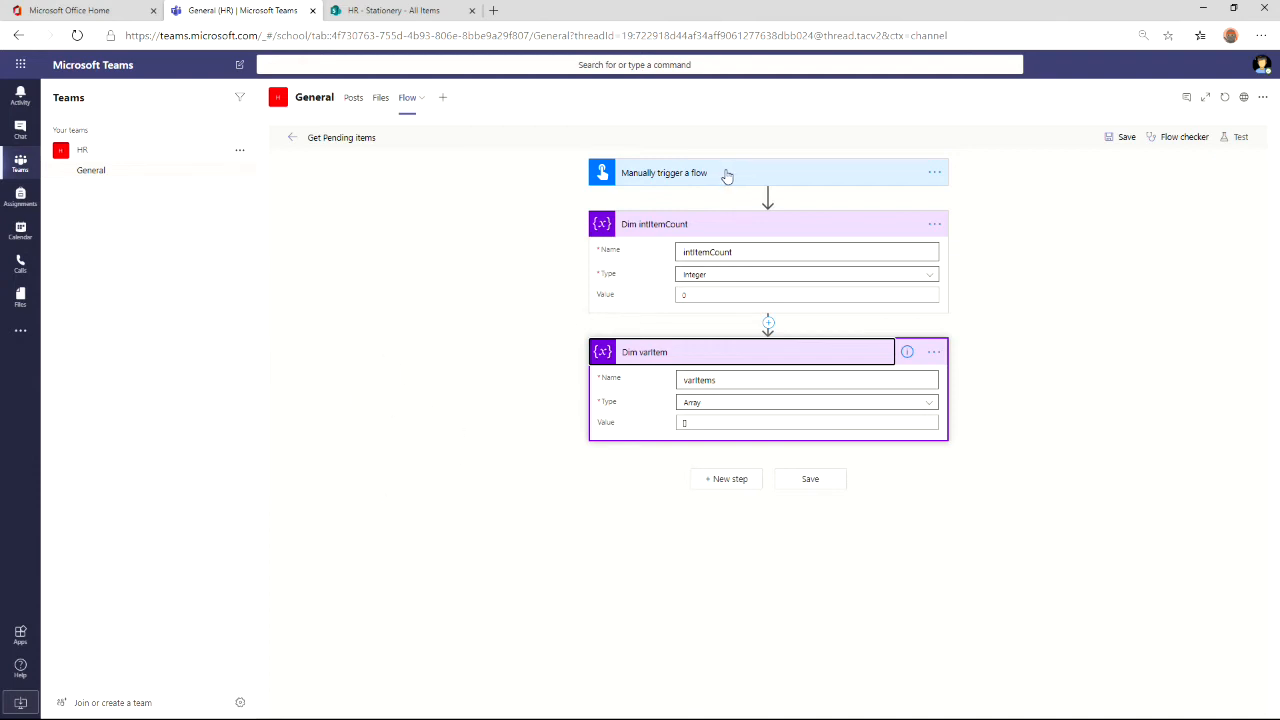
# Check the Stationery list in SharePoint, and add a SharePoint Get items action after Dim varItem in the flow.
pyautogui.click(395, 10)
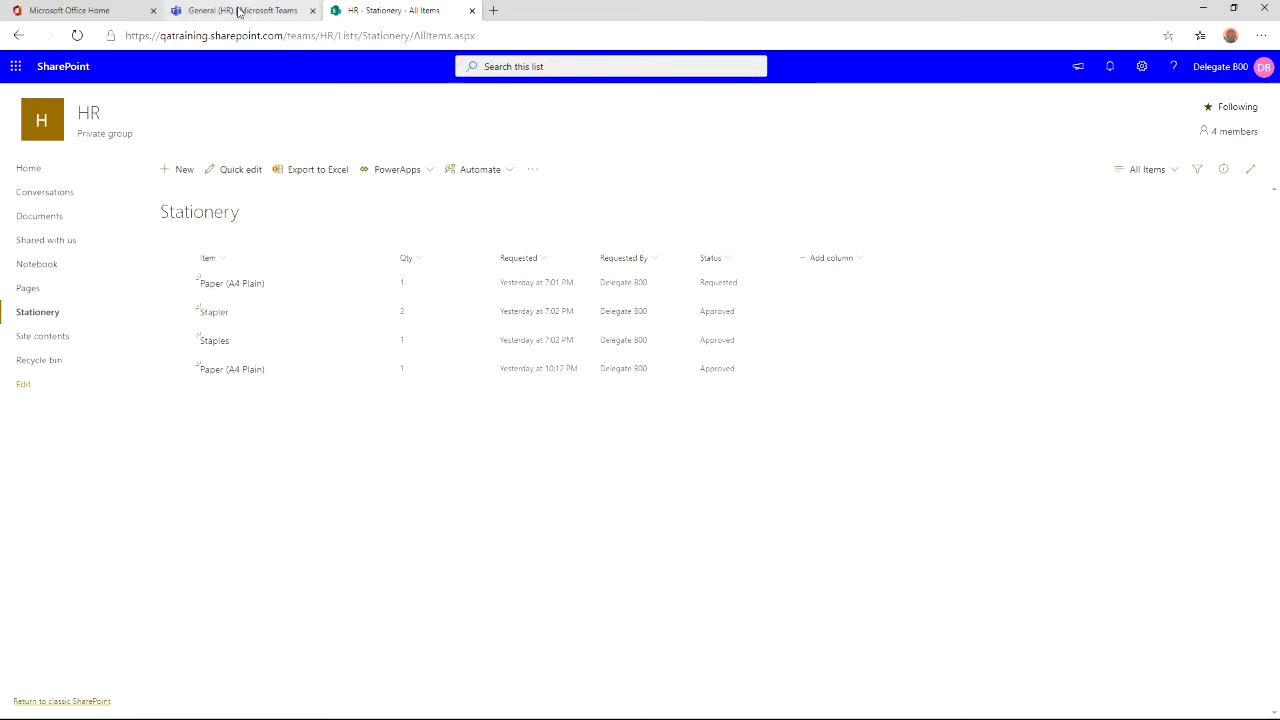
pyautogui.click(240, 11)
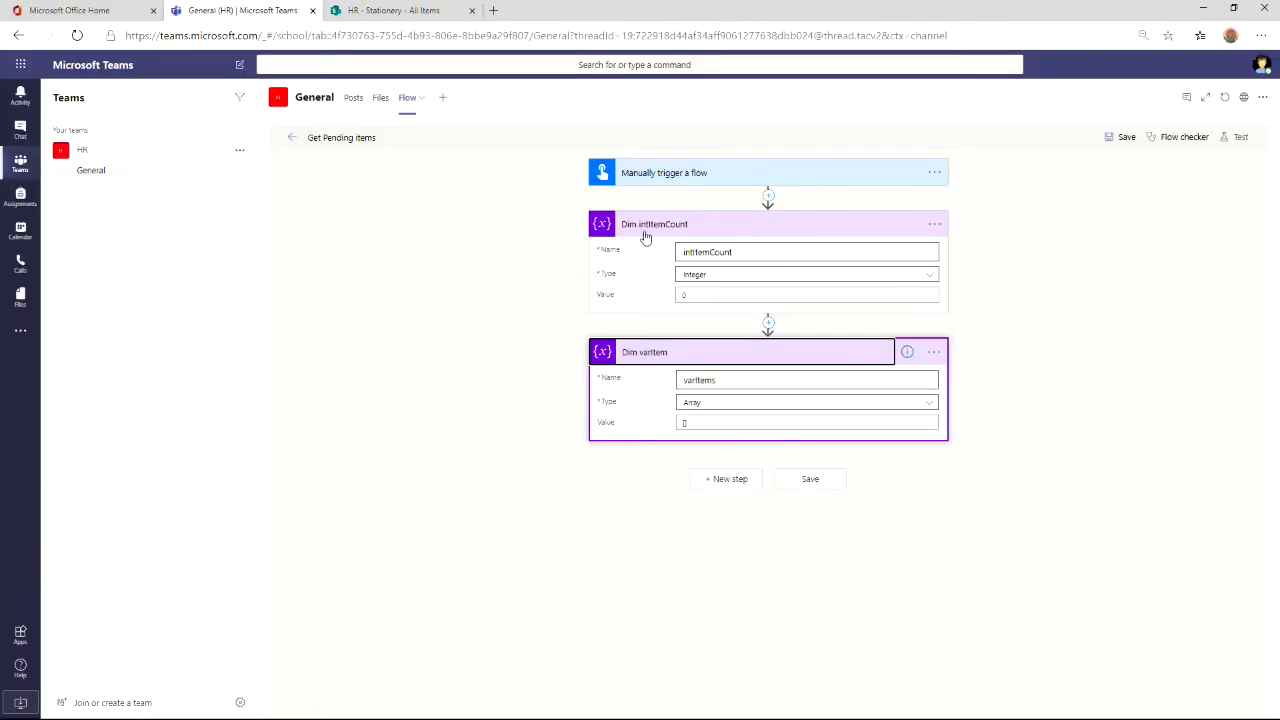
pyautogui.click(729, 480)
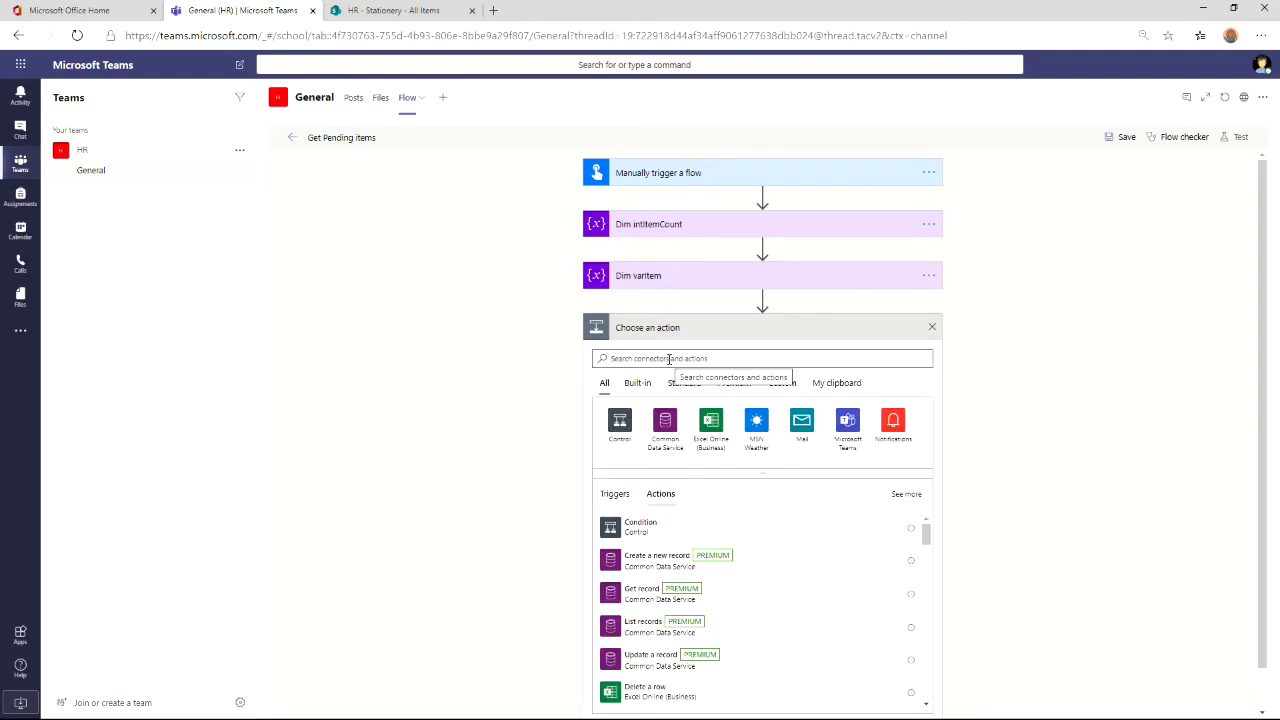
pyautogui.click(669, 358)
pyautogui.write('SharePoint')
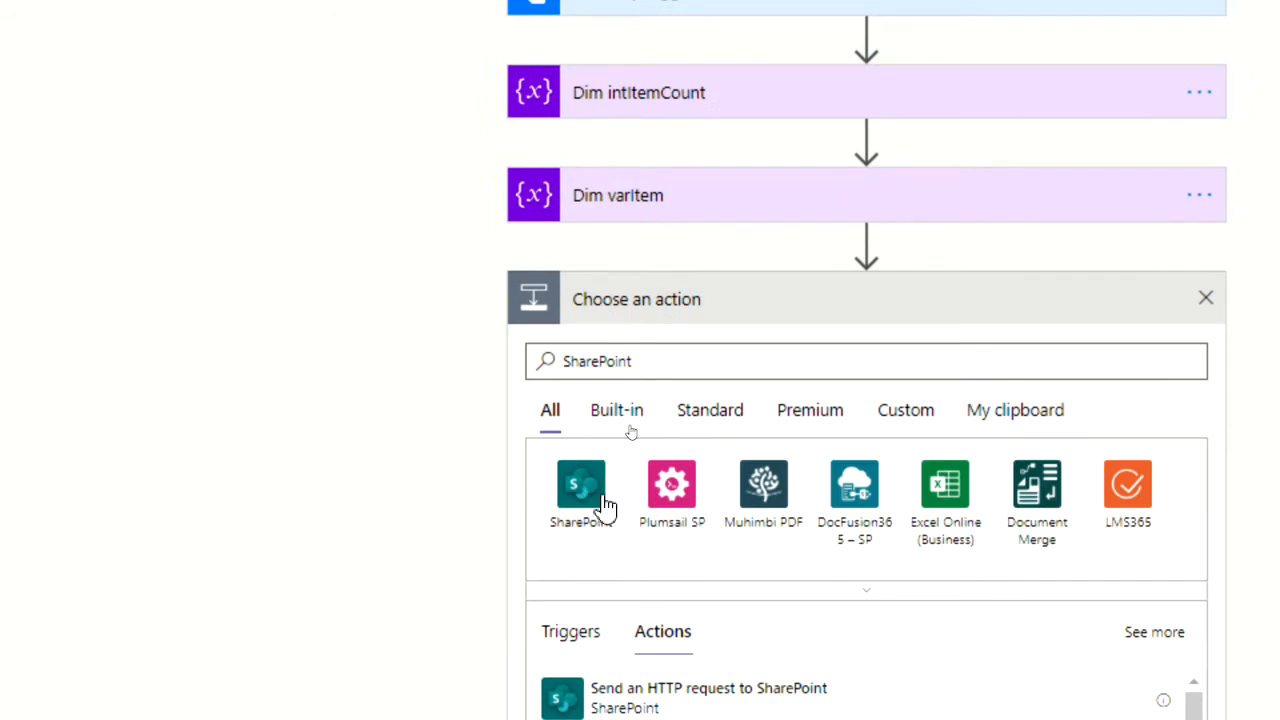
pyautogui.click(590, 488)
pyautogui.scroll(-1, 595, 490)
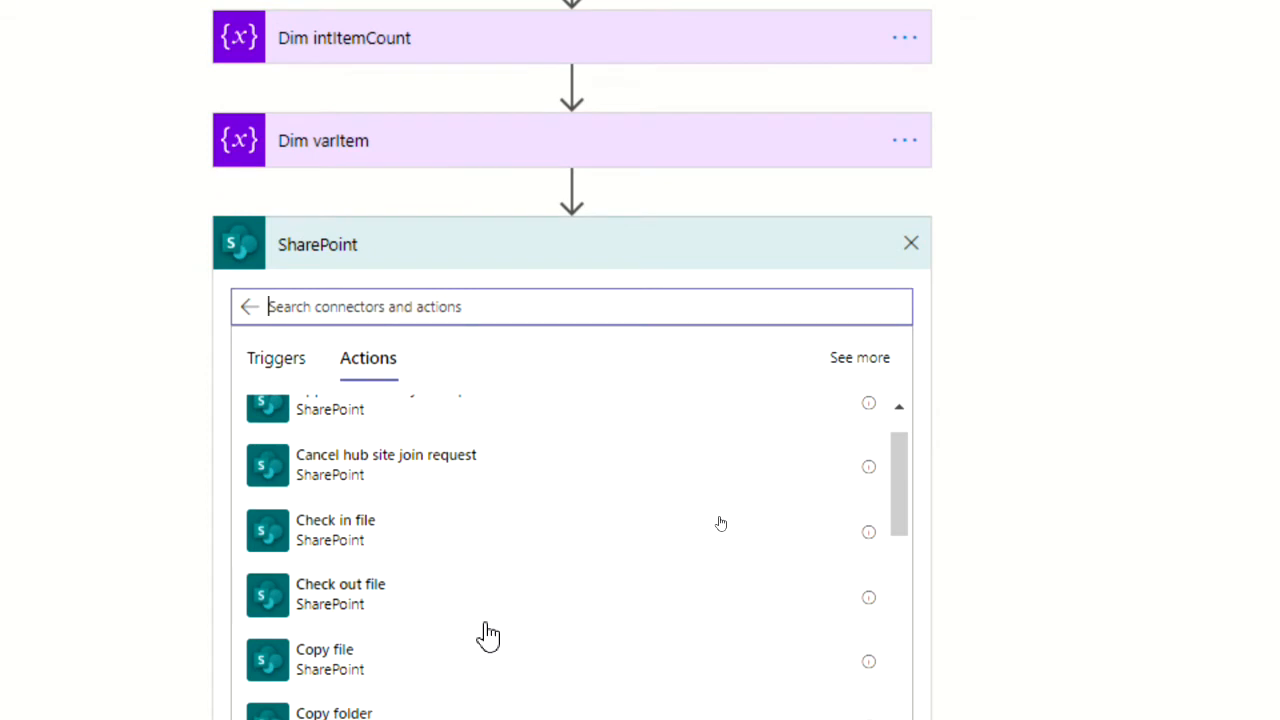
pyautogui.write('items')
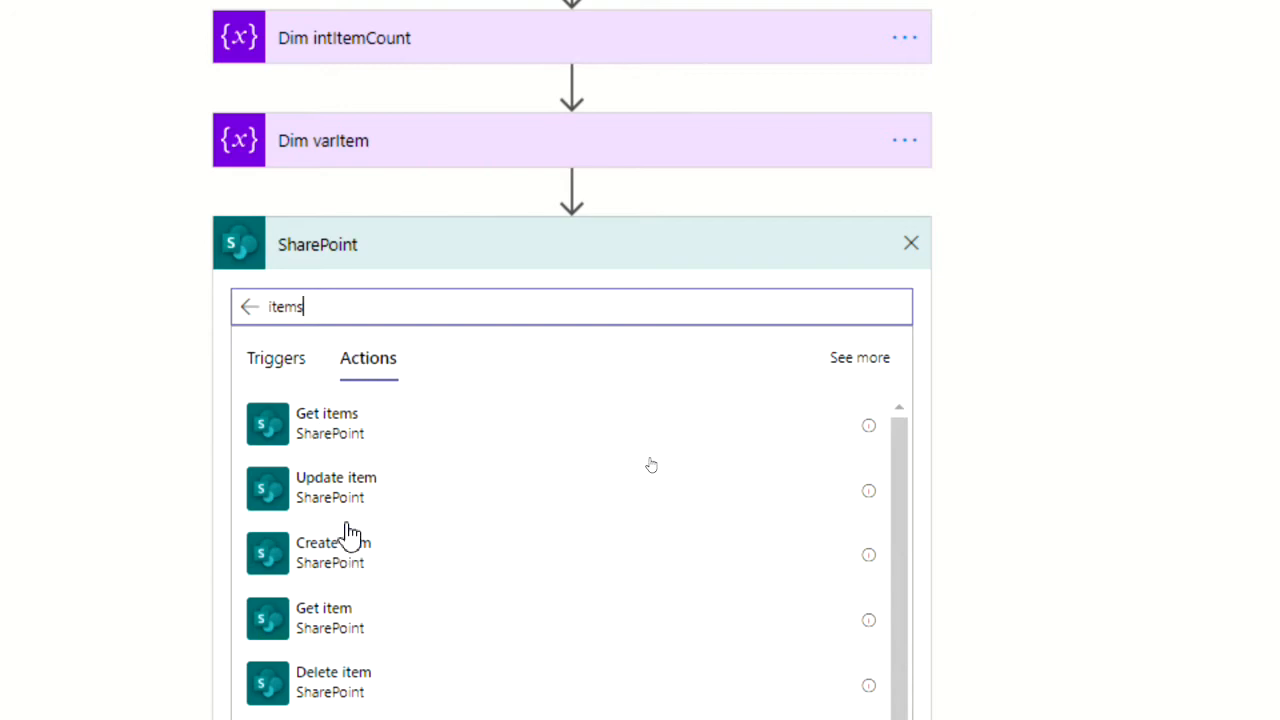
pyautogui.click(630, 426)
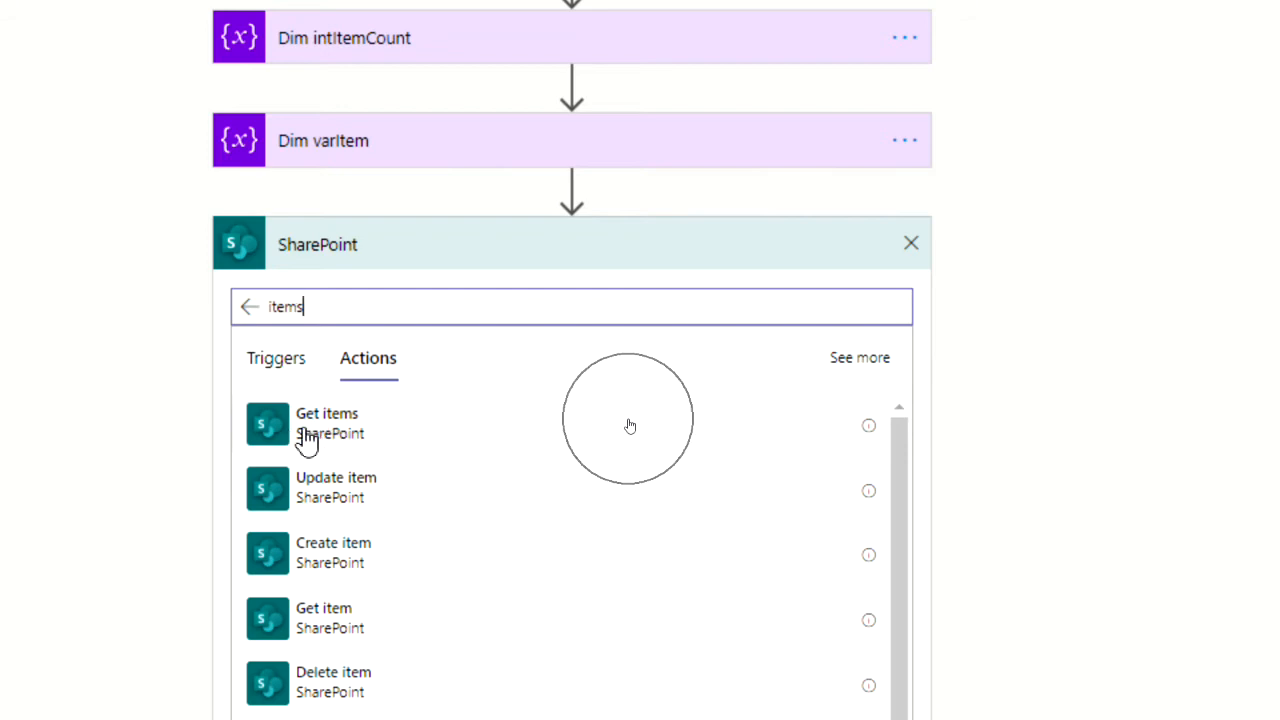
pyautogui.scroll(-1, 650, 530)
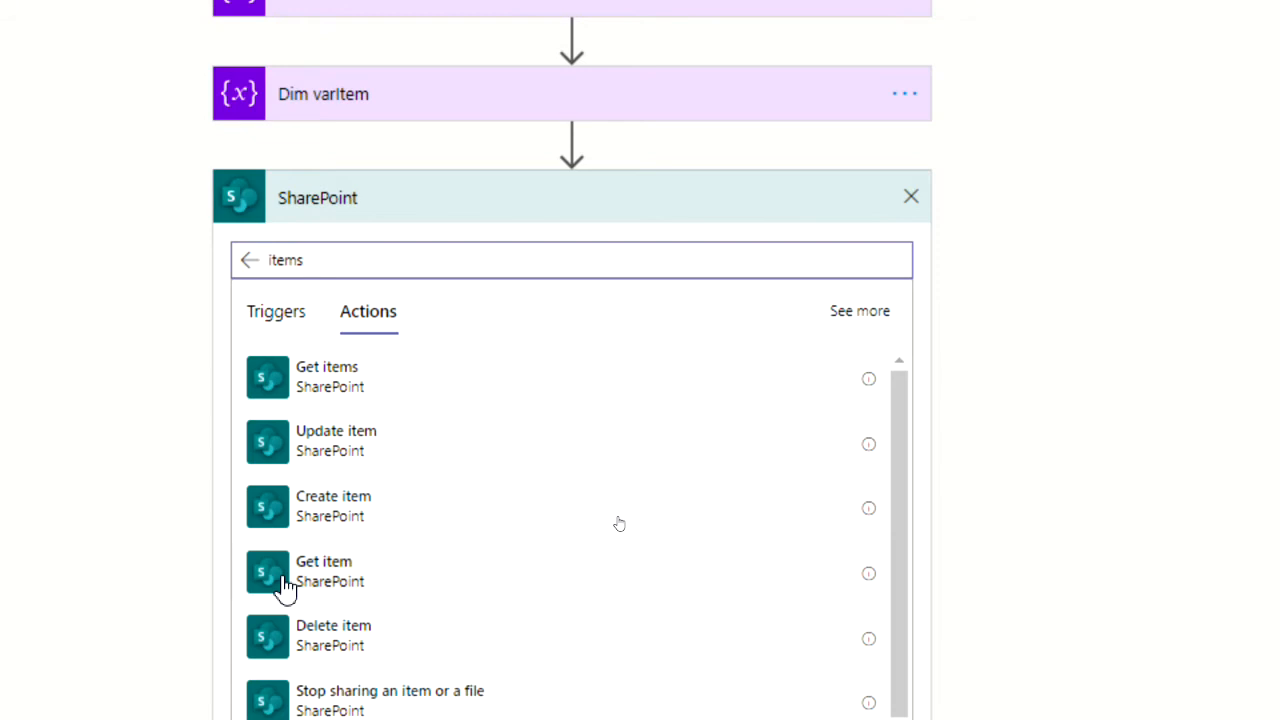
pyautogui.click(320, 388)
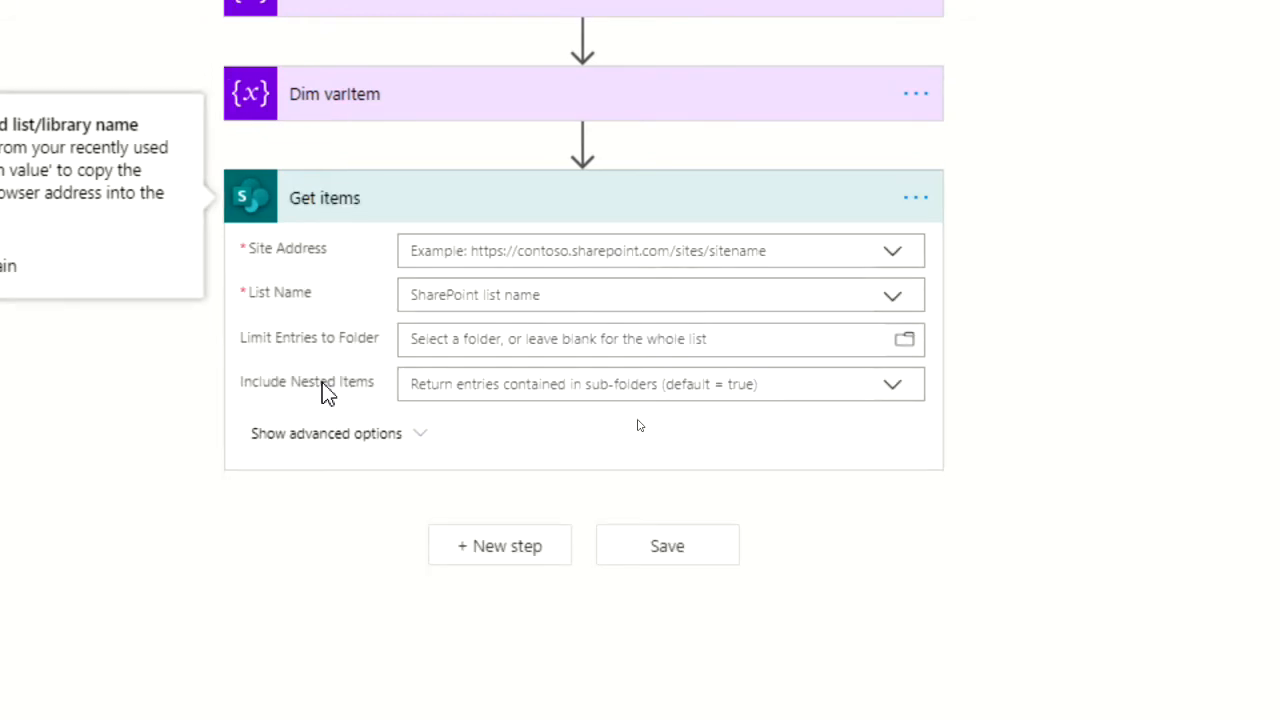
pyautogui.click(544, 252)
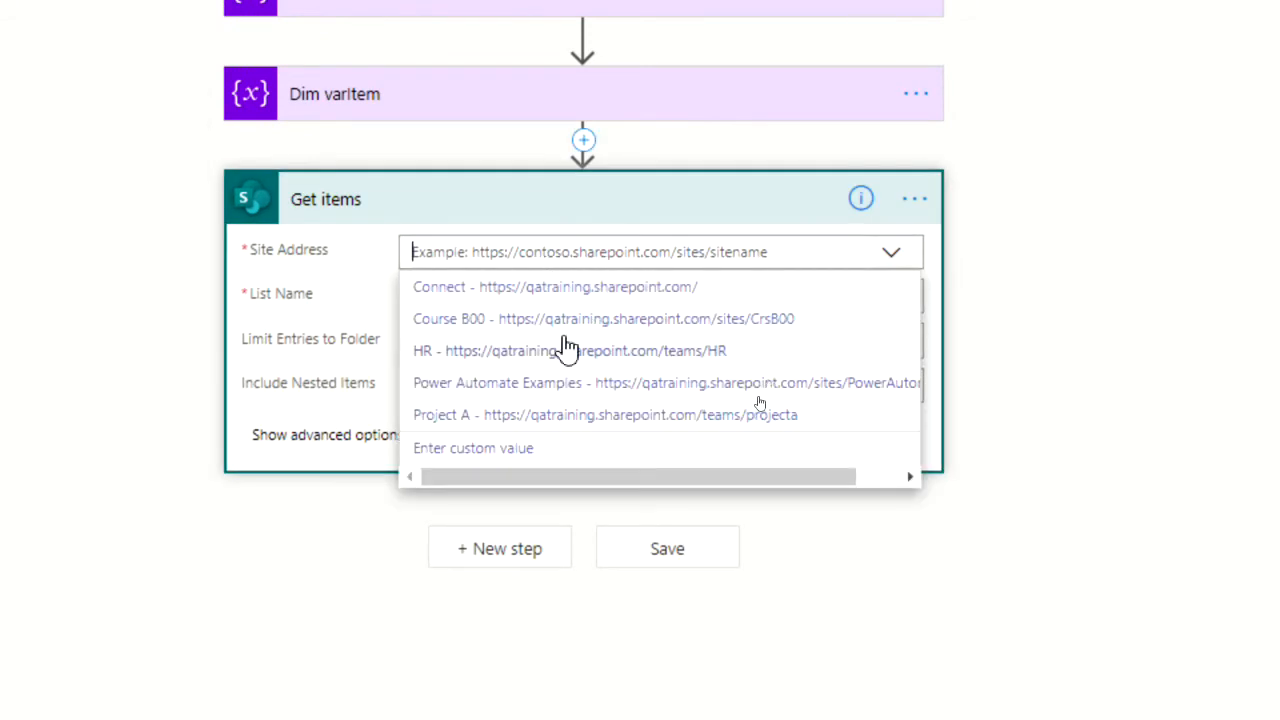
pyautogui.click(648, 356)
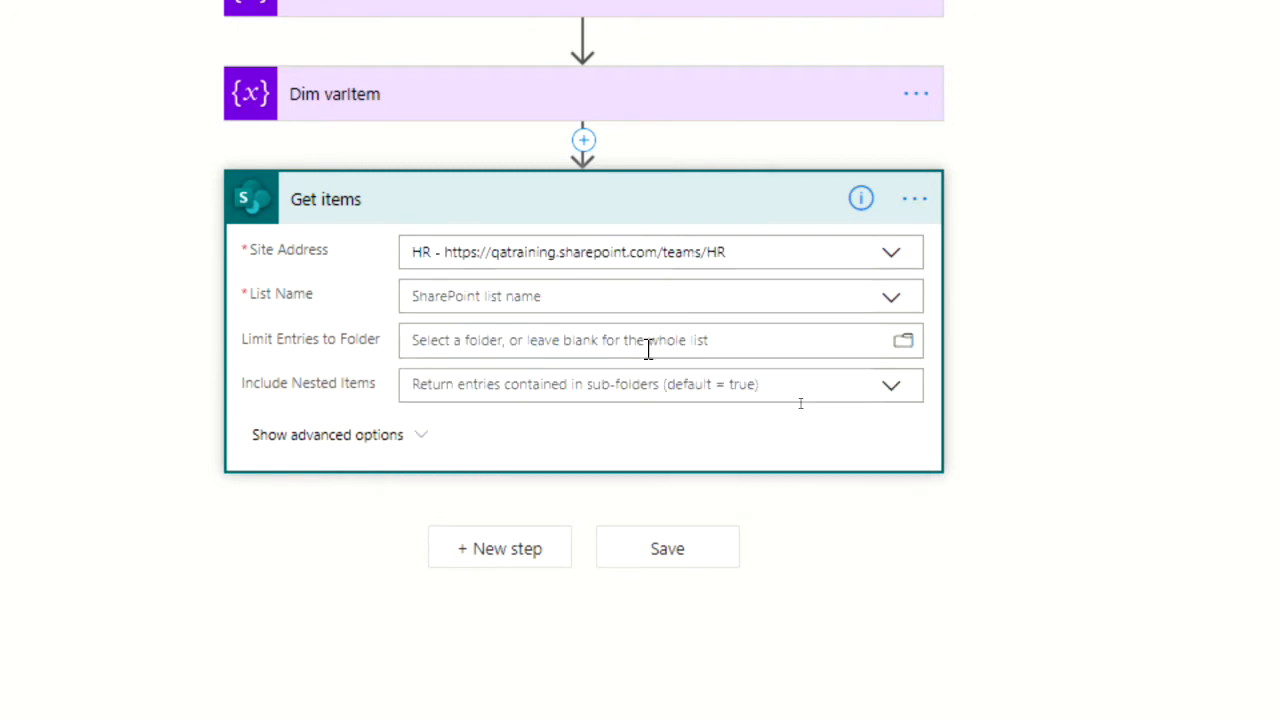
pyautogui.click(600, 299)
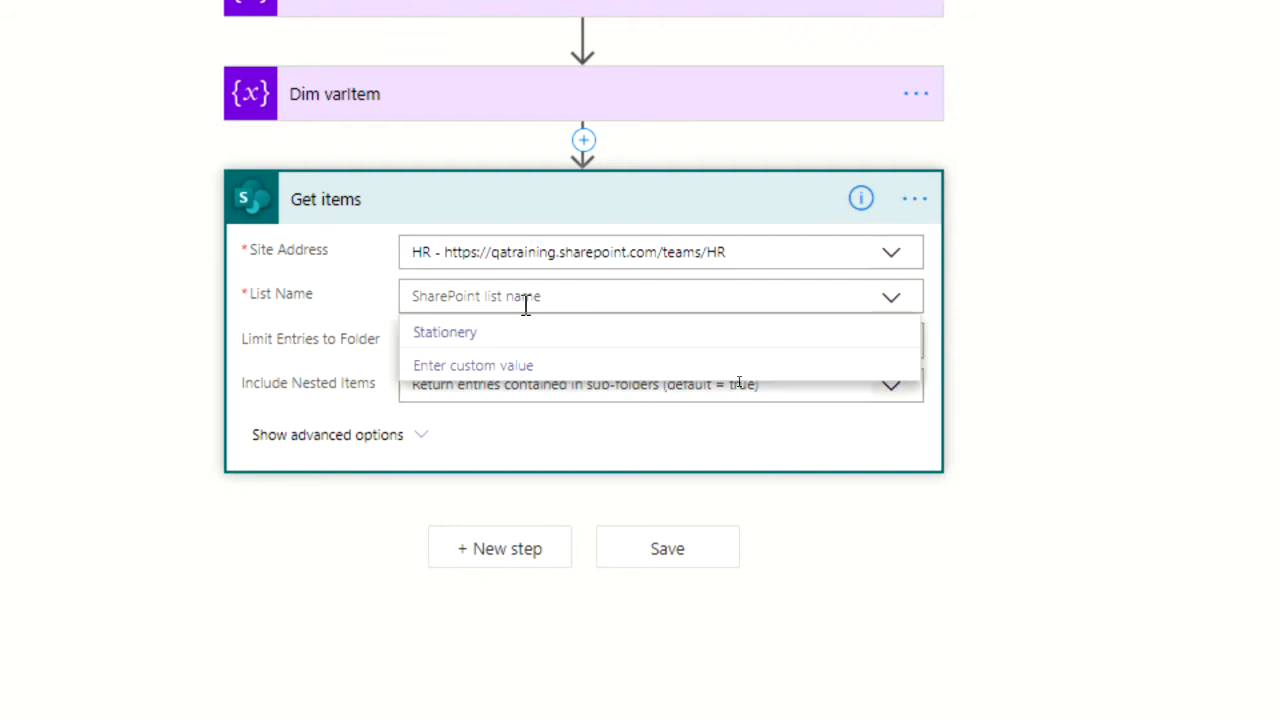
pyautogui.click(445, 334)
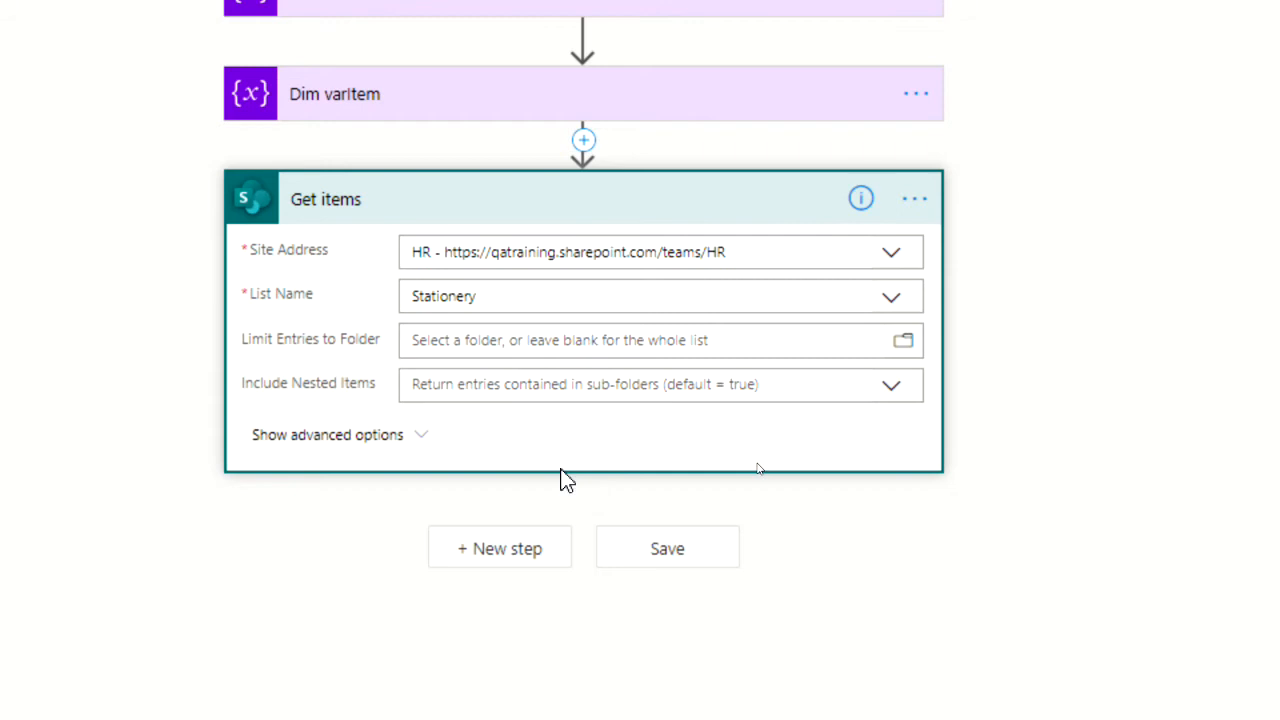
# Examine the advanced options of Get items, including the Limit Columns by View choices, and collapse the action.
pyautogui.click(389, 441)
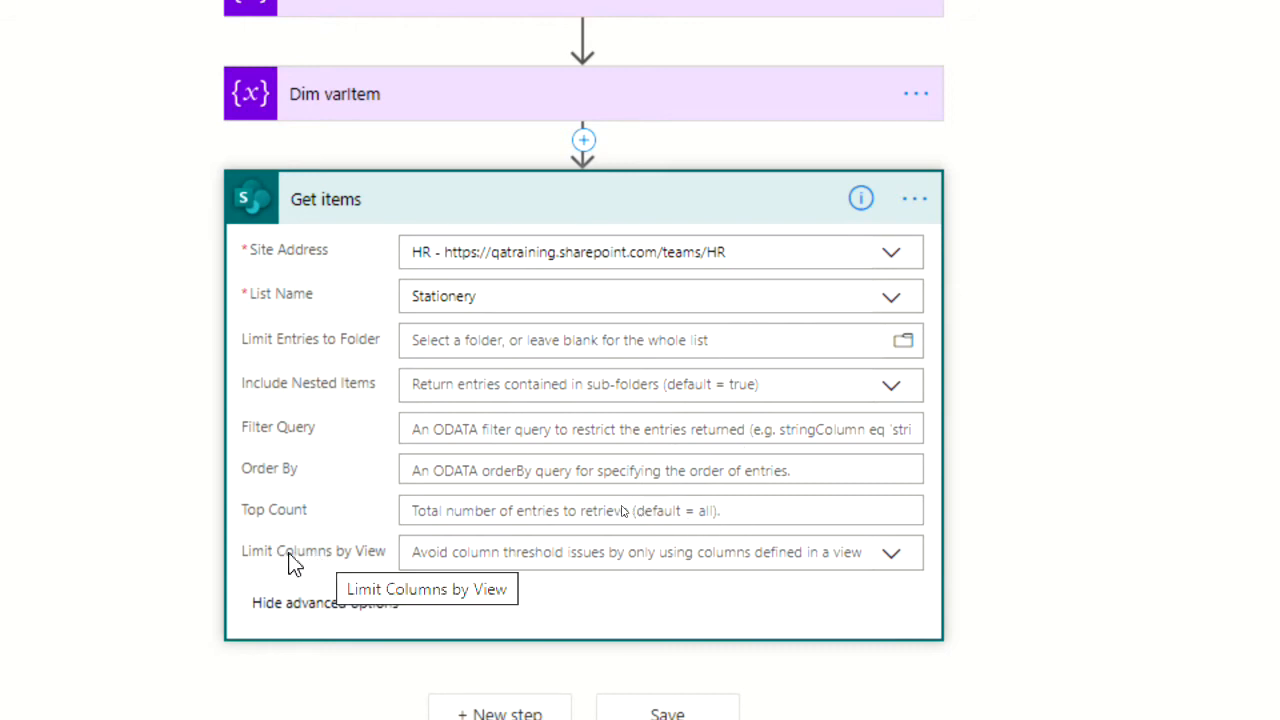
pyautogui.click(465, 556)
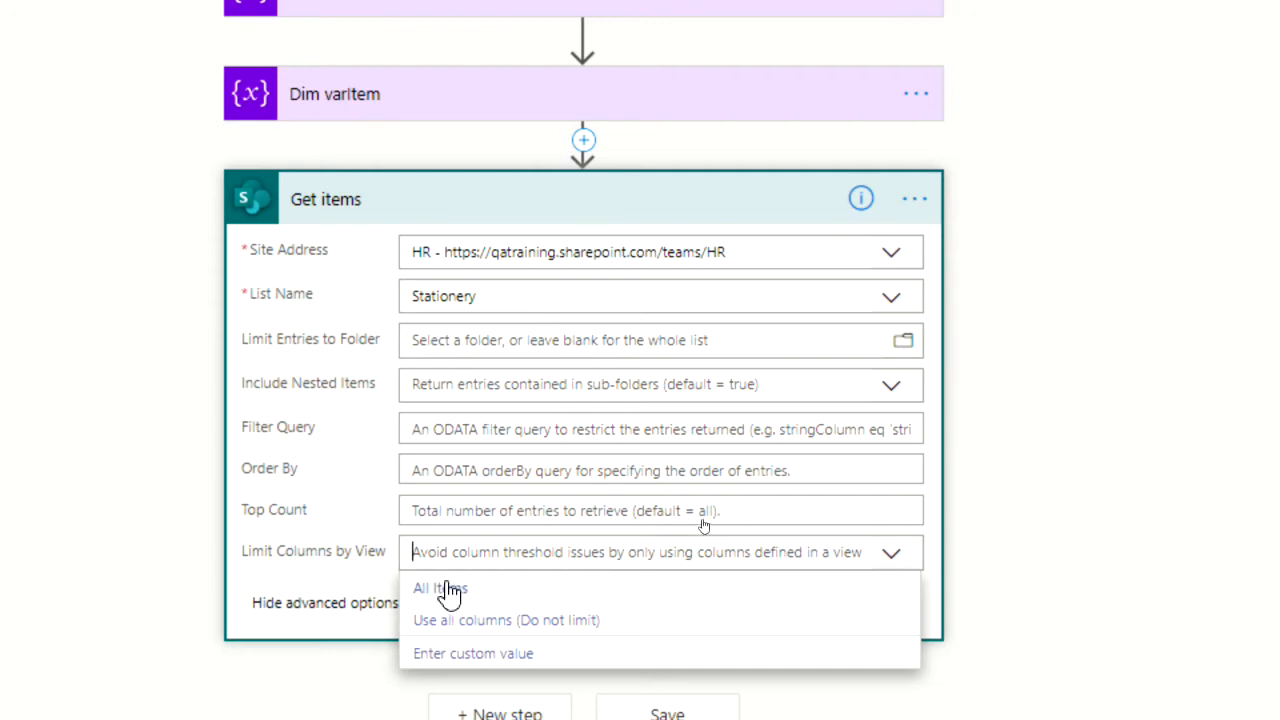
pyautogui.press('ctrl')
pyautogui.press('ctrl')
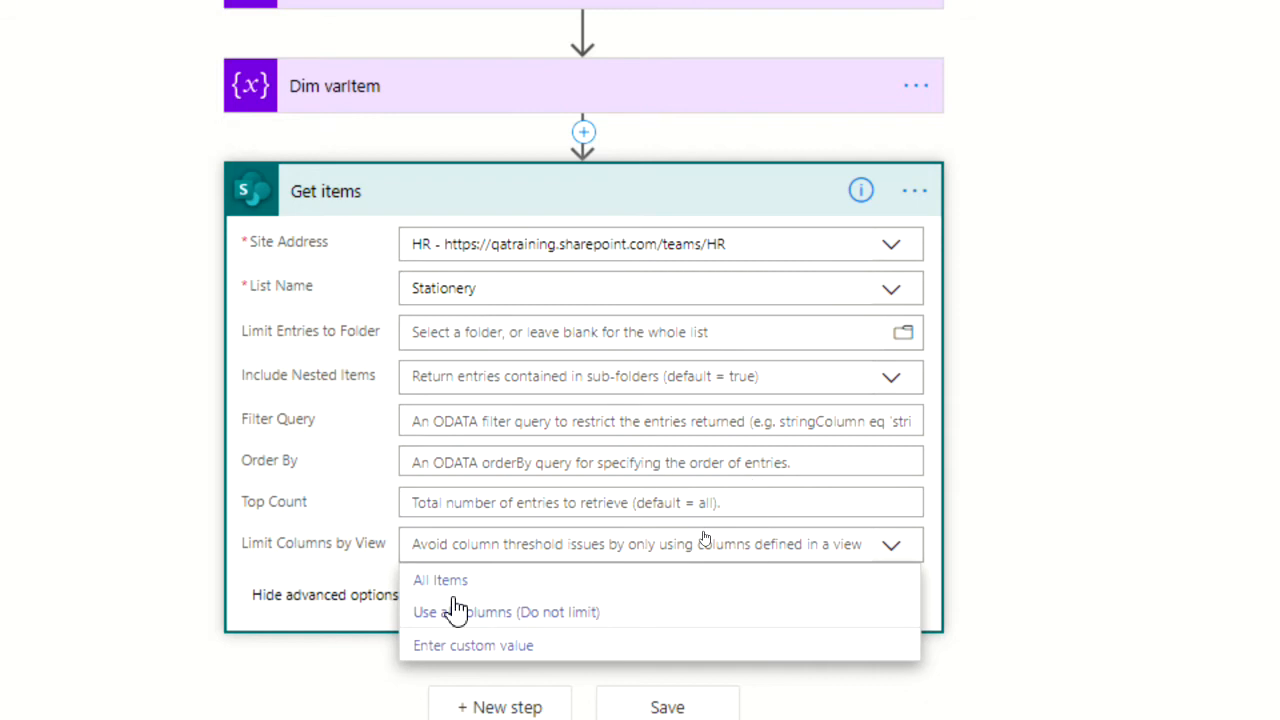
pyautogui.click(329, 548)
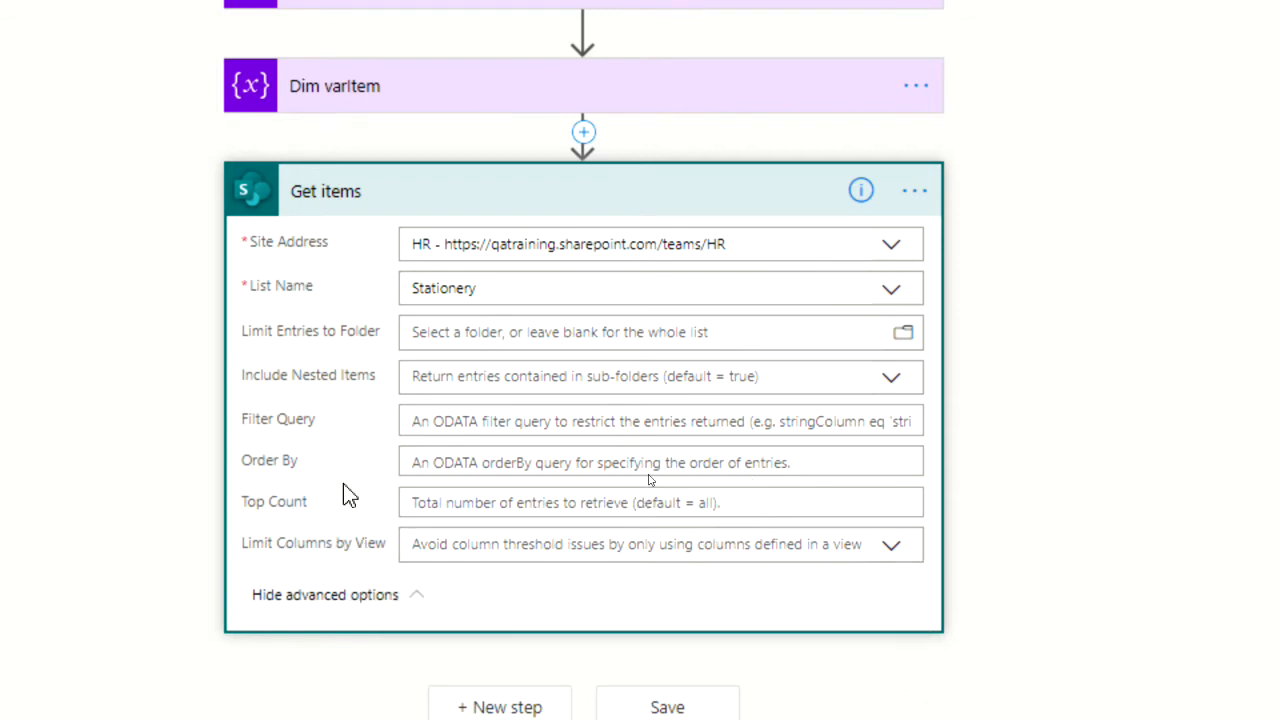
pyautogui.click(531, 199)
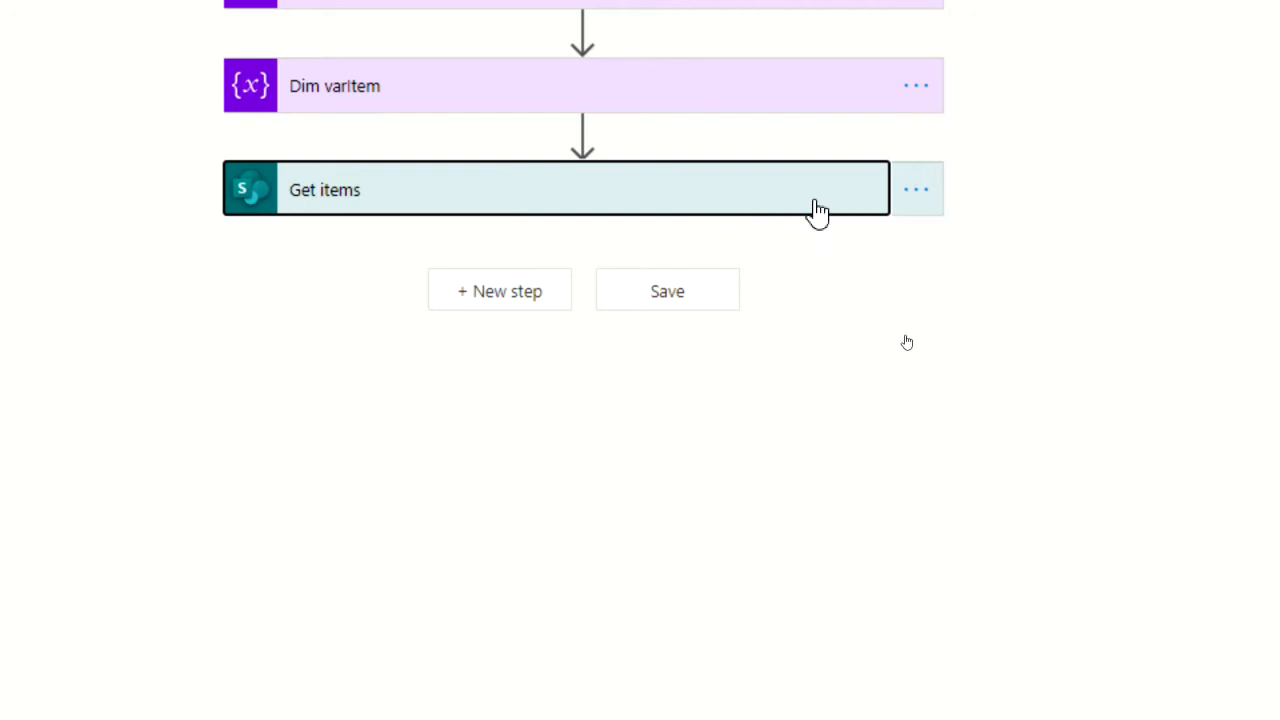
# Rename the Get items action as Get Approved Stationery Items.
pyautogui.click(917, 191)
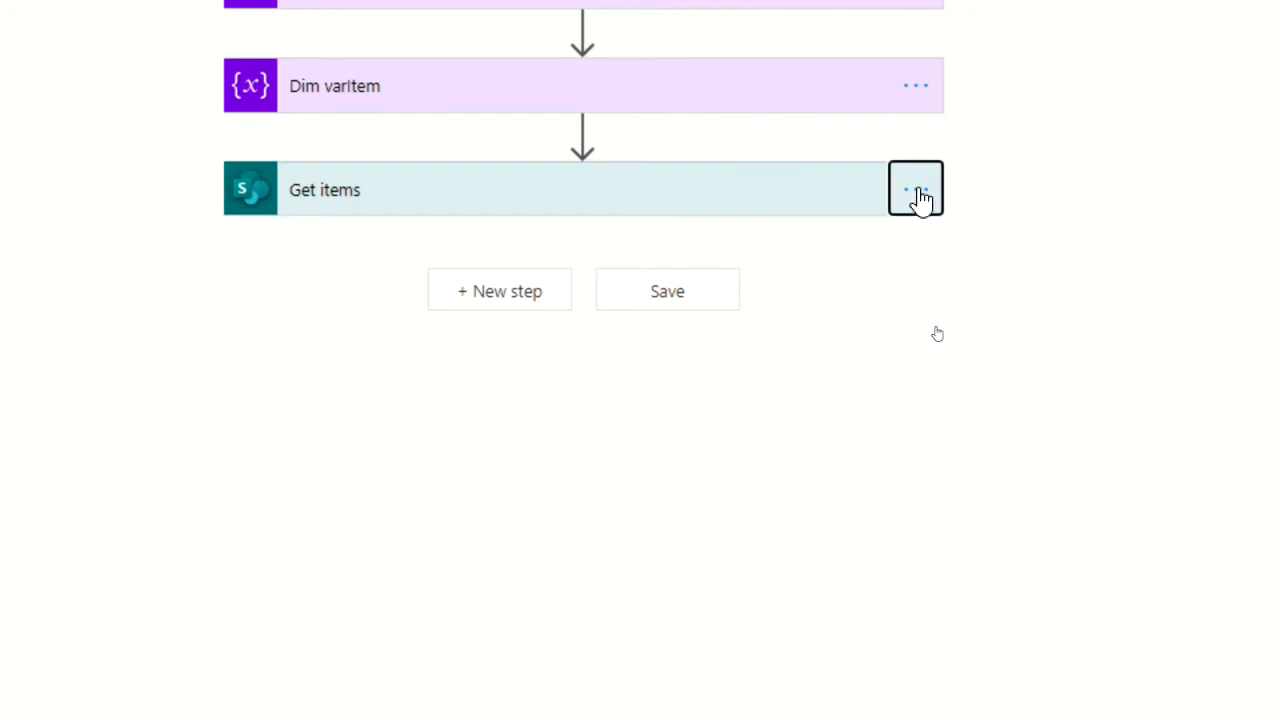
pyautogui.click(990, 221)
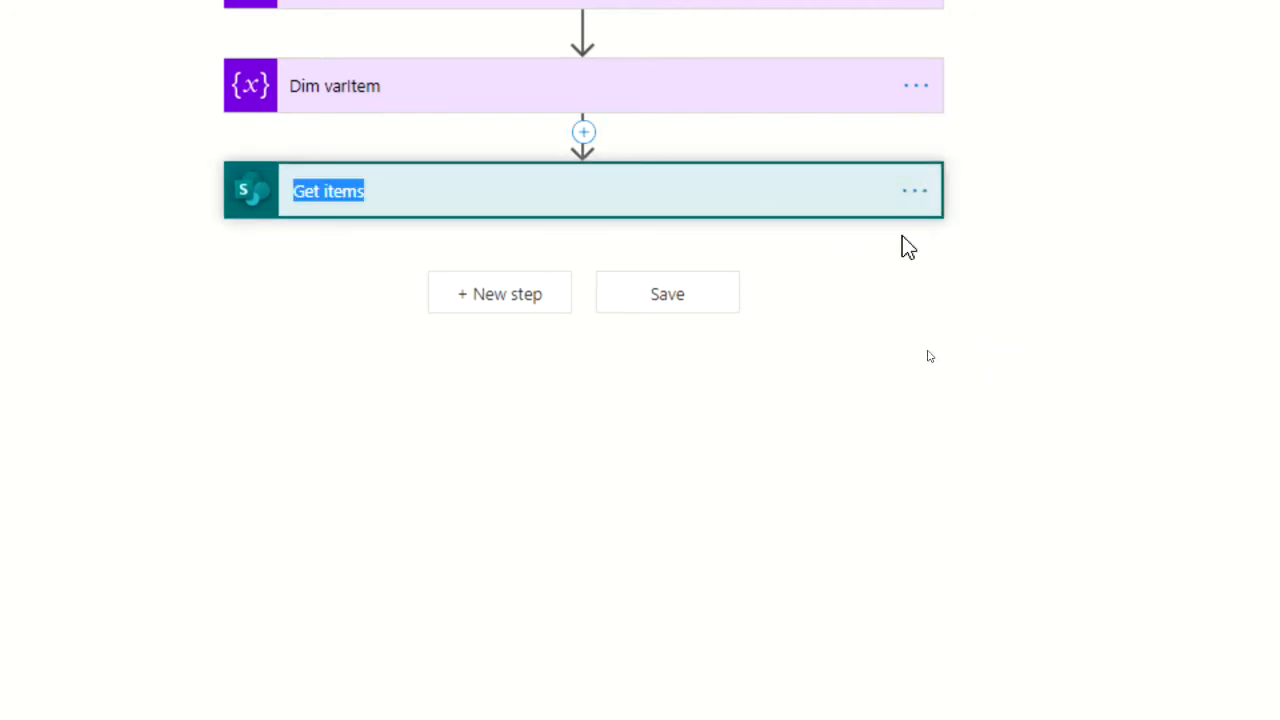
pyautogui.hotkey('ctrl', 'Left')
pyautogui.write('pproved ')
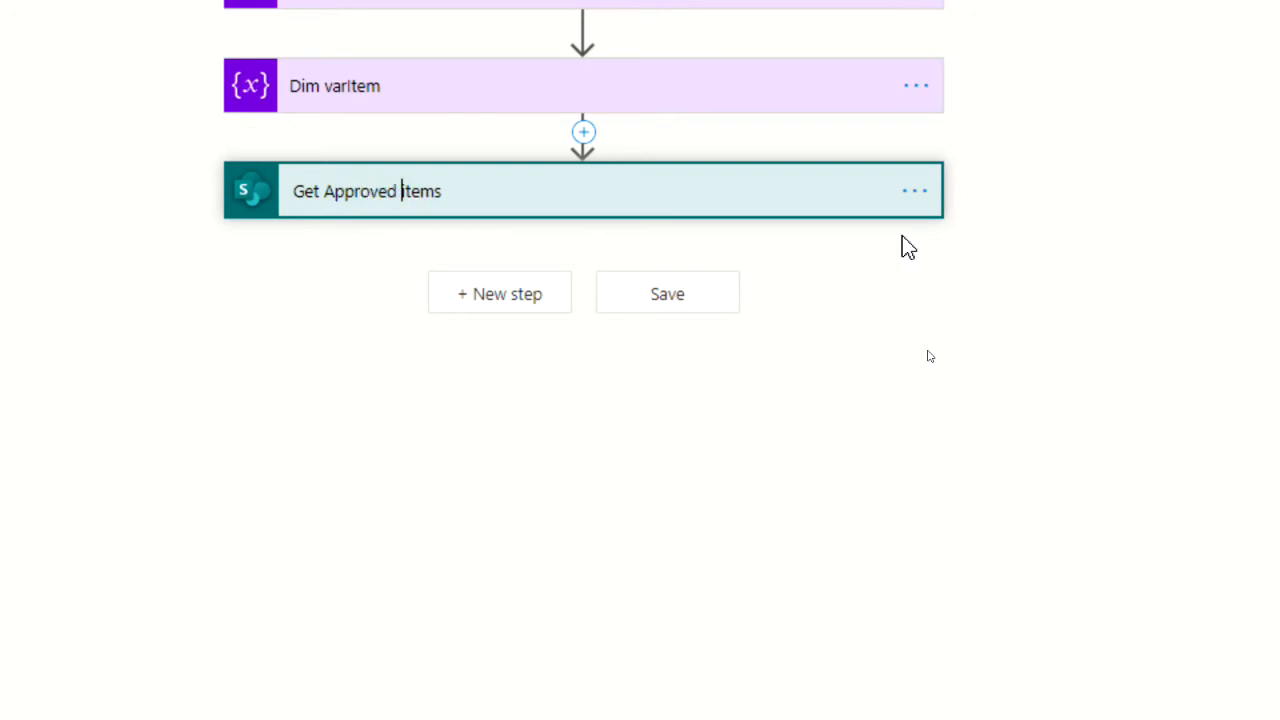
pyautogui.write('Sta')
pyautogui.write('tionery i')
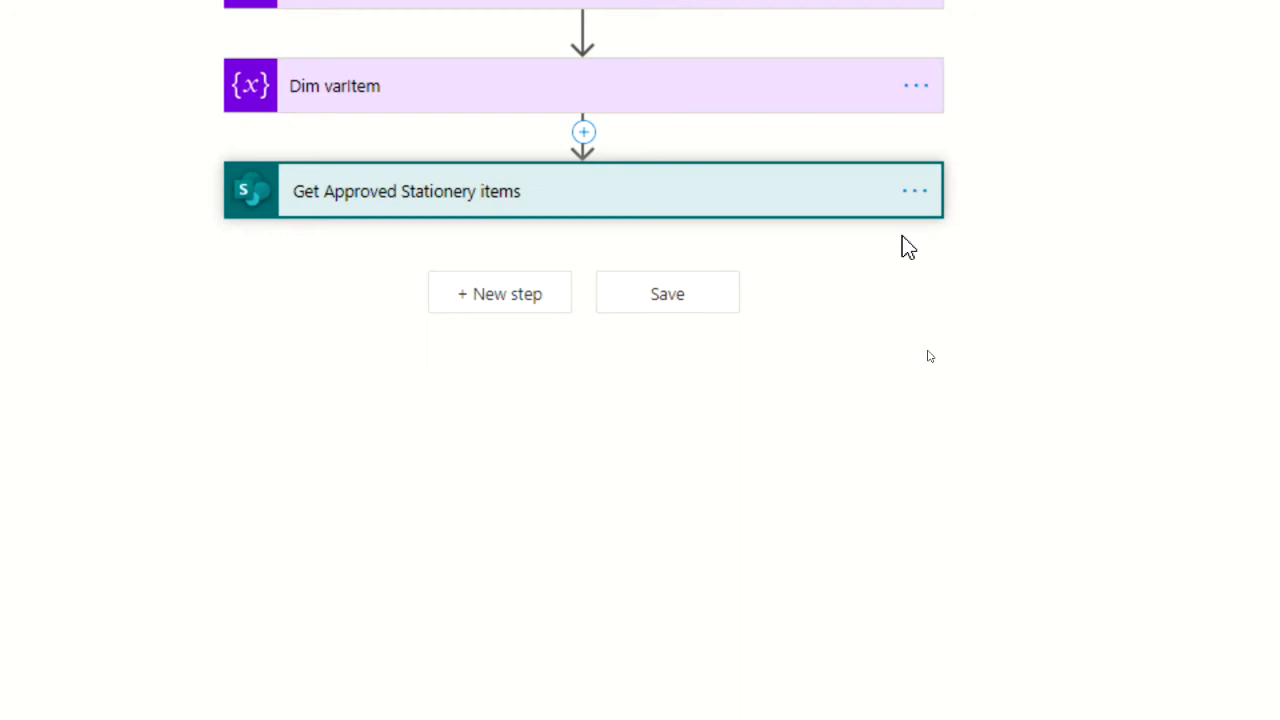
pyautogui.press('Delete')
pyautogui.write('I')
pyautogui.press('Return')
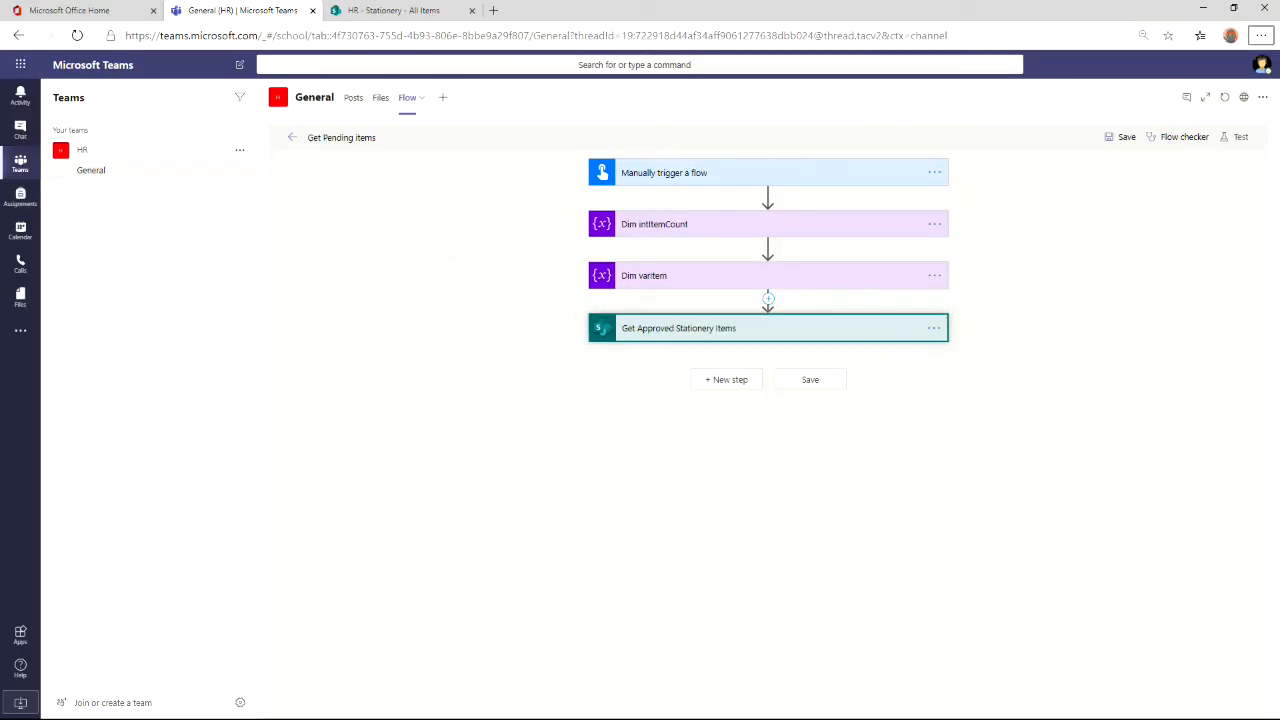
# Add a Condition control below Get Approved Stationery Items, and delete it.
pyautogui.click(731, 381)
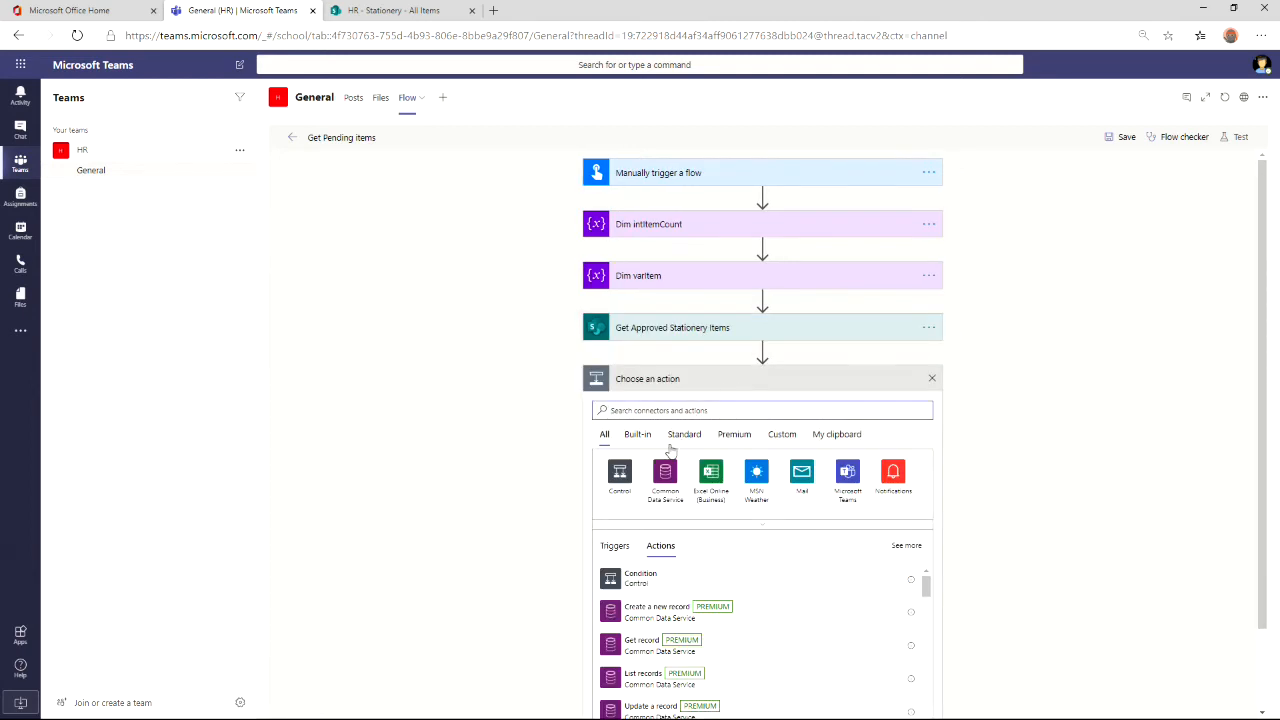
pyautogui.click(620, 474)
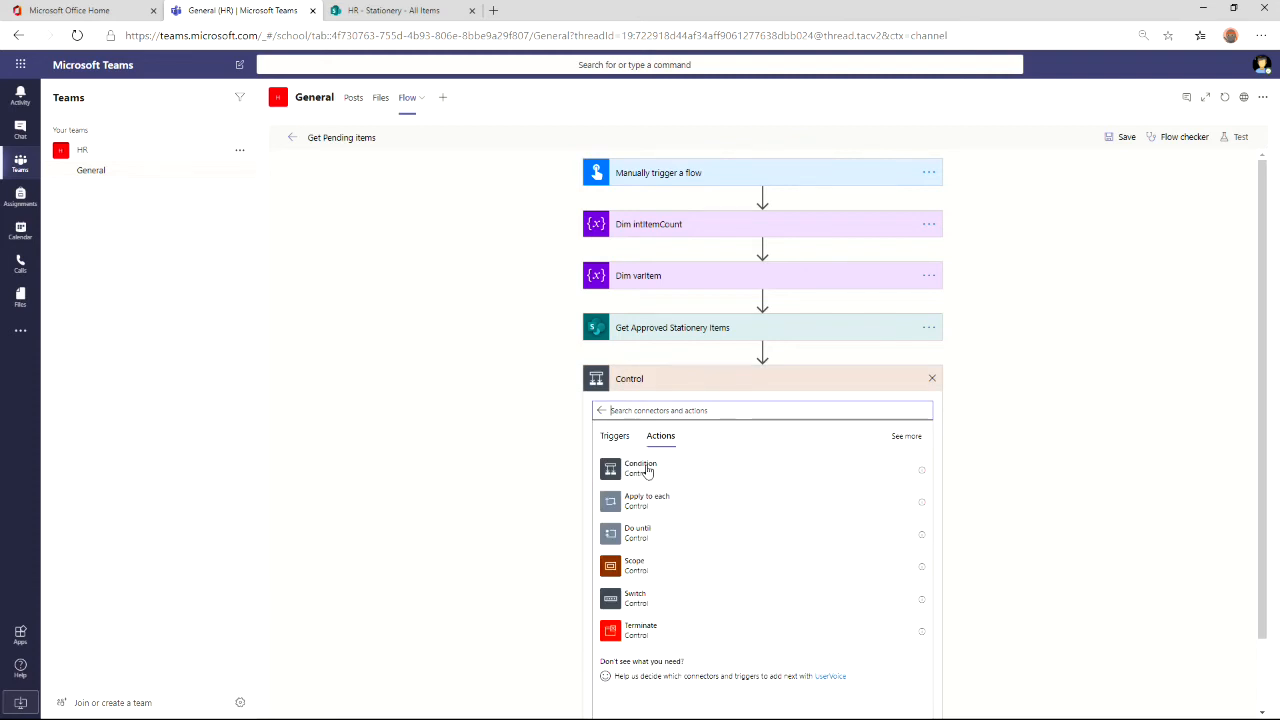
pyautogui.click(676, 485)
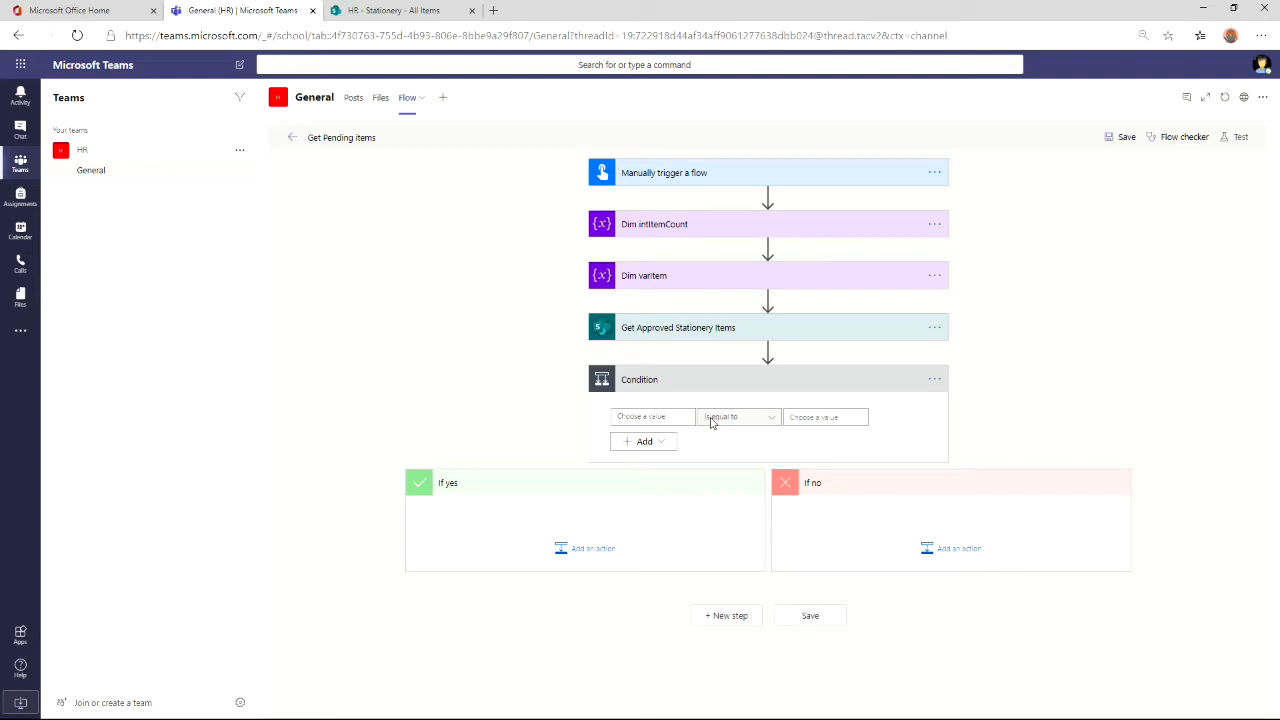
pyautogui.click(934, 379)
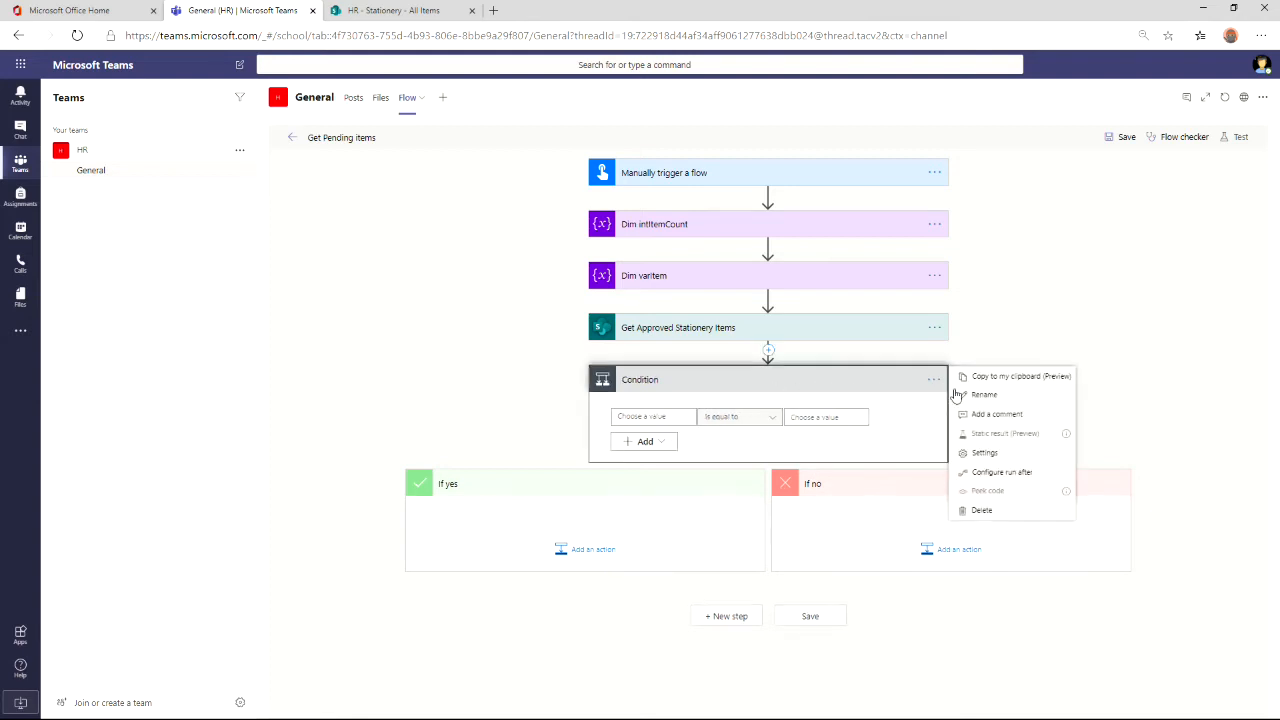
pyautogui.click(980, 511)
# Add an Apply to each control below the Get Approved Stationery Items action.
pyautogui.click(736, 392)
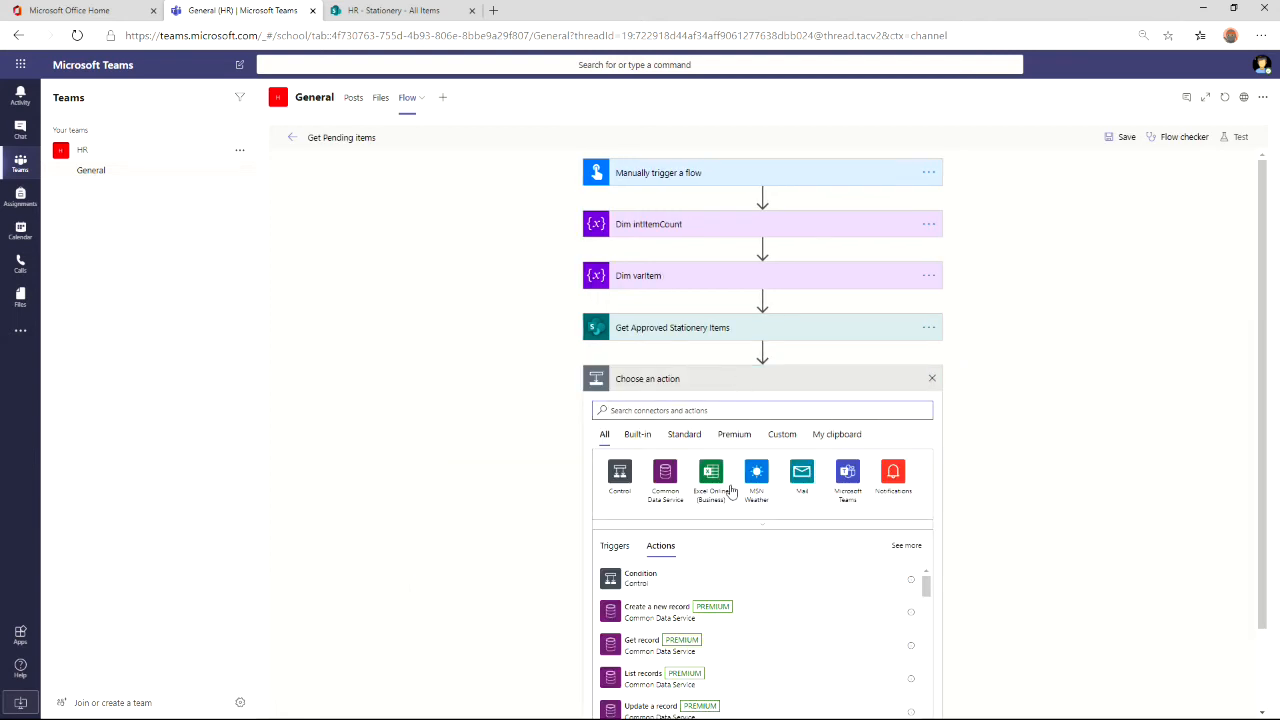
pyautogui.click(628, 476)
pyautogui.click(628, 501)
pyautogui.click(628, 503)
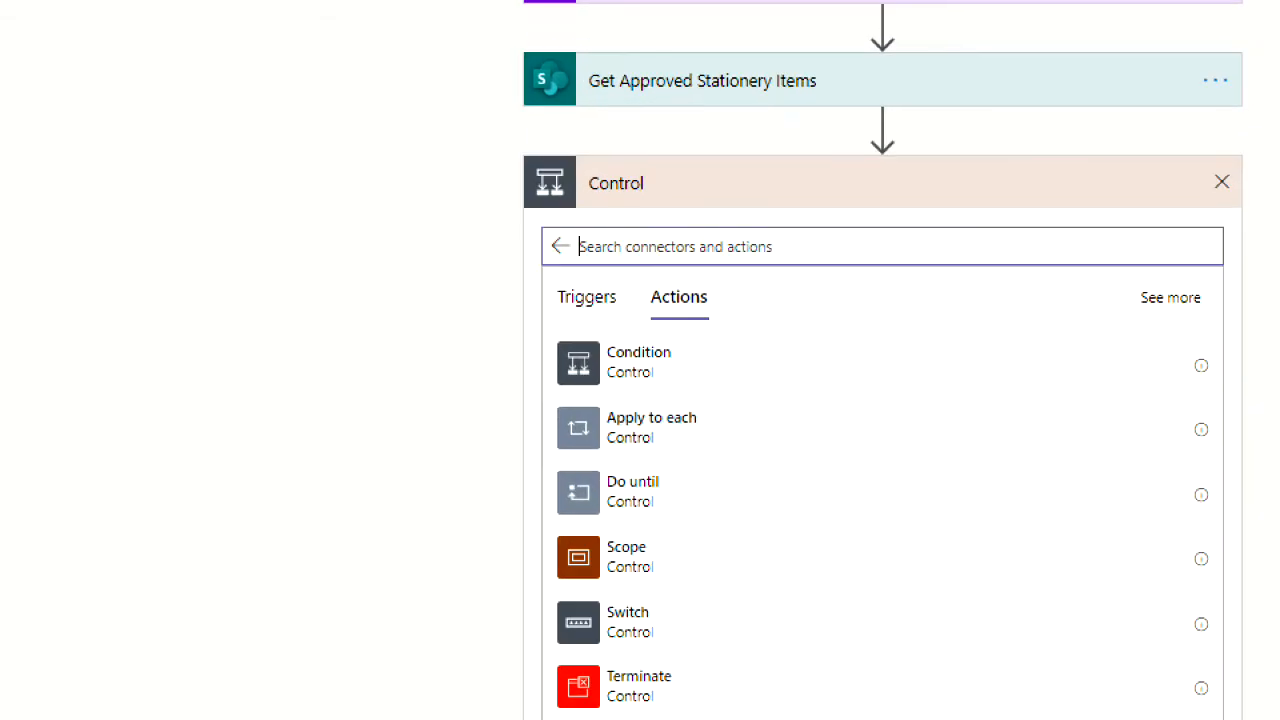
pyautogui.moveTo(514, 346)
pyautogui.mouseDown()
pyautogui.moveTo(631, 394)
pyautogui.moveTo(886, 443)
pyautogui.moveTo(1183, 483)
pyautogui.moveTo(1260, 480)
pyautogui.mouseUp()
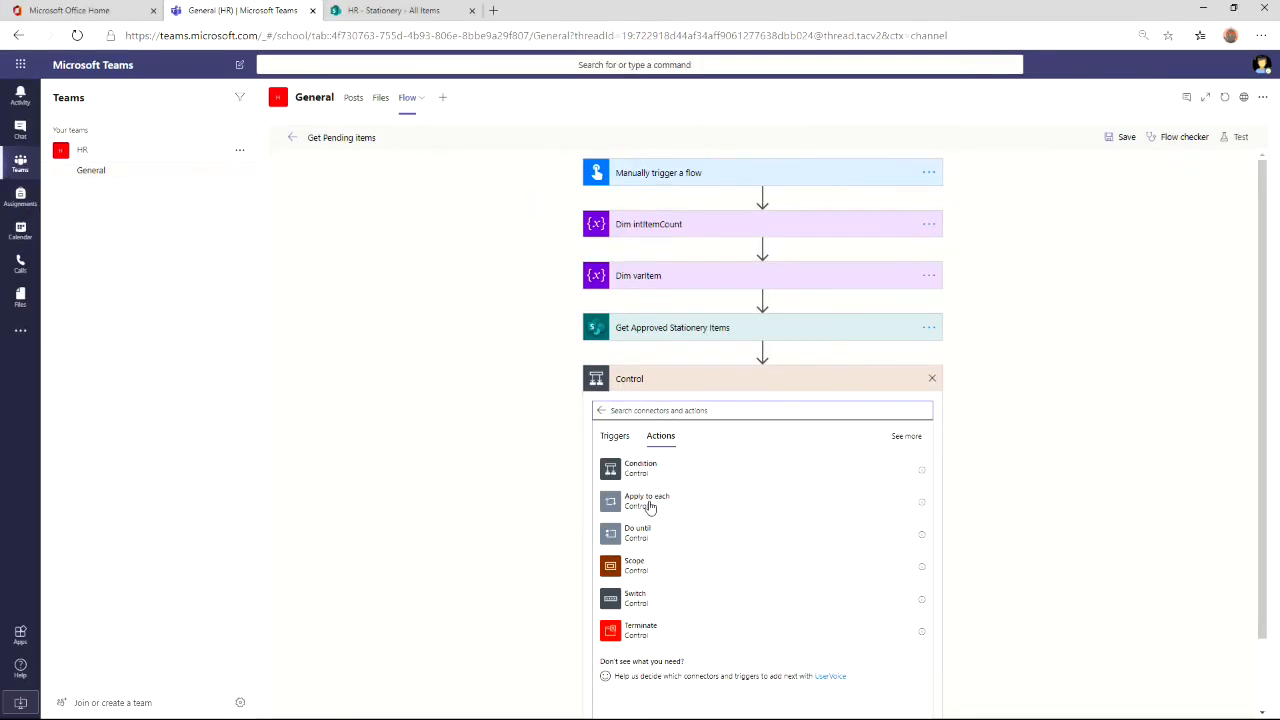
pyautogui.click(648, 503)
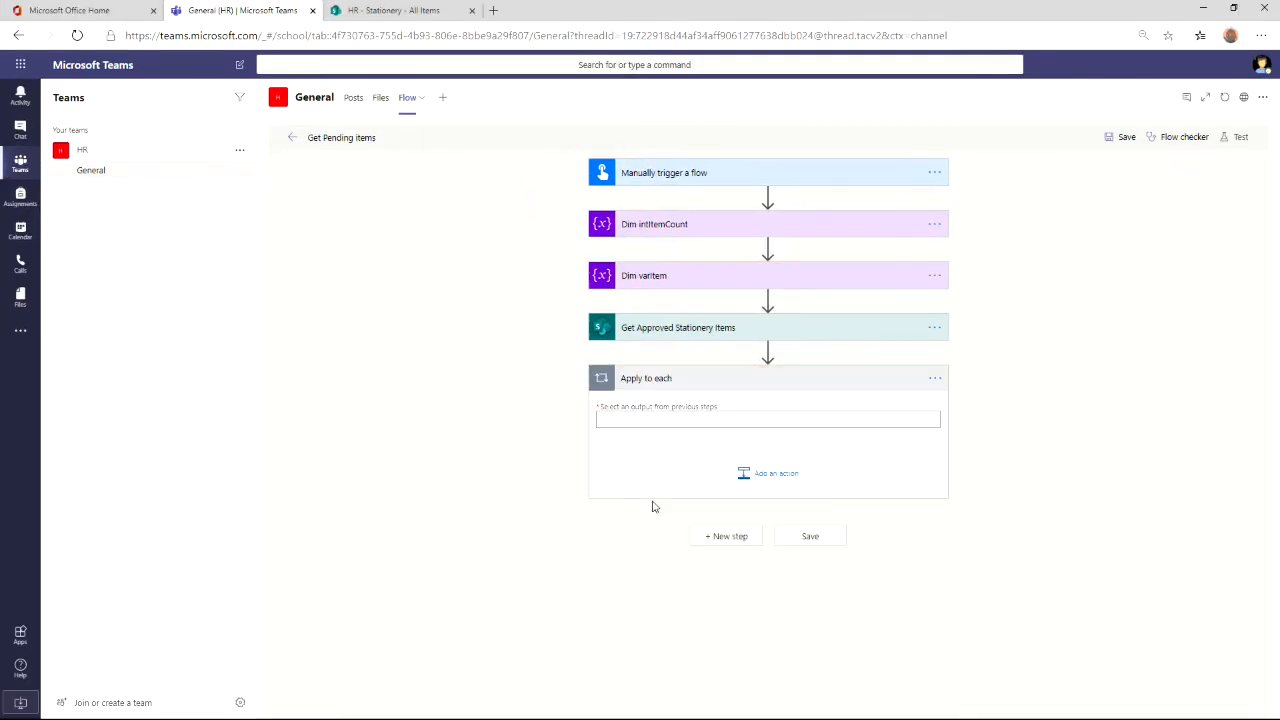
# Set the Apply to each input to the value list from Get Approved Stationery Items.
pyautogui.click(640, 420)
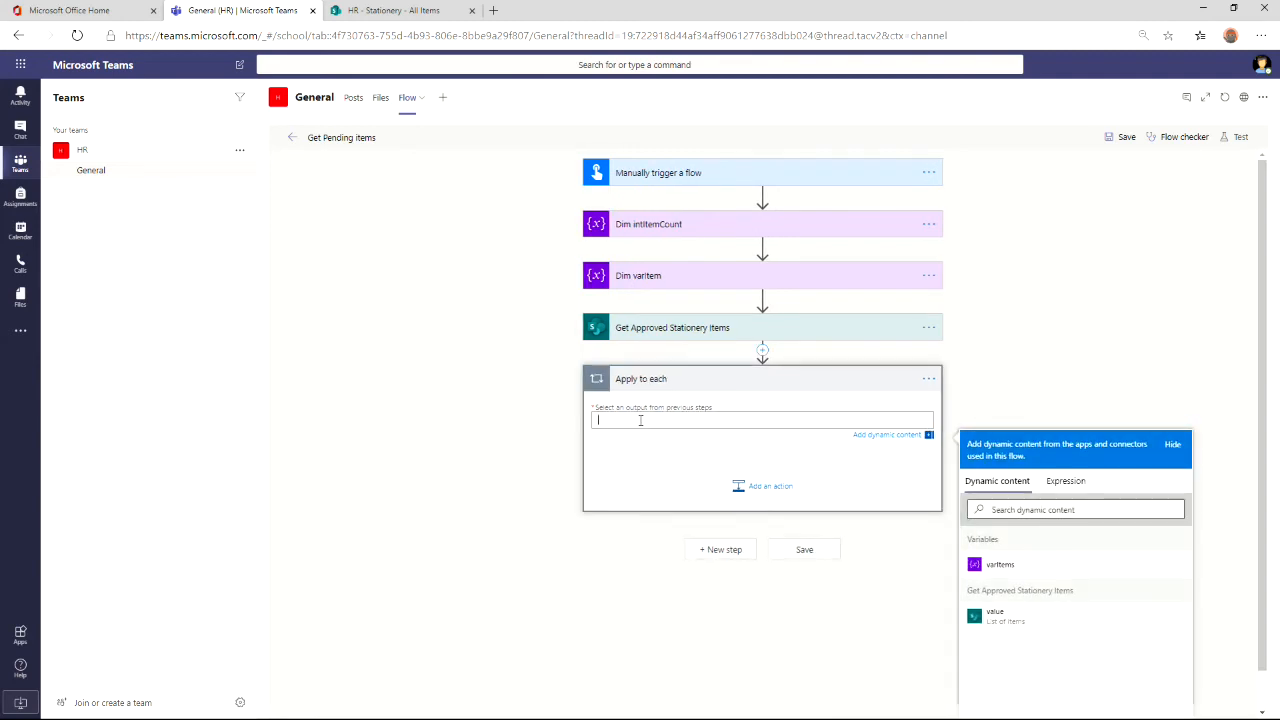
pyautogui.click(1000, 620)
pyautogui.click(1000, 620)
pyautogui.click(1000, 618)
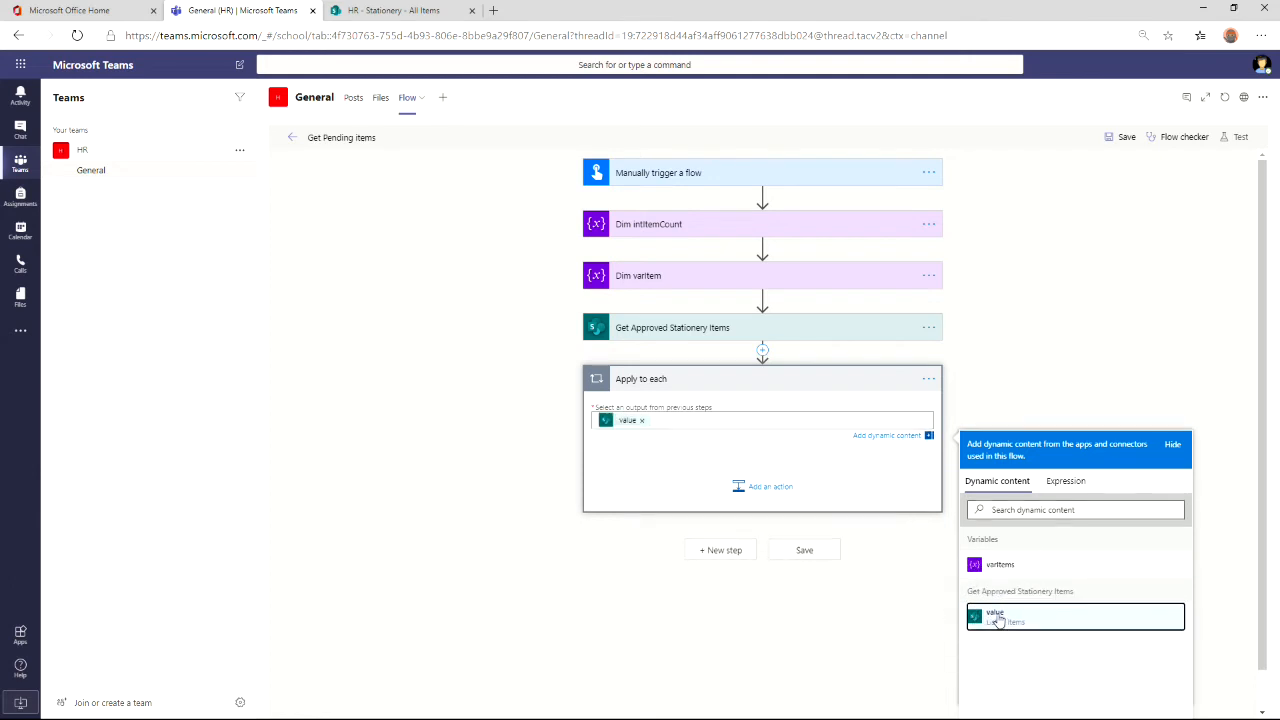
pyautogui.click(1062, 602)
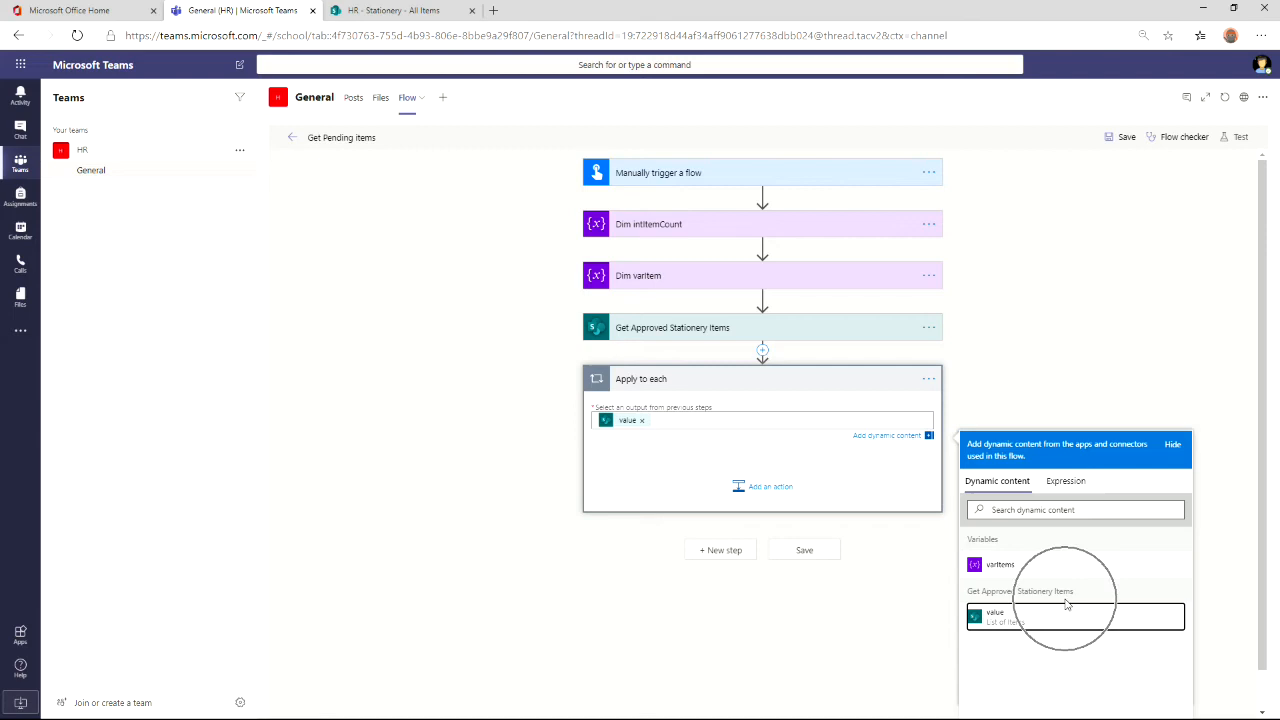
# Add a Condition control inside the Apply to each loop.
pyautogui.click(760, 496)
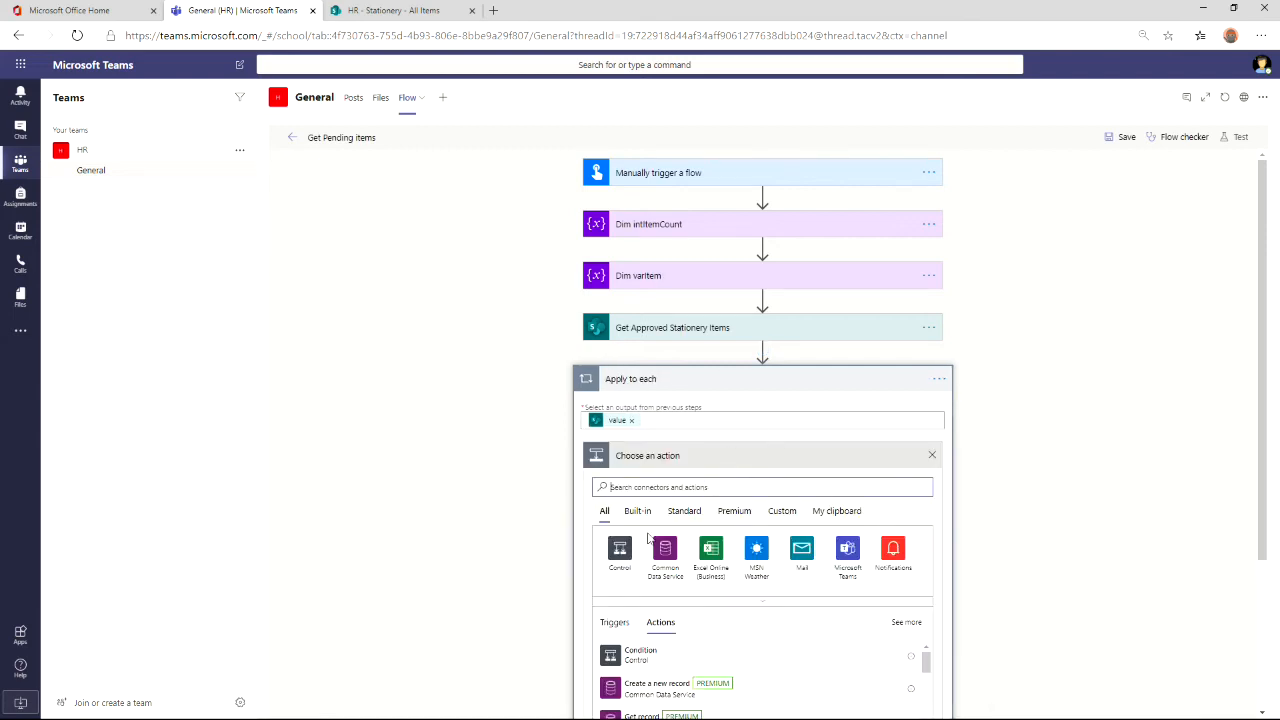
pyautogui.click(621, 550)
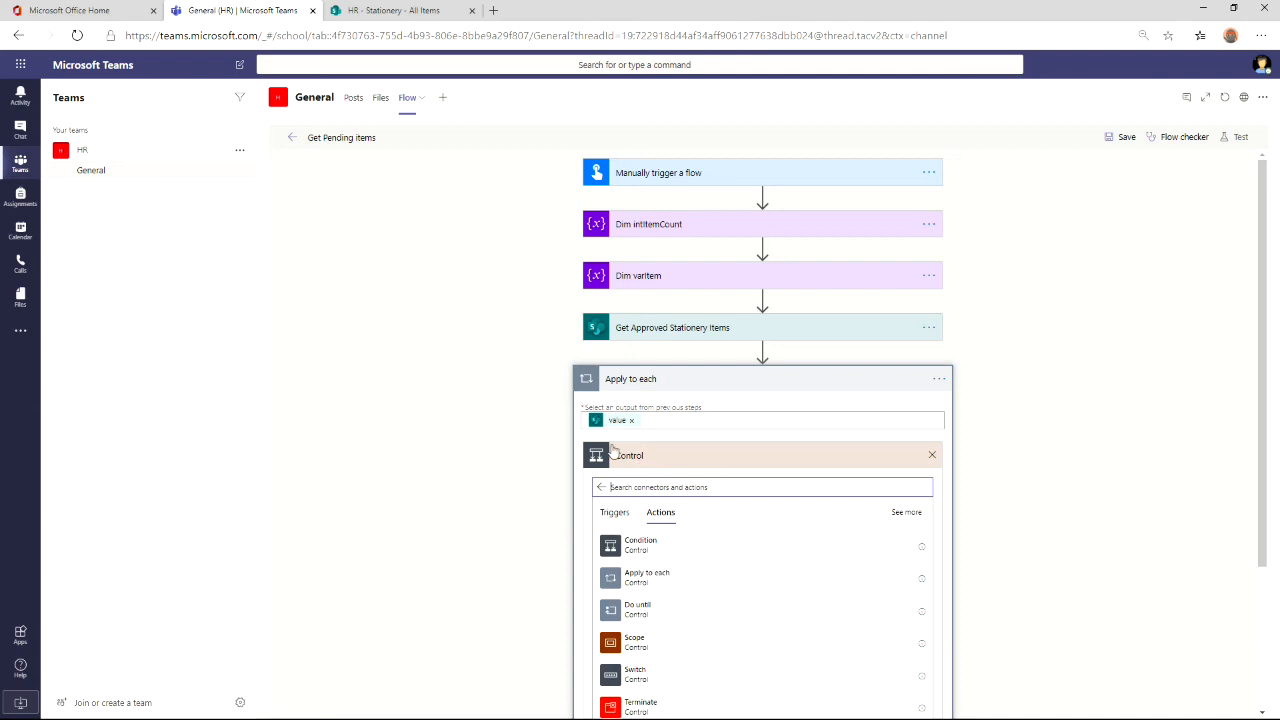
pyautogui.click(612, 548)
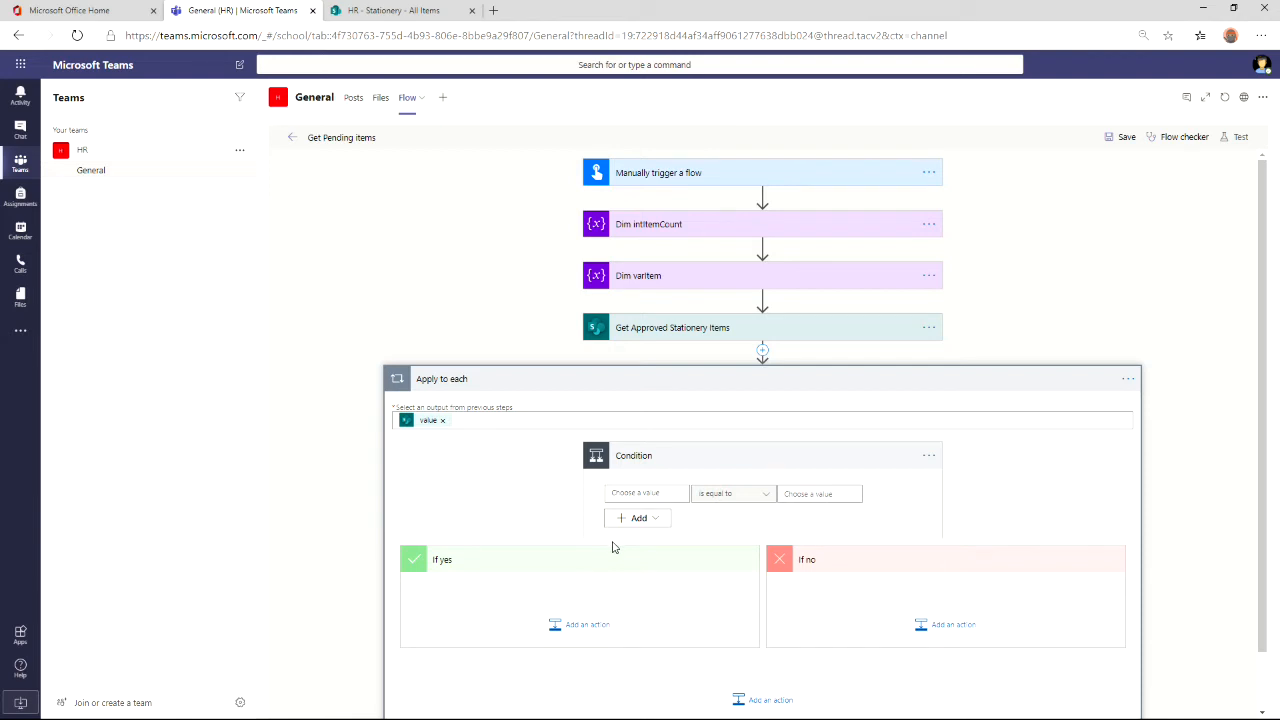
# Define the condition in the loop as Status Value is equal to Approved.
pyautogui.click(648, 494)
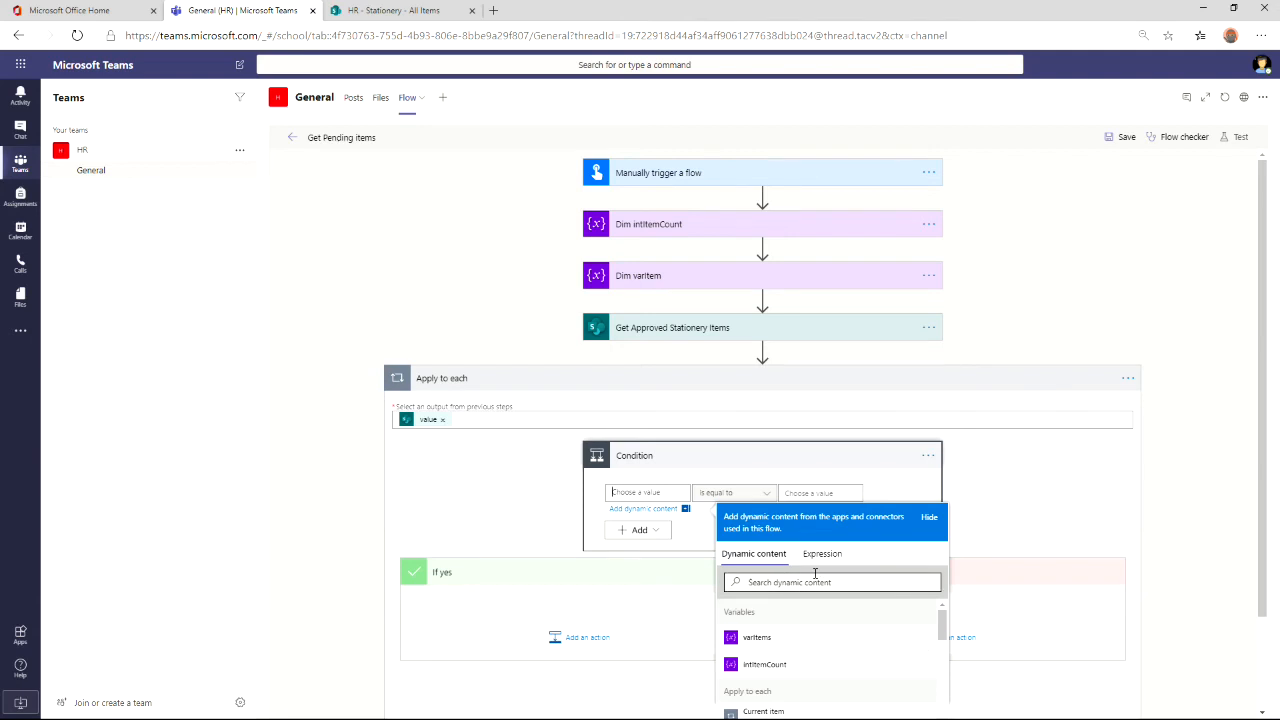
pyautogui.scroll(-1, 815, 573)
pyautogui.scroll(-3, 820, 591)
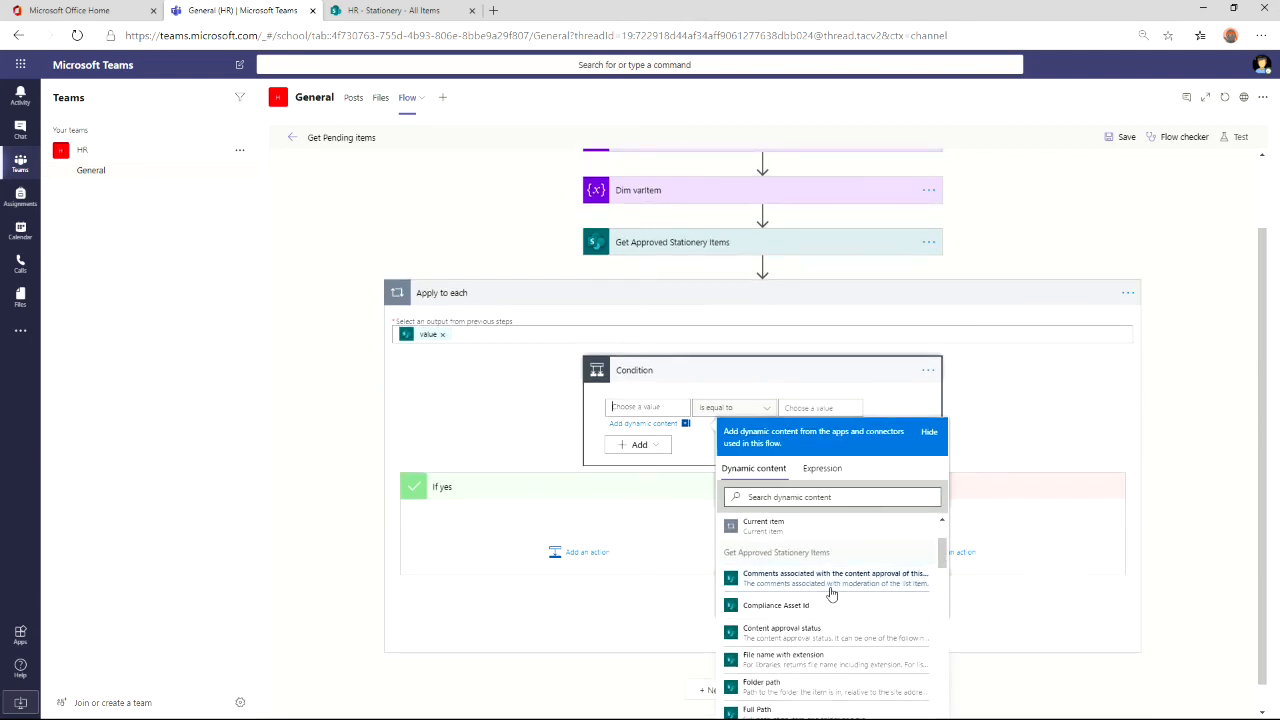
pyautogui.scroll(-3, 831, 594)
pyautogui.scroll(-8, 831, 594)
pyautogui.scroll(-5, 831, 594)
pyautogui.scroll(-6, 831, 594)
pyautogui.scroll(-1, 831, 594)
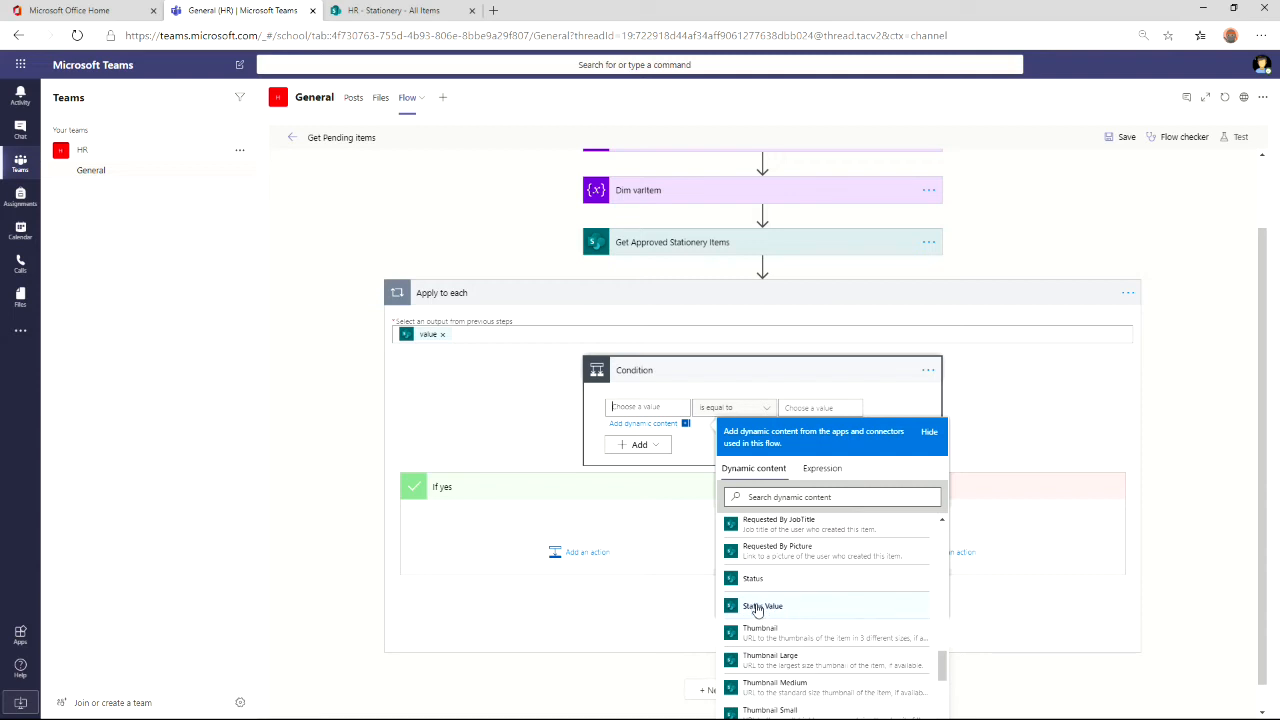
pyautogui.click(763, 607)
pyautogui.click(763, 607)
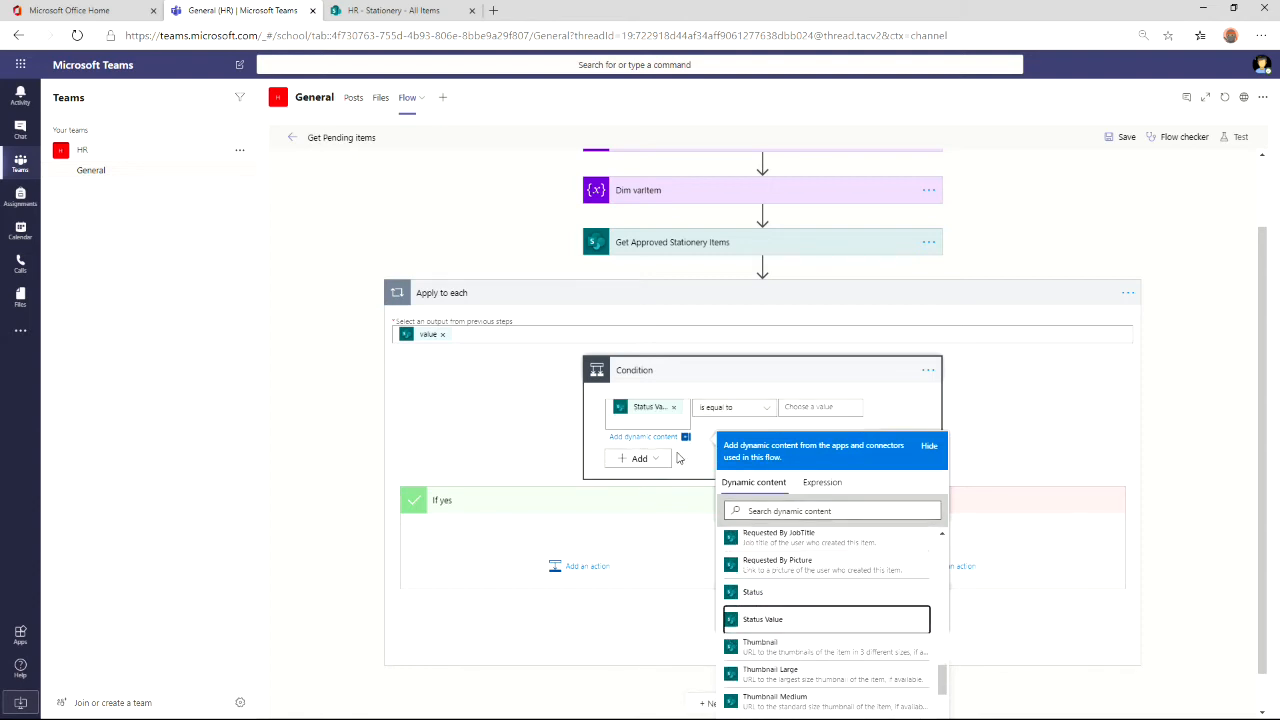
pyautogui.click(805, 408)
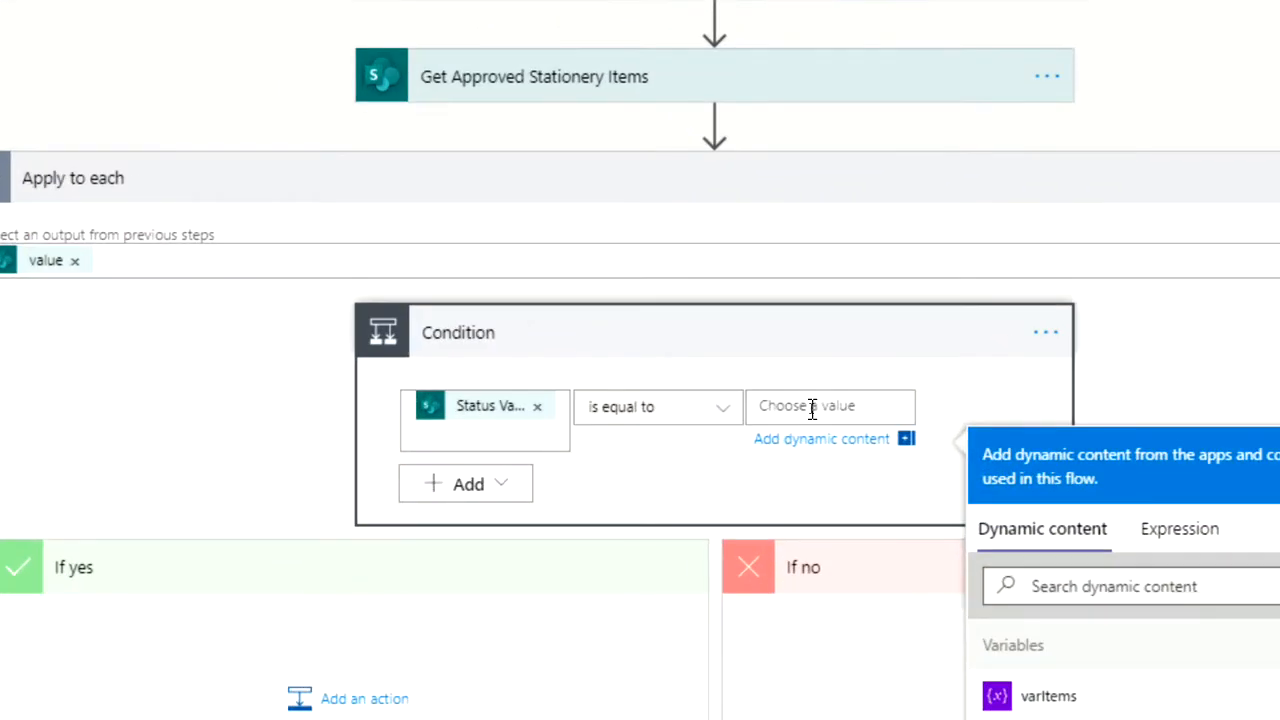
pyautogui.write('Approved')
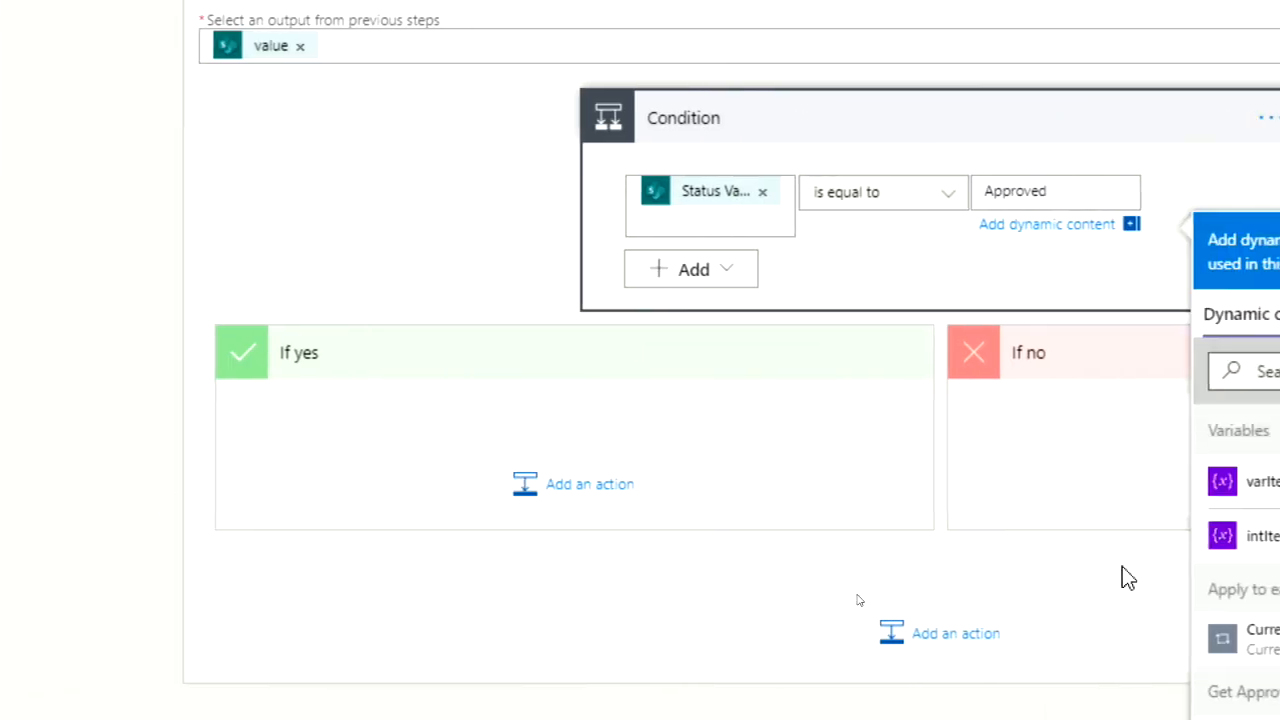
# Add an Increment variable action to the condition's If yes branch.
pyautogui.click(573, 490)
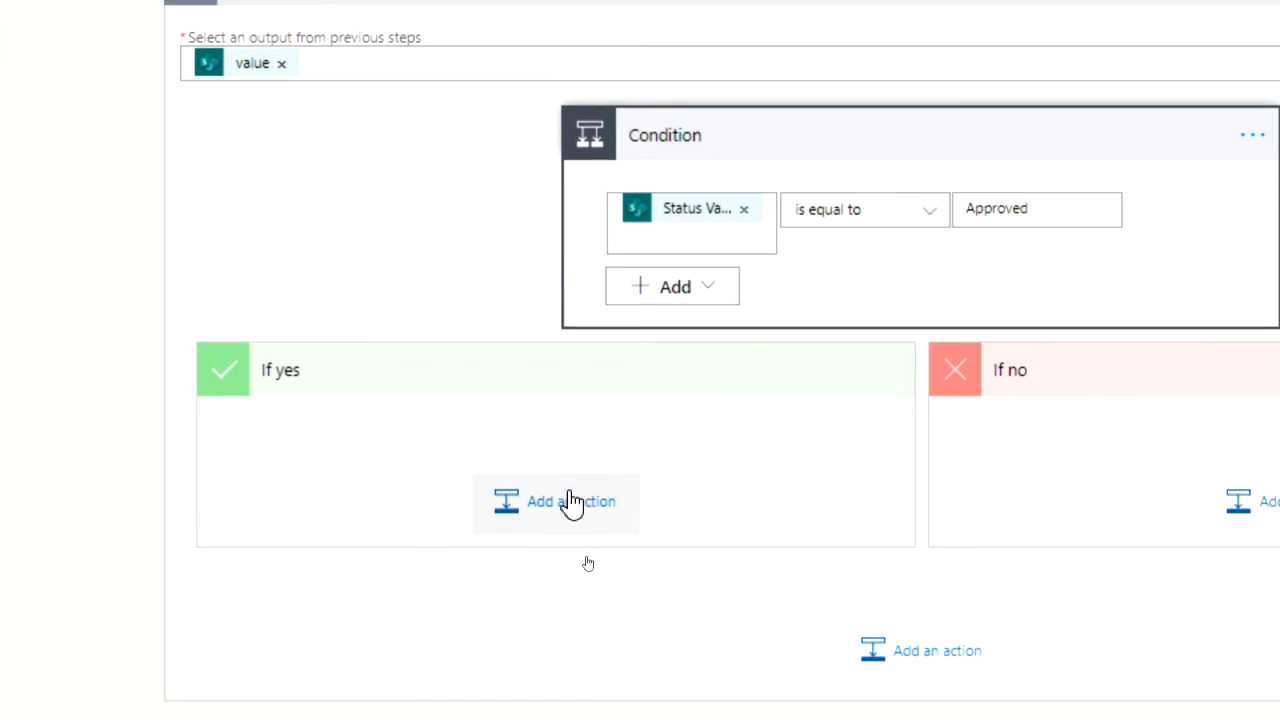
pyautogui.click(572, 490)
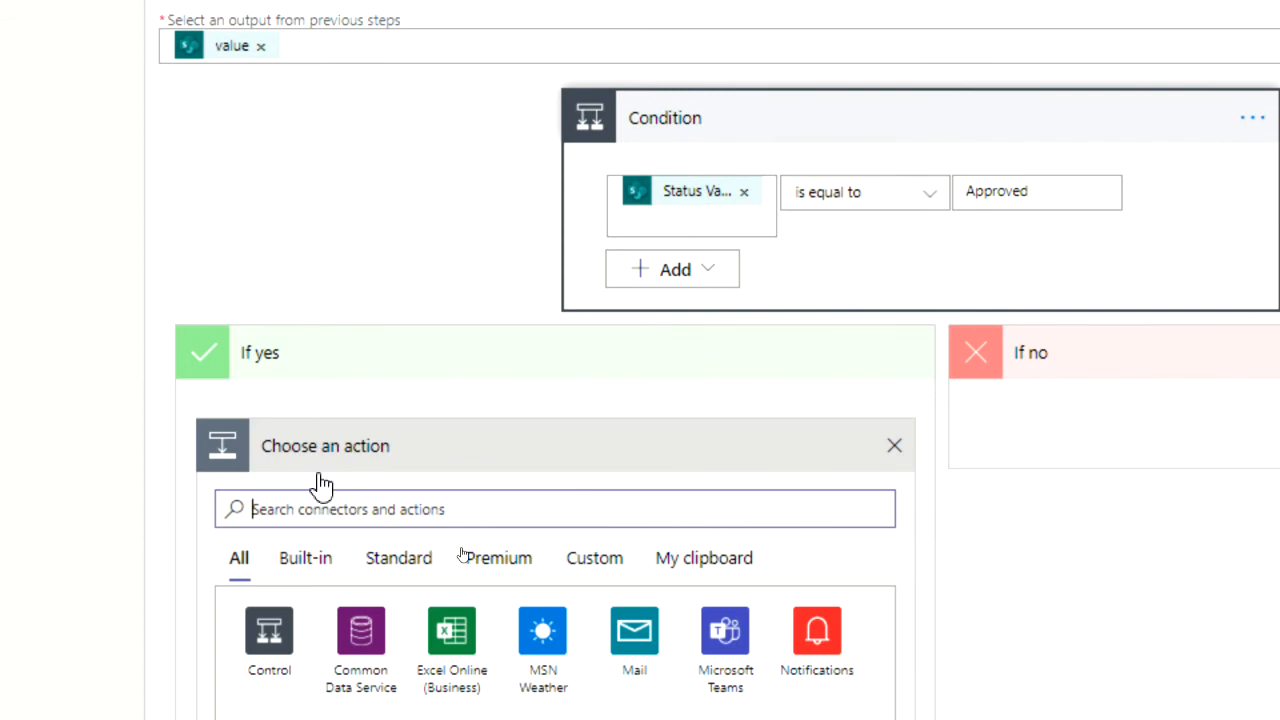
pyautogui.write('Var')
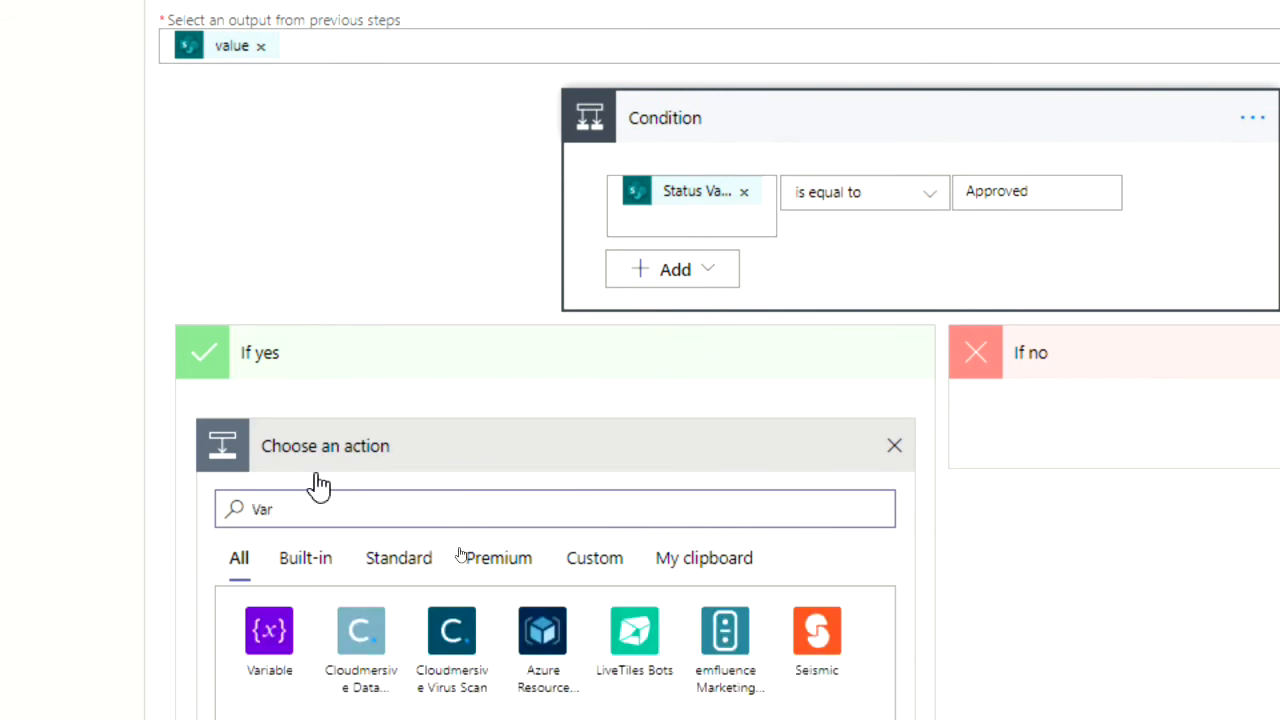
pyautogui.click(270, 628)
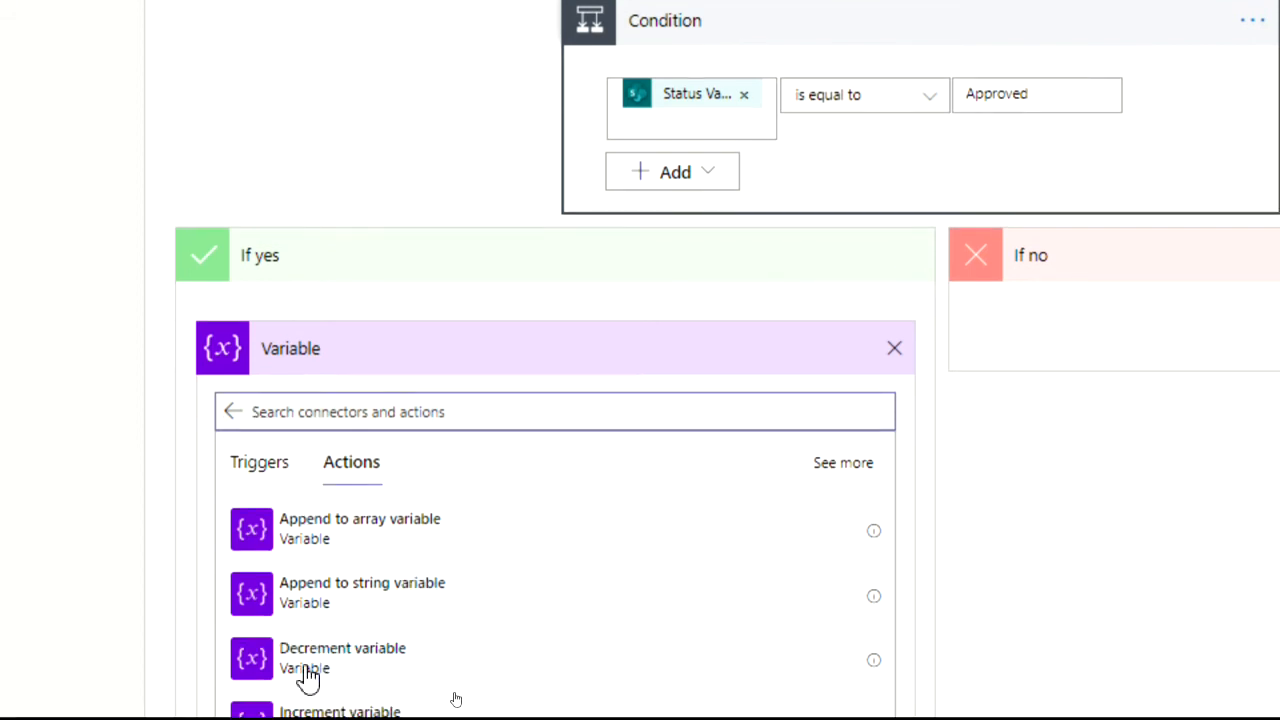
pyautogui.scroll(-2, 329, 569)
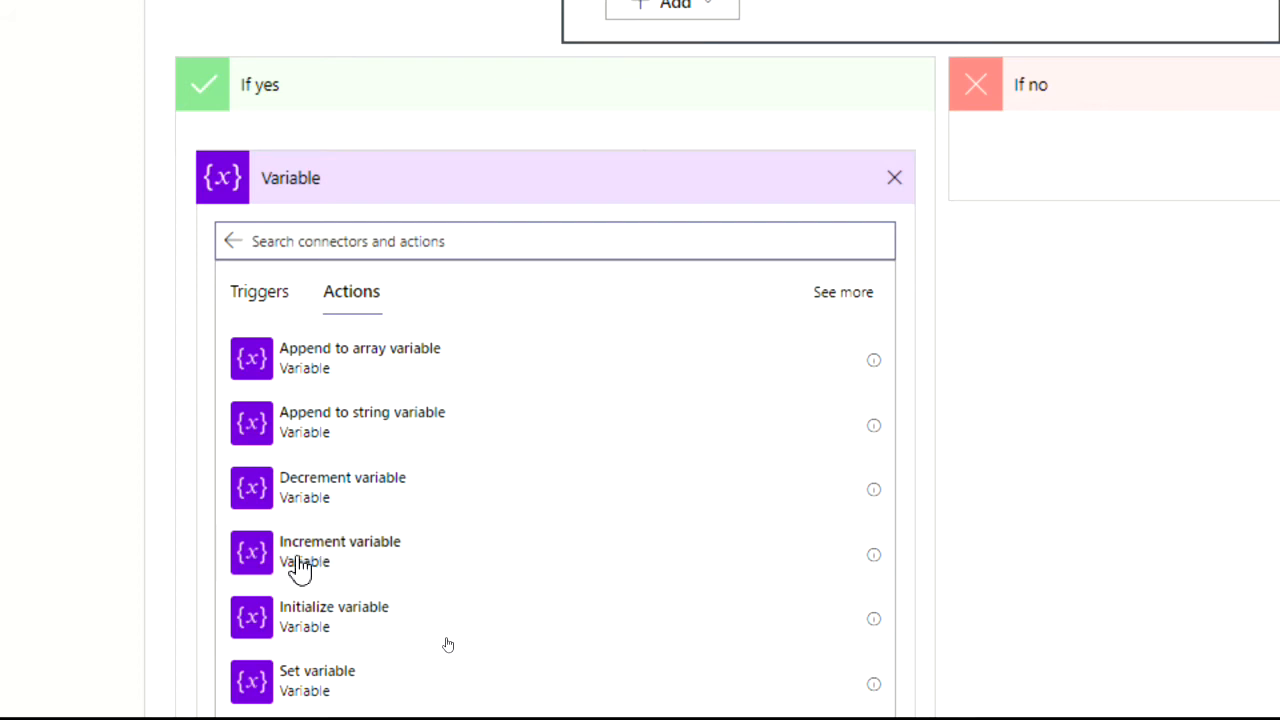
pyautogui.click(270, 562)
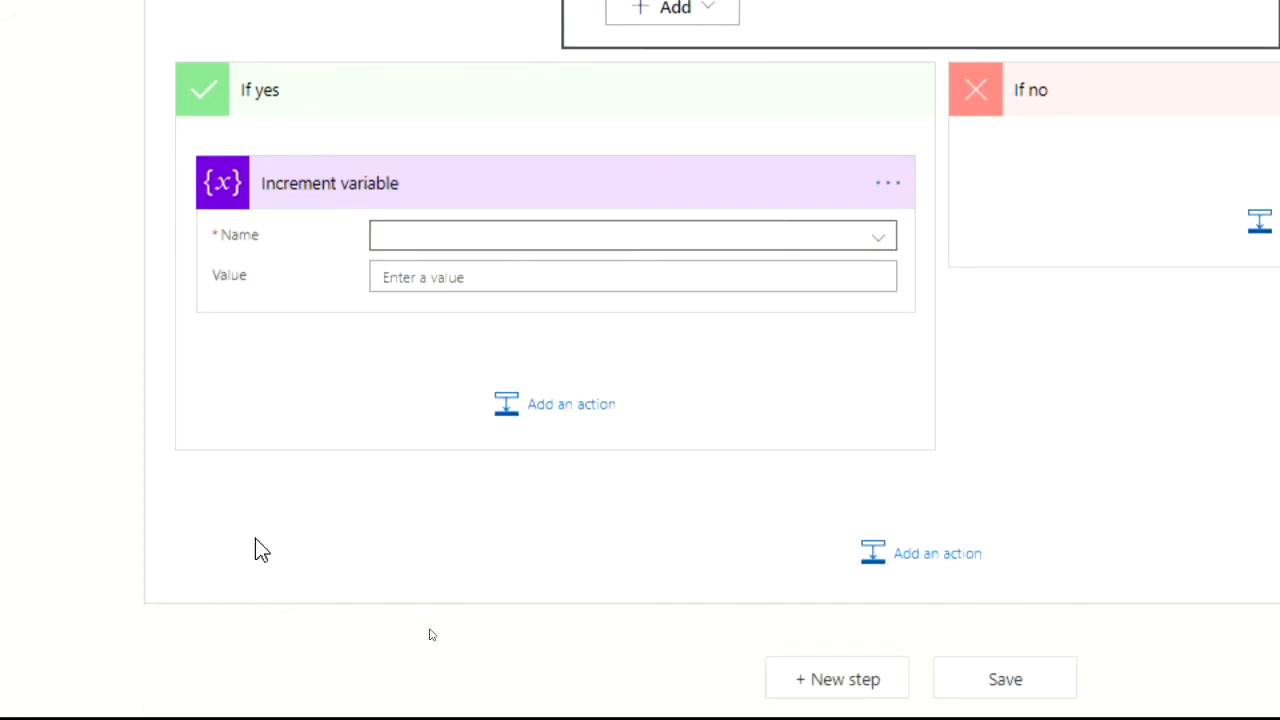
# Set the Increment variable action to increase intItemCount by 1.
pyautogui.click(437, 238)
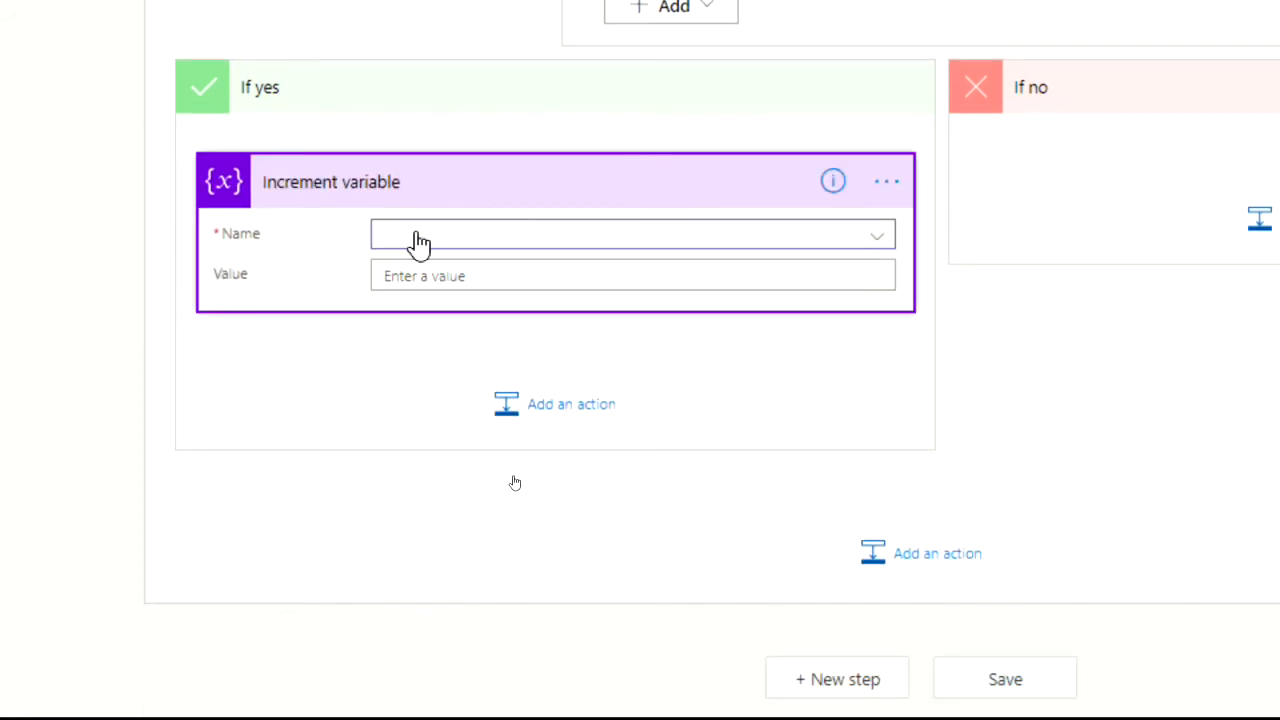
pyautogui.click(480, 240)
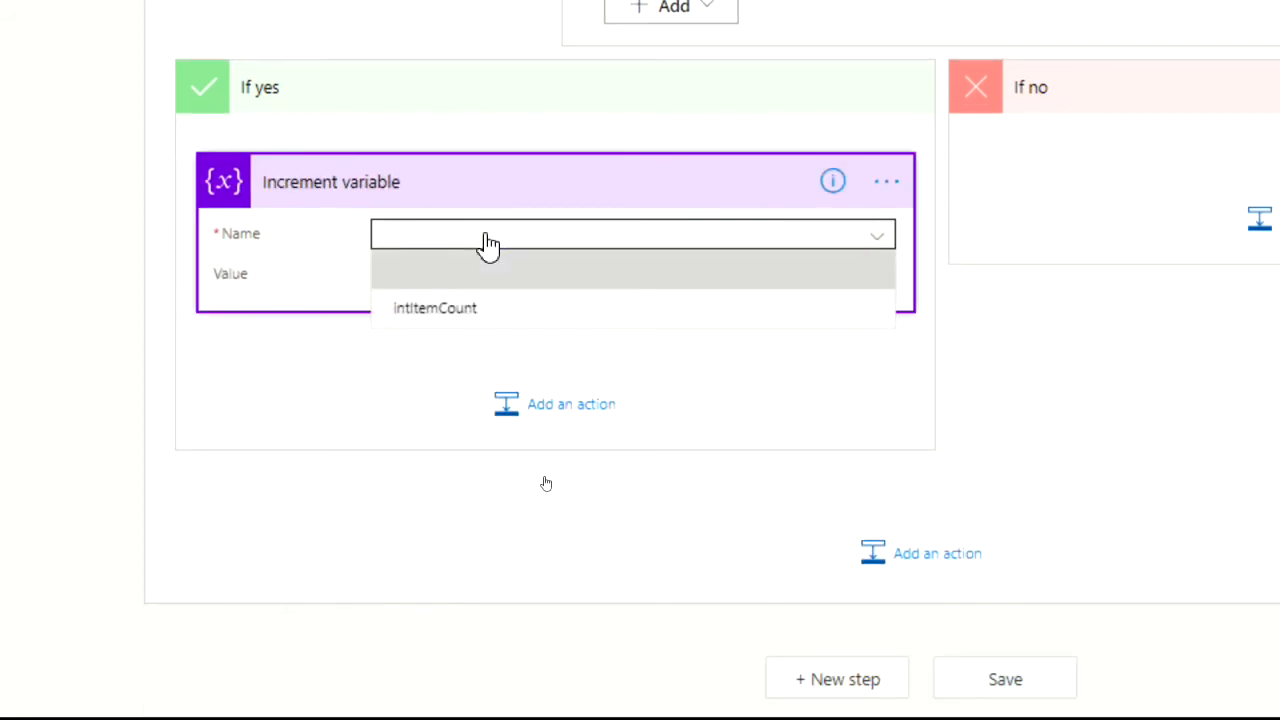
pyautogui.click(440, 308)
pyautogui.click(395, 273)
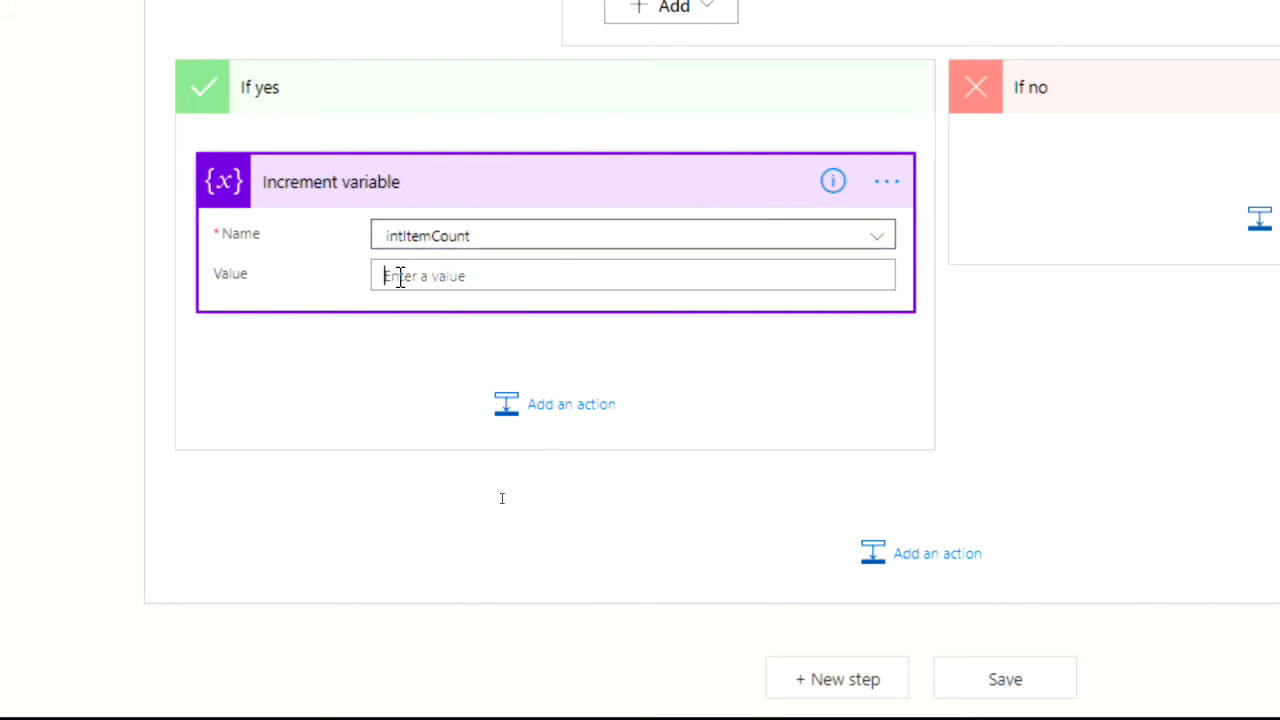
pyautogui.write('1')
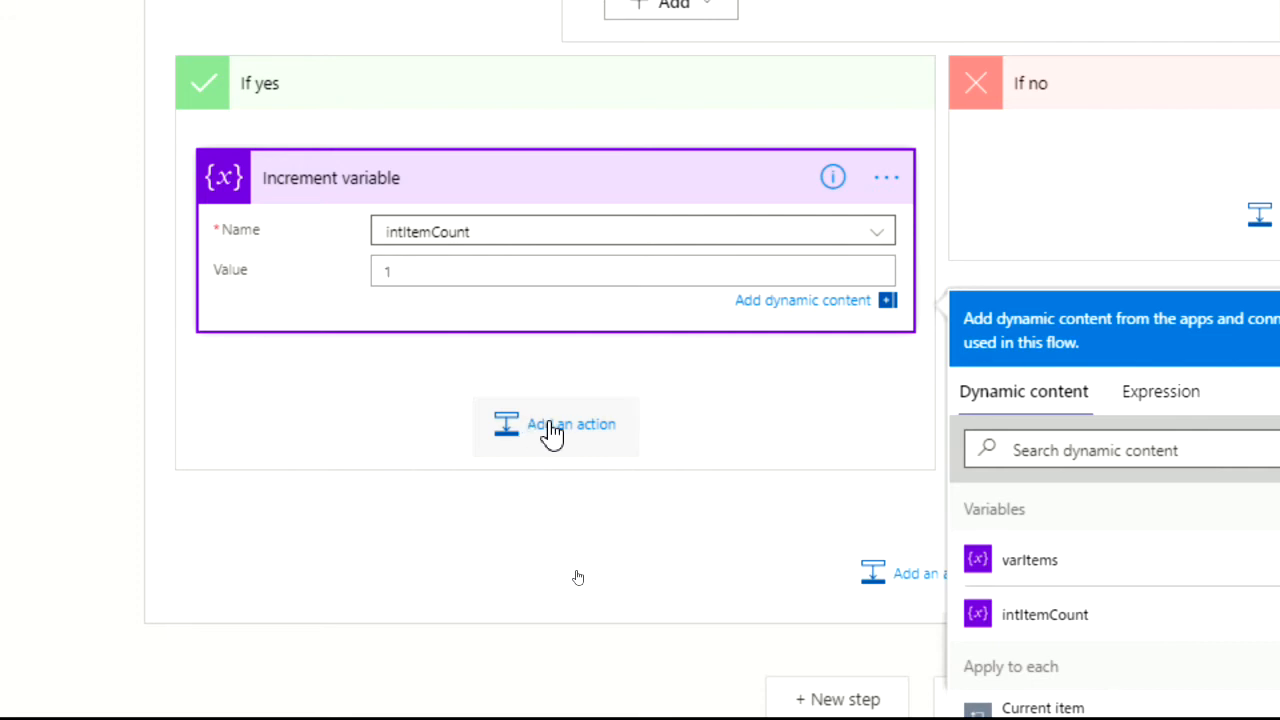
# Add an Append to array variable action below Increment variable in the If yes branch.
pyautogui.click(553, 434)
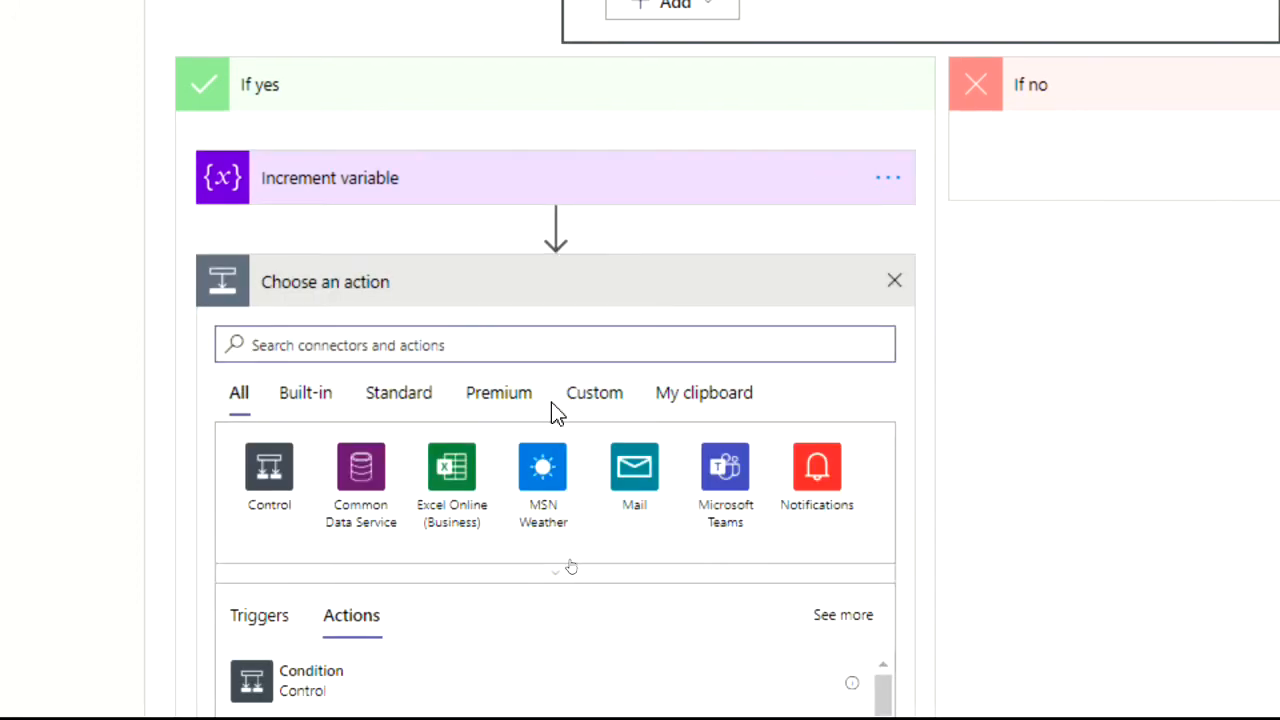
pyautogui.write('Var')
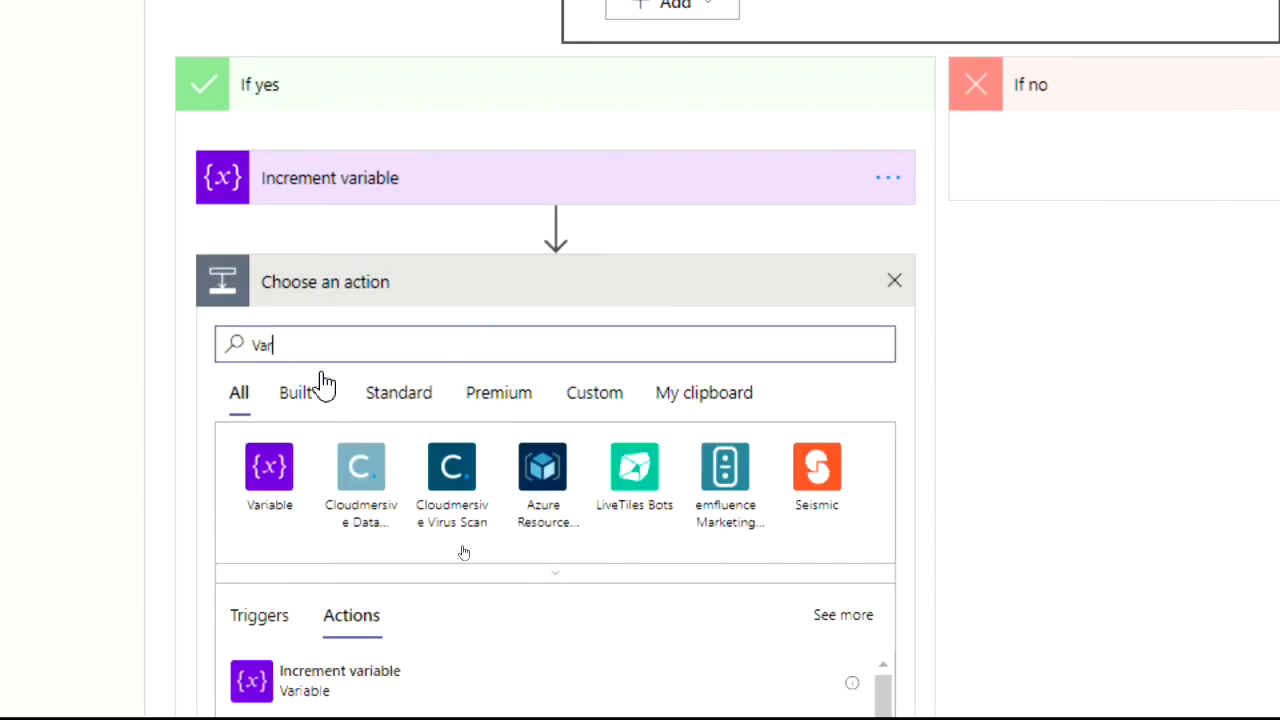
pyautogui.click(268, 470)
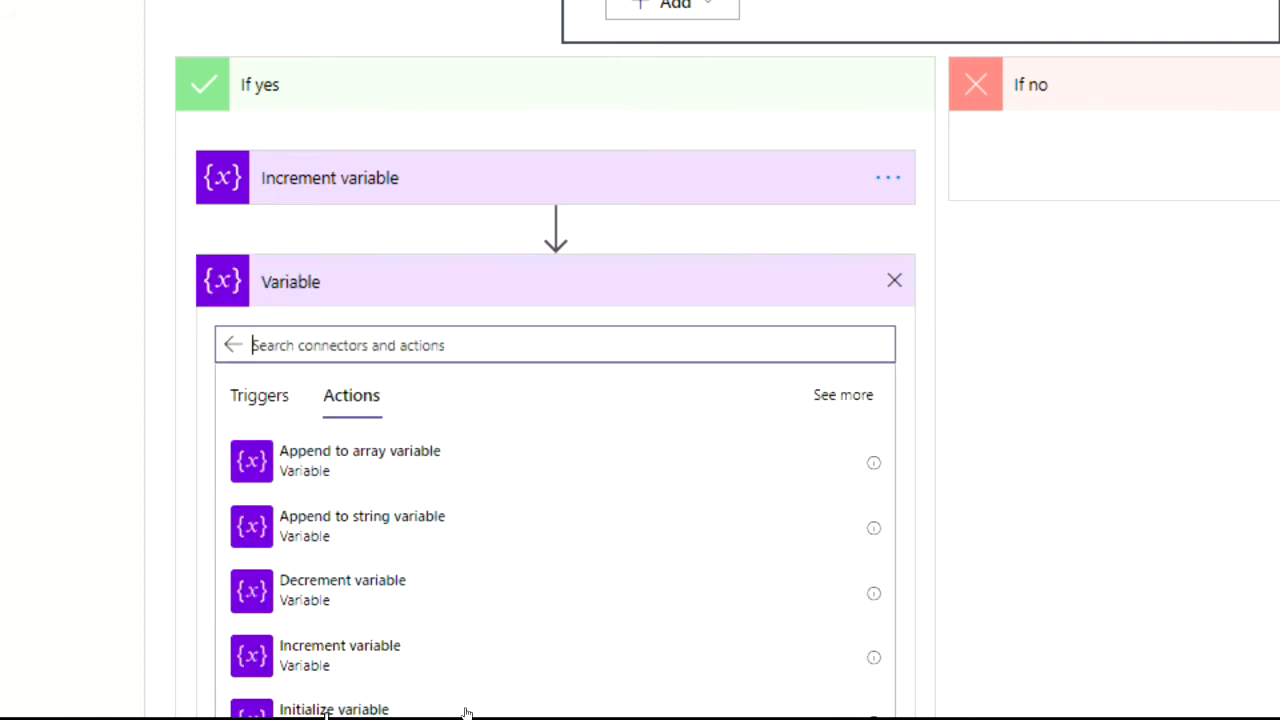
pyautogui.scroll(-1, 330, 632)
pyautogui.scroll(-1, 330, 632)
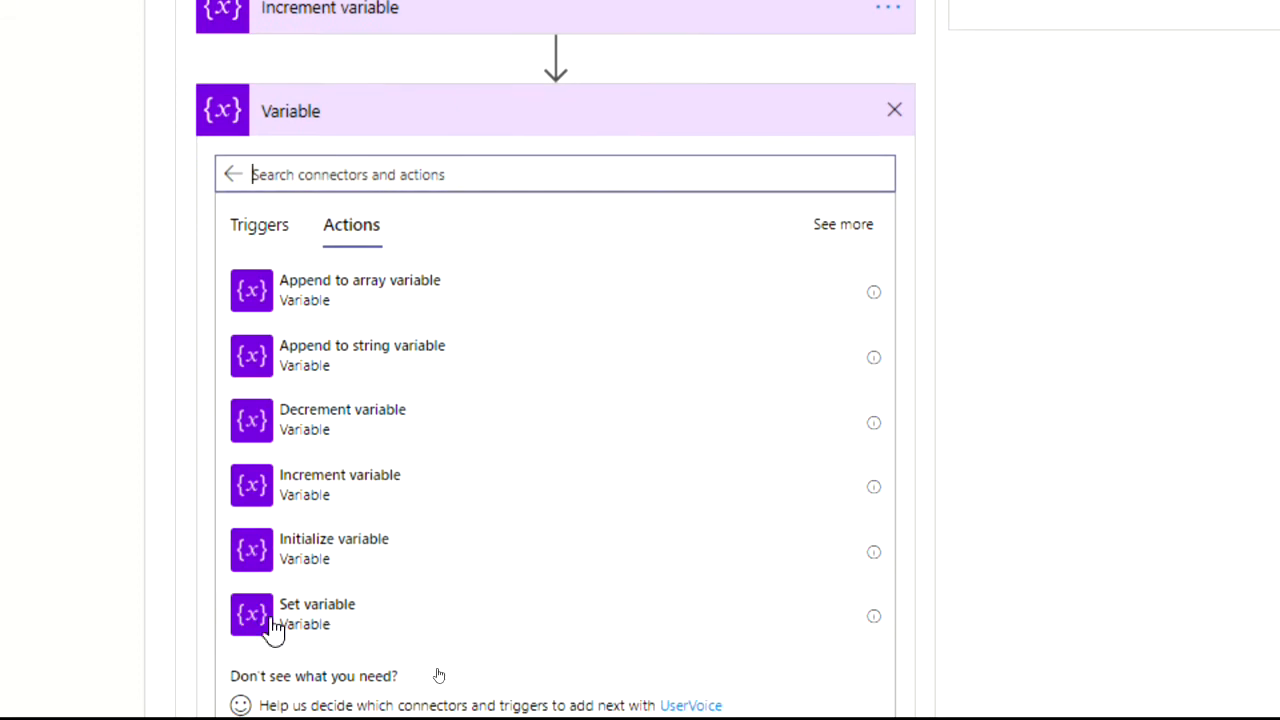
pyautogui.click(254, 296)
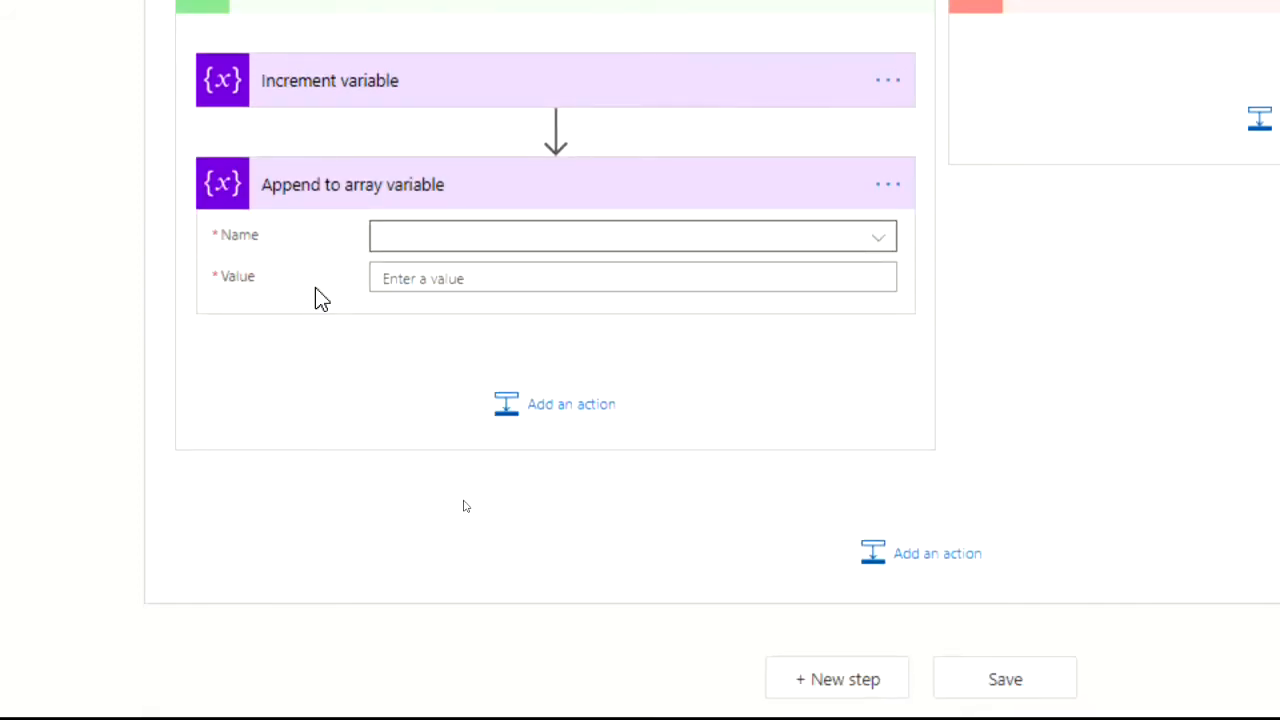
# Choose varItems as the variable of the Append to array variable action.
pyautogui.click(405, 240)
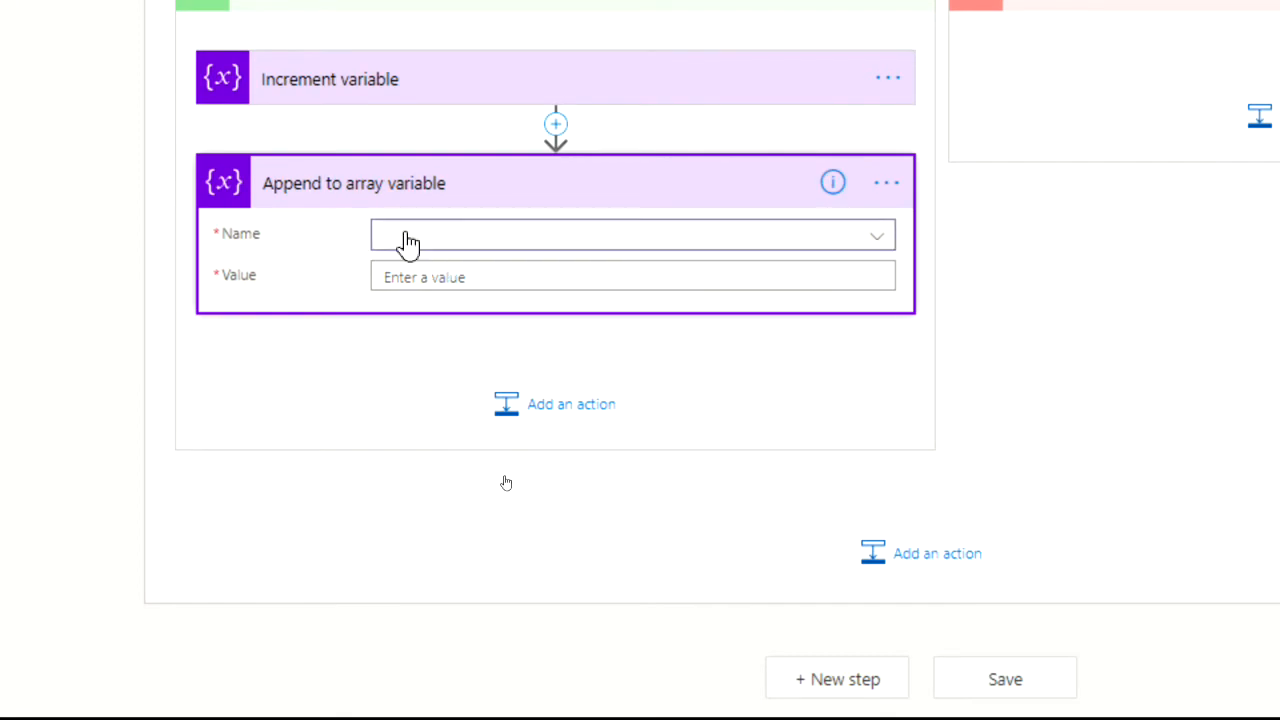
pyautogui.click(406, 243)
pyautogui.click(432, 315)
# Open a JSON object in the append value and add an "Item" key mapped to the Item dynamic content.
pyautogui.click(403, 276)
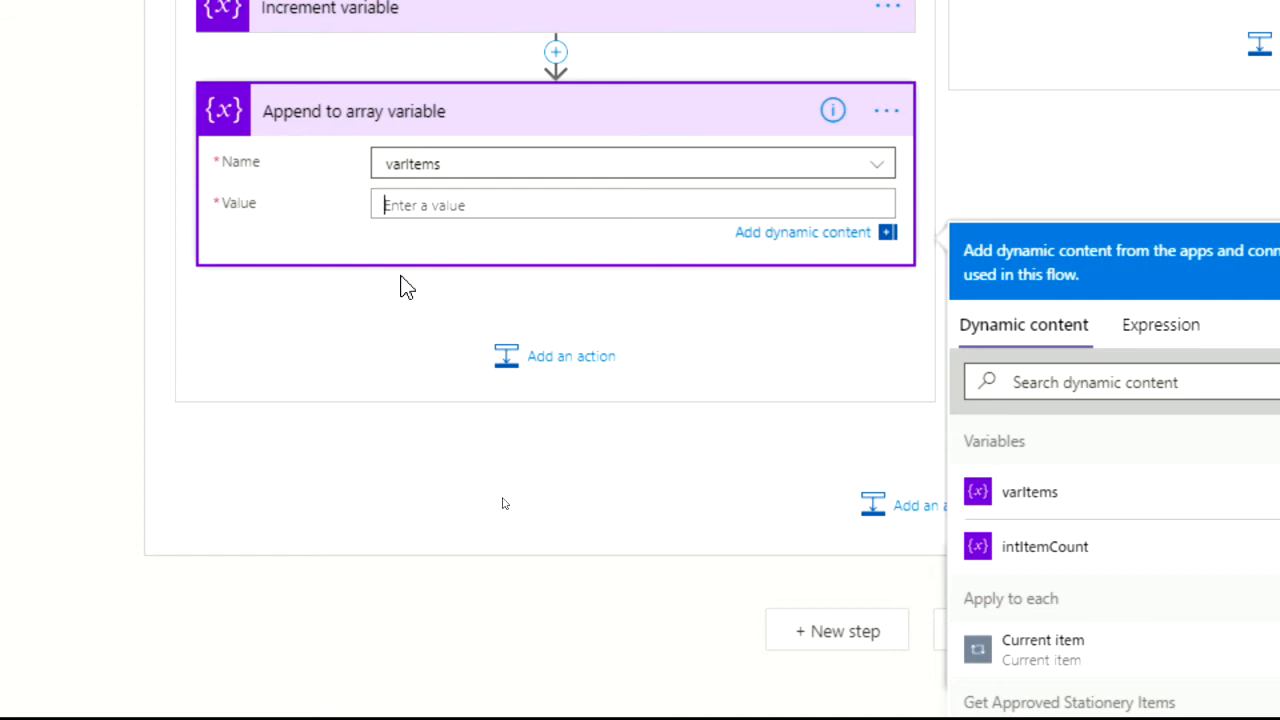
pyautogui.write('{')
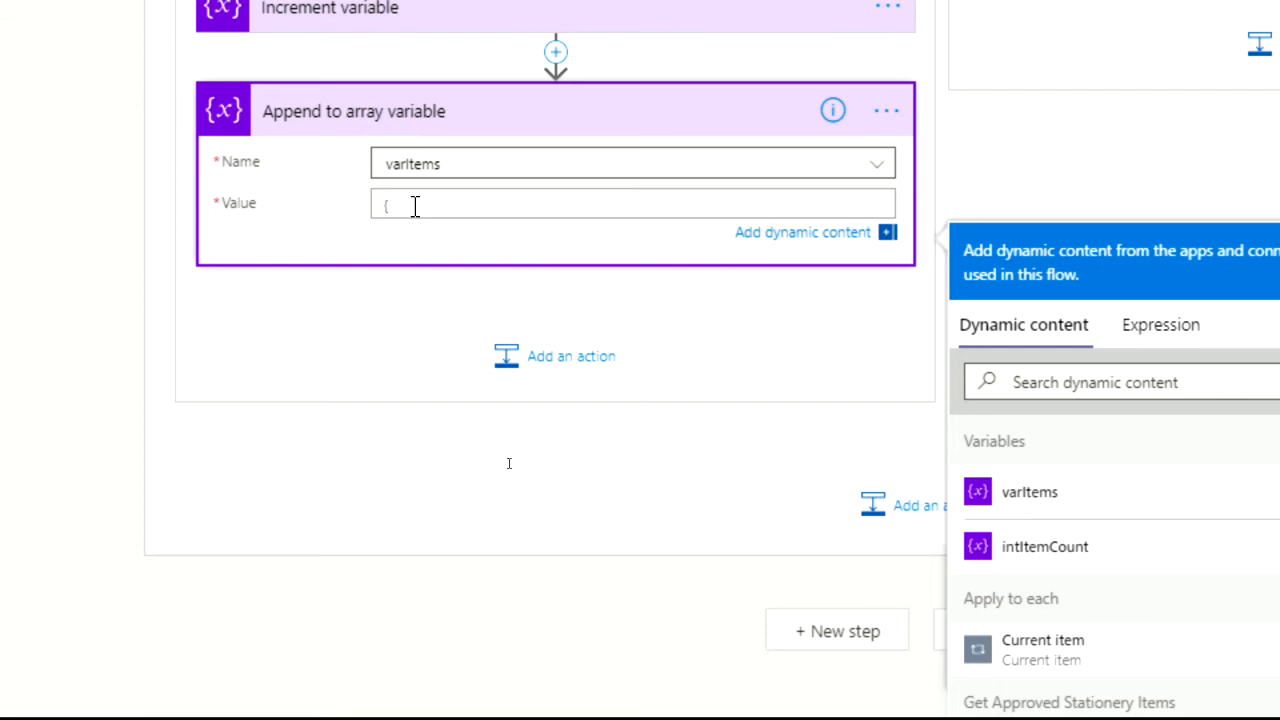
pyautogui.press('Return')
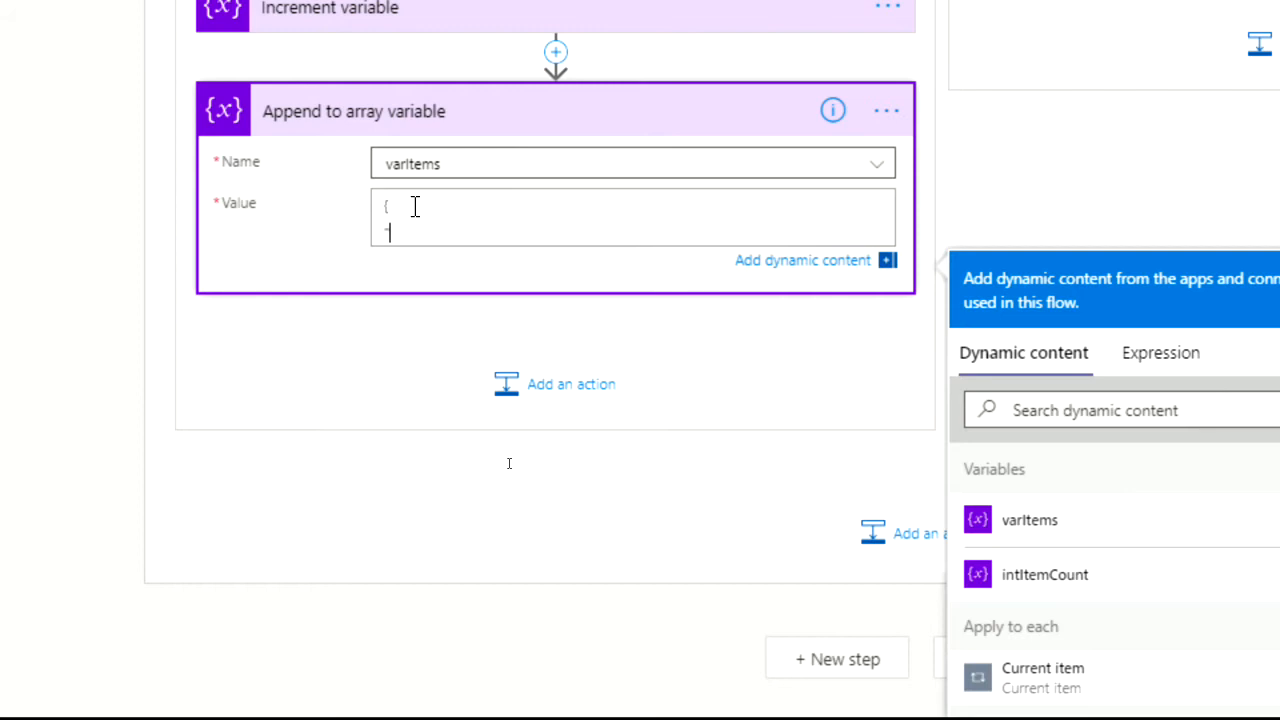
pyautogui.write('Item":')
pyautogui.scroll(-3, 1150, 640)
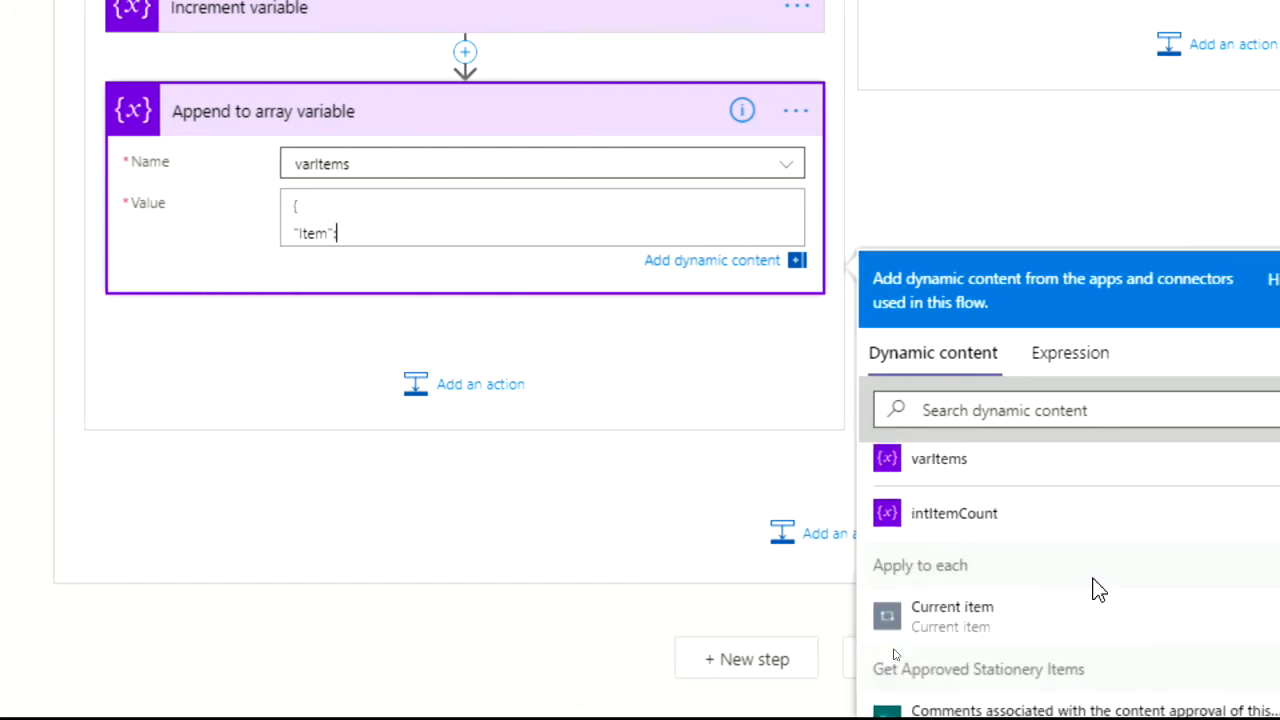
pyautogui.scroll(-5, 1088, 682)
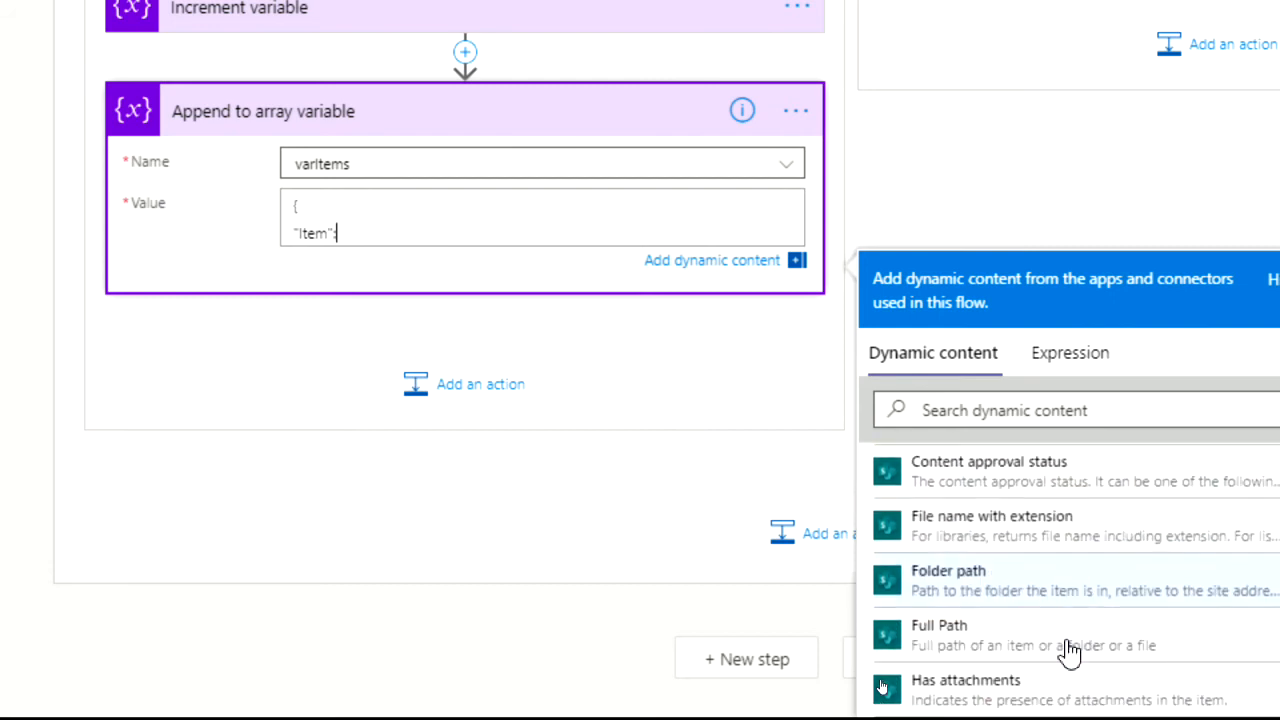
pyautogui.scroll(-1, 1069, 645)
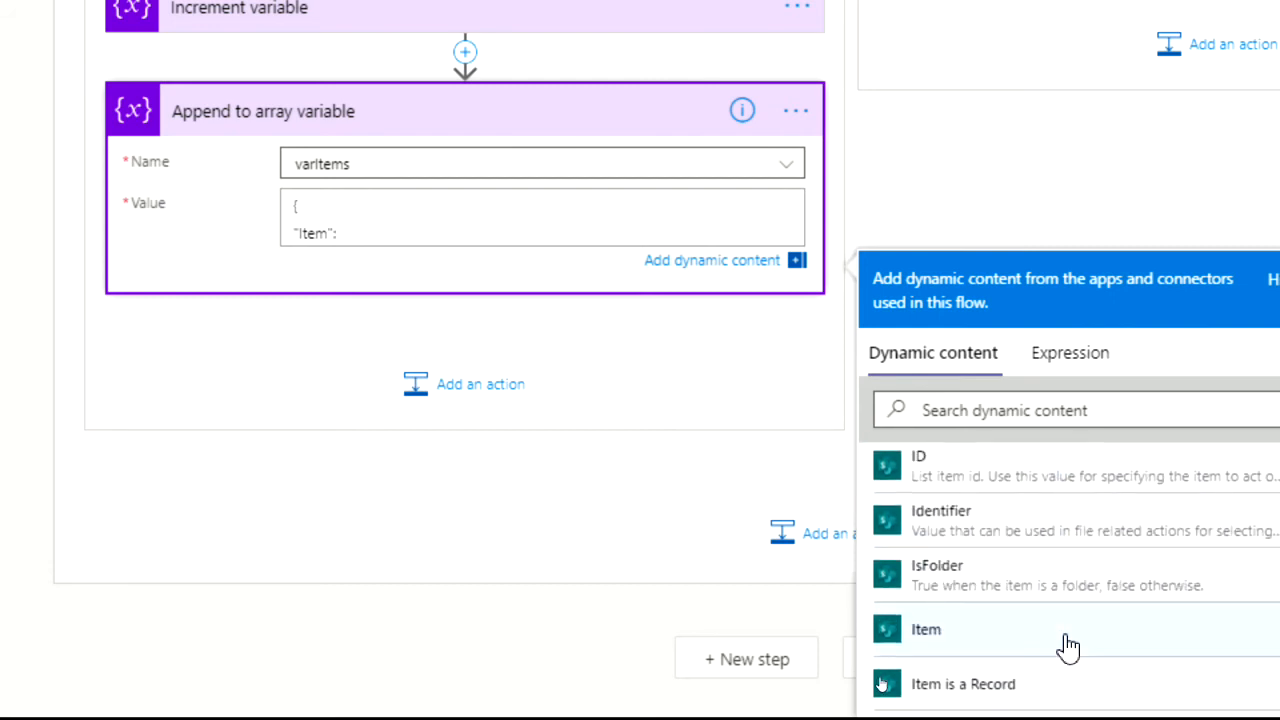
pyautogui.click(920, 632)
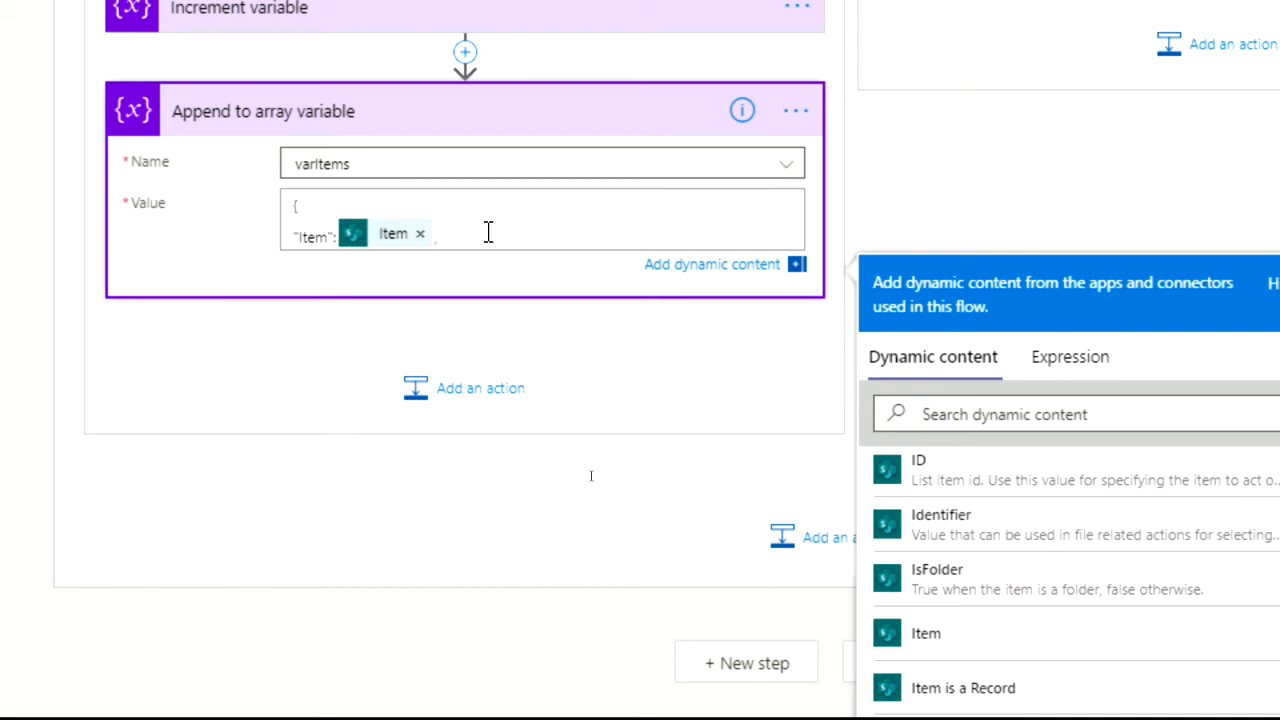
# Add a "Quantity" key on a new line of the JSON value and map it to the Qty dynamic content.
pyautogui.press('Return')
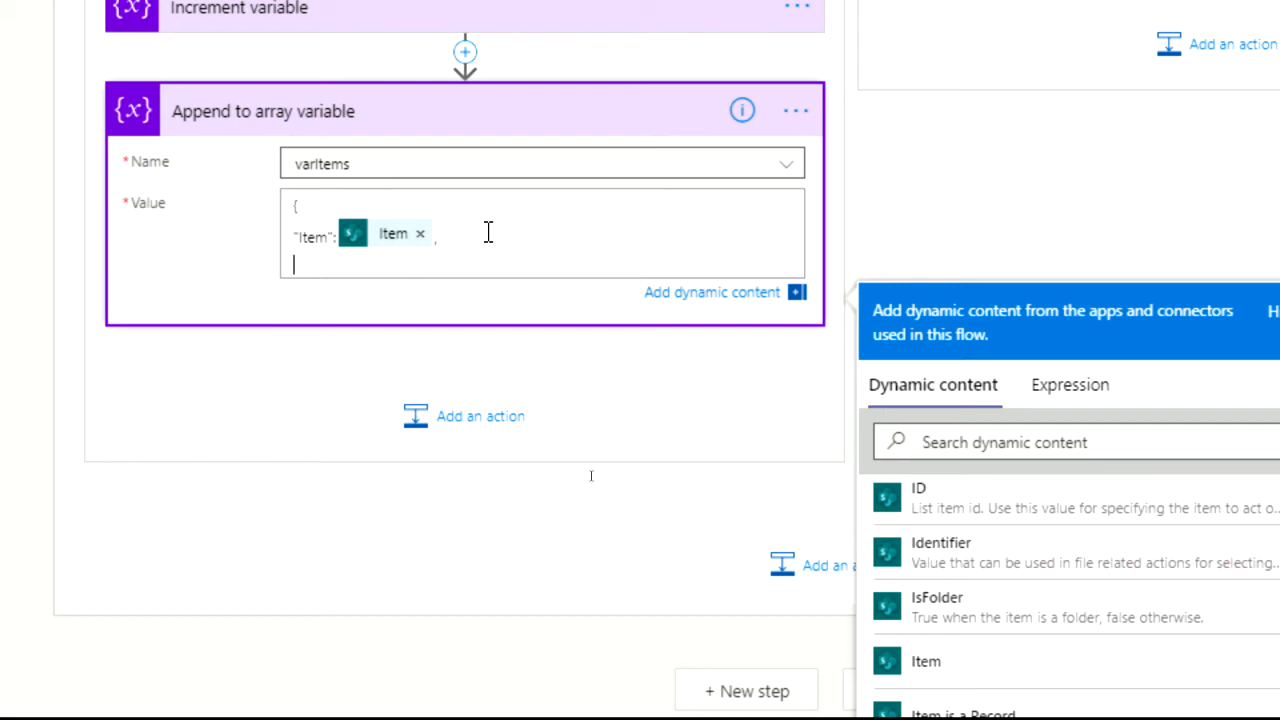
pyautogui.write('"Quantity"')
pyautogui.write(':')
pyautogui.scroll(-5, 1025, 597)
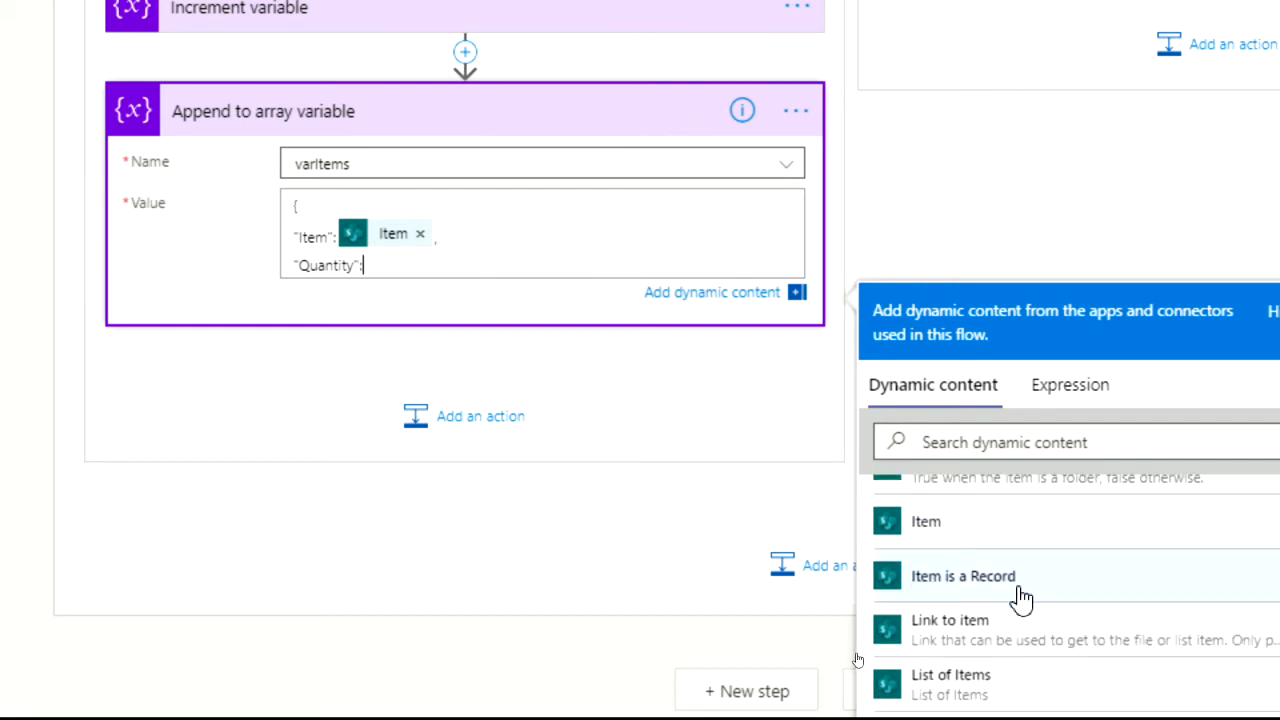
pyautogui.scroll(-4, 1020, 597)
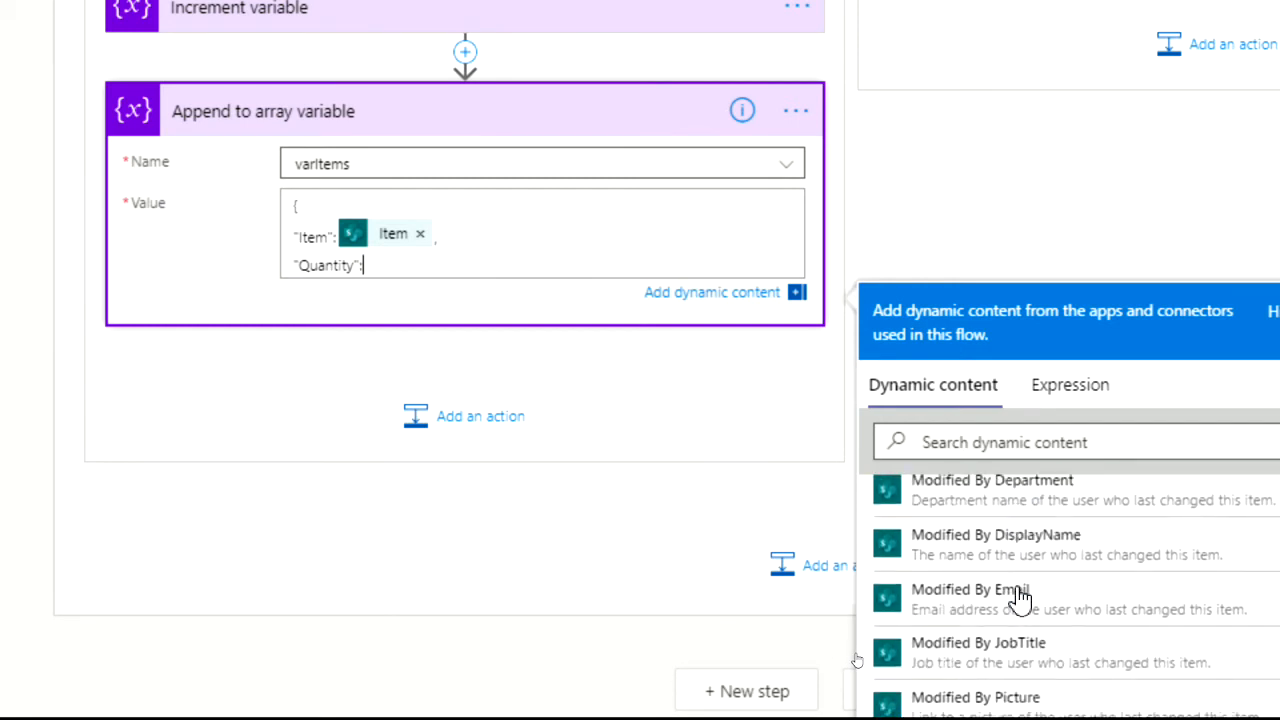
pyautogui.click(927, 622)
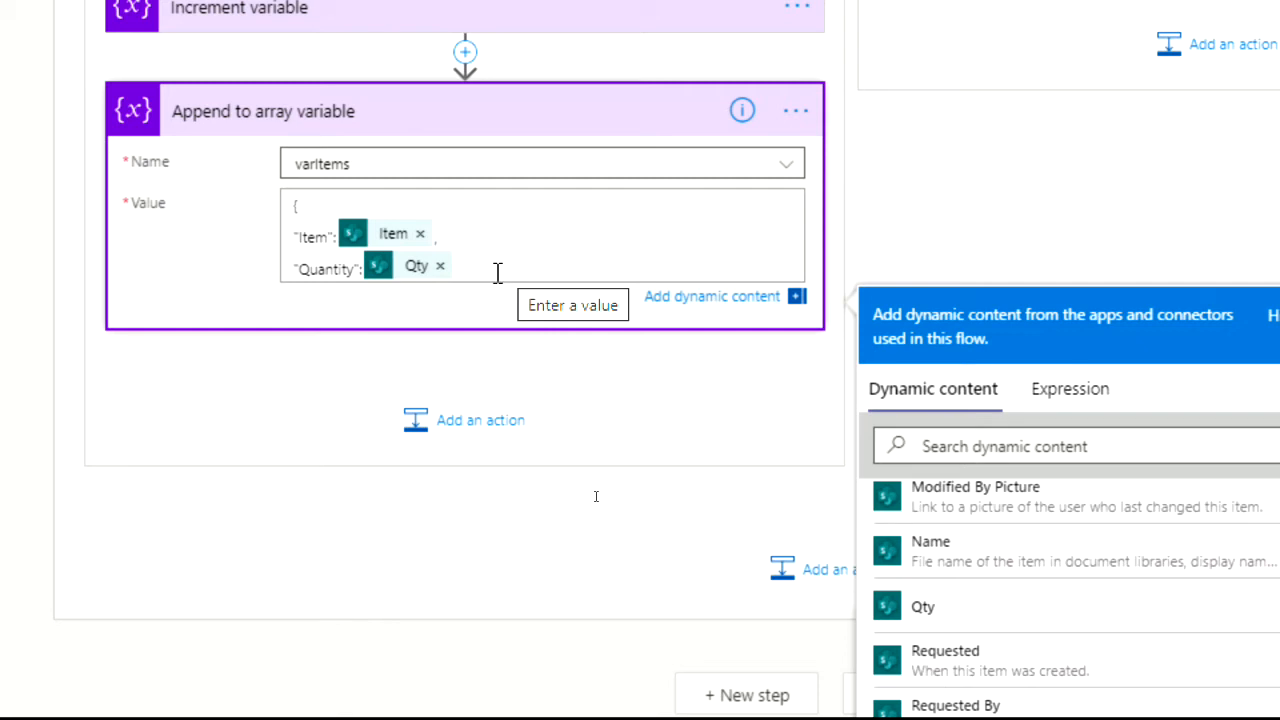
# Add a comma after the Qty token and enter a "Requested By": key on a new line.
pyautogui.click(496, 269)
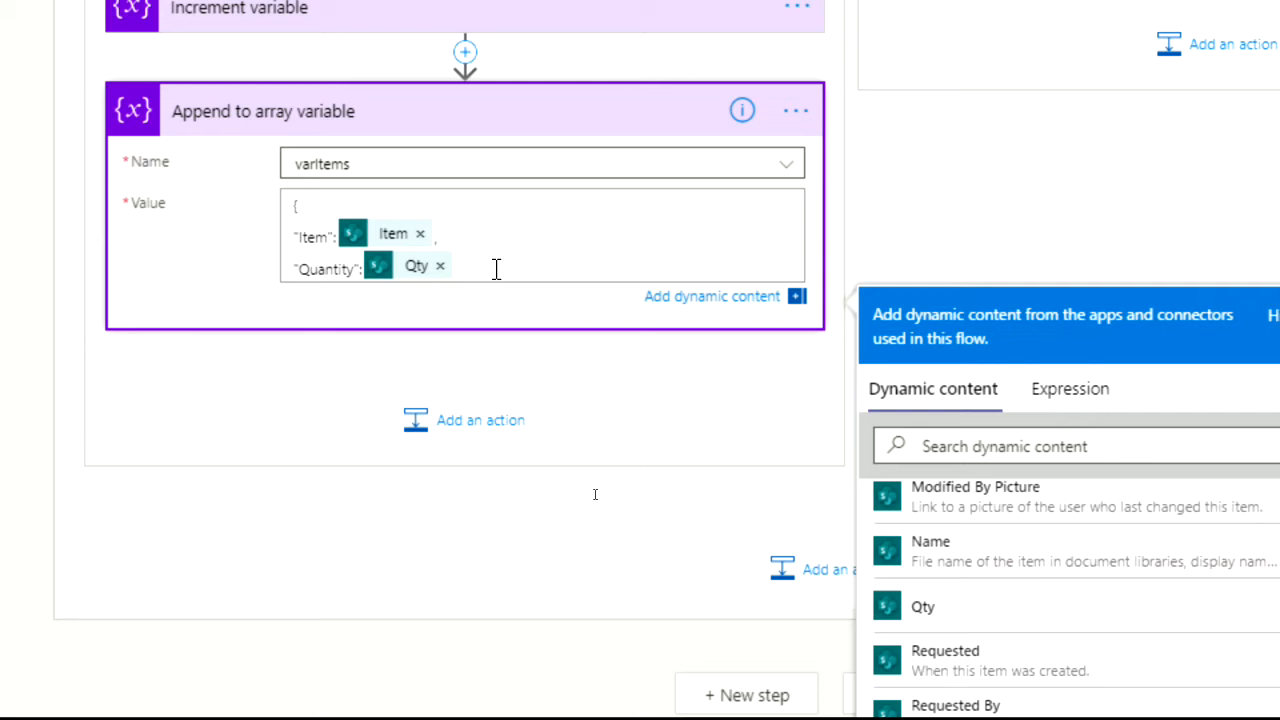
pyautogui.write(',')
pyautogui.press('Return')
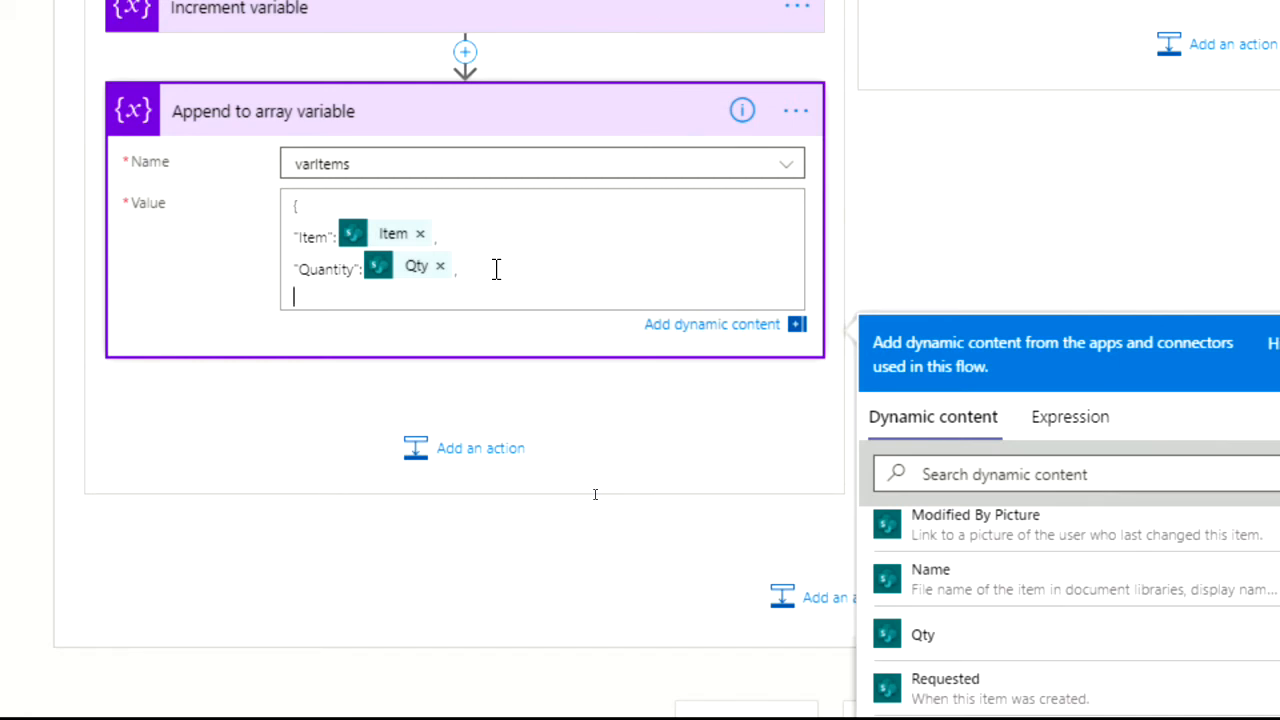
pyautogui.write('"Requested By')
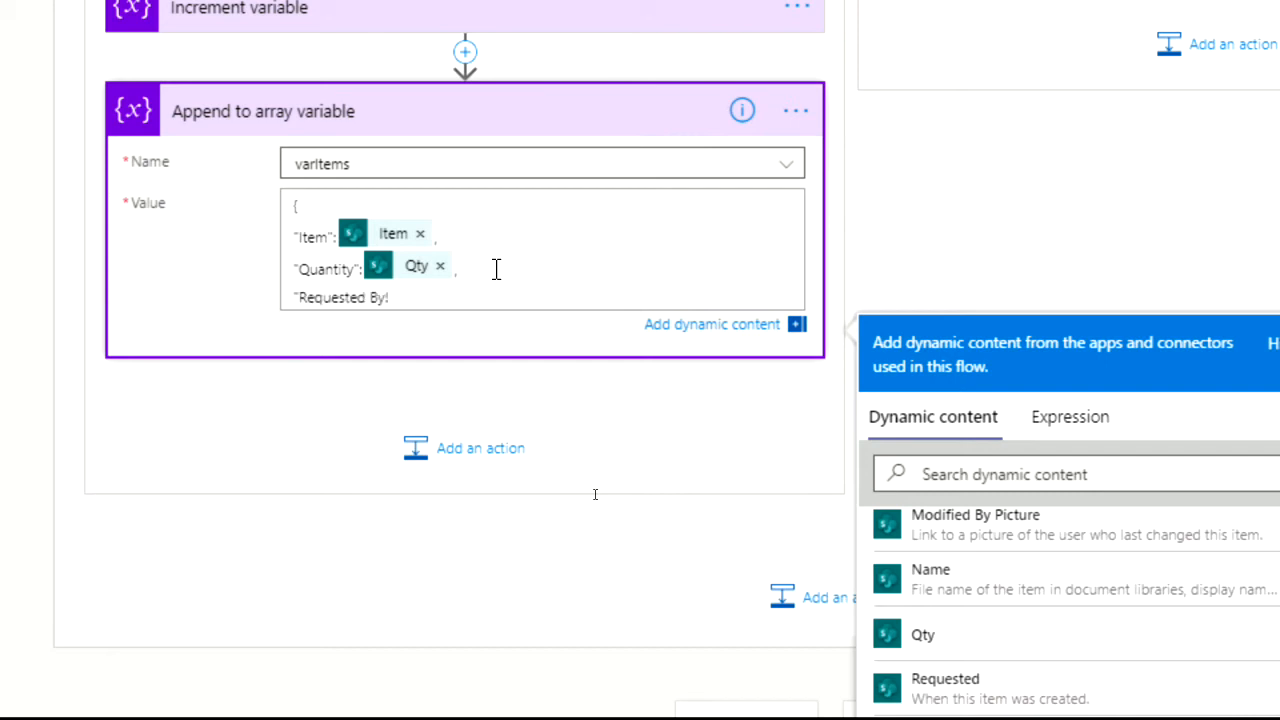
pyautogui.write('":')
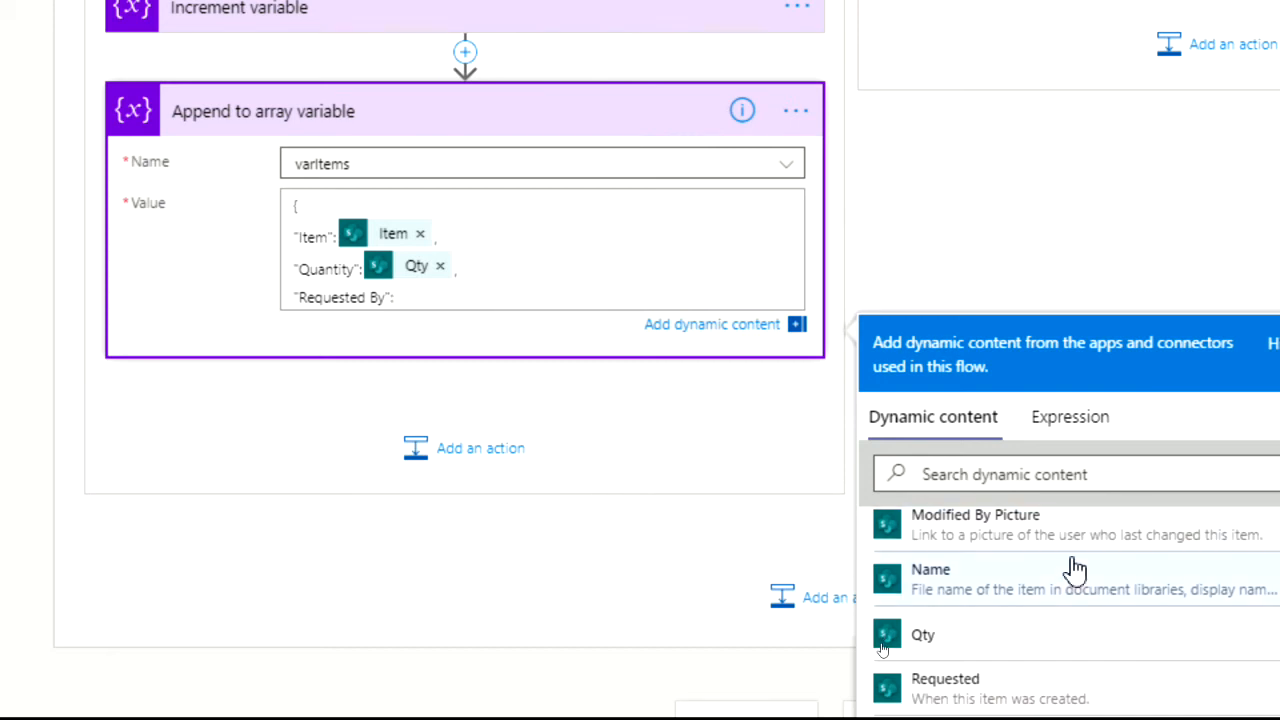
pyautogui.scroll(-1, 1043, 600)
pyautogui.scroll(-3, 1037, 600)
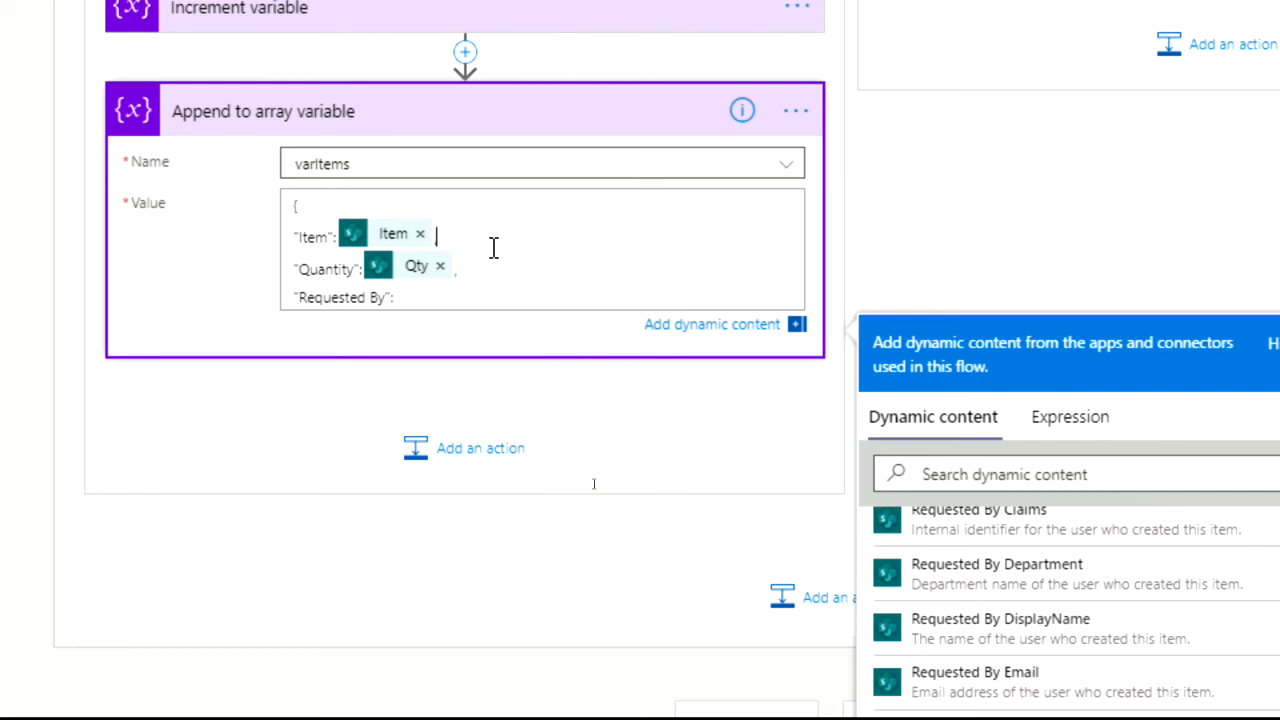
# Try enclosing the Item token in double quotes within the JSON value, and remove the quotes again.
pyautogui.write(',')
pyautogui.press('Left')
pyautogui.press('Left')
pyautogui.press('Left')
pyautogui.press('Left')
pyautogui.press('Right')
pyautogui.press('Right')
pyautogui.press('Right')
pyautogui.write('"')
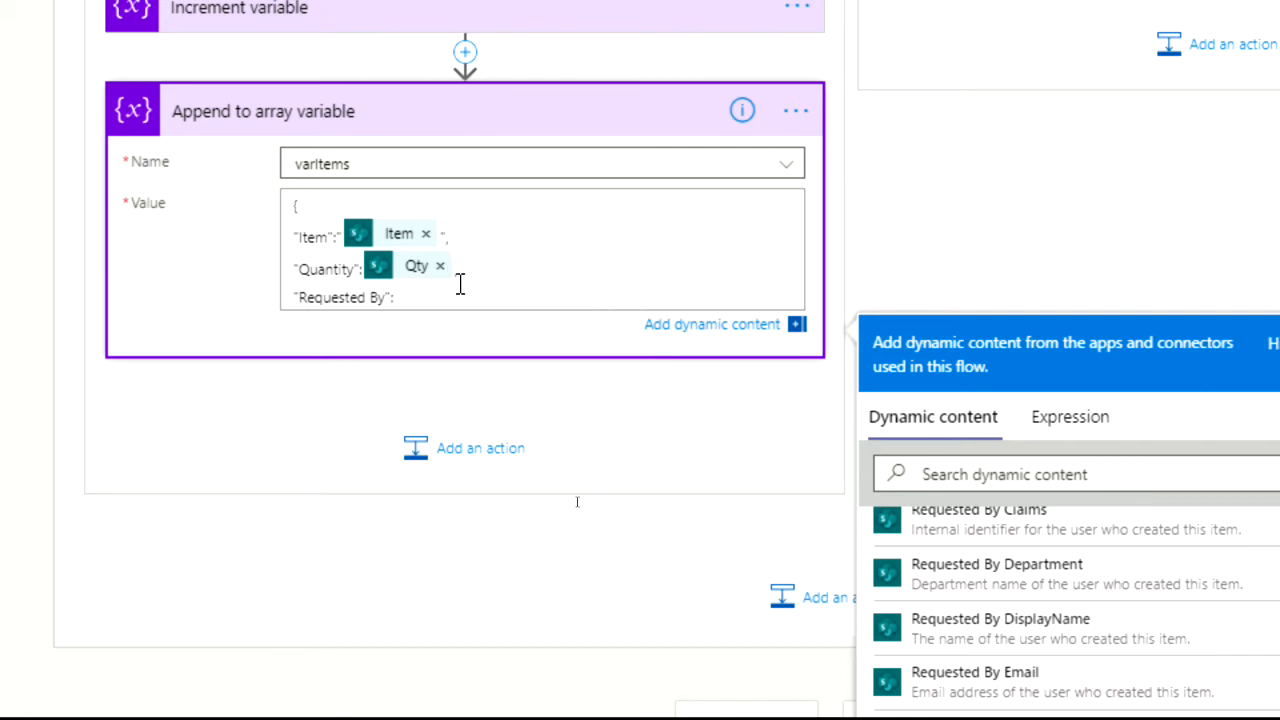
pyautogui.press('BackSpace')
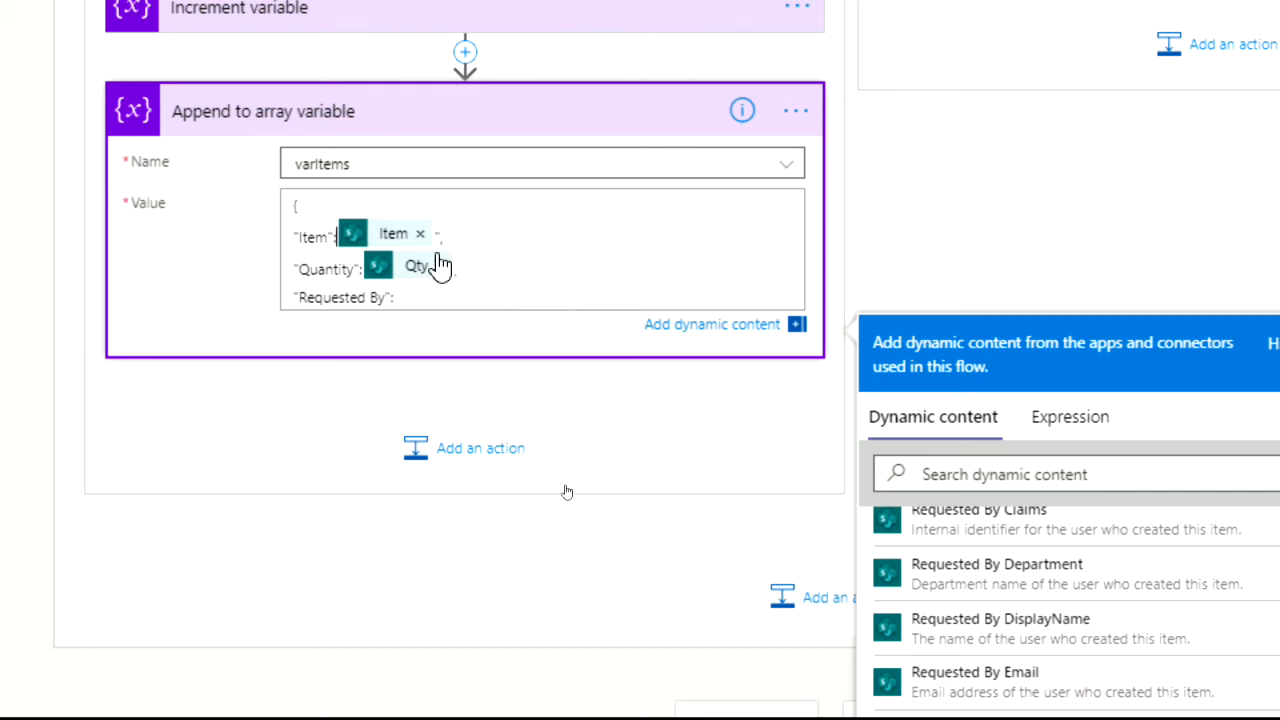
pyautogui.click(439, 233)
# Insert the Requested By DisplayName dynamic content after the "Requested By" key.
pyautogui.click(399, 297)
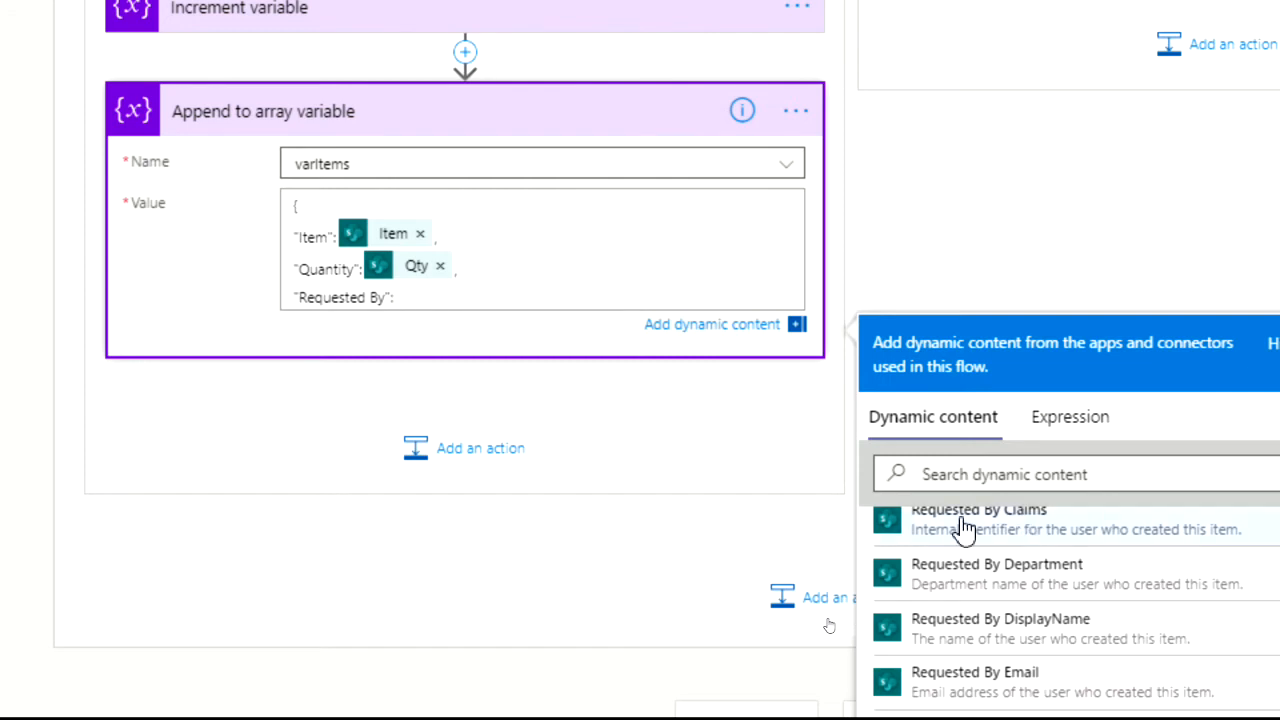
pyautogui.scroll(-1, 1013, 590)
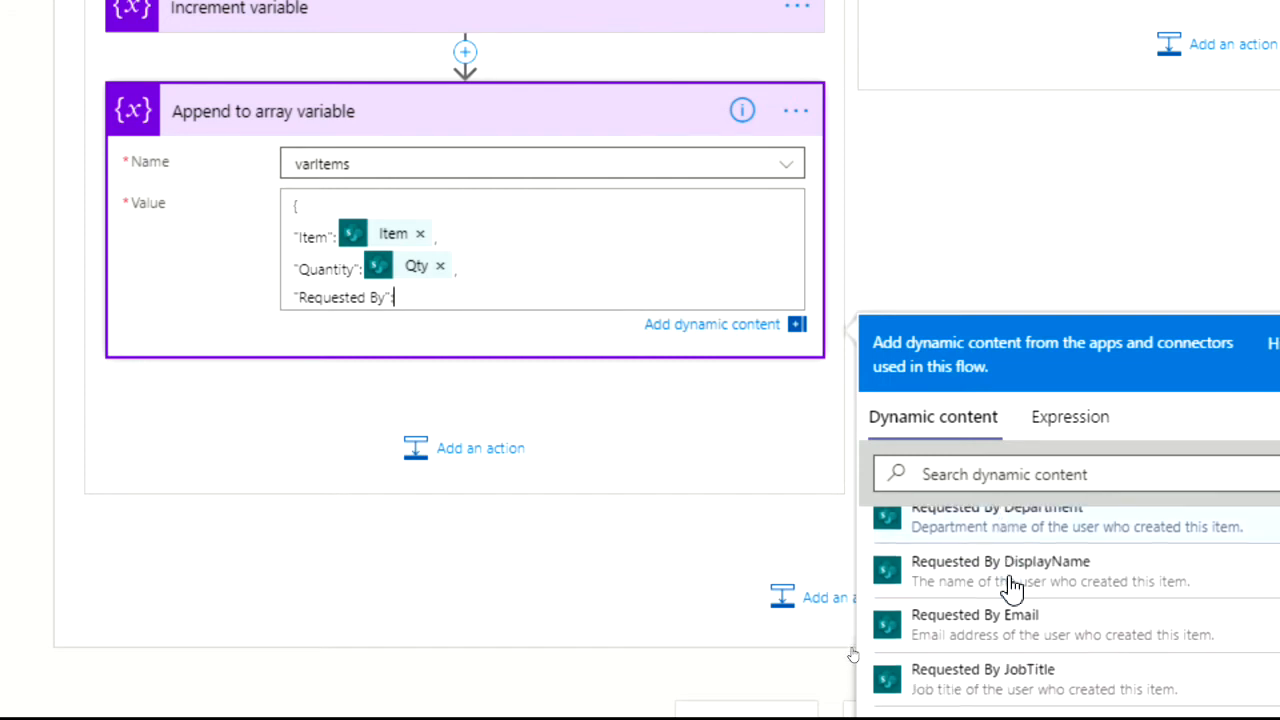
pyautogui.scroll(1, 1000, 571)
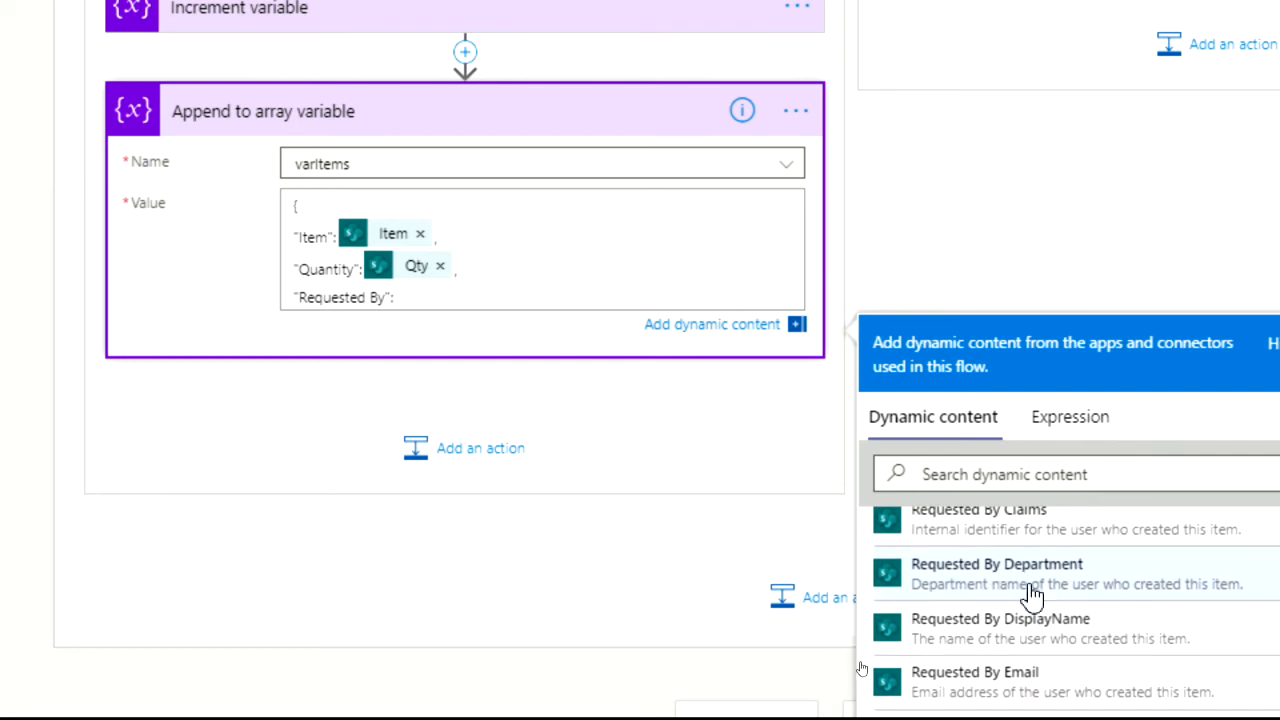
pyautogui.click(1012, 632)
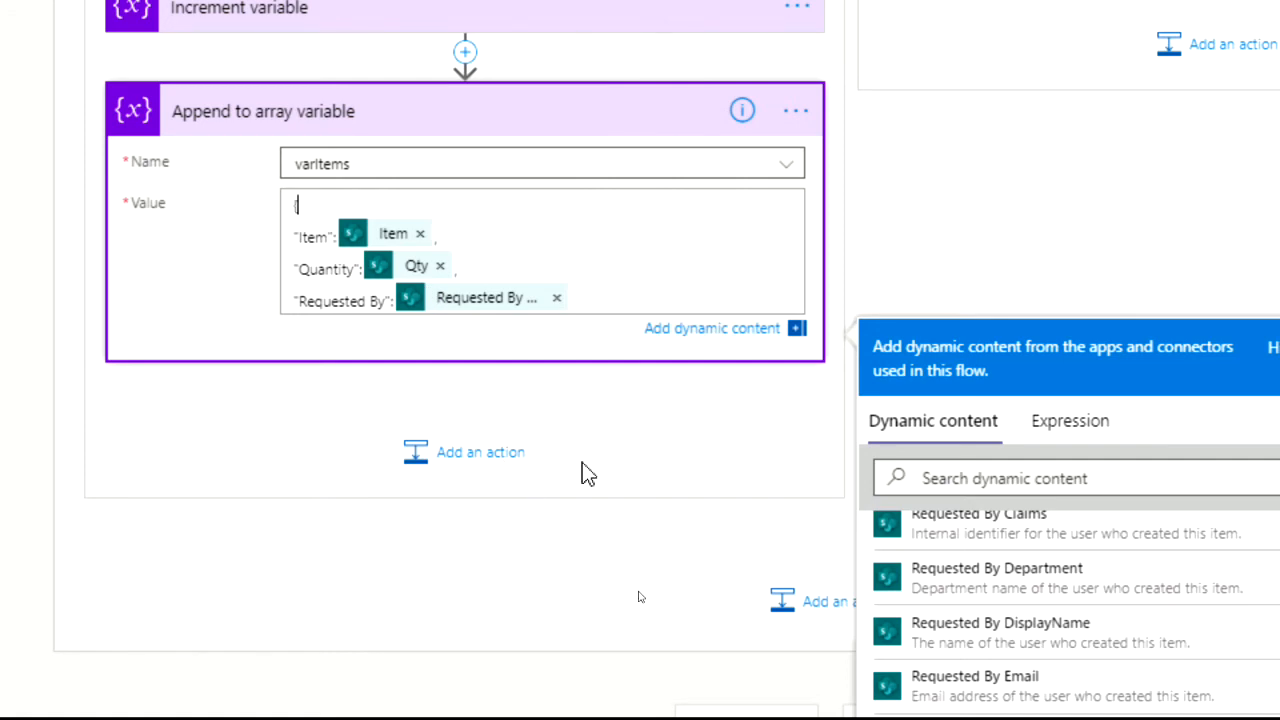
# Delete the token after the "Requested By" key and reinsert Requested By DisplayName in its place.
pyautogui.click(571, 277)
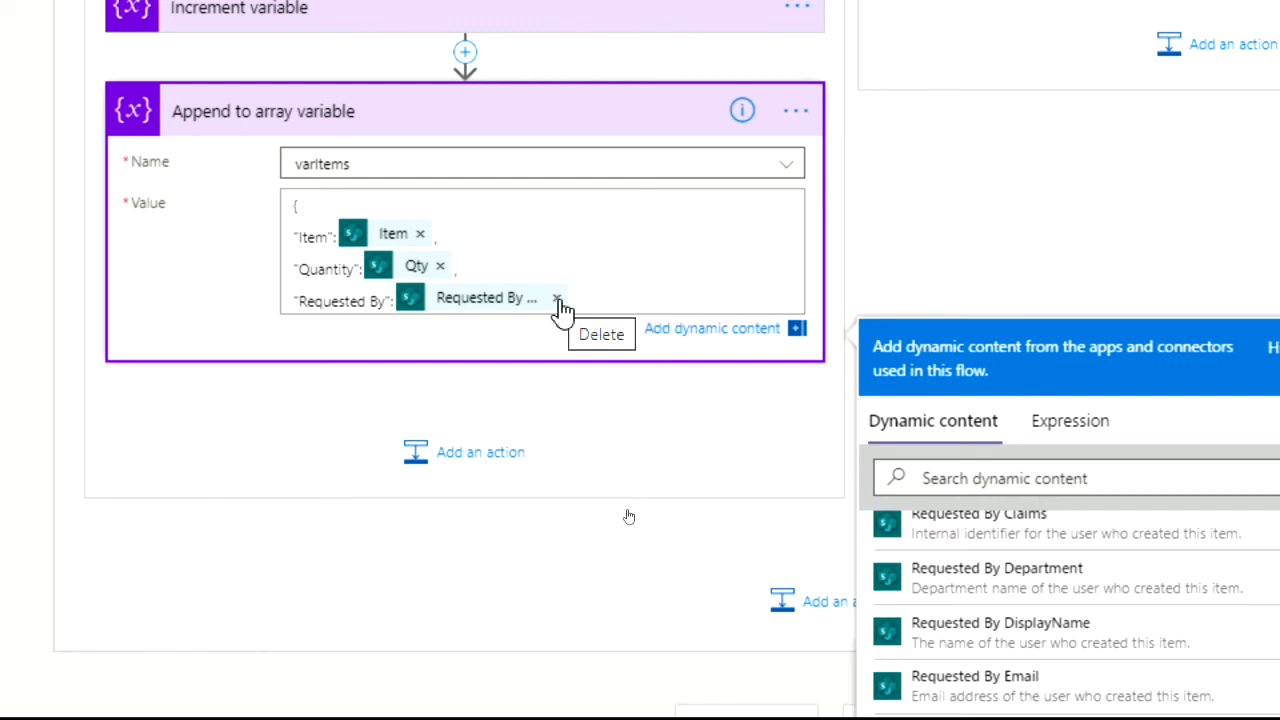
pyautogui.click(557, 298)
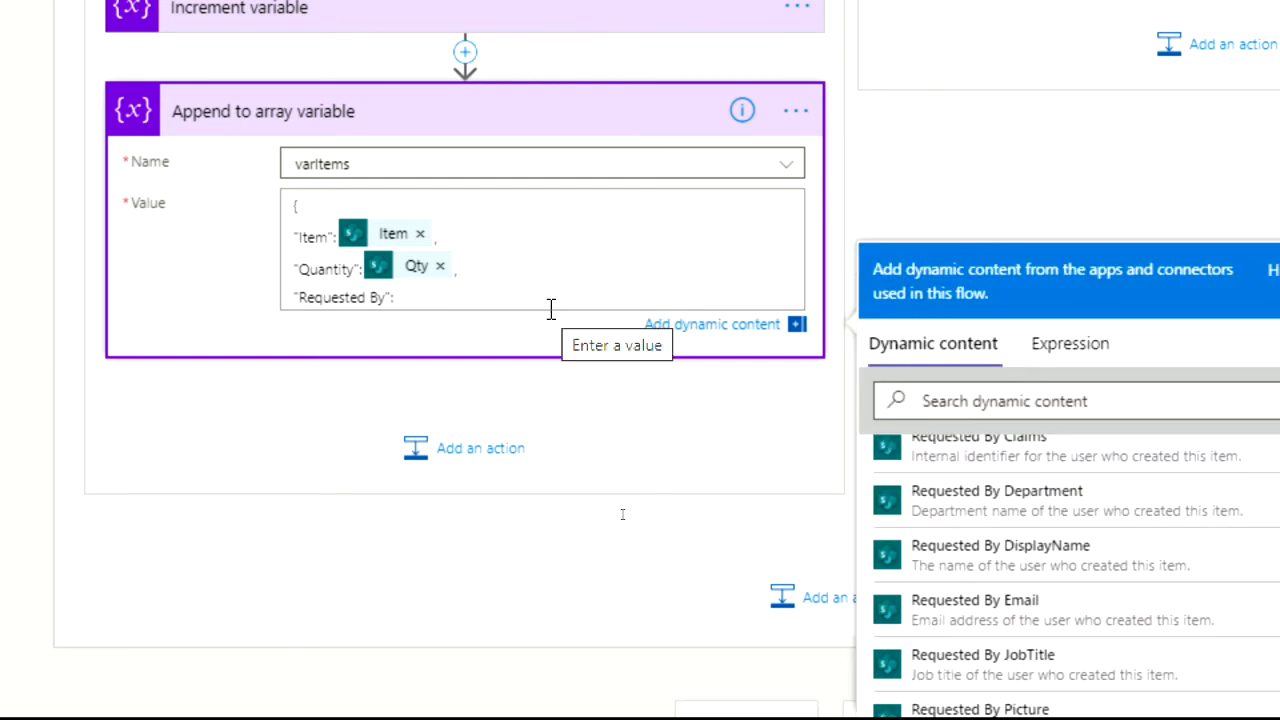
pyautogui.click(408, 298)
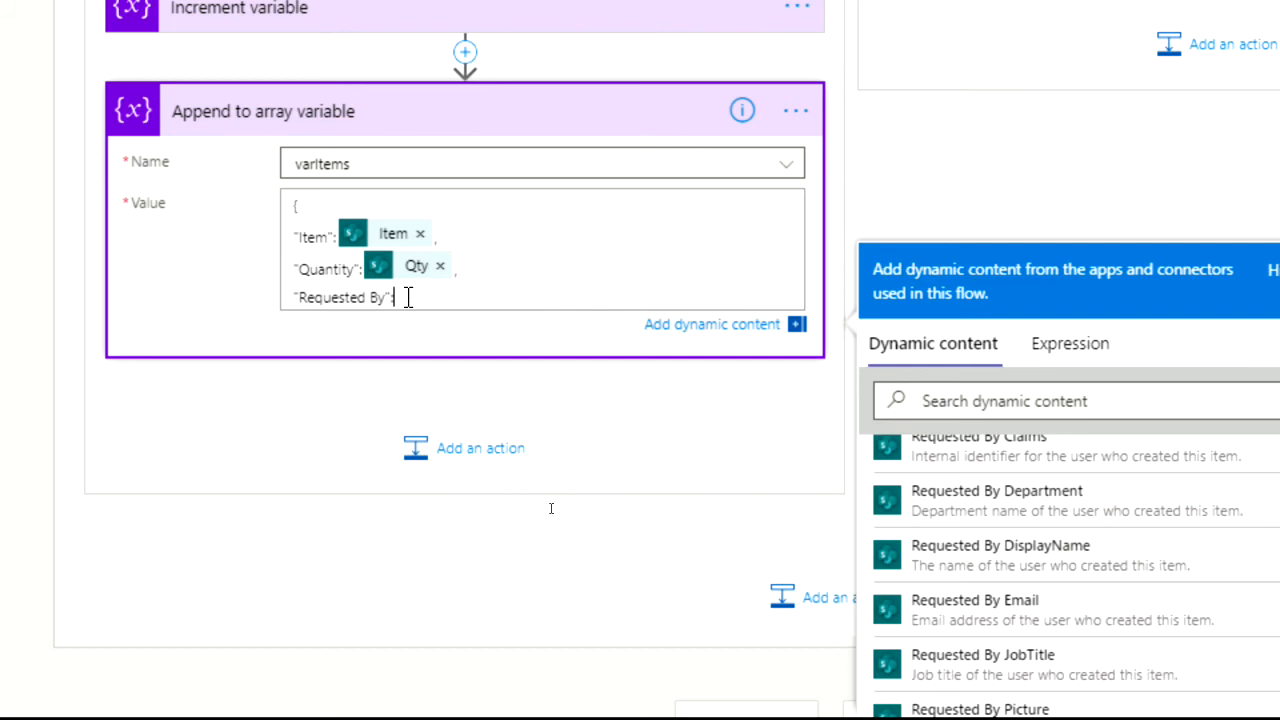
pyautogui.click(1075, 552)
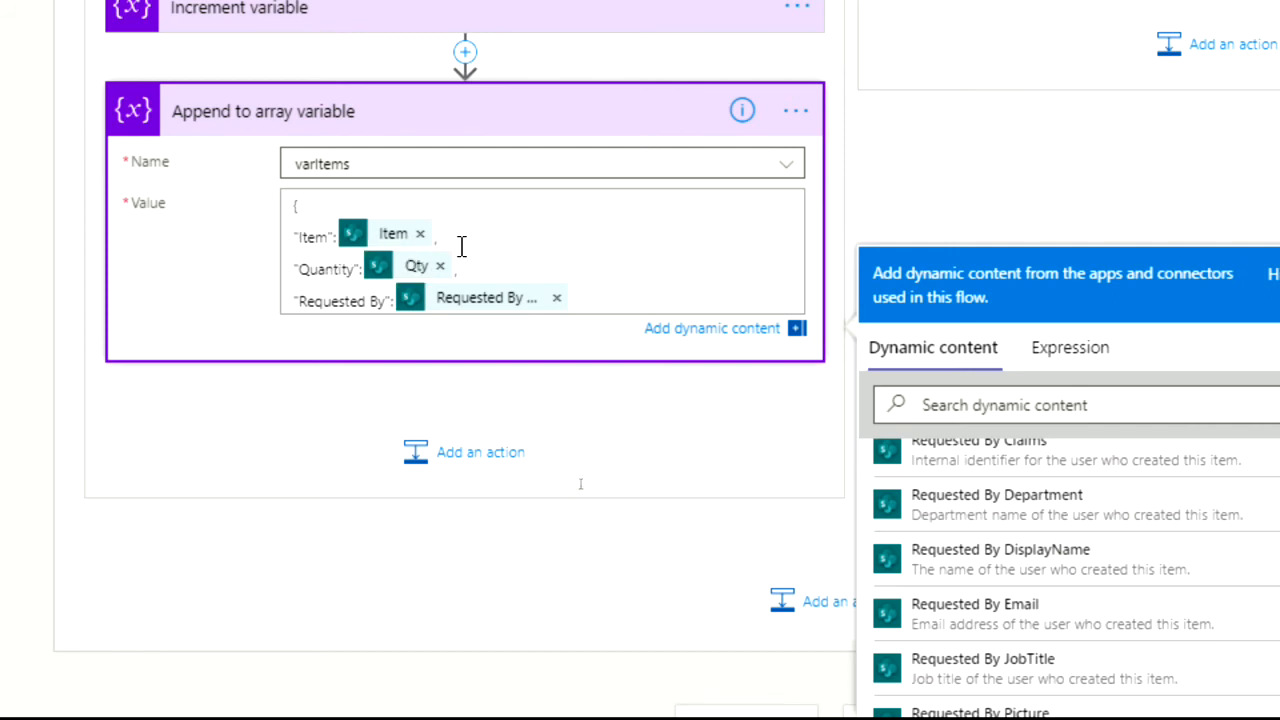
# Add a comma and a "Requested" key on a new line, mapped to the Requested dynamic content.
pyautogui.click(608, 298)
pyautogui.press('Return')
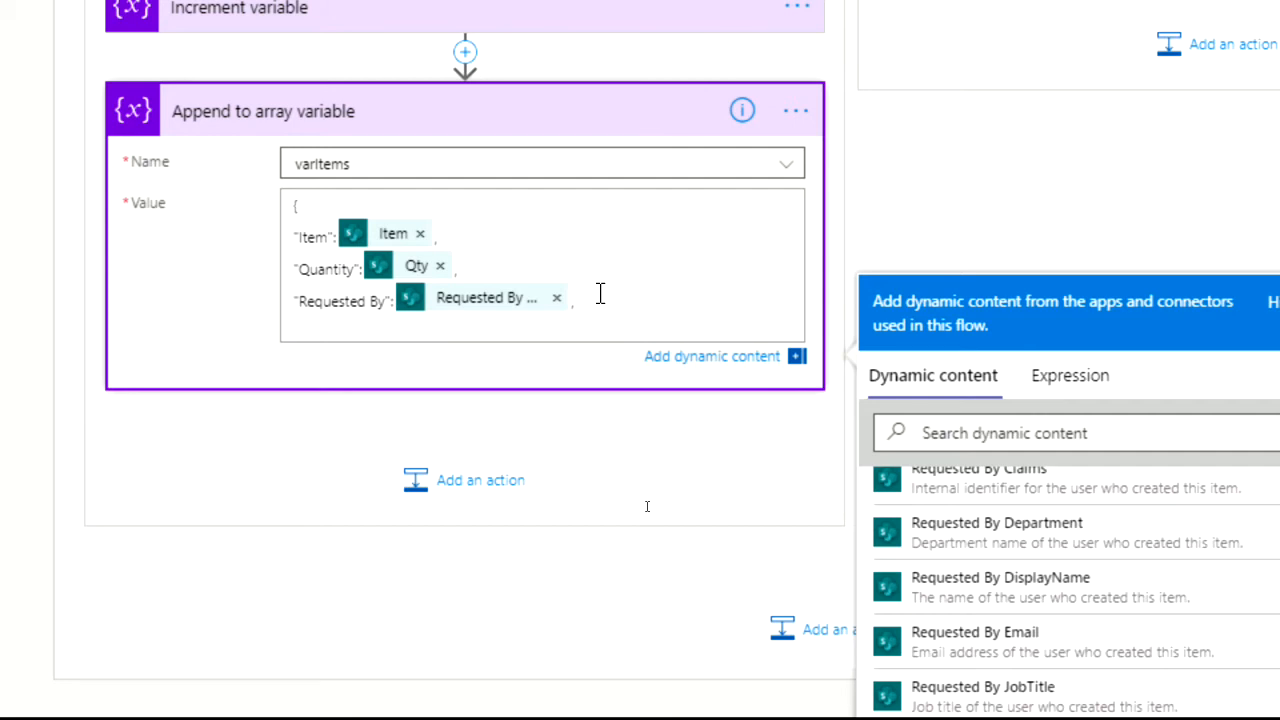
pyautogui.write('"Requested":')
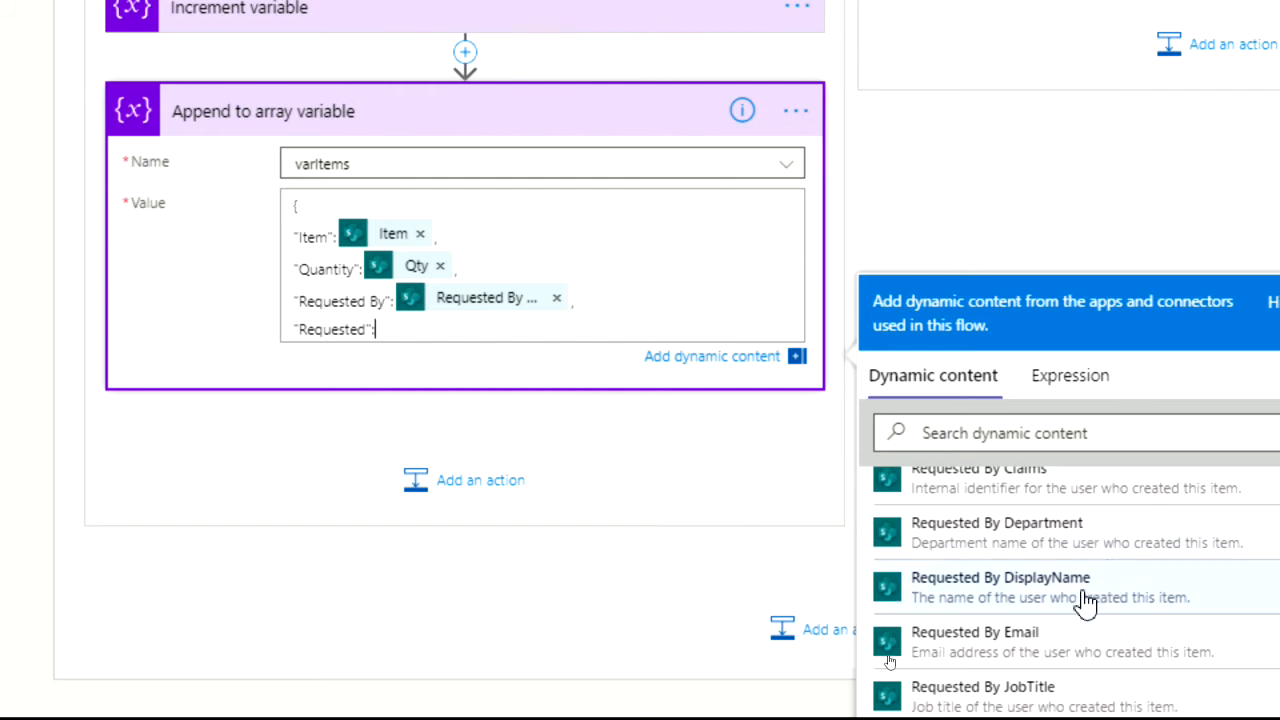
pyautogui.scroll(2, 1055, 590)
pyautogui.scroll(3, 1057, 588)
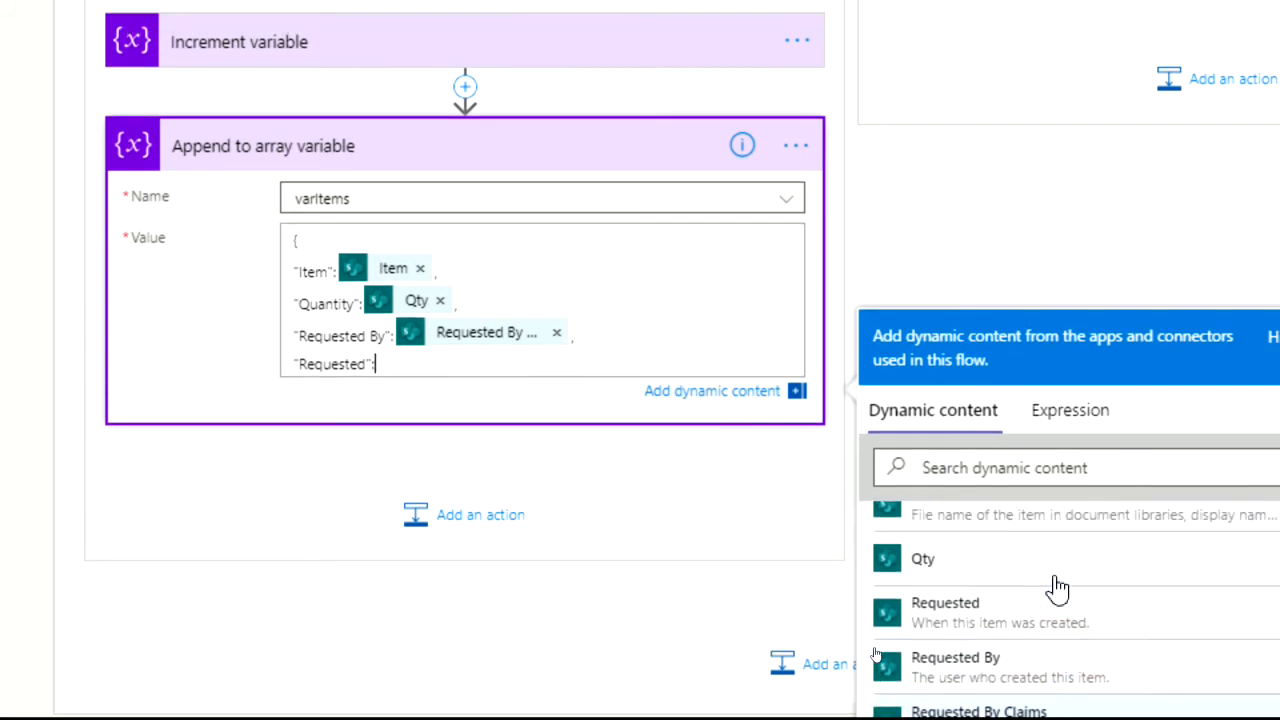
pyautogui.click(955, 622)
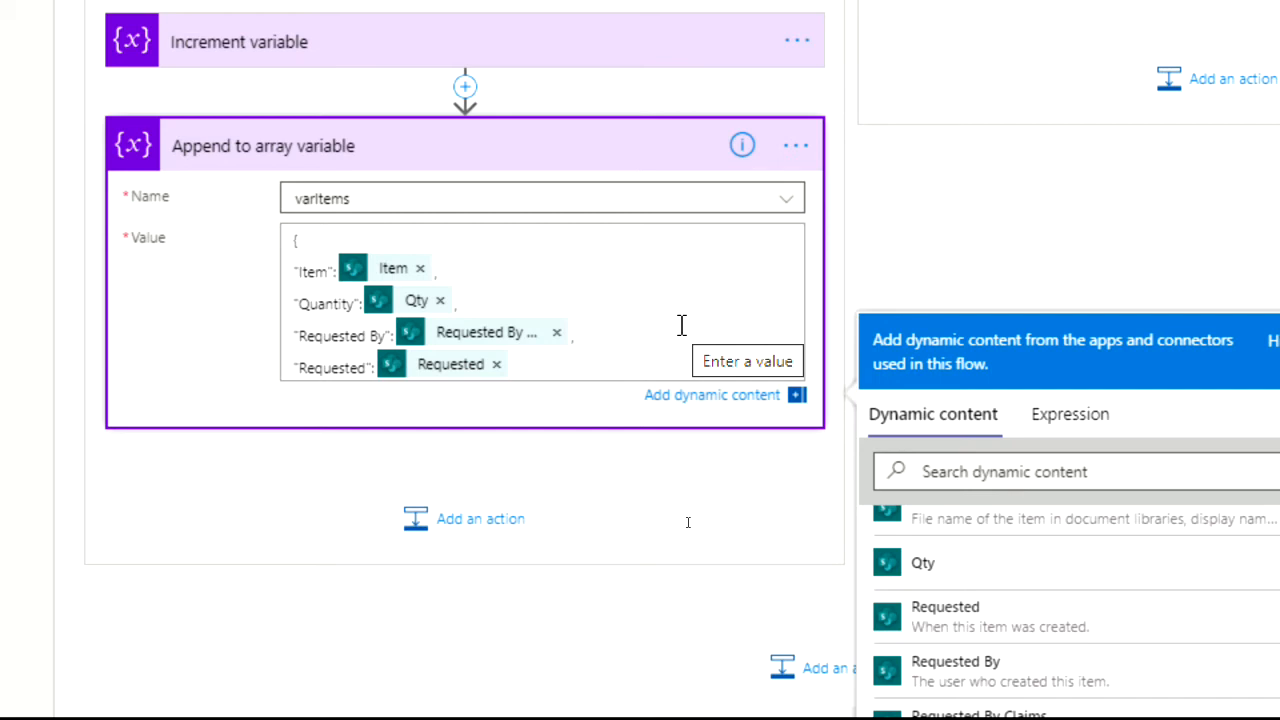
# End the JSON value with a closing brace on its own line and collapse the Append to array variable action.
pyautogui.click(559, 367)
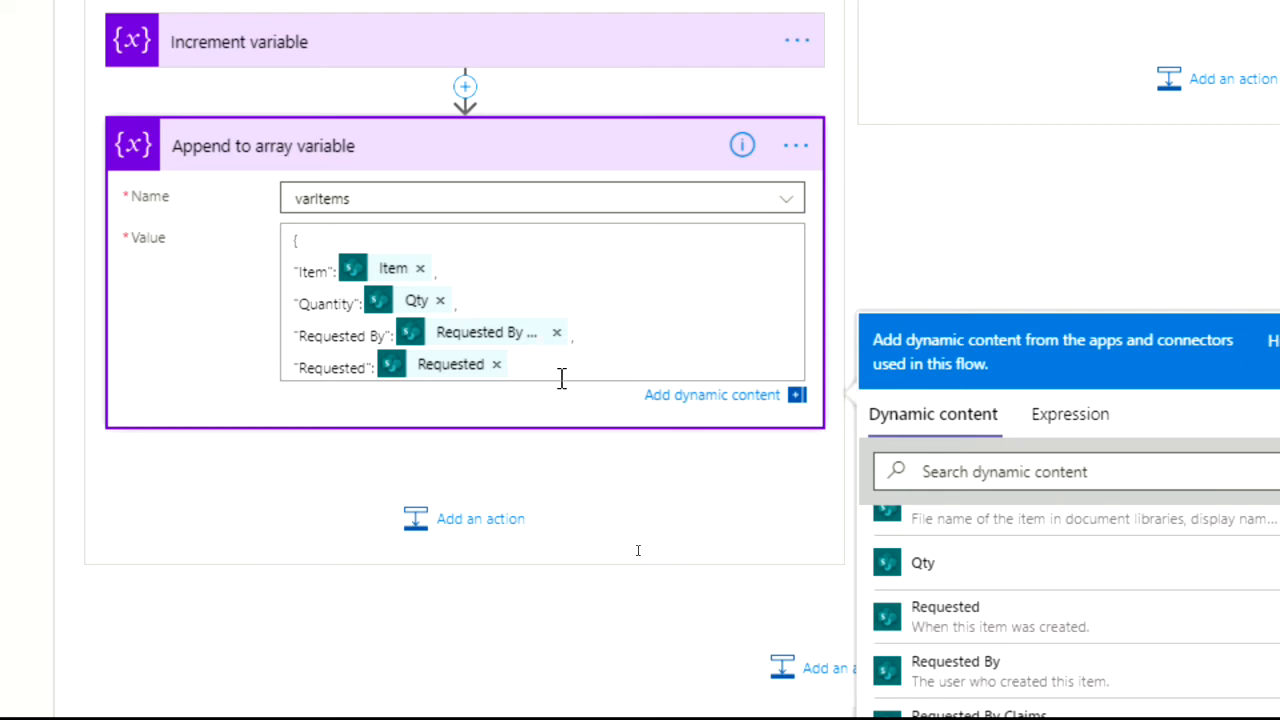
pyautogui.press('Return')
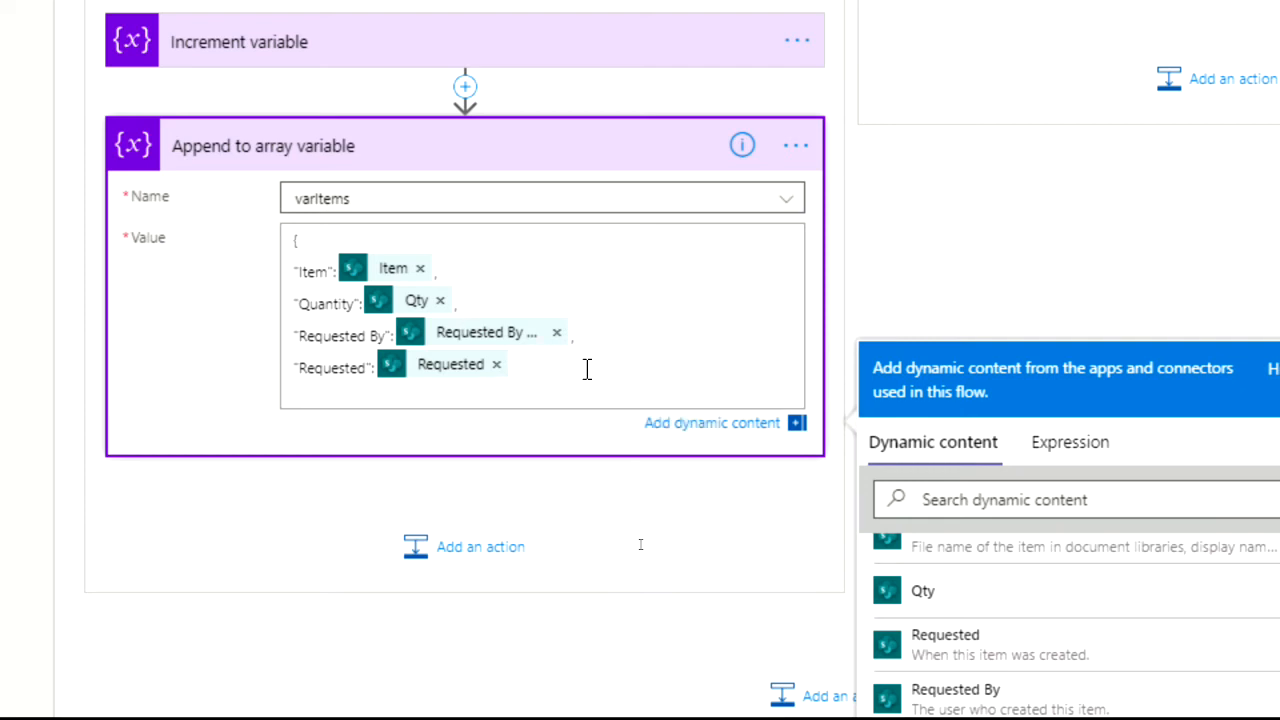
pyautogui.write('}')
pyautogui.scroll(-1, 587, 369)
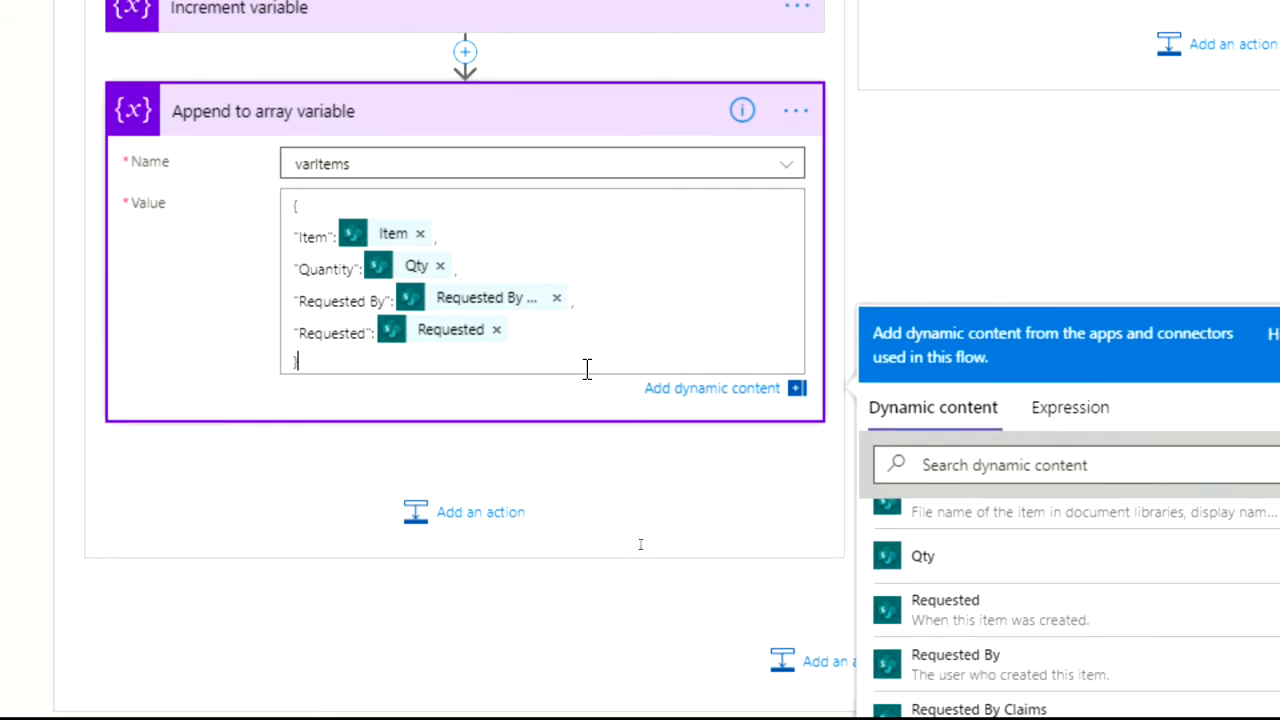
pyautogui.click(545, 126)
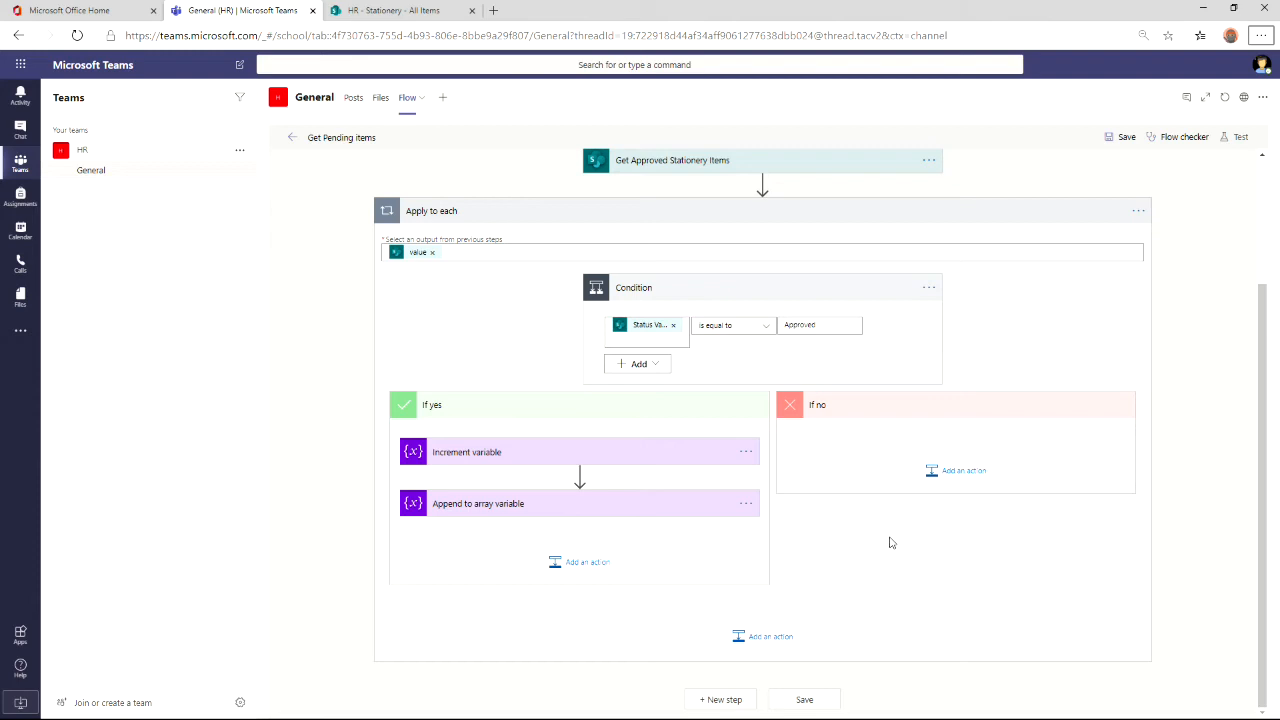
# Add a Data Operation Create HTML table action below the Apply to each loop, outside of it.
pyautogui.moveTo(1264, 450); pyautogui.dragTo(1264, 450)
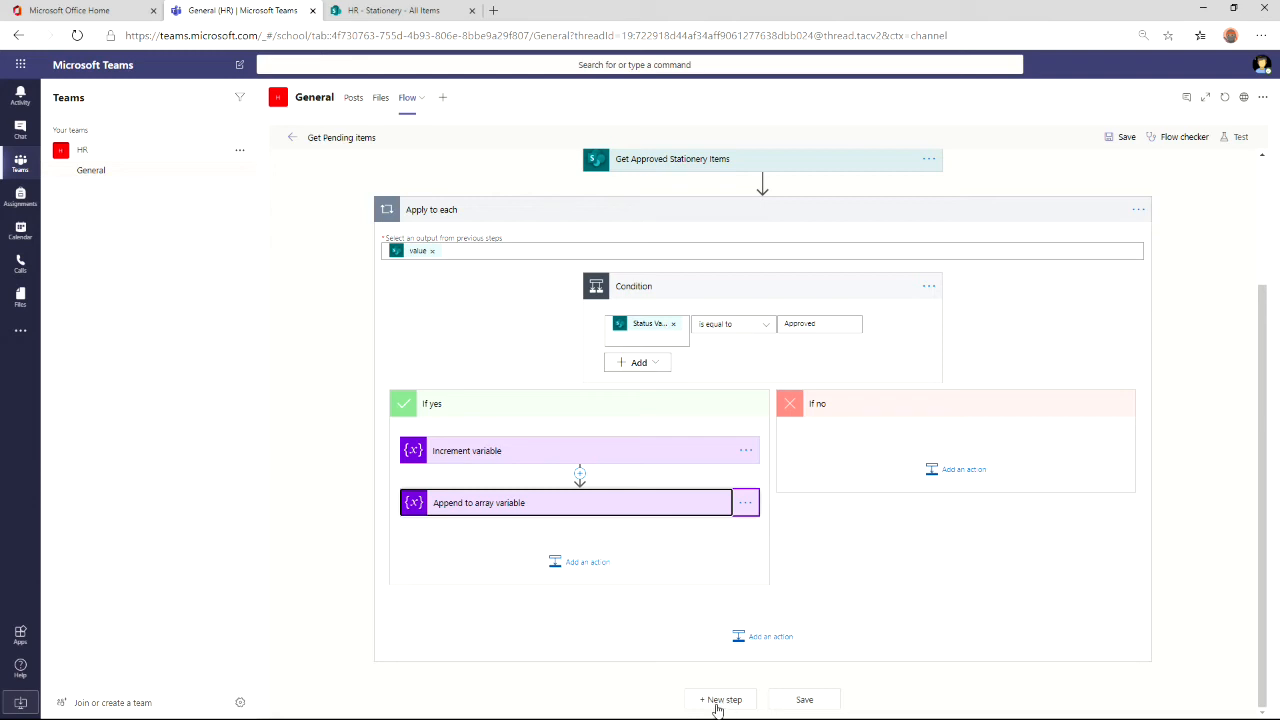
pyautogui.hotkey('ctrl', '2')
pyautogui.moveTo(387, 680); pyautogui.dragTo(1166, 680)
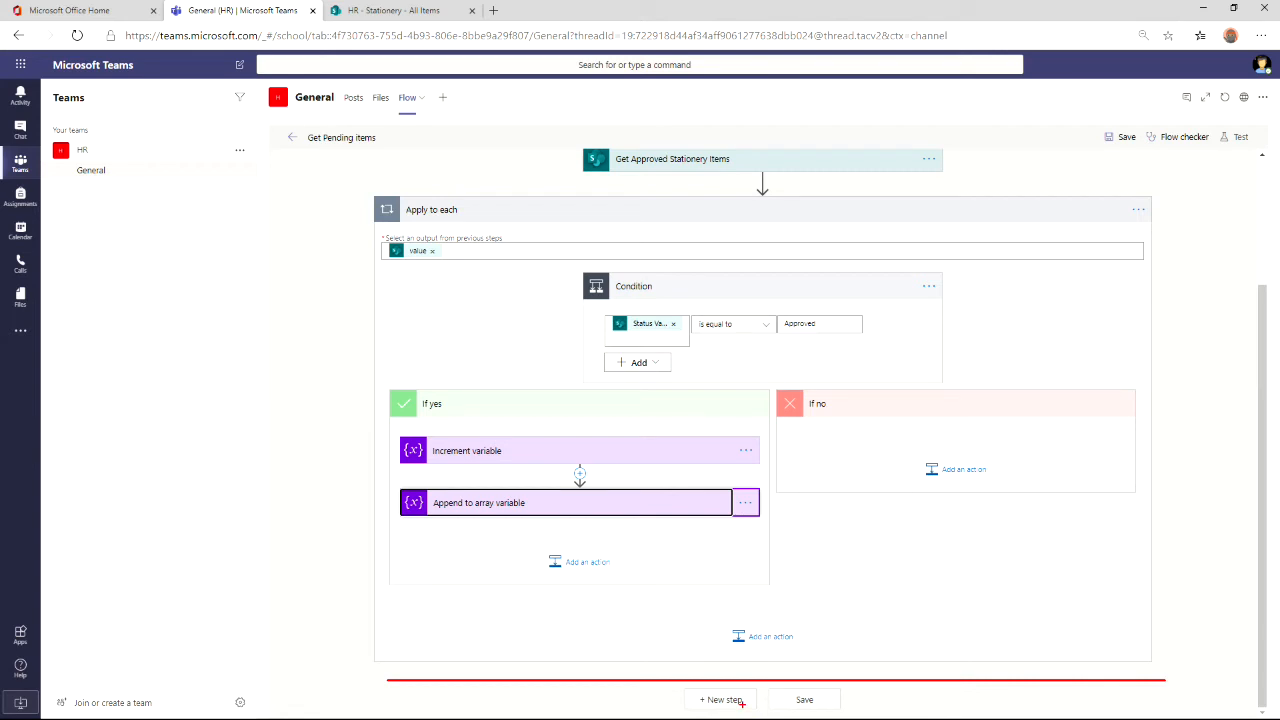
pyautogui.click(722, 700)
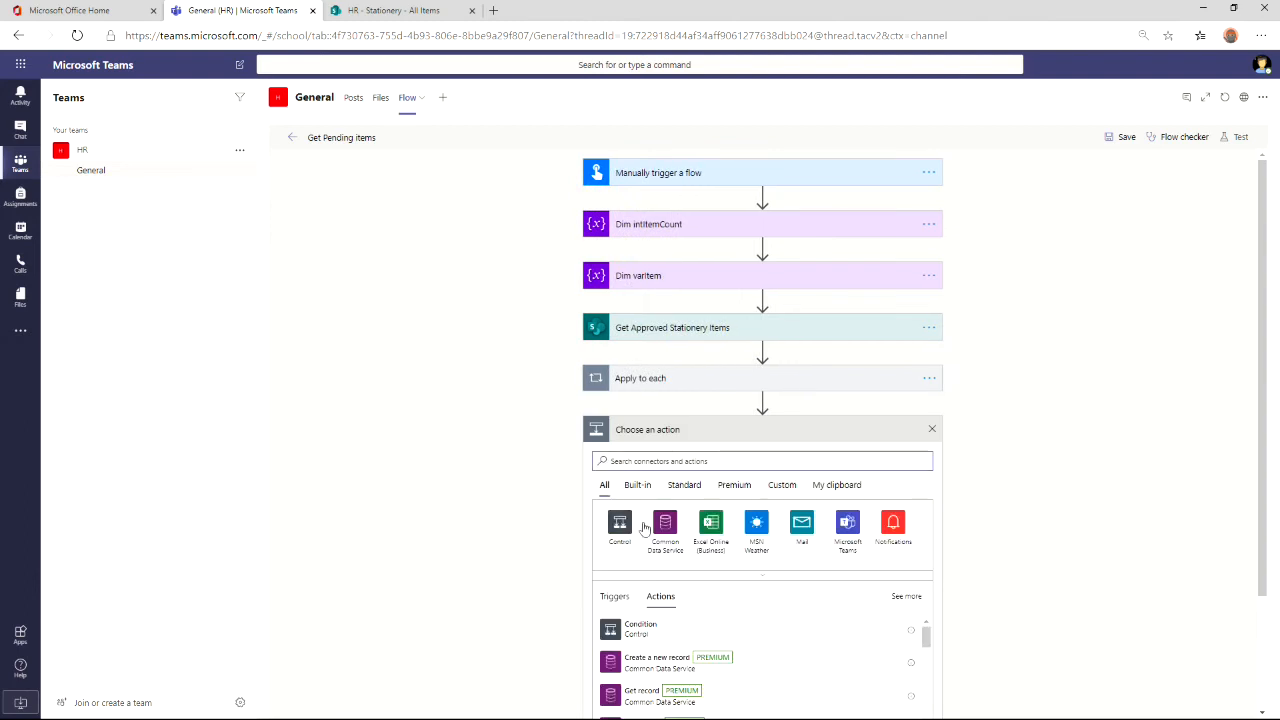
pyautogui.click(660, 461)
pyautogui.write('Data')
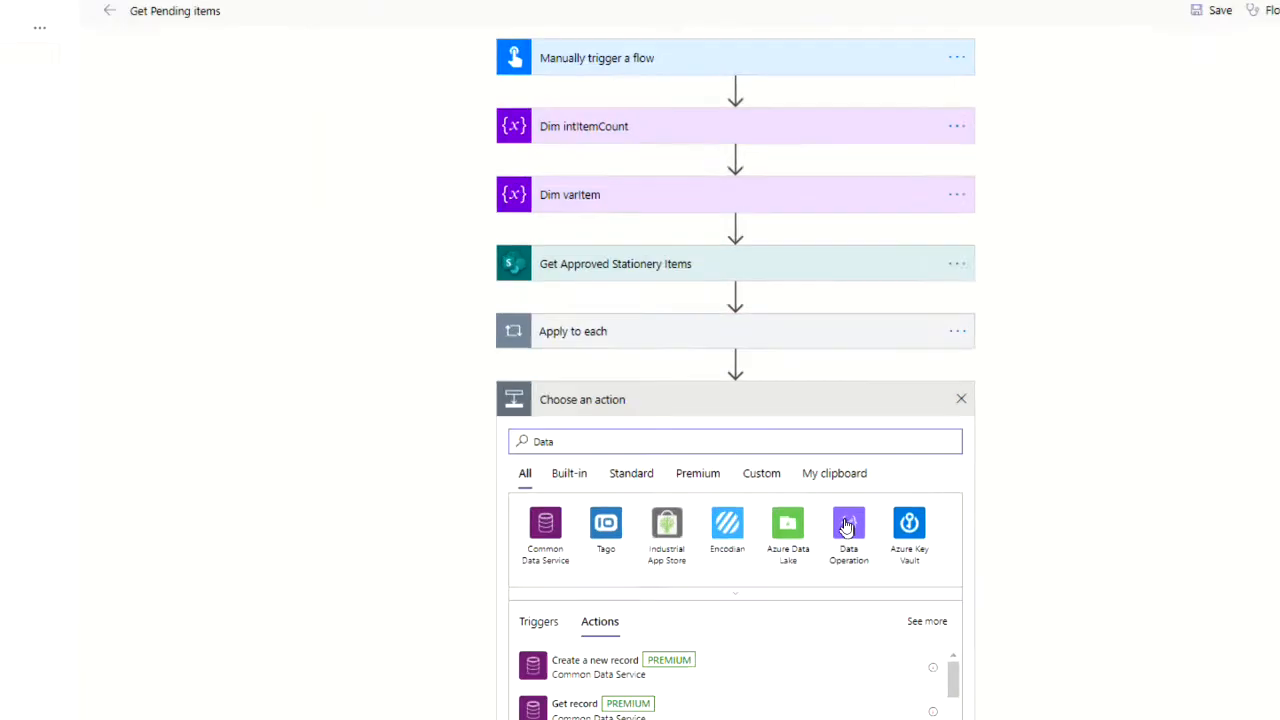
pyautogui.click(848, 524)
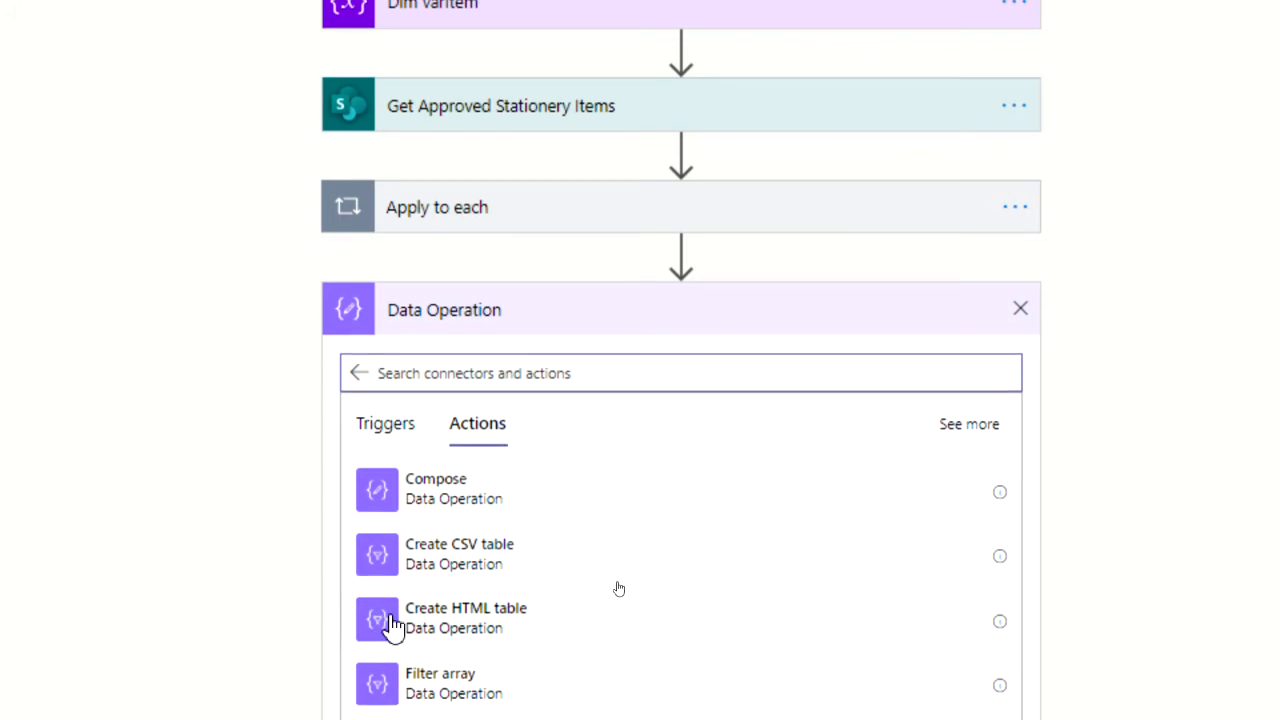
pyautogui.click(383, 625)
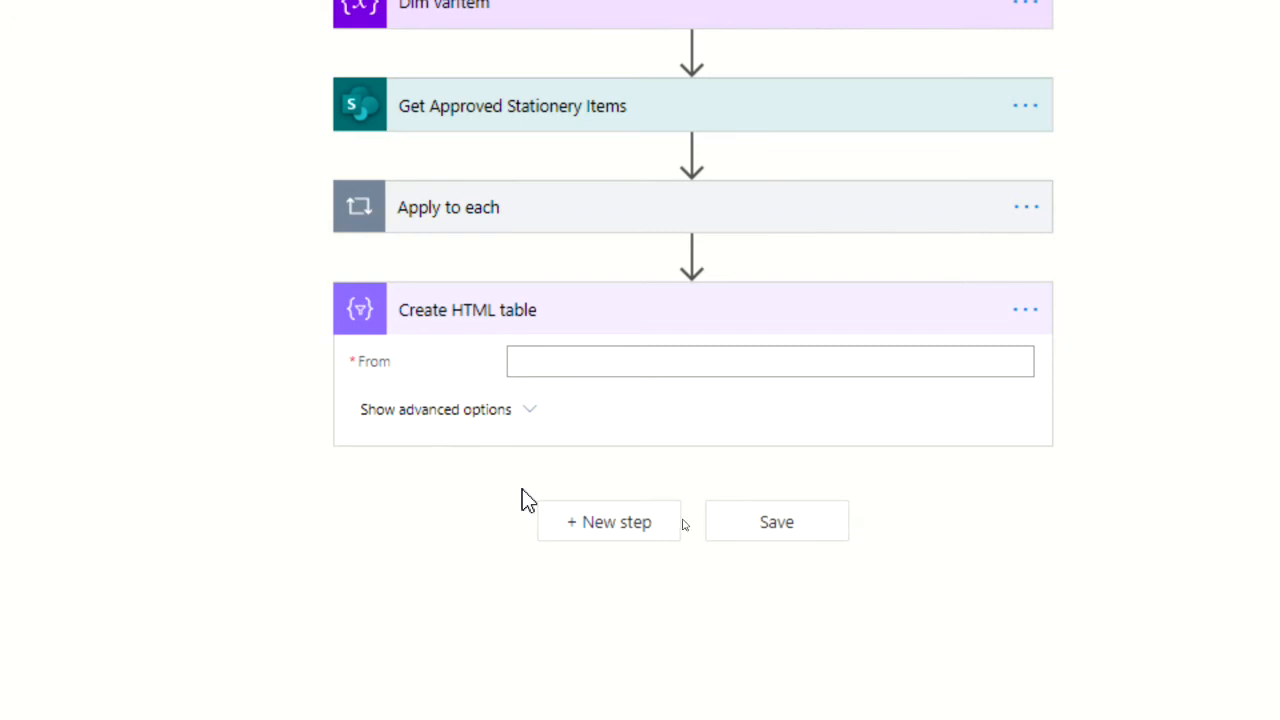
# Set the From input of the Create HTML table action to the varItems variable.
pyautogui.click(558, 361)
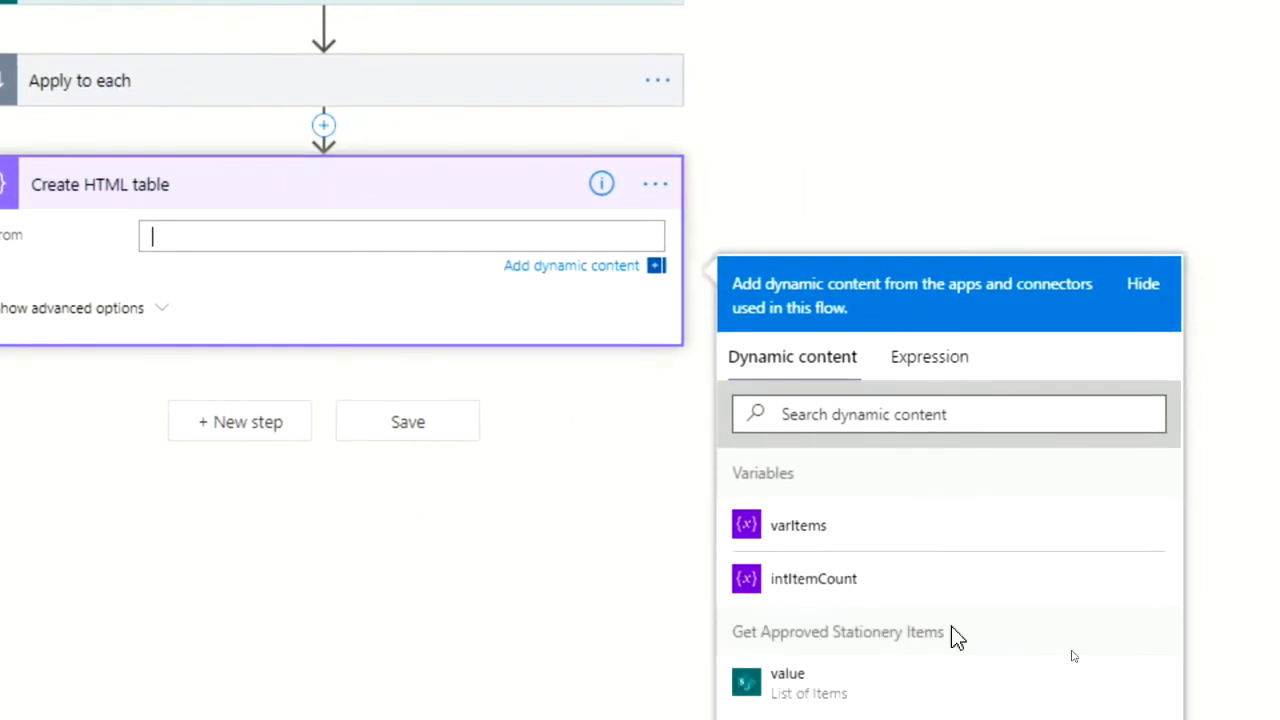
pyautogui.click(800, 537)
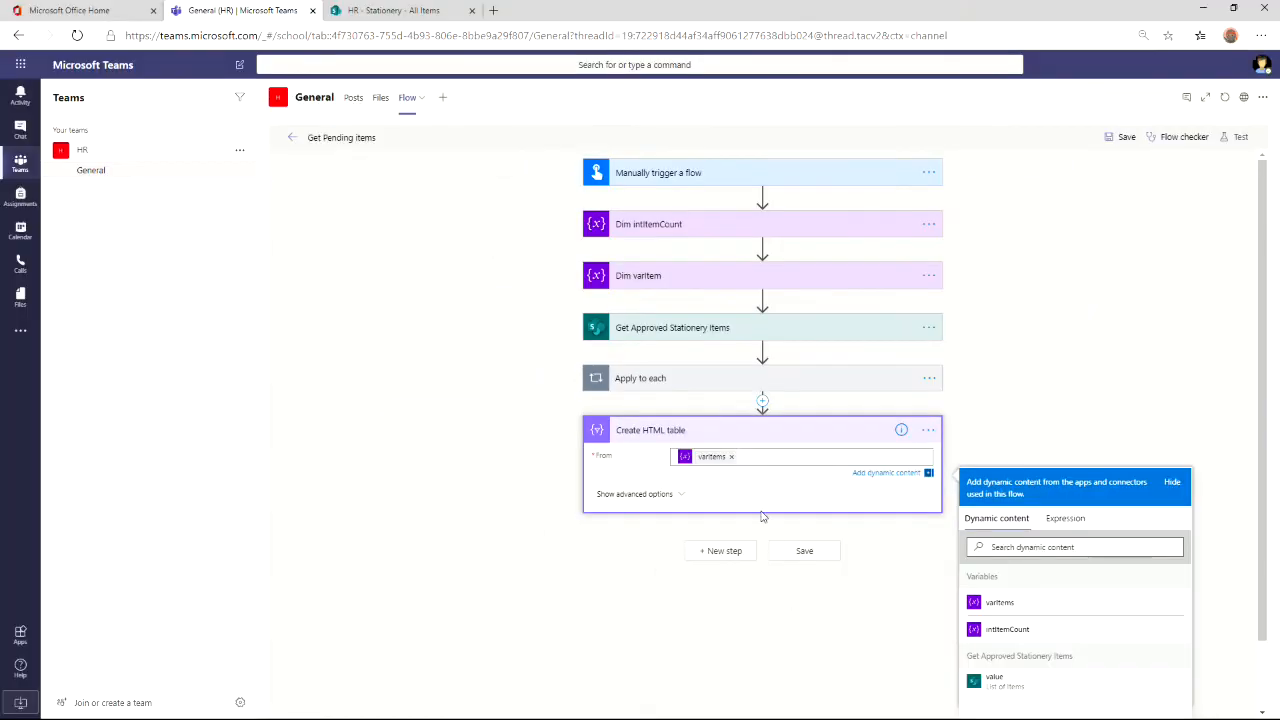
pyautogui.click(728, 591)
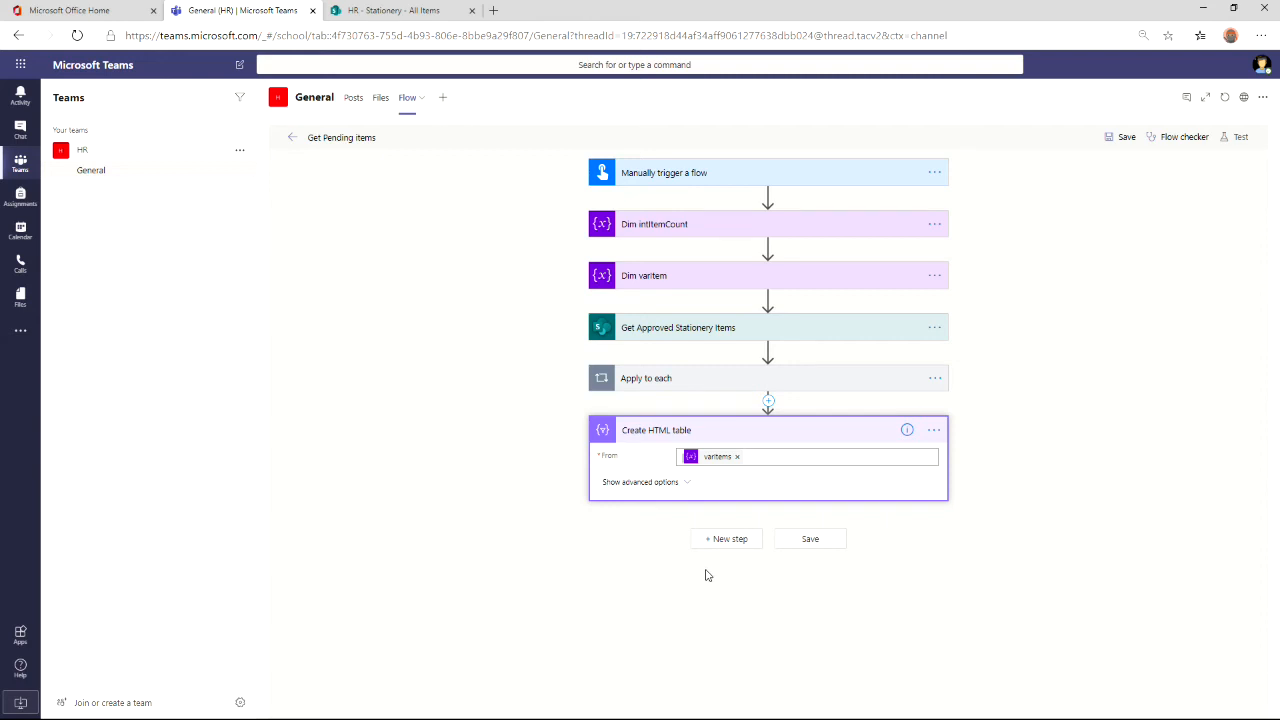
# Add a Send me an email notification action from the Notifications connector after Create HTML table.
pyautogui.click(728, 541)
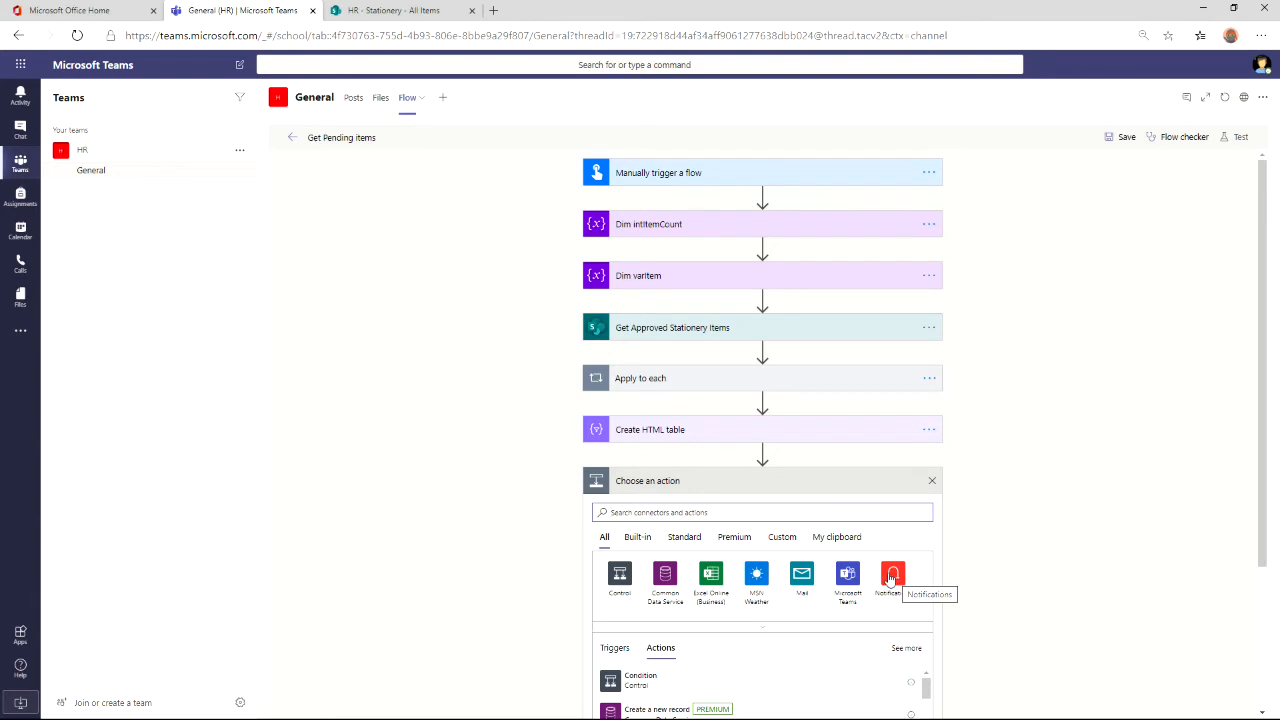
pyautogui.click(892, 575)
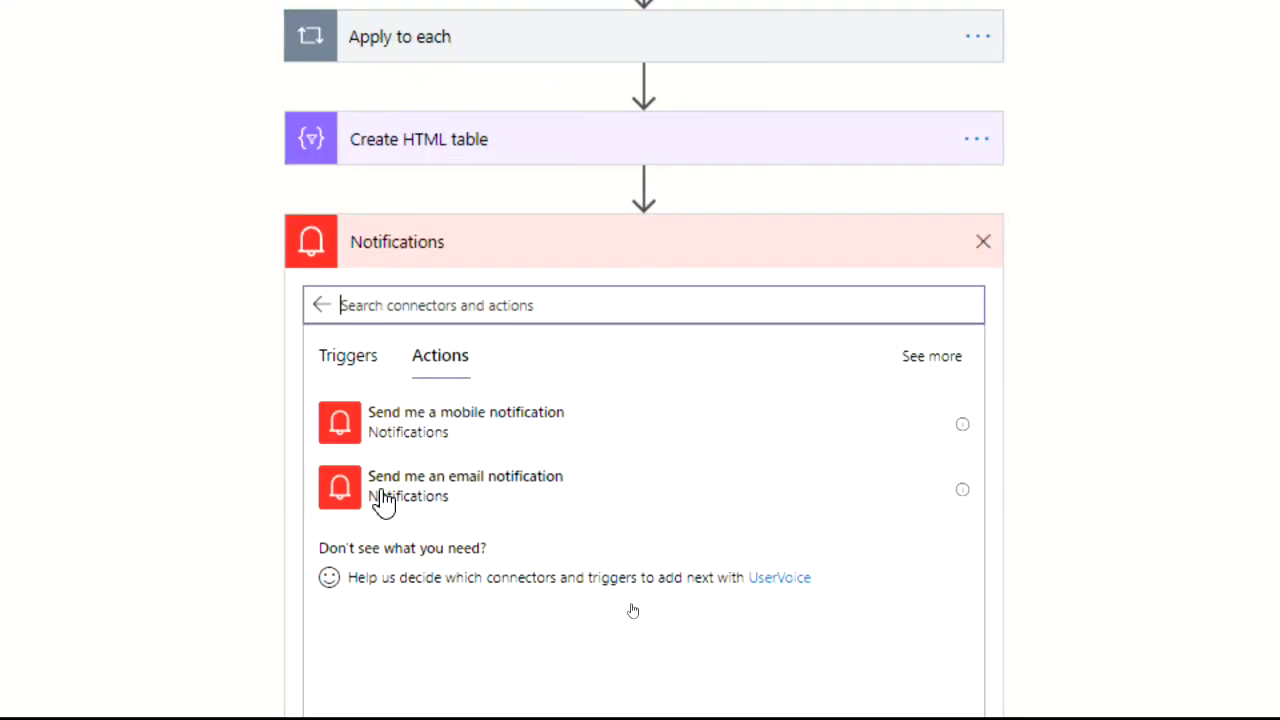
pyautogui.click(402, 488)
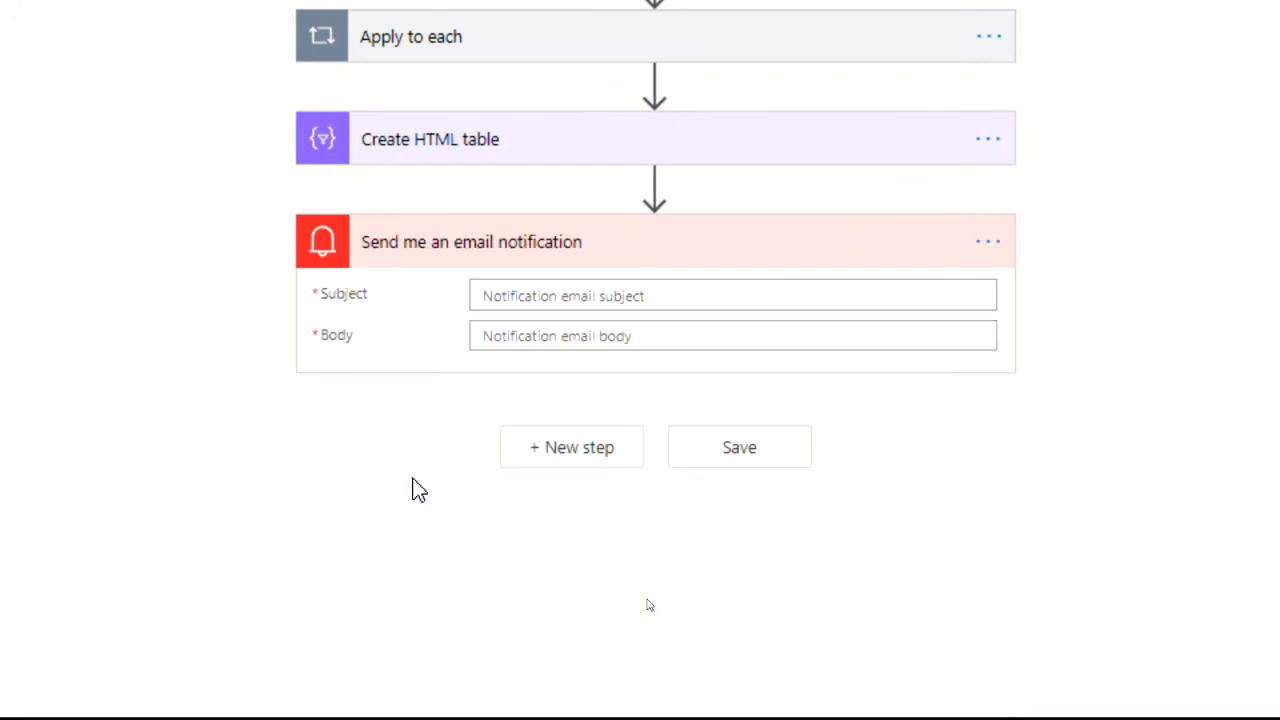
# Fill the email notification's subject with the intItemCount variable followed by "items required ordering".
pyautogui.click(542, 294)
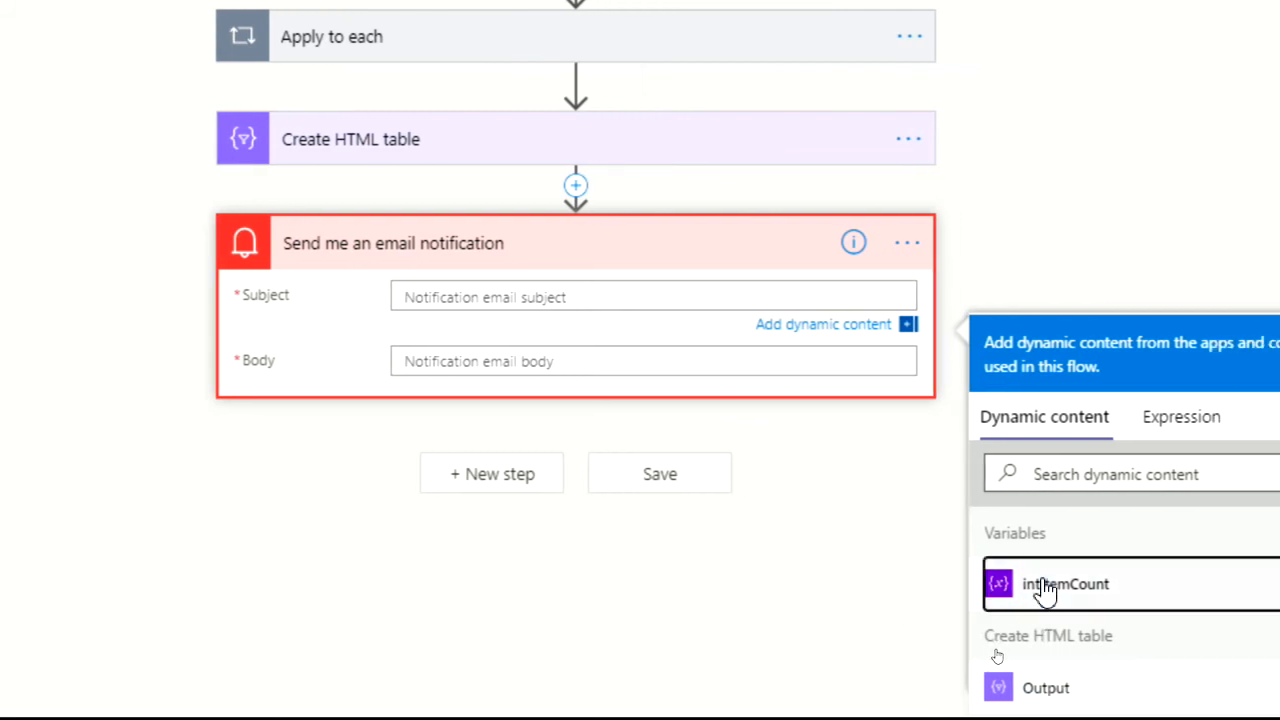
pyautogui.click(1042, 593)
pyautogui.write('items')
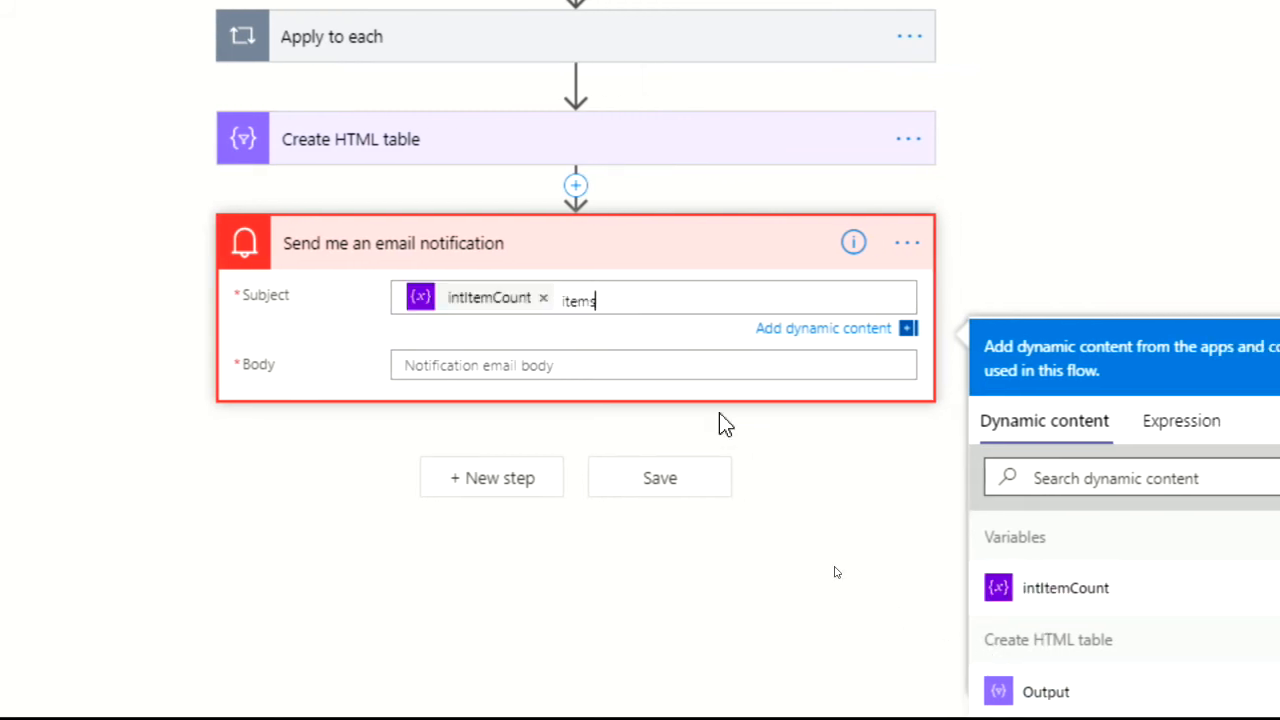
pyautogui.write(' required ordering')
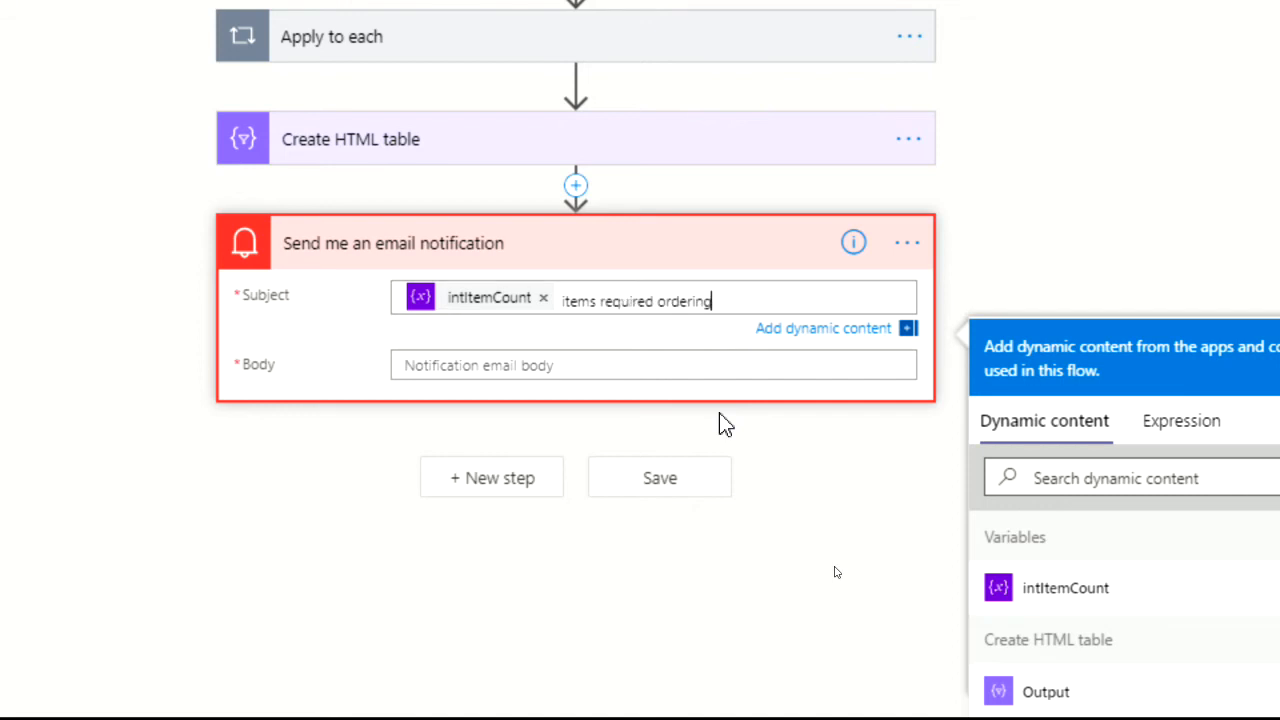
# Reword the subject text after intItemCount to "stationery items require ordering".
pyautogui.hotkey('ctrl', 'Left')
pyautogui.hotkey('ctrl', 'Left')
pyautogui.hotkey('ctrl', 'Left')
pyautogui.write('sta')
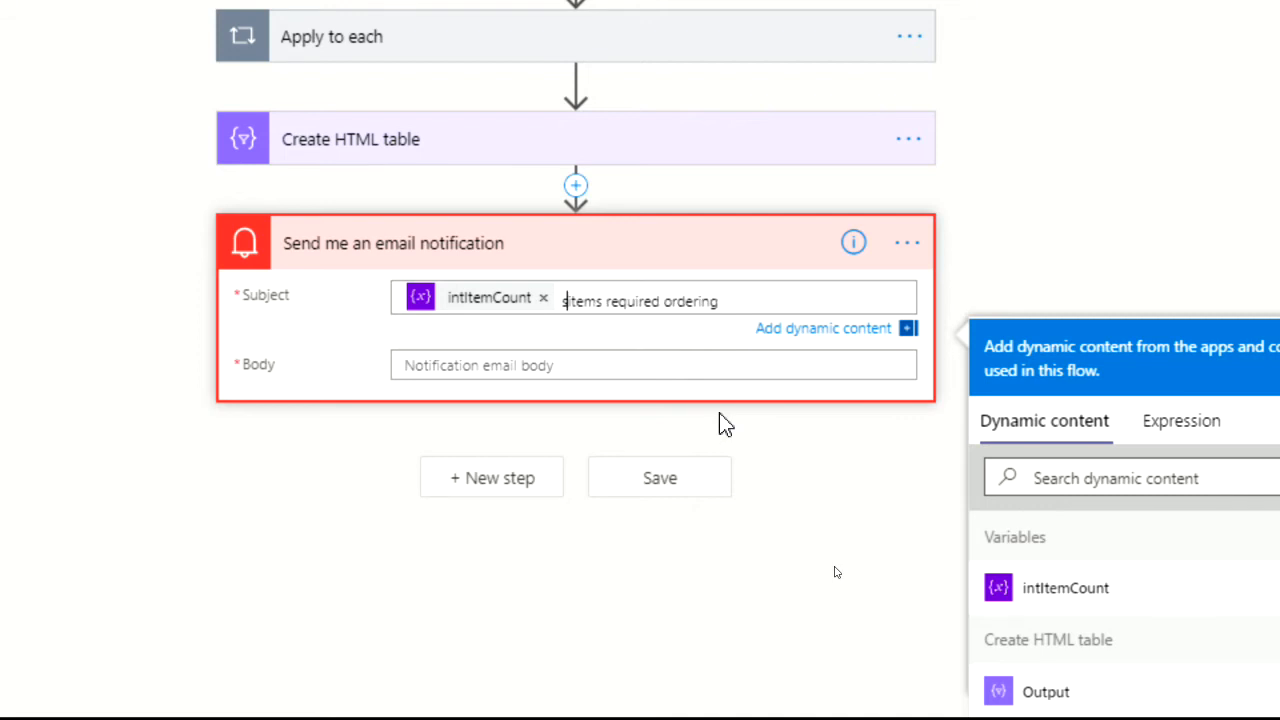
pyautogui.write('tionery')
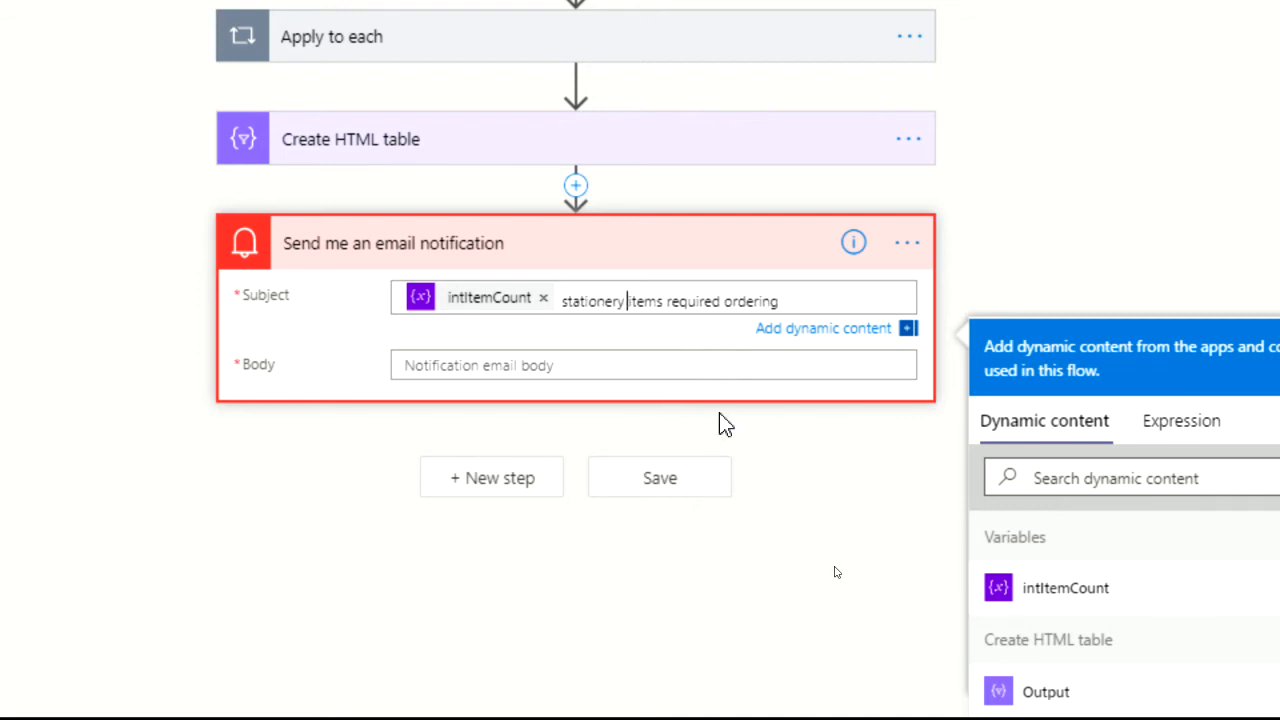
pyautogui.click(713, 301)
pyautogui.press('BackSpace')
# Start the email body with "Please order the following", the intItemCount variable and the word "items".
pyautogui.click(543, 366)
pyautogui.write('Please')
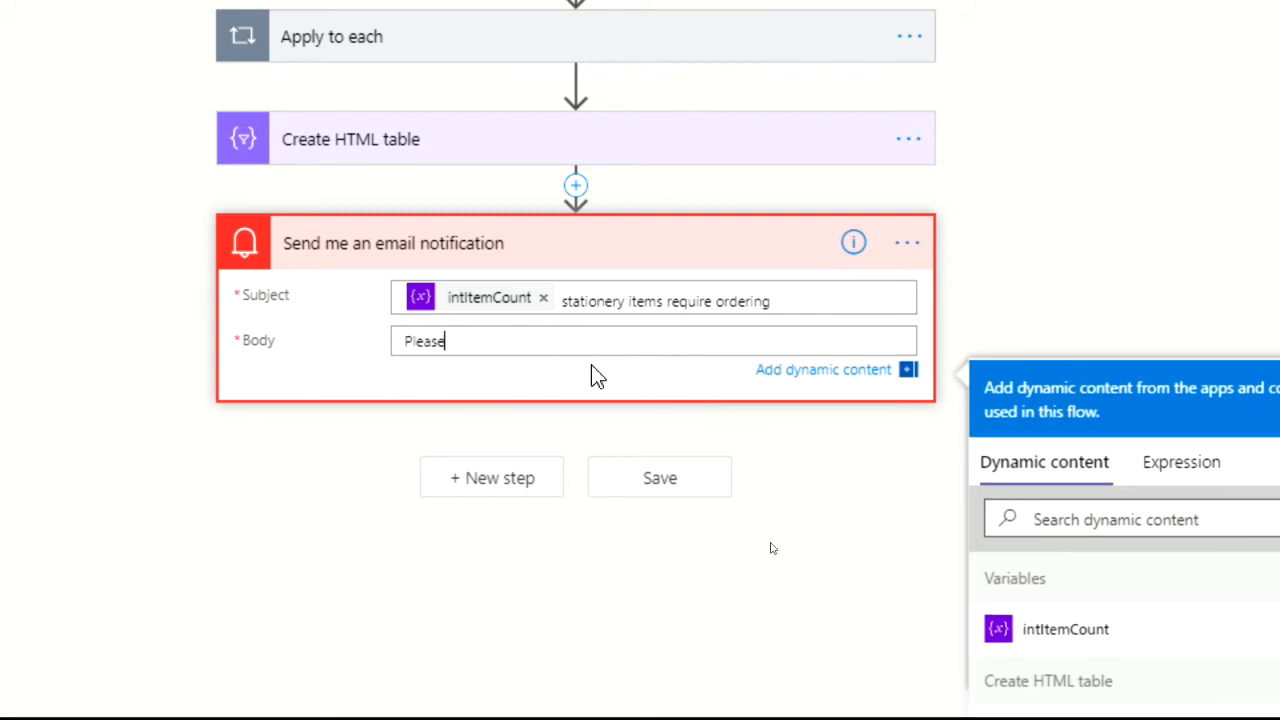
pyautogui.write(' order the following')
pyautogui.click(1000, 630)
pyautogui.write('items')
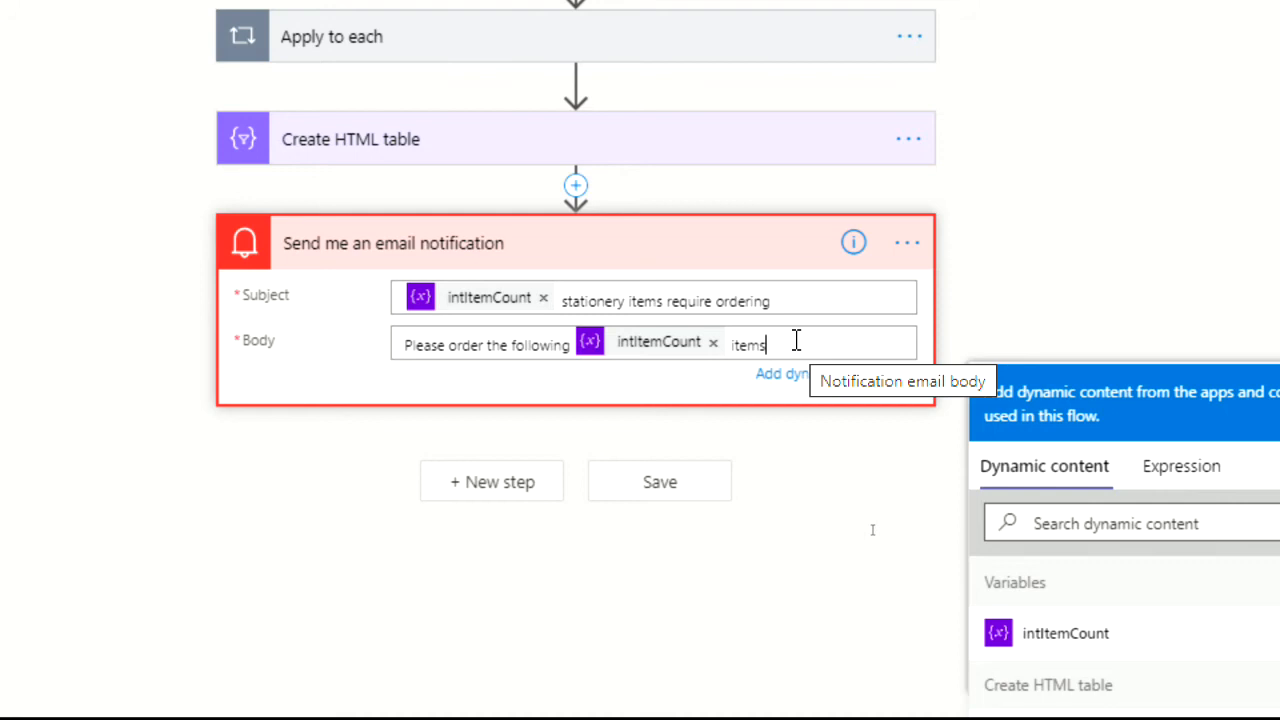
# Insert the Create HTML table Output in the email body, separated from the opening sentence by a blank line.
pyautogui.press('Return')
pyautogui.press('Return')
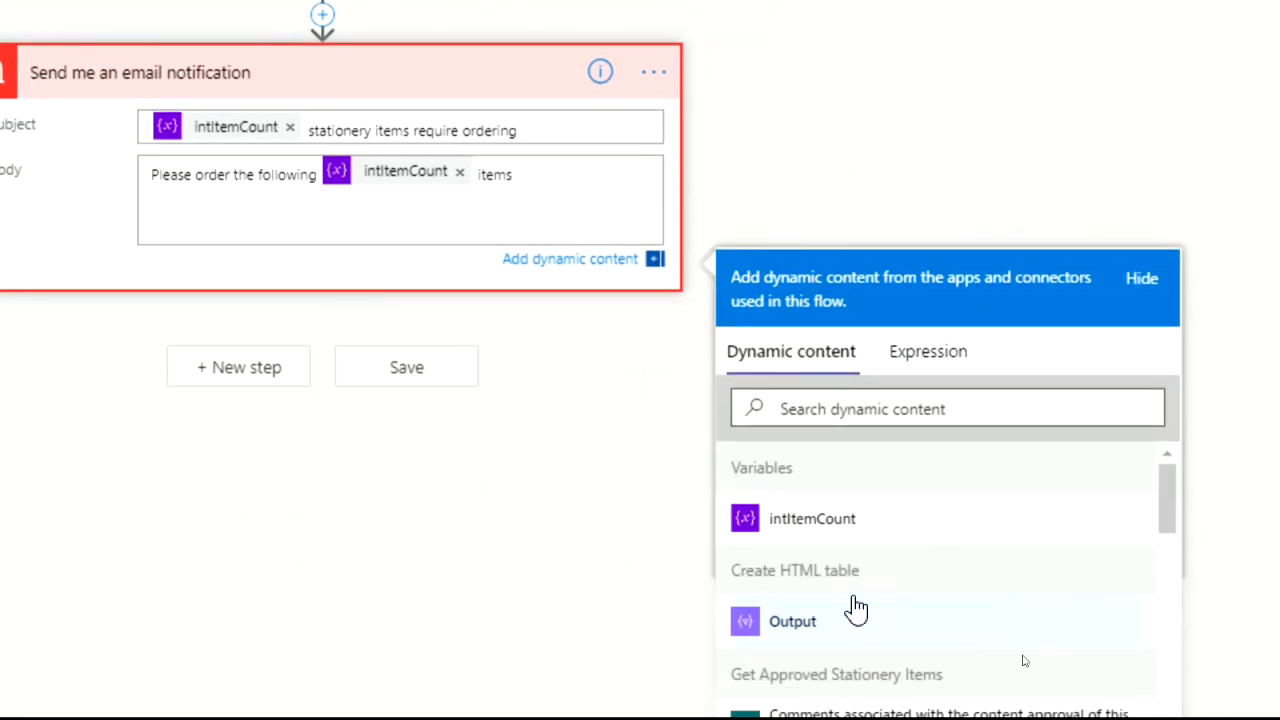
pyautogui.click(747, 627)
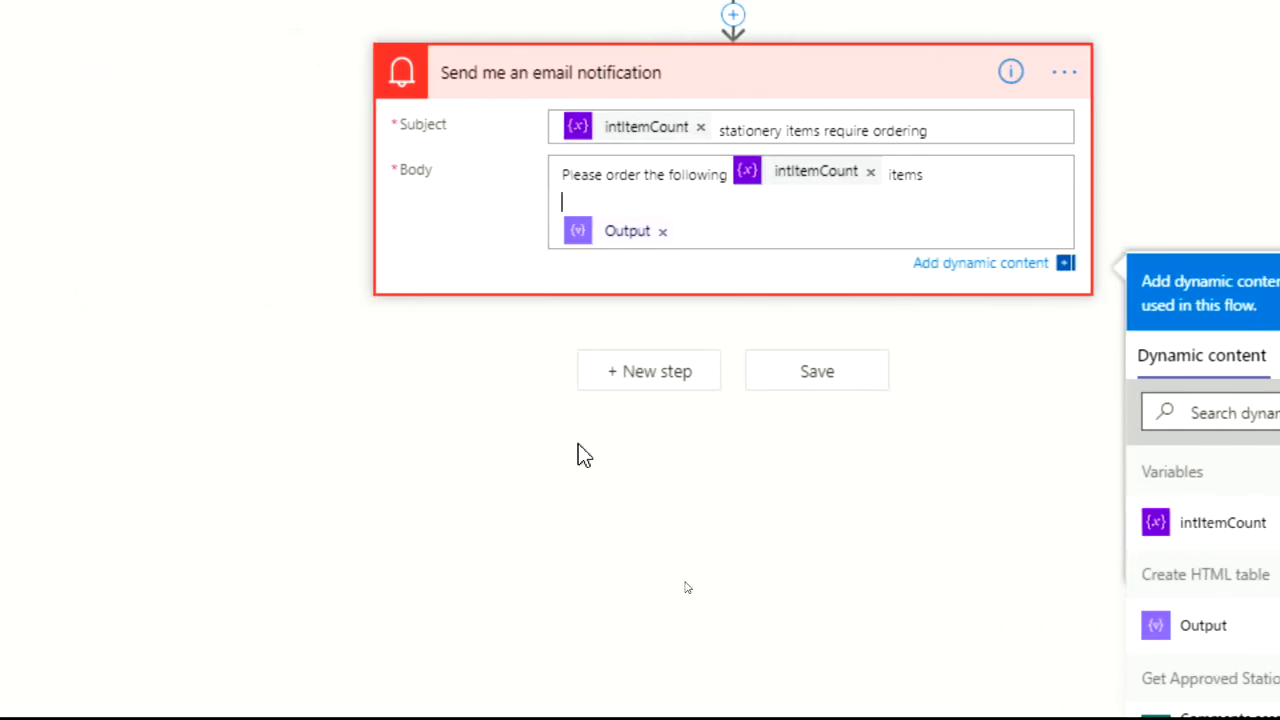
pyautogui.press('Left')
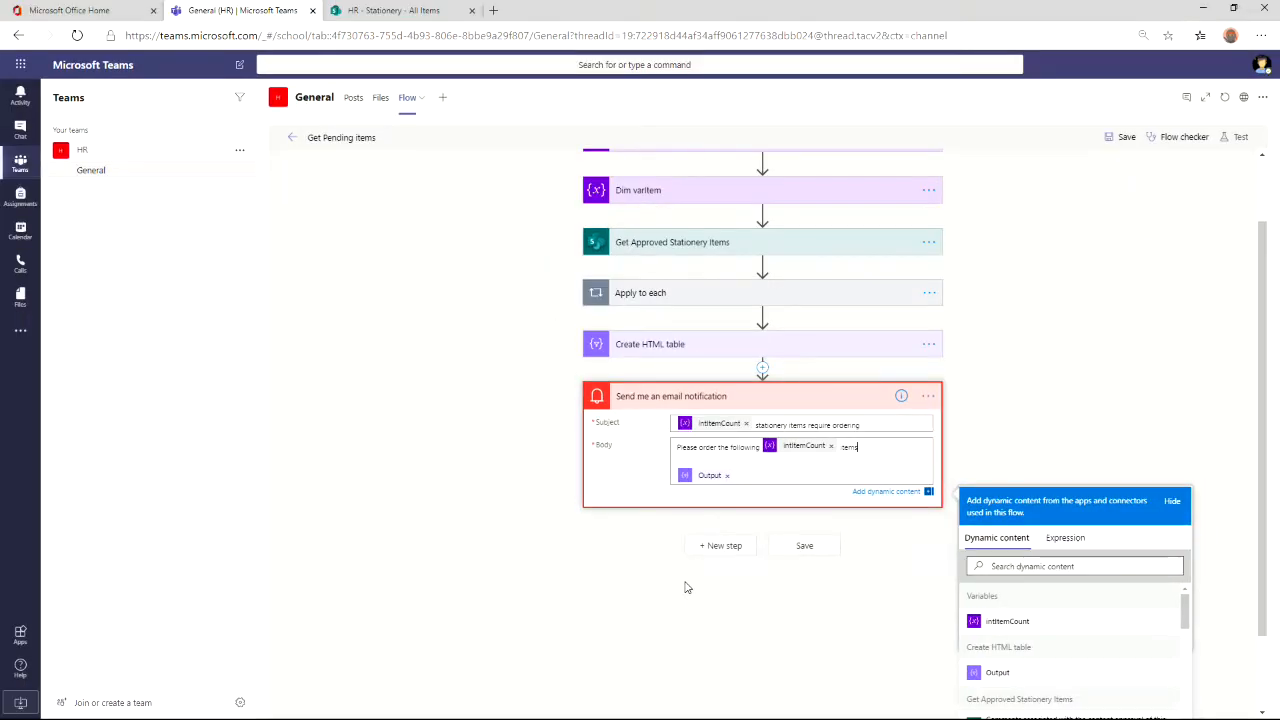
pyautogui.click(708, 589)
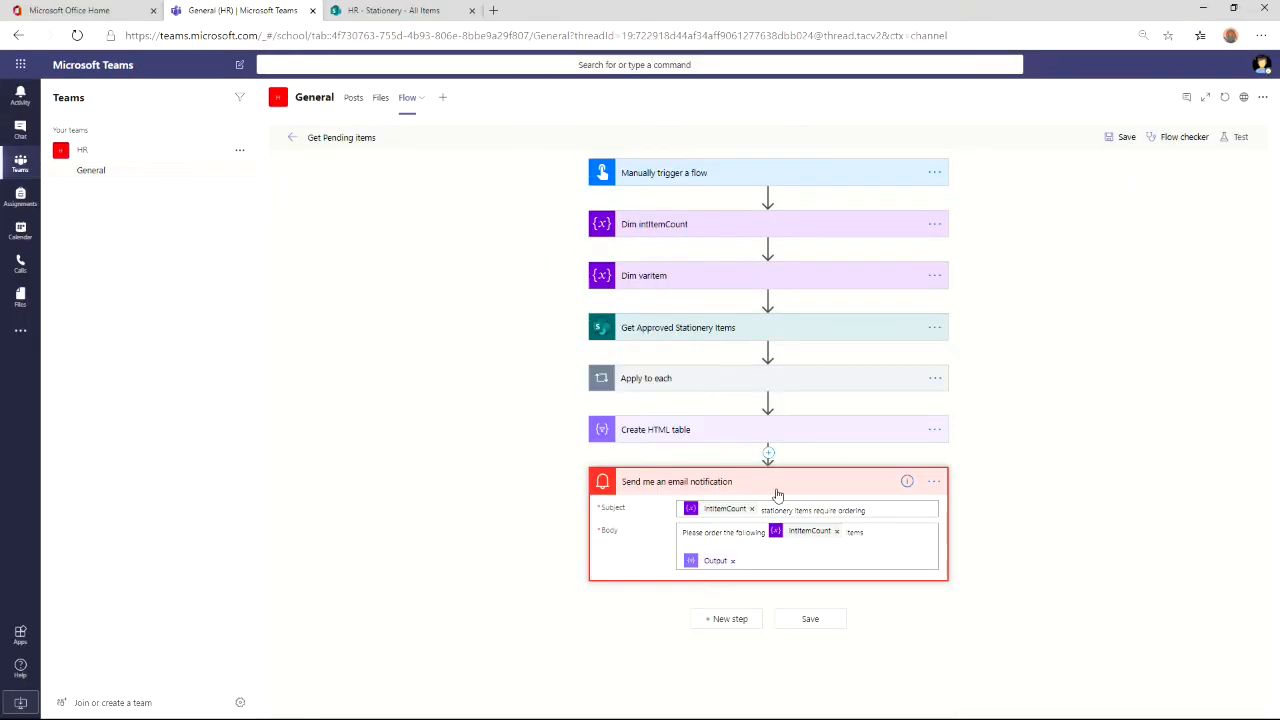
# Save the Get Pending items flow and dismiss the SharePoint site address tip.
pyautogui.click(810, 619)
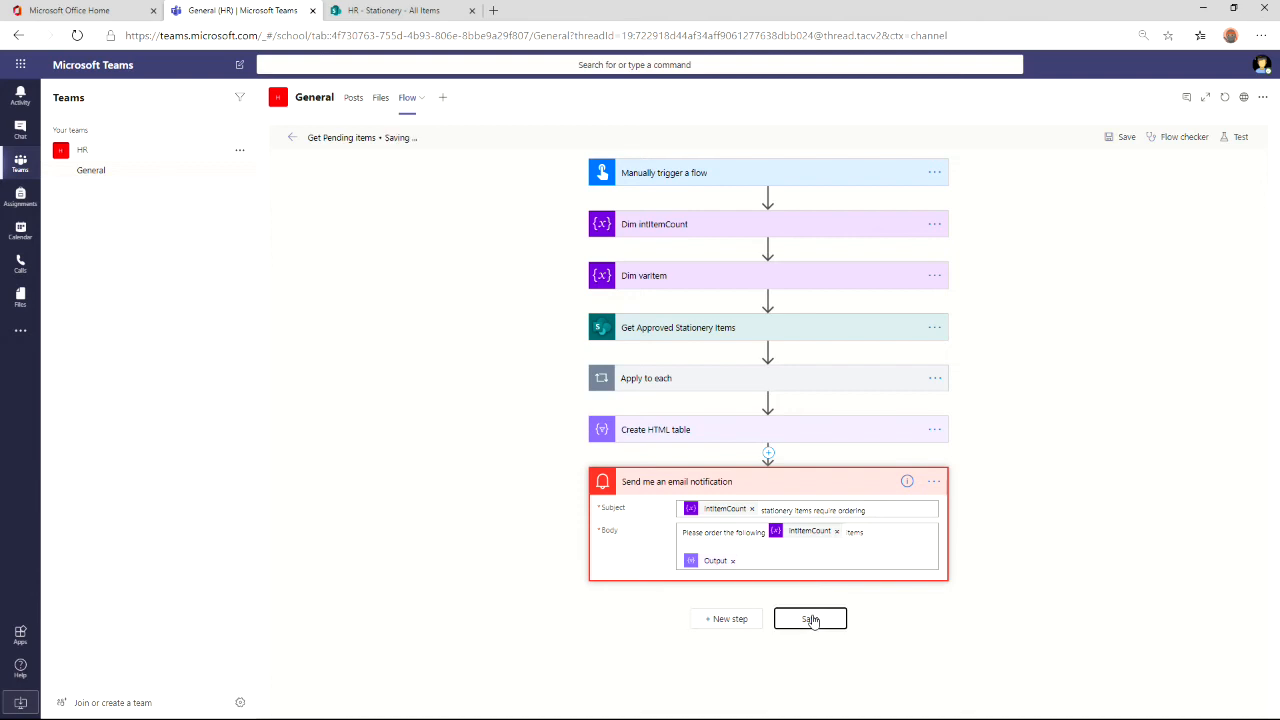
pyautogui.rightClick(773, 650)
pyautogui.click(727, 637)
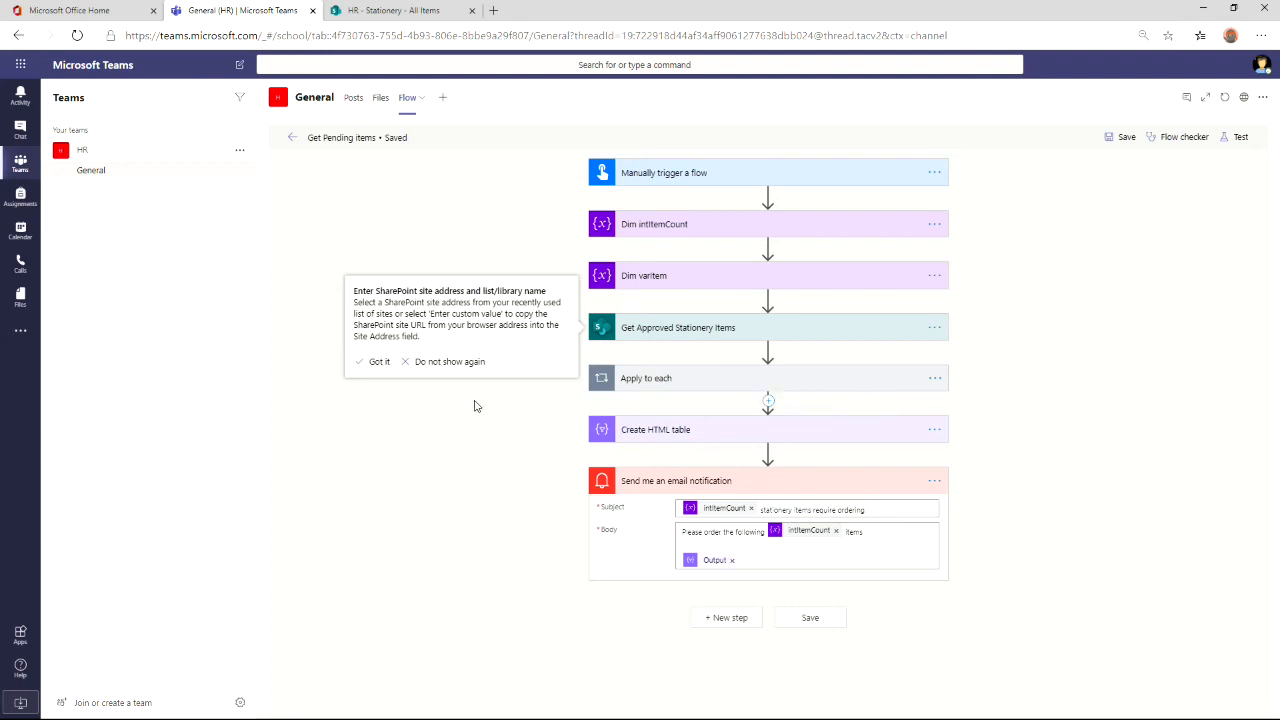
pyautogui.click(380, 363)
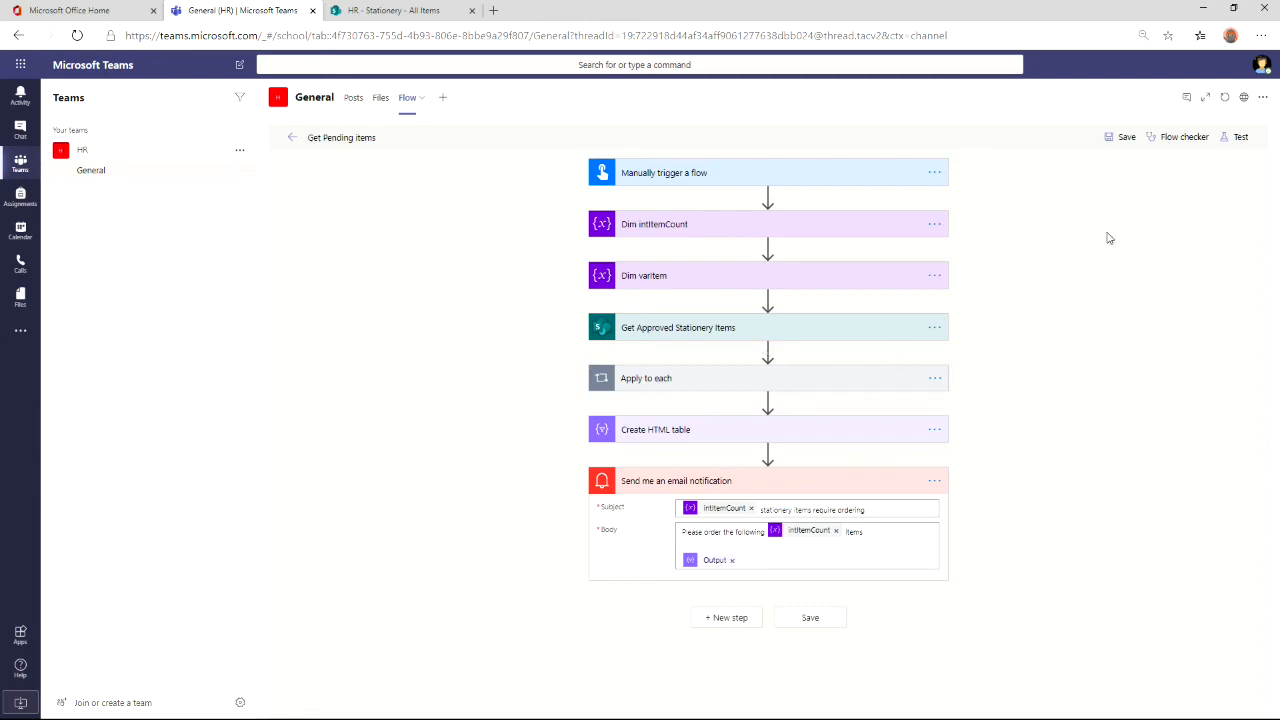
# Test the flow by performing the trigger action manually, run it and open its run details.
pyautogui.click(1237, 139)
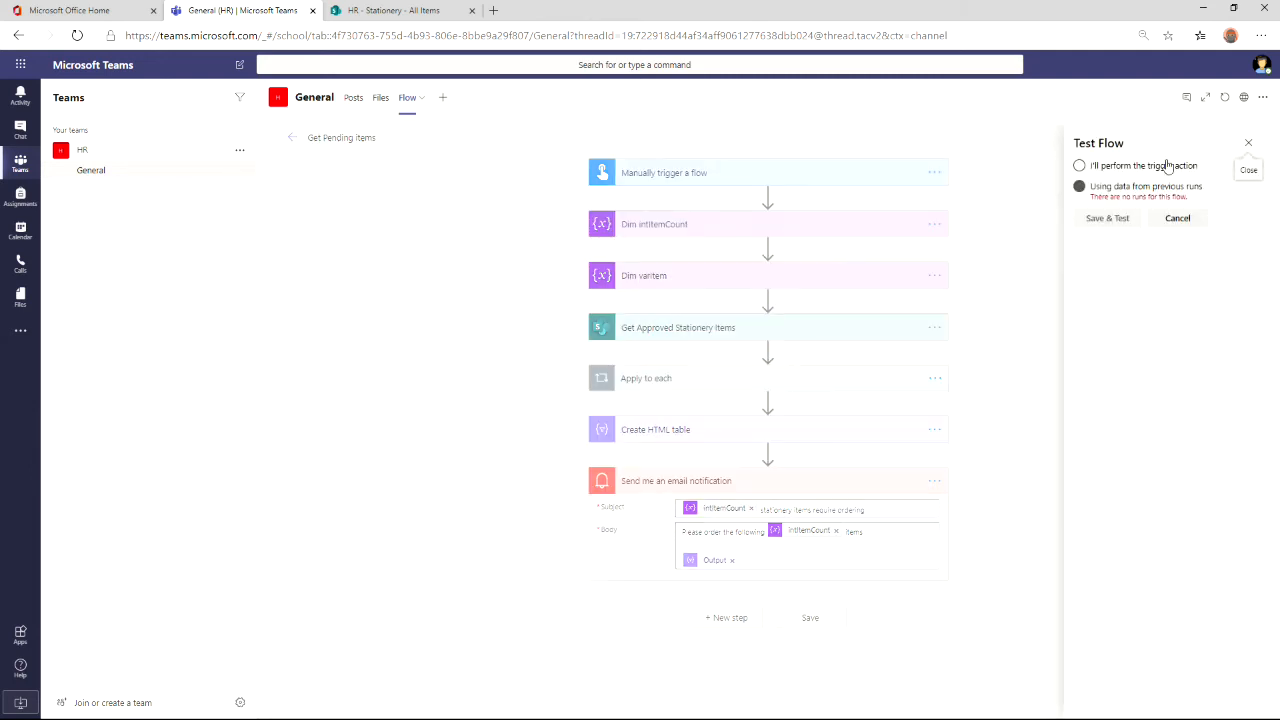
pyautogui.click(1080, 167)
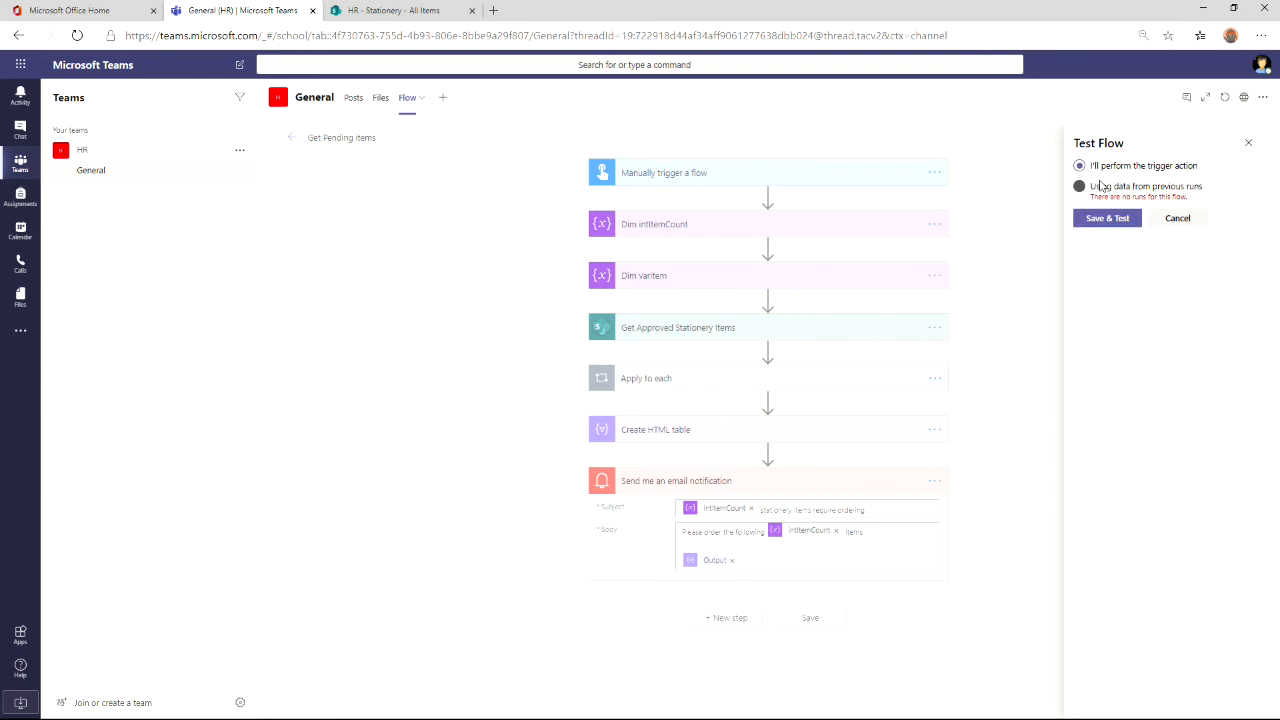
pyautogui.click(1104, 222)
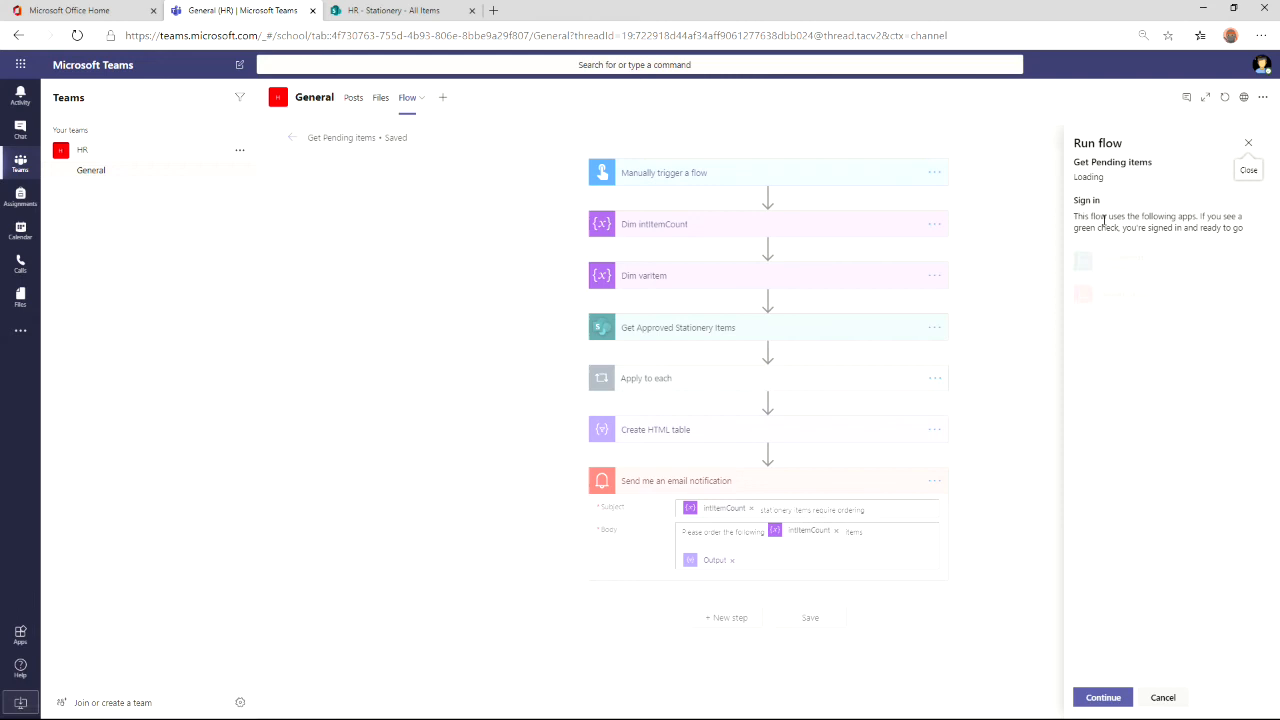
pyautogui.click(1103, 697)
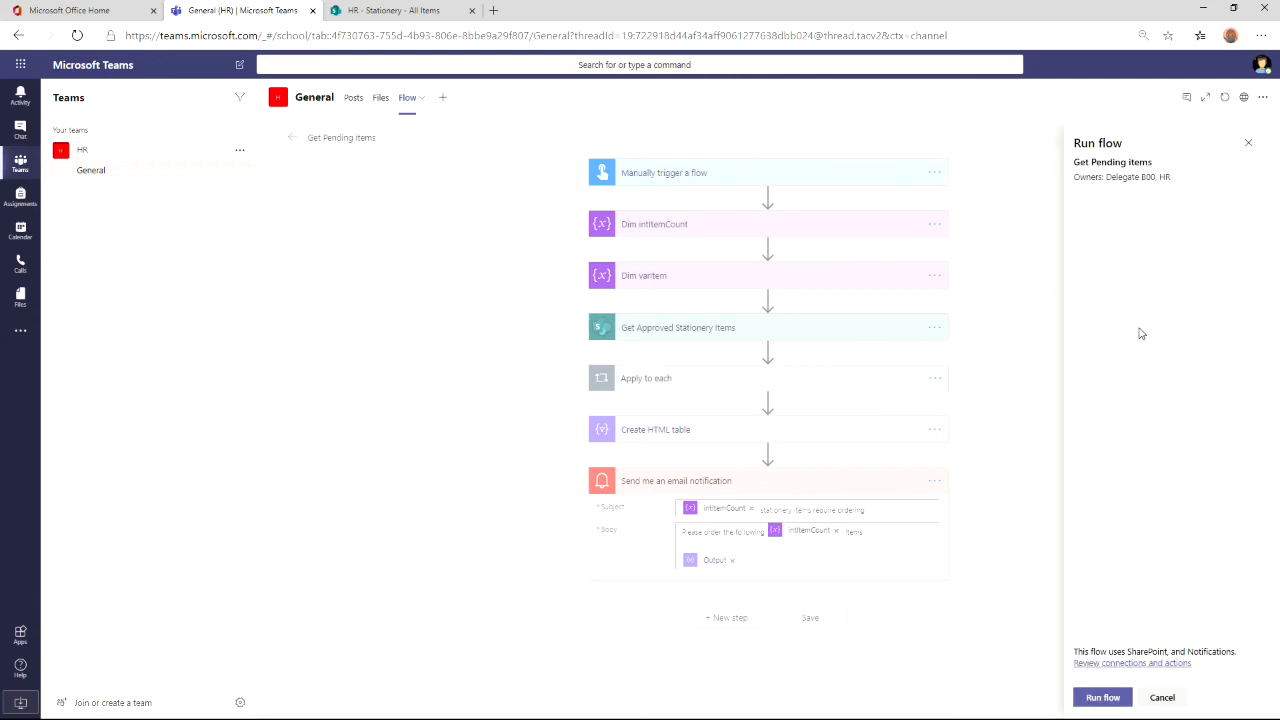
pyautogui.click(1119, 695)
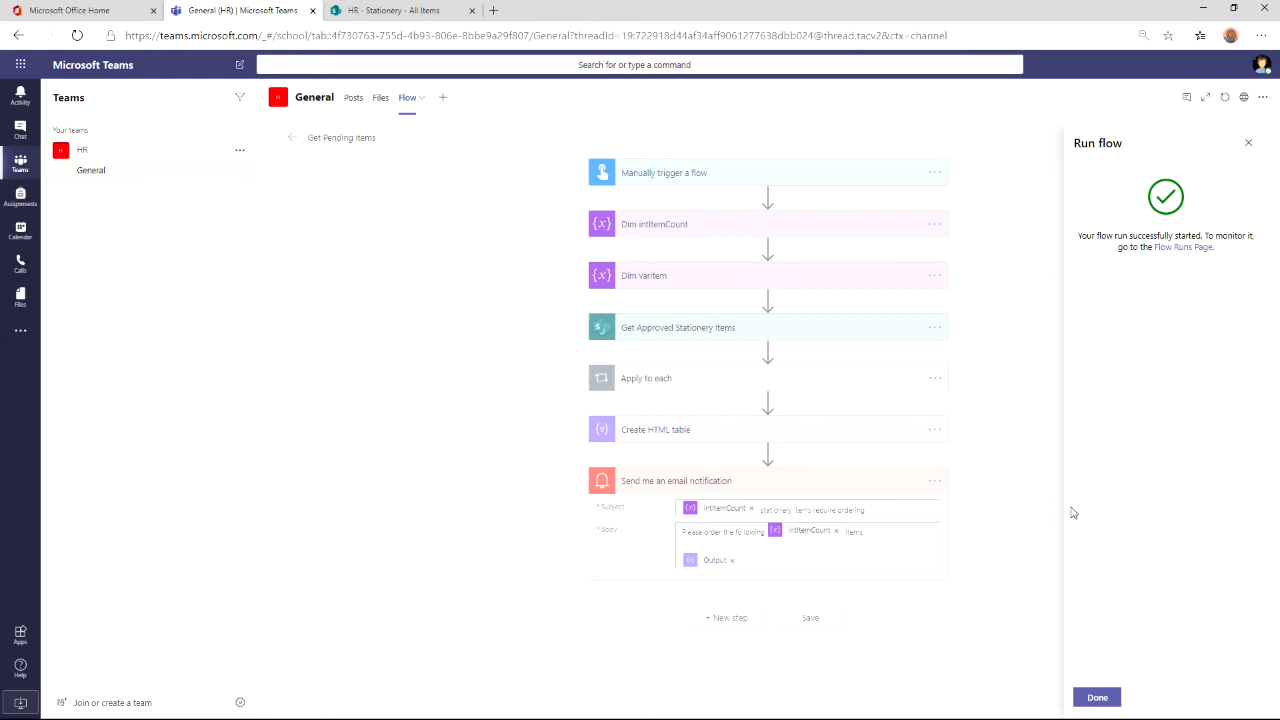
pyautogui.click(1098, 697)
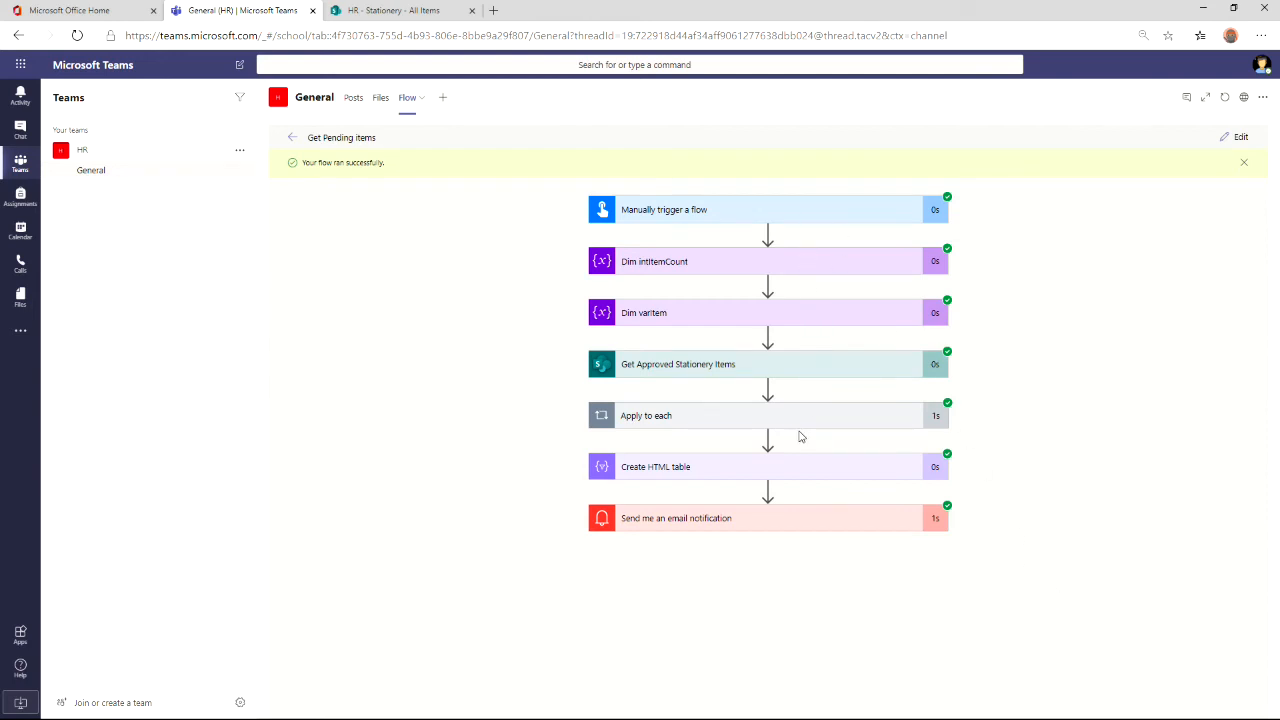
# Examine the run's Create HTML table output and the Condition result for each iteration of the Apply to each loop.
pyautogui.click(711, 479)
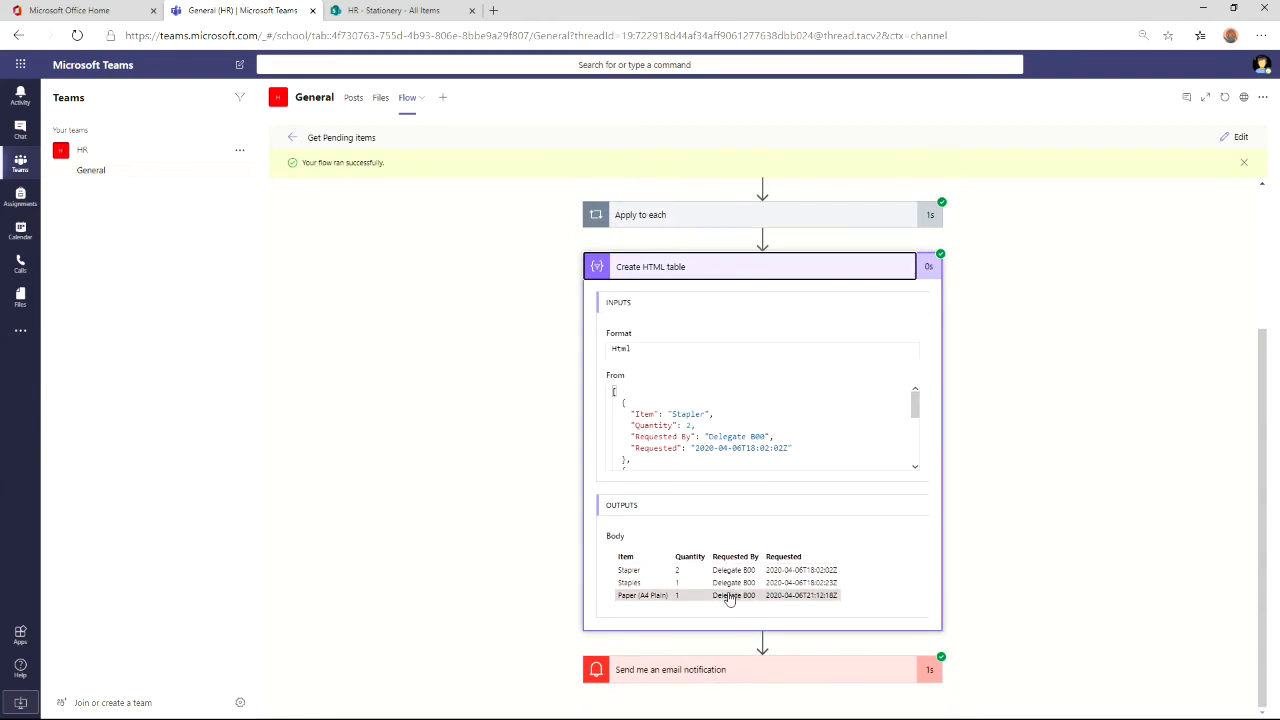
pyautogui.click(670, 276)
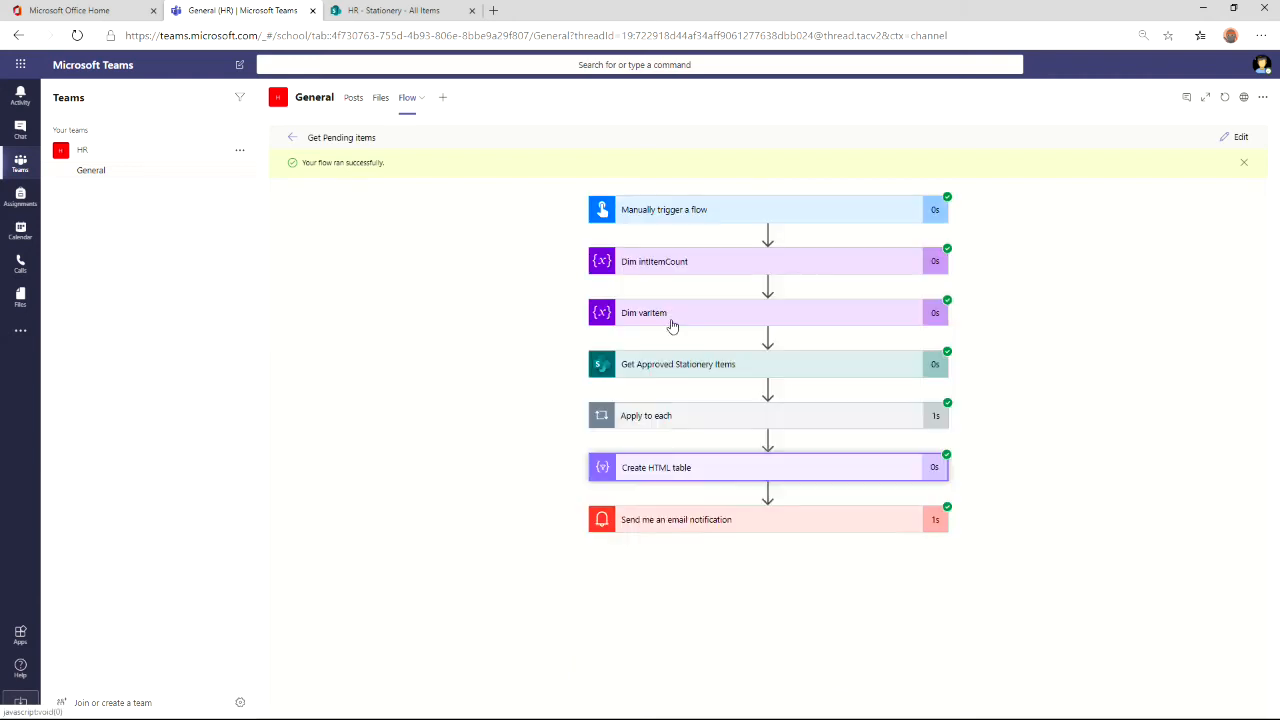
pyautogui.click(688, 420)
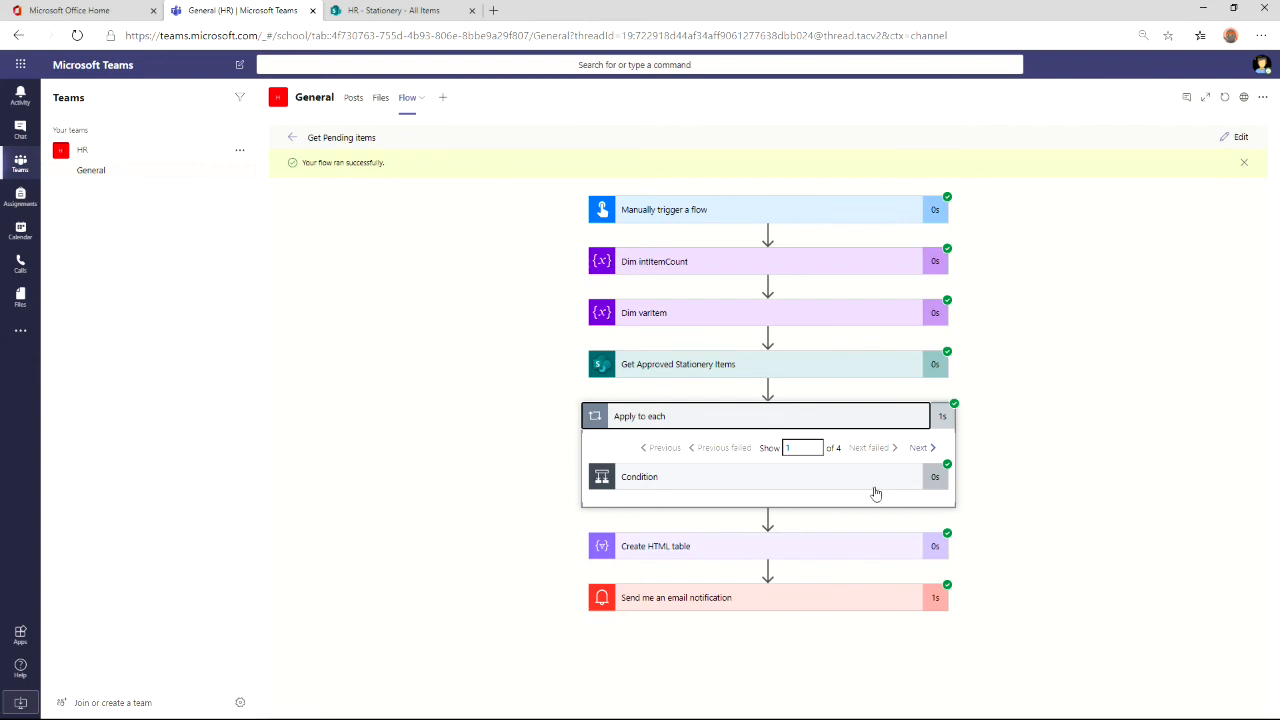
pyautogui.click(875, 492)
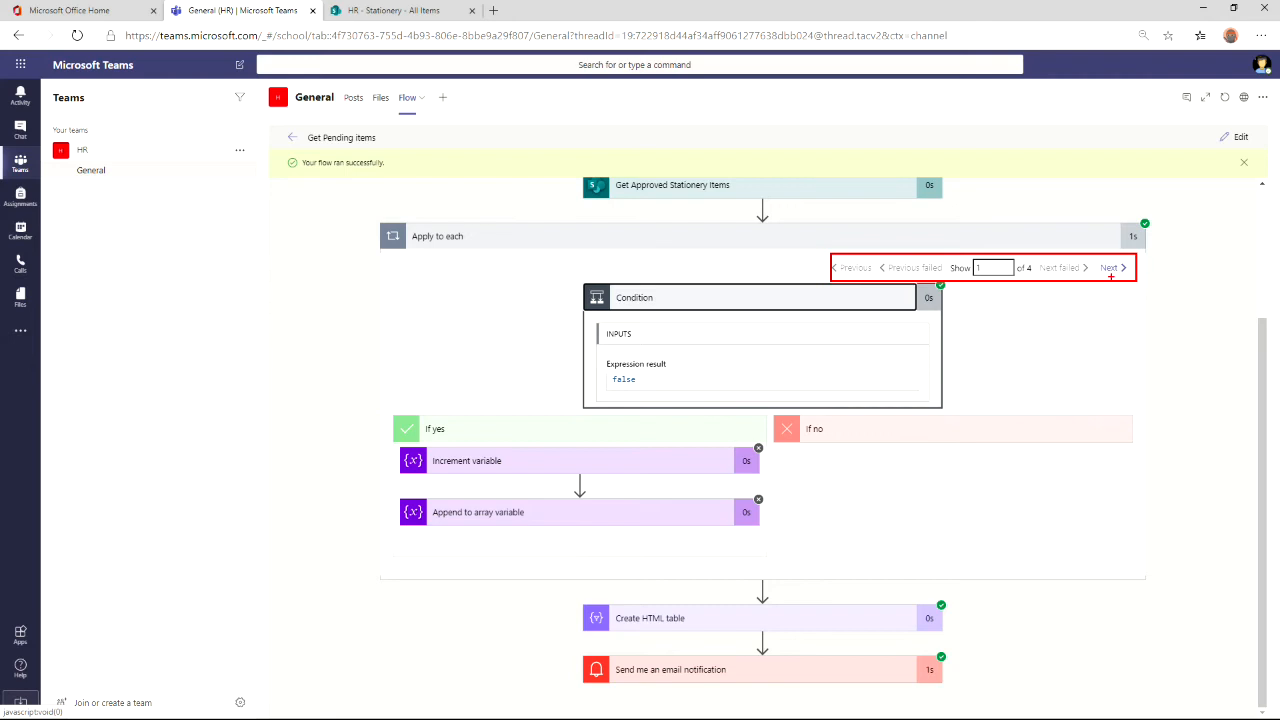
pyautogui.click(1115, 268)
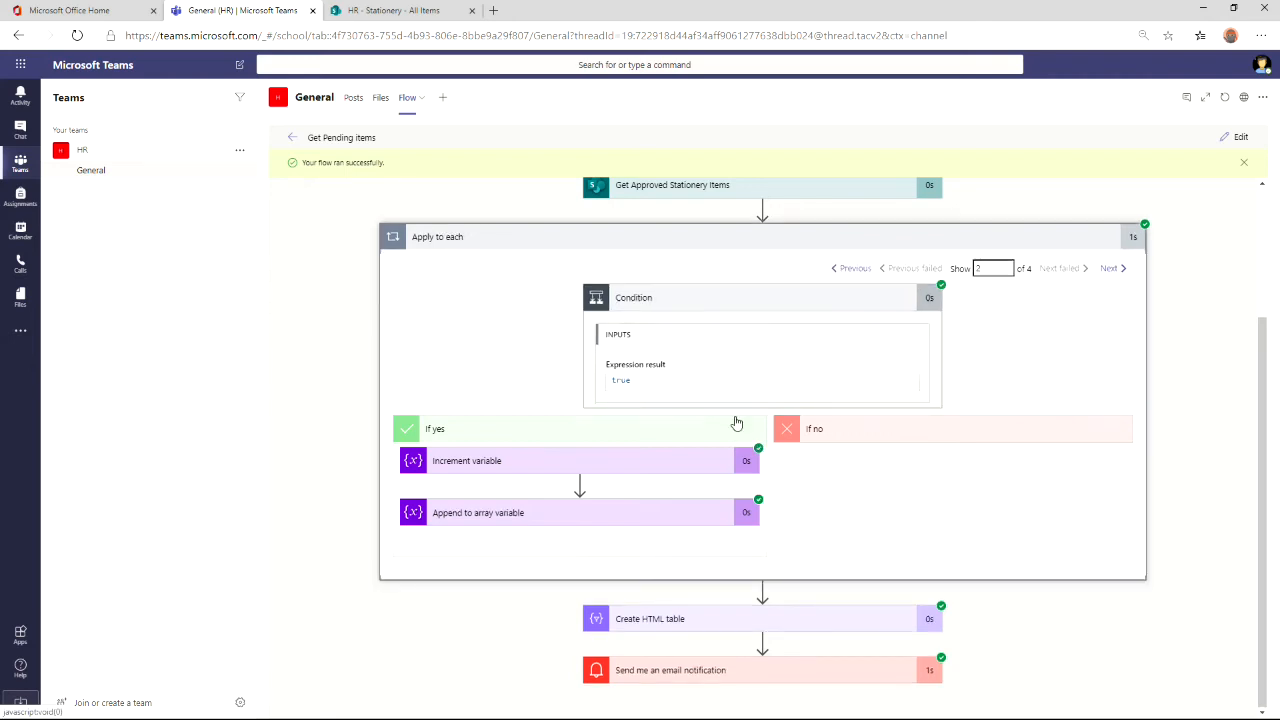
pyautogui.click(1112, 268)
pyautogui.click(1108, 275)
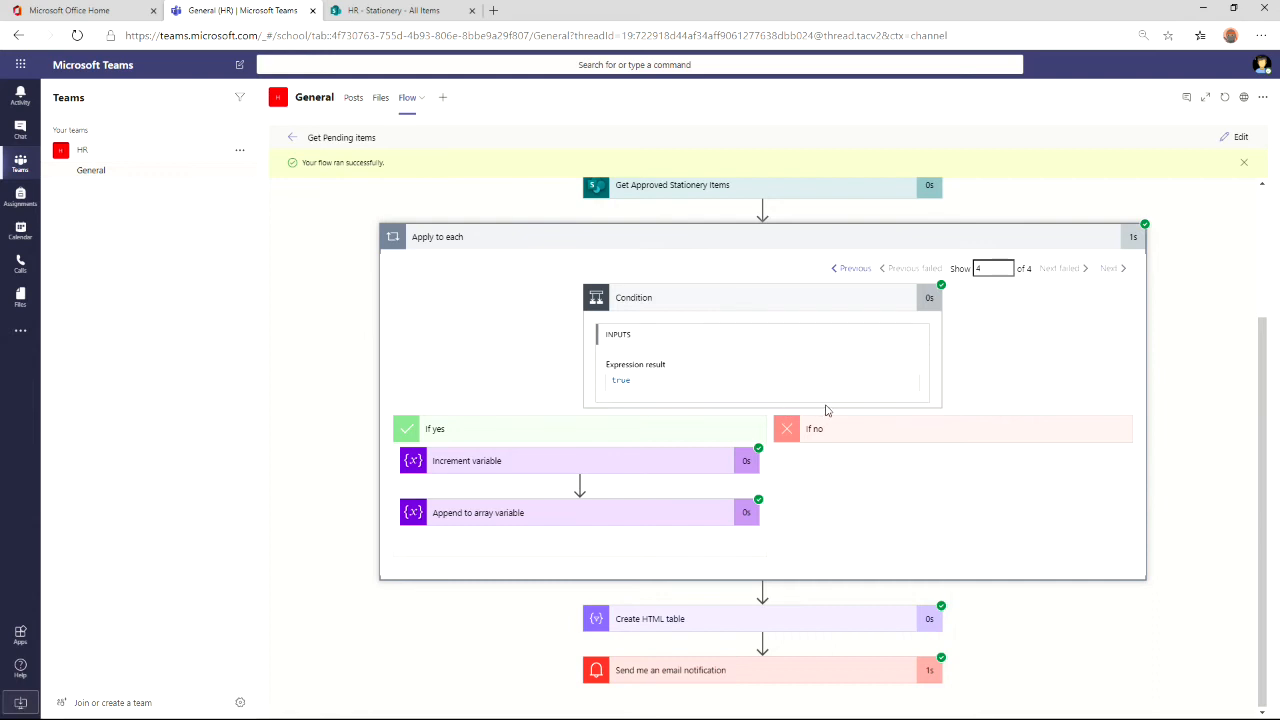
pyautogui.click(1052, 243)
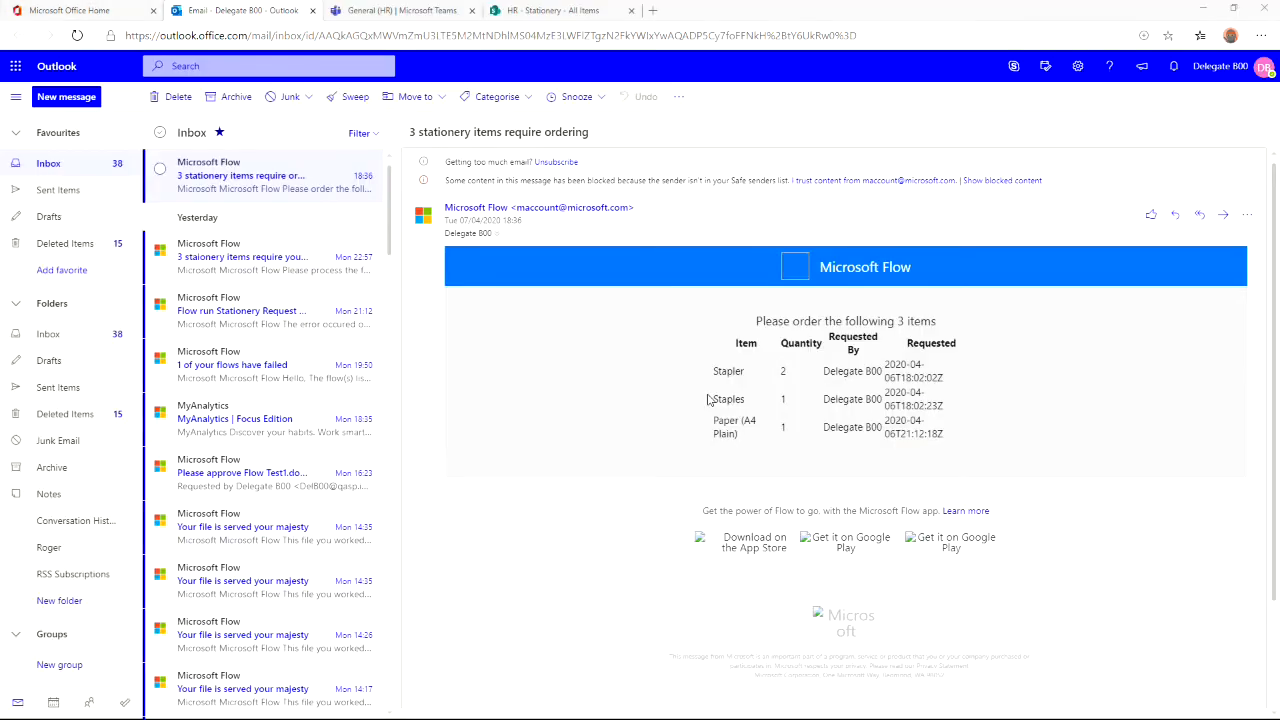
# Check the new stationery order email in the Outlook inbox, reviewing its subject, opening sentence and item table.
pyautogui.click(251, 176)
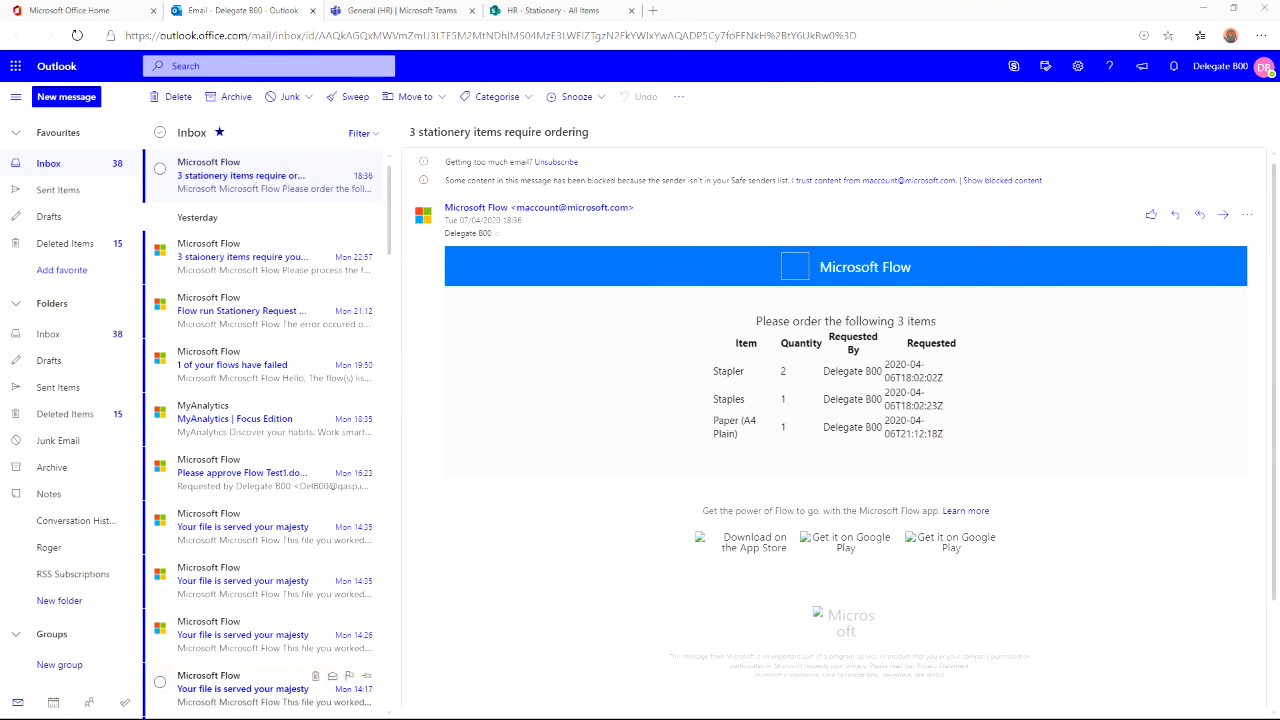
pyautogui.moveTo(407, 131); pyautogui.dragTo(605, 142)
pyautogui.click(750, 352)
pyautogui.moveTo(756, 321); pyautogui.dragTo(944, 332)
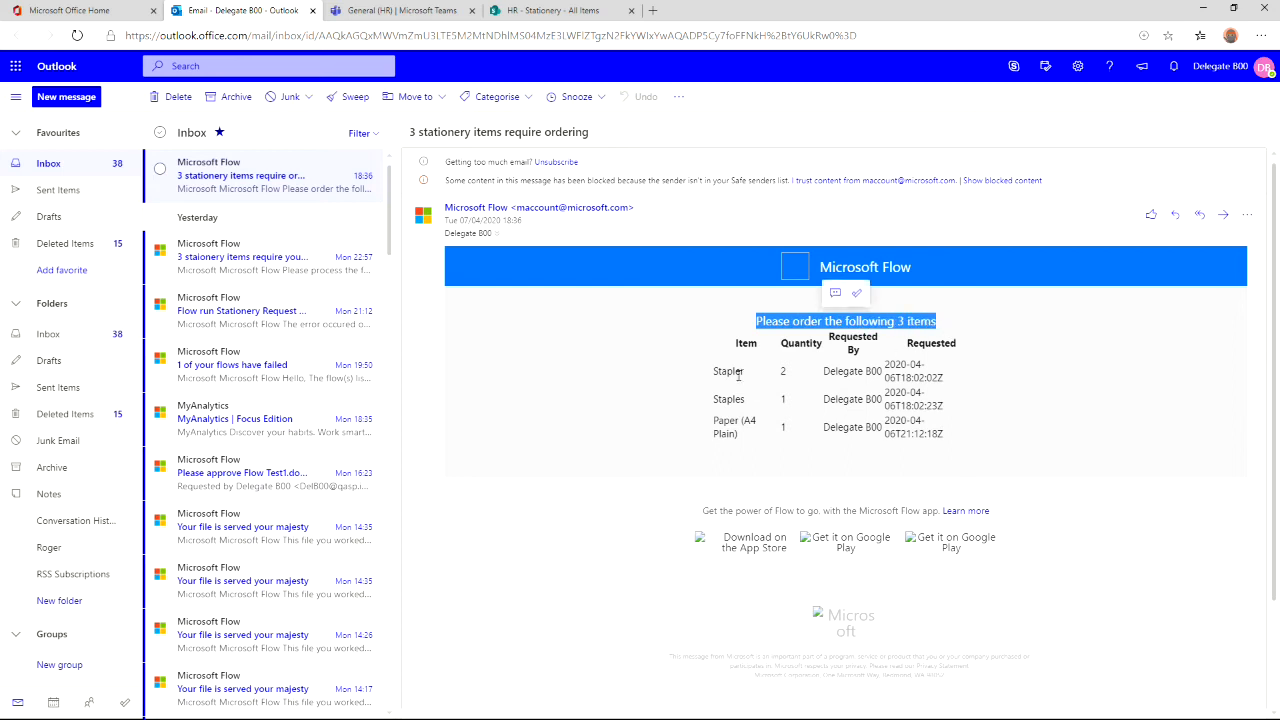
pyautogui.moveTo(714, 376); pyautogui.dragTo(940, 464)
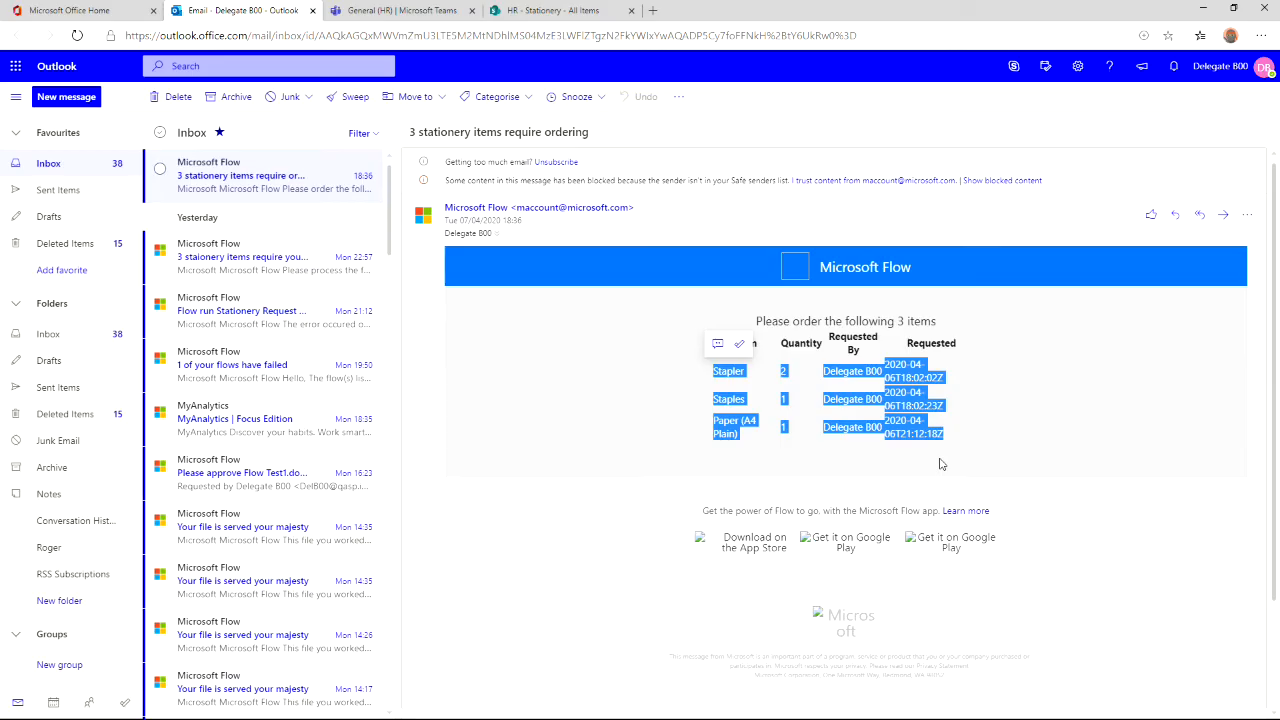
# Switch back to Teams, edit the Get Pending items flow and add a Data Operation Compose action between Create HTML table and the email notification.
pyautogui.hotkey('ctrl', 'Tab')
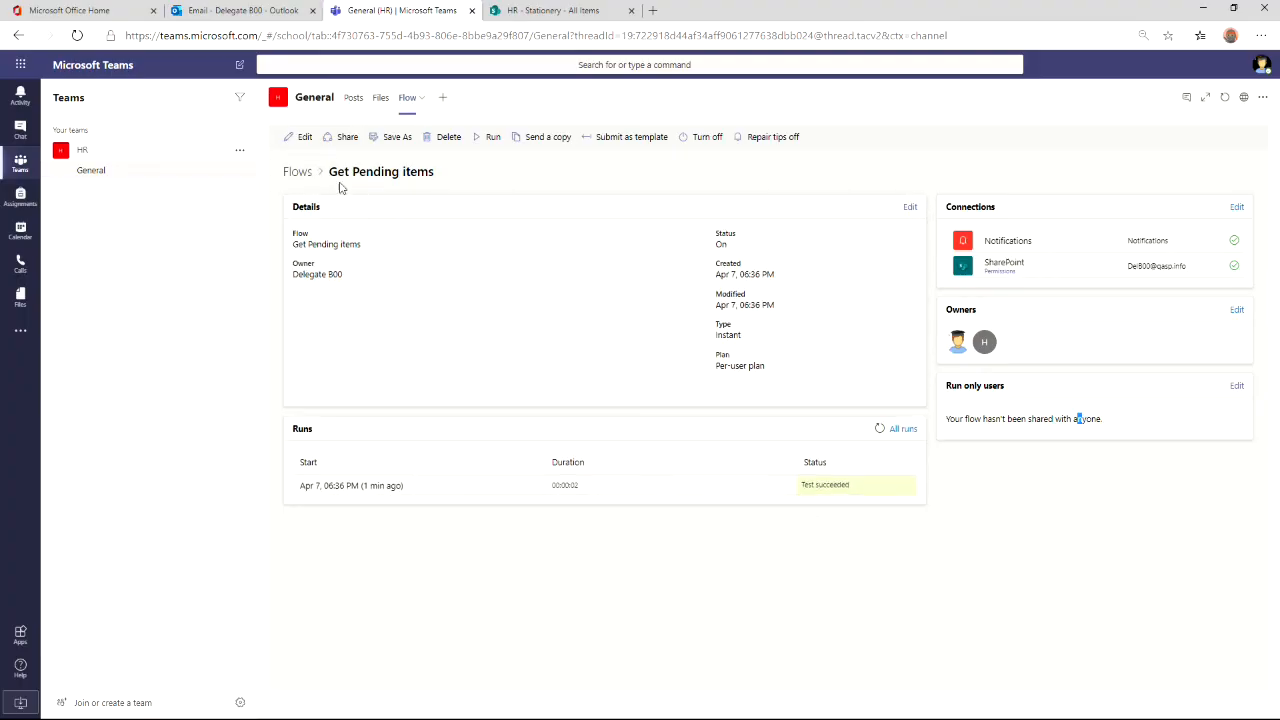
pyautogui.click(304, 137)
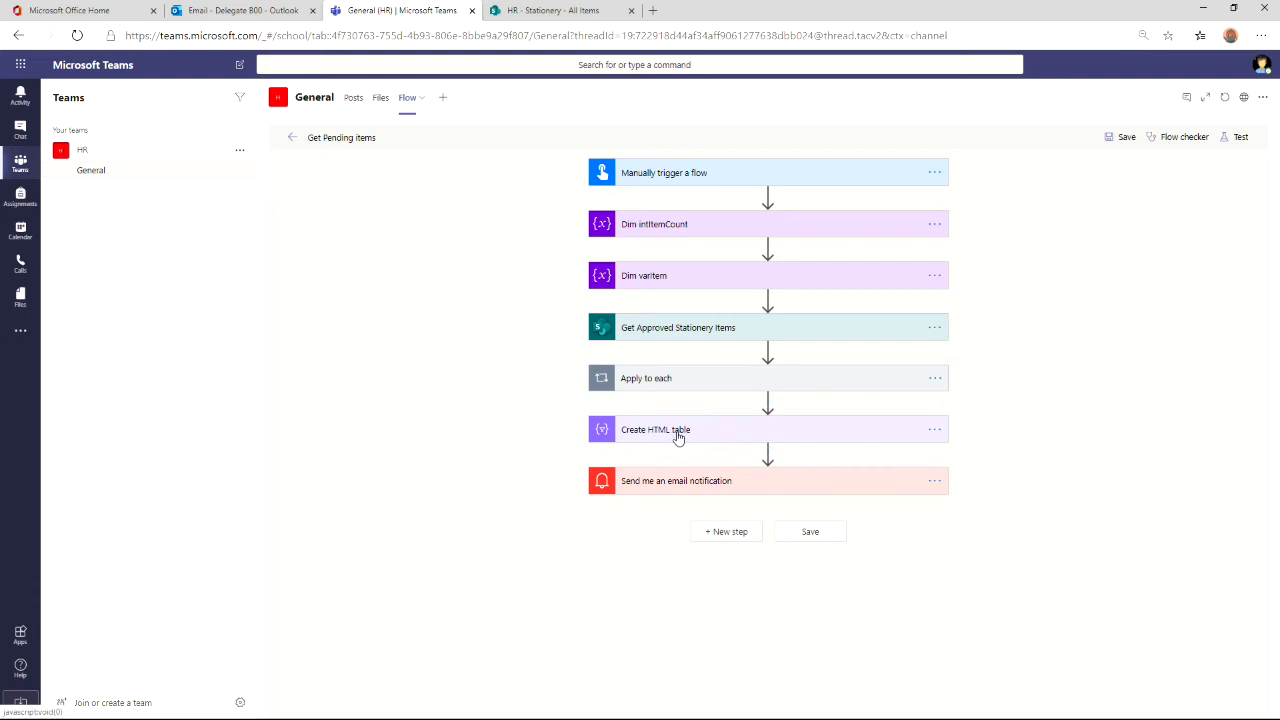
pyautogui.click(768, 452)
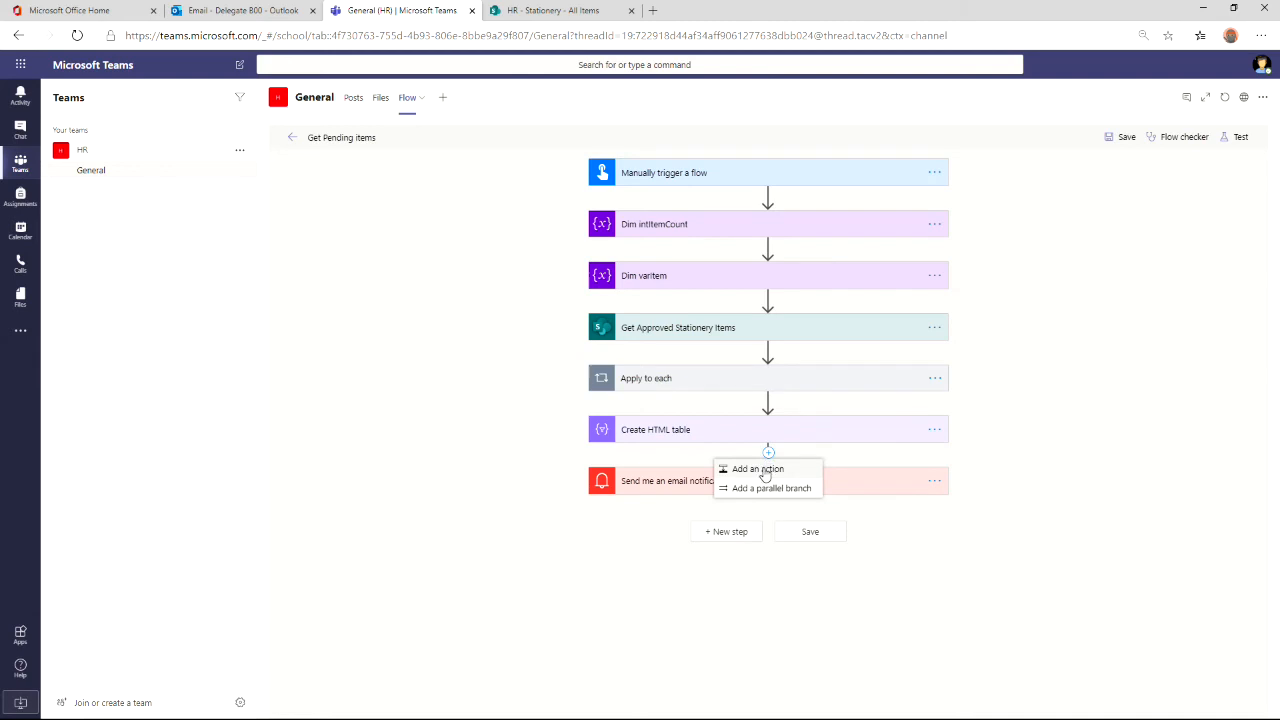
pyautogui.click(764, 468)
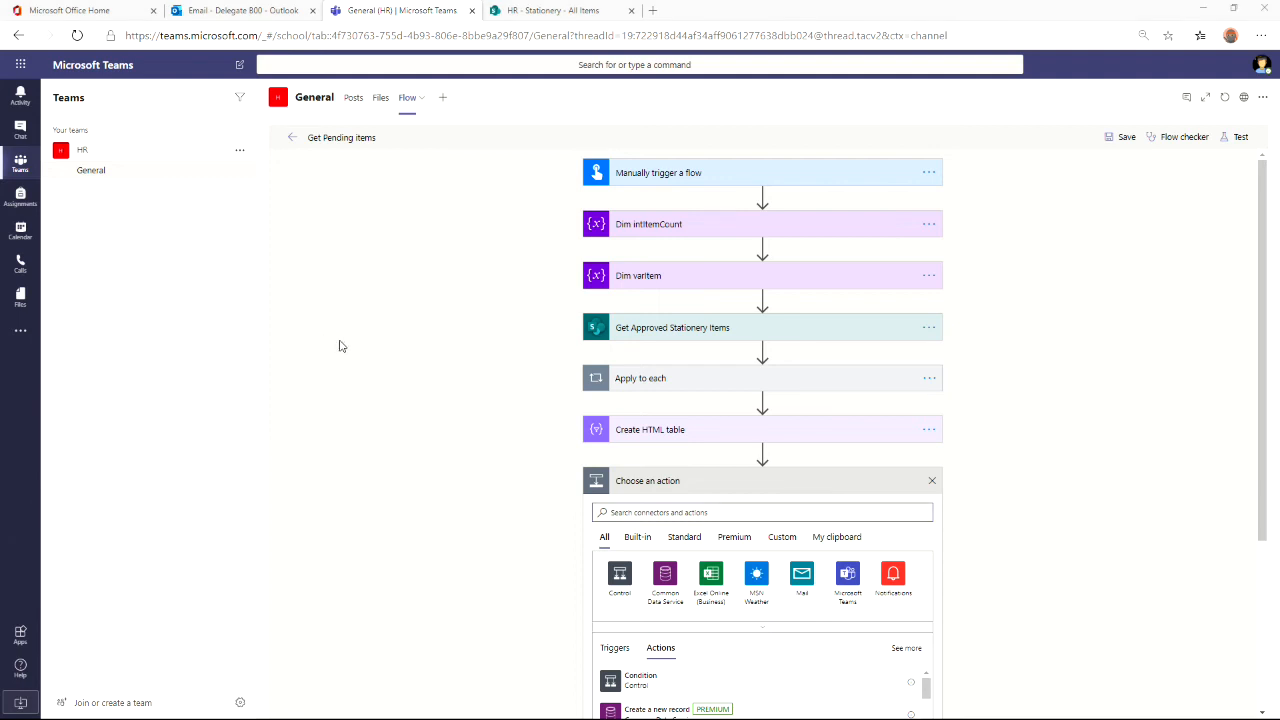
pyautogui.click(646, 512)
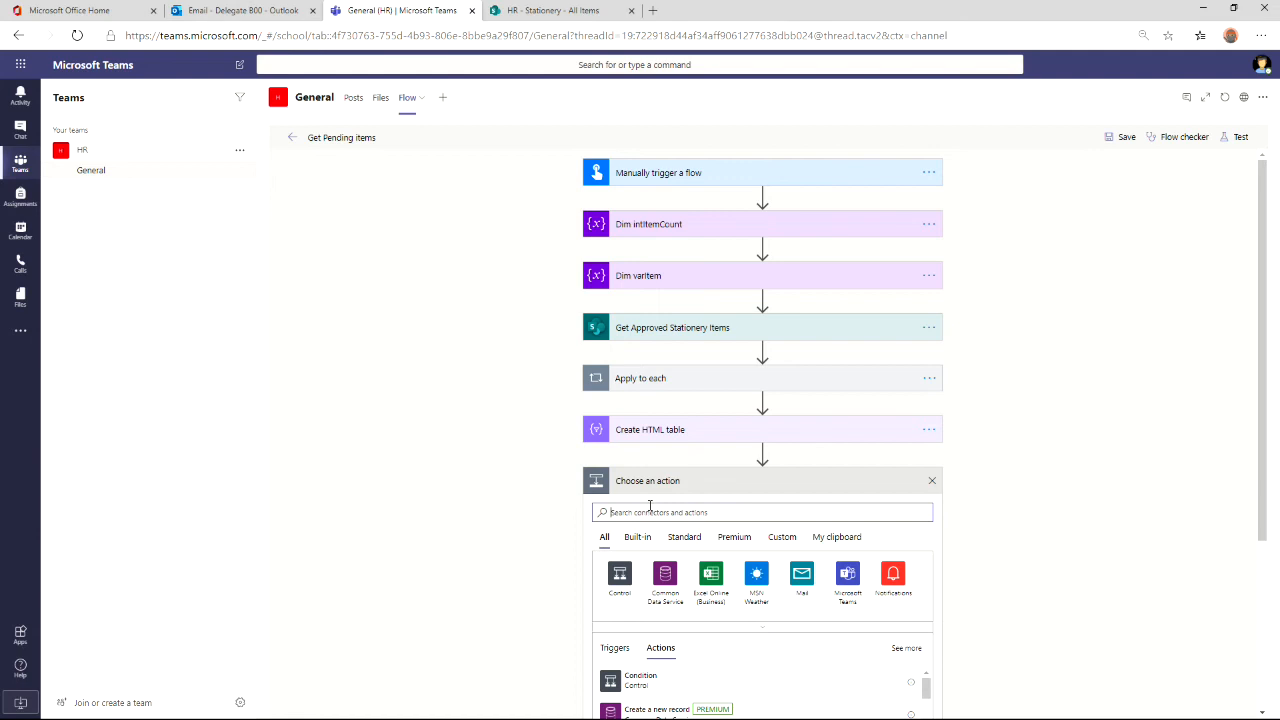
pyautogui.write('Data')
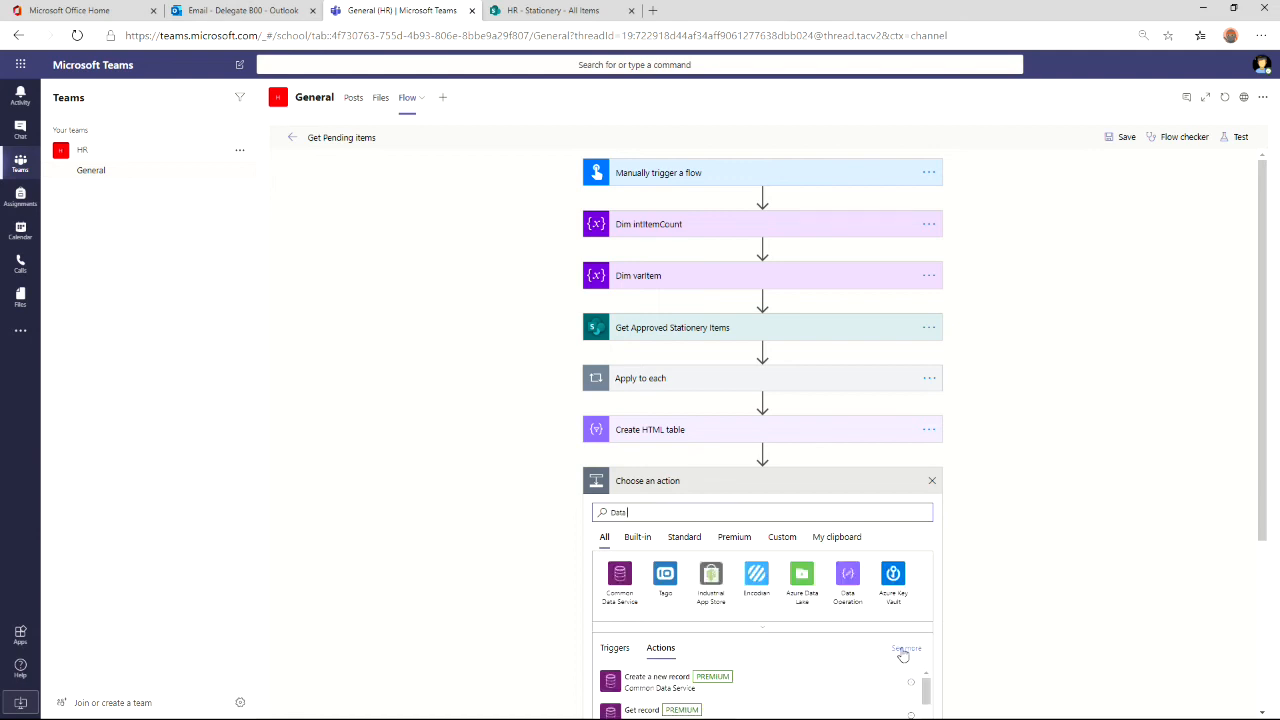
pyautogui.click(848, 574)
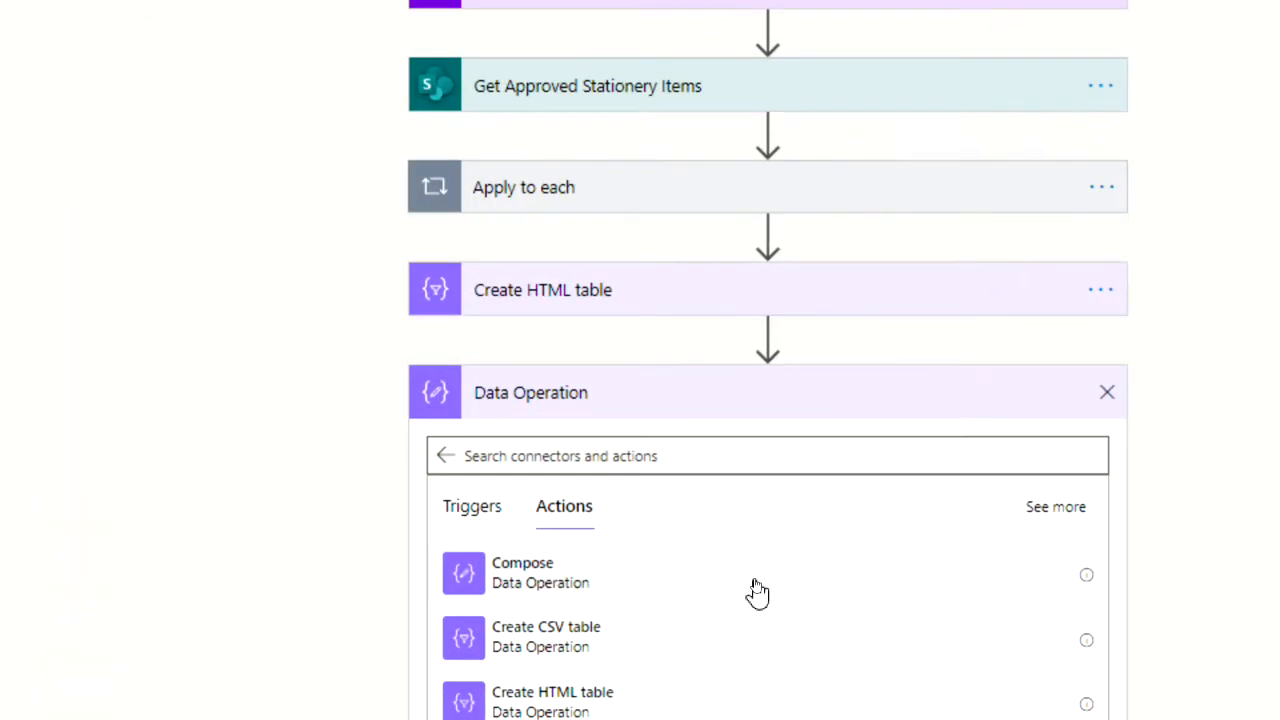
pyautogui.click(620, 578)
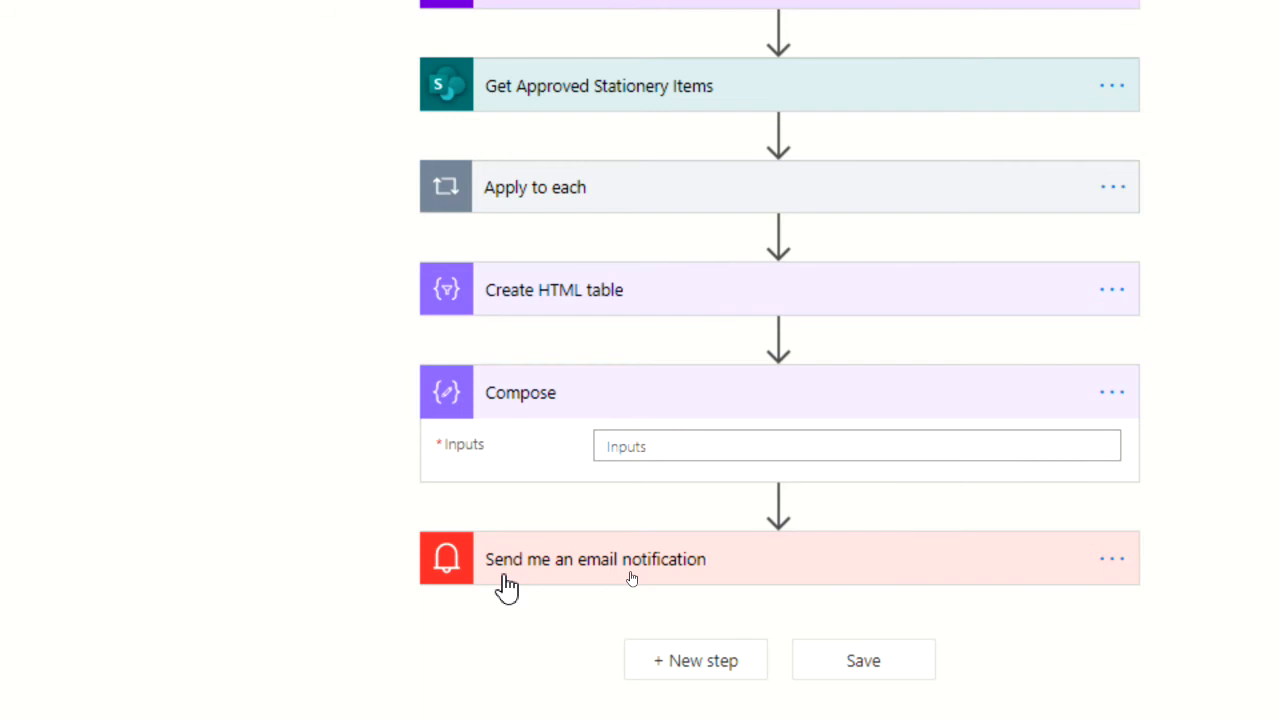
# Start a replace() expression for the Compose action's Inputs and review the function's text, oldText and newText parameters.
pyautogui.click(649, 448)
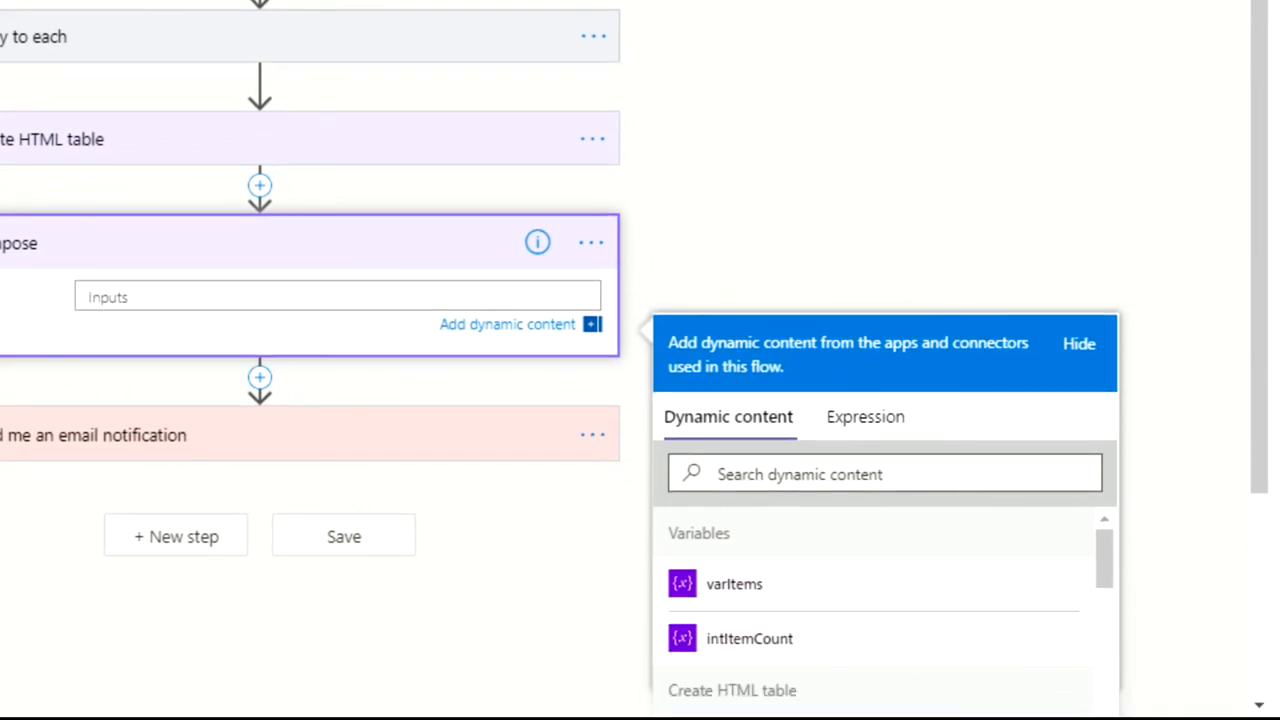
pyautogui.click(866, 420)
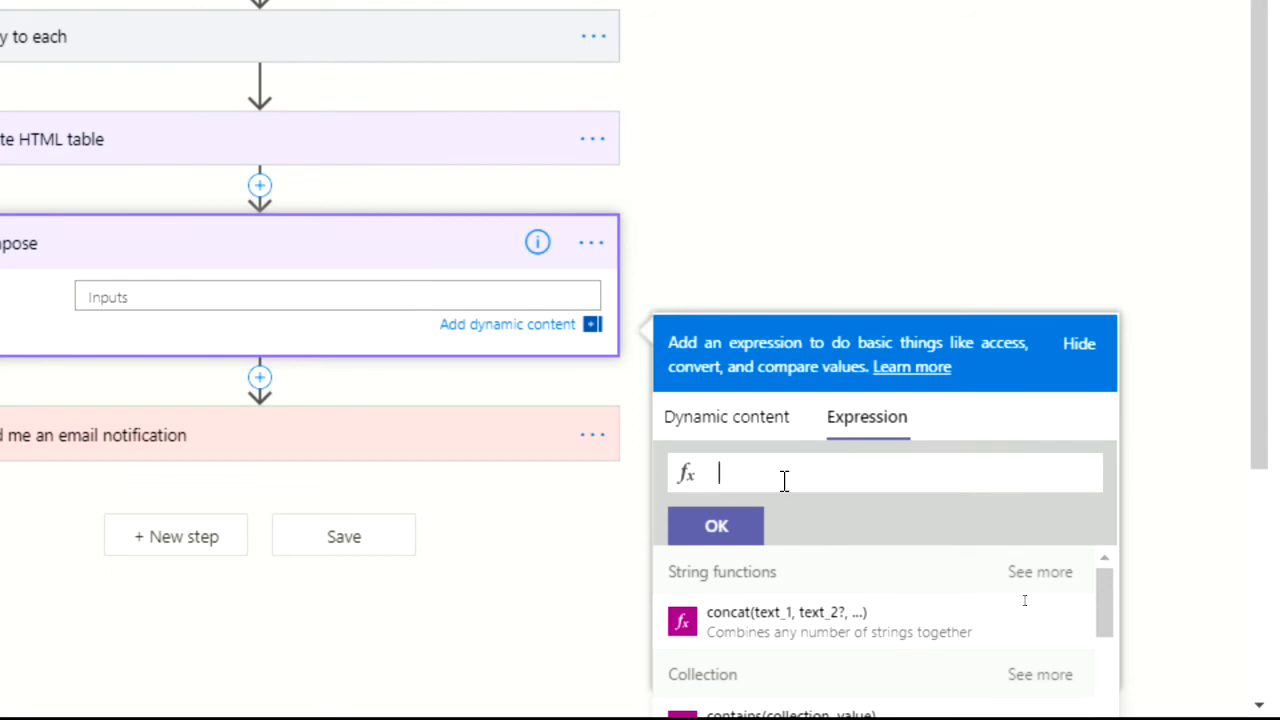
pyautogui.write('repla')
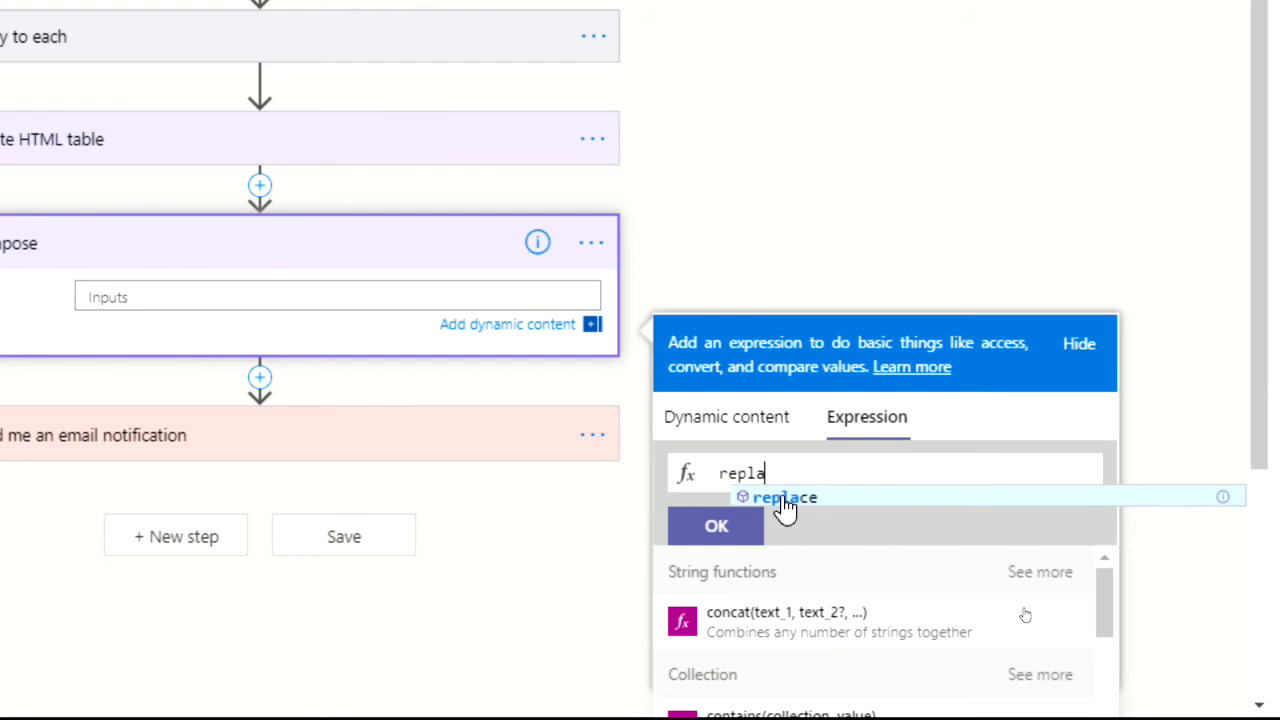
pyautogui.click(783, 500)
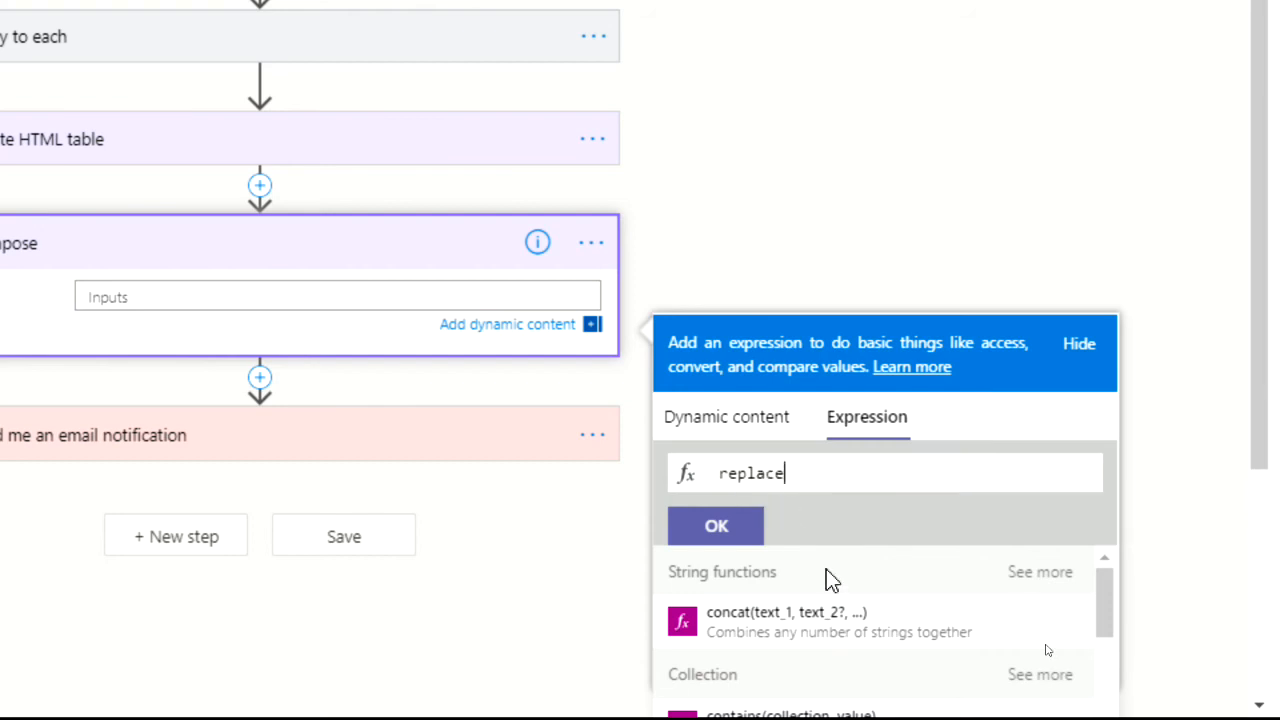
pyautogui.write('(')
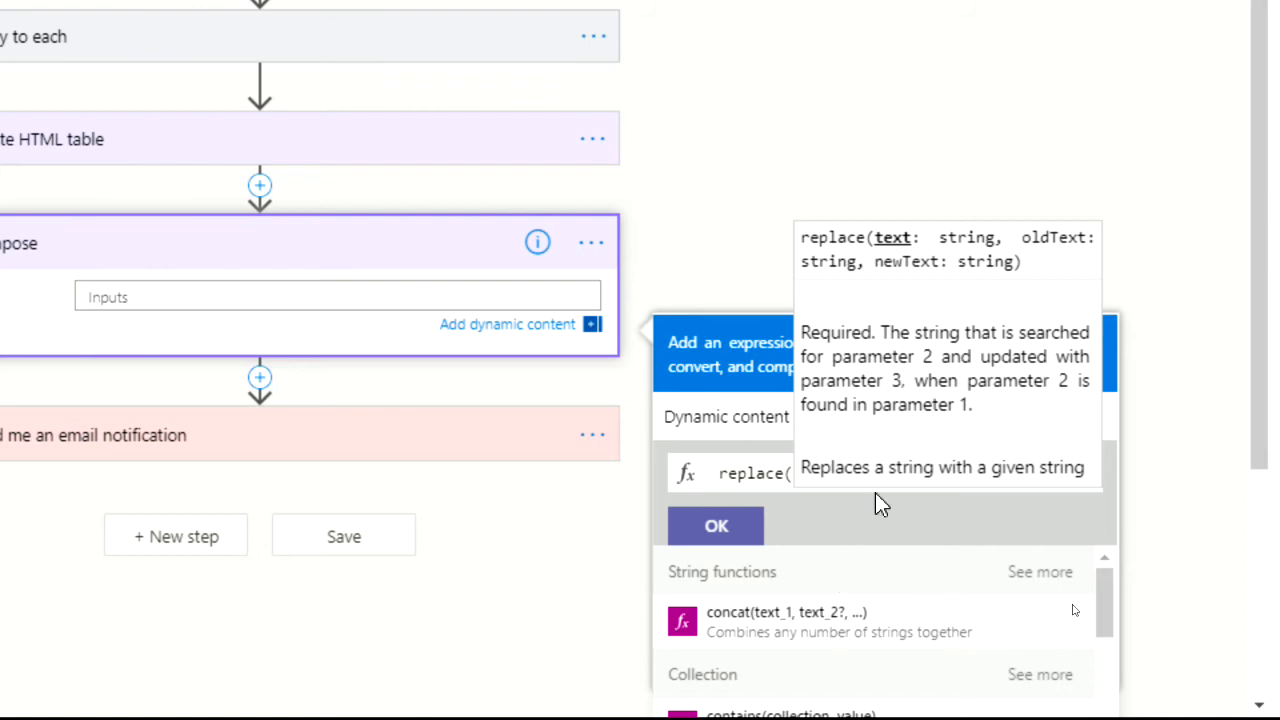
pyautogui.click(785, 466)
pyautogui.click(797, 475)
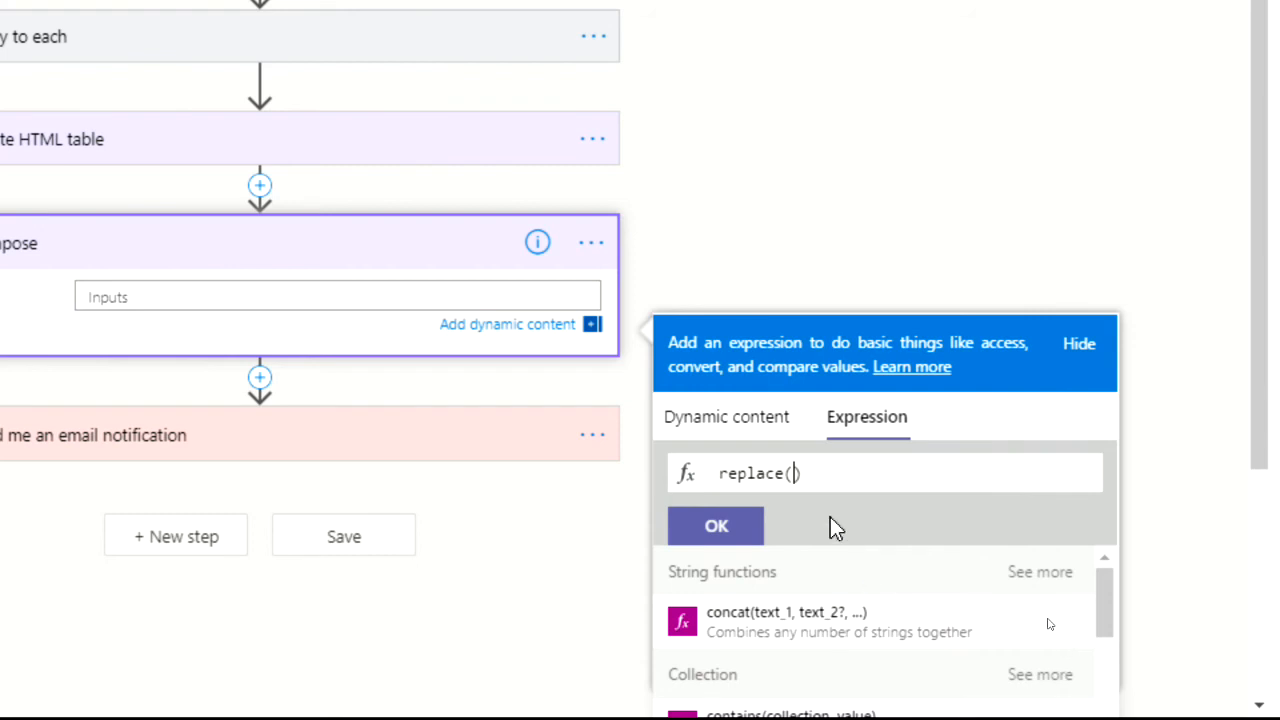
pyautogui.press('BackSpace')
pyautogui.write('(')
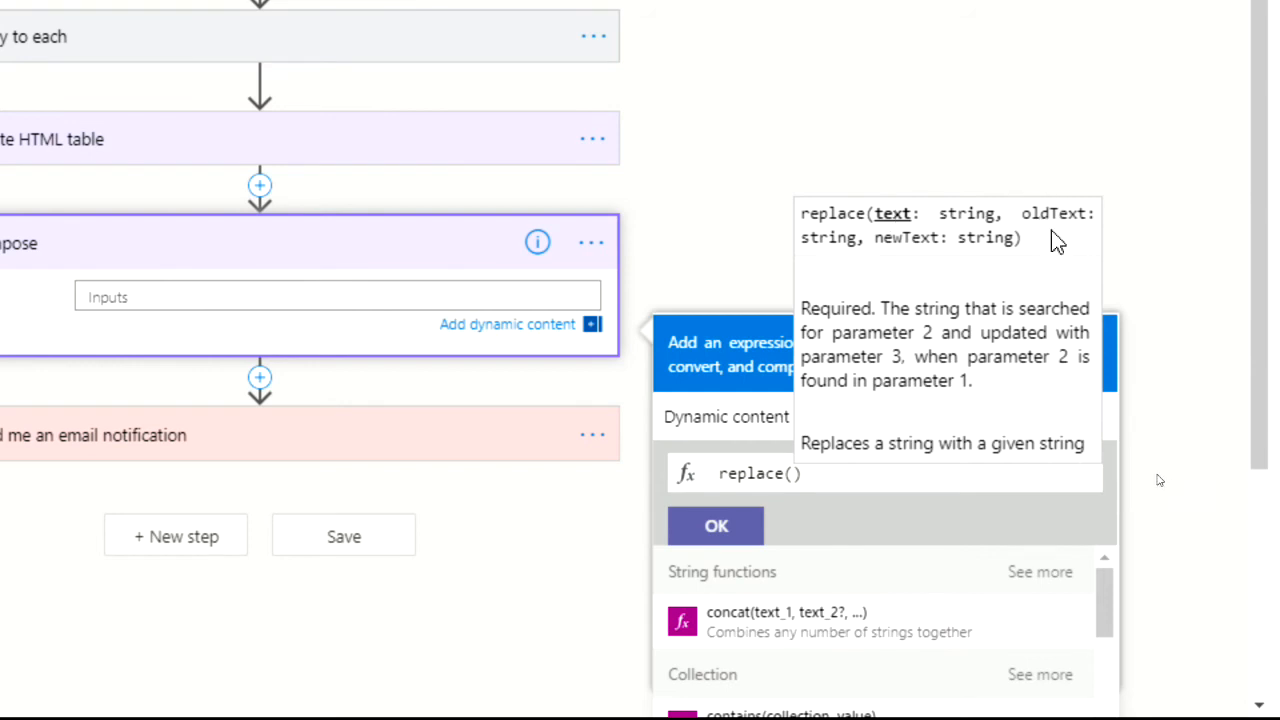
pyautogui.doubleClick(897, 240)
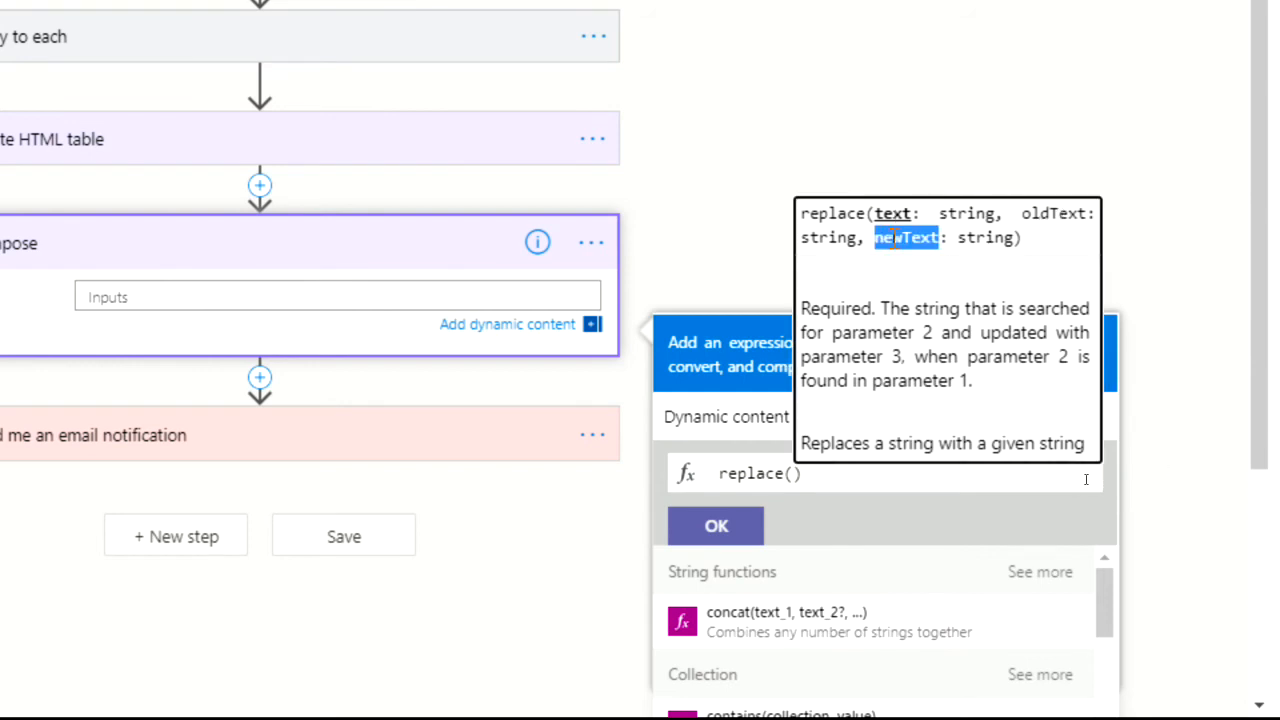
pyautogui.click(801, 473)
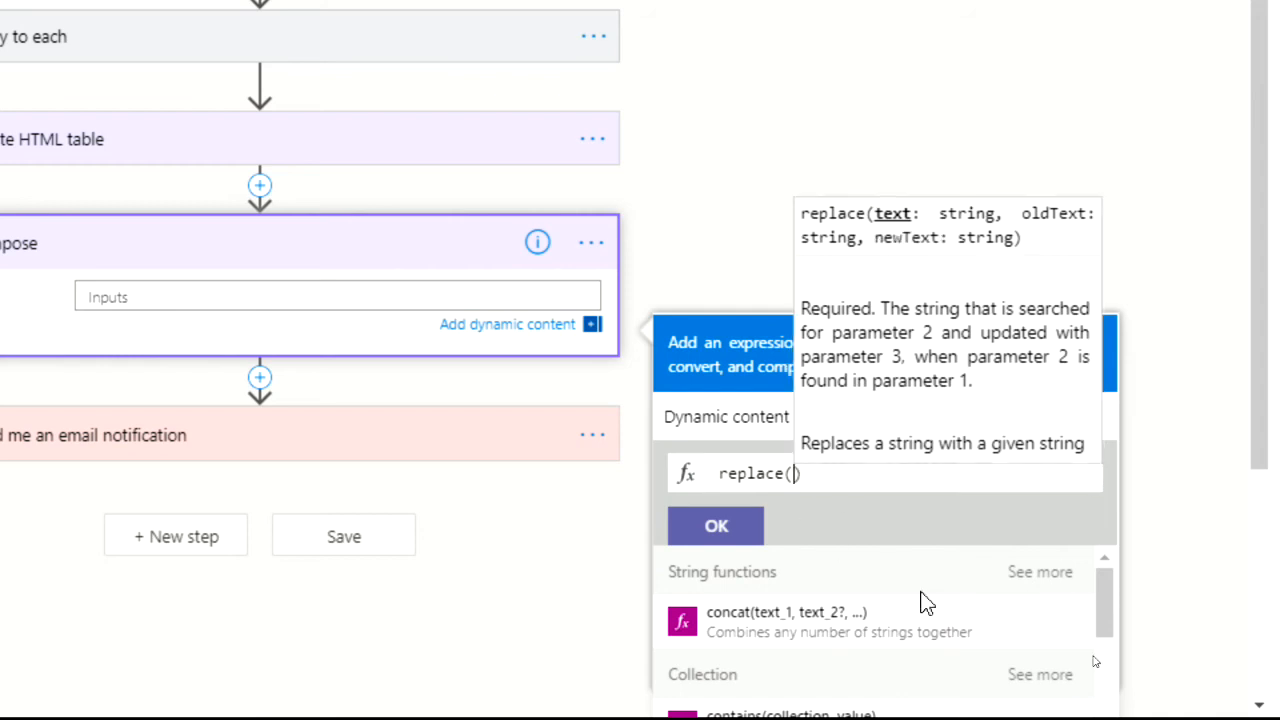
# Enter body('Create_HTML_table') as the first argument of the replace expression.
pyautogui.write('body')
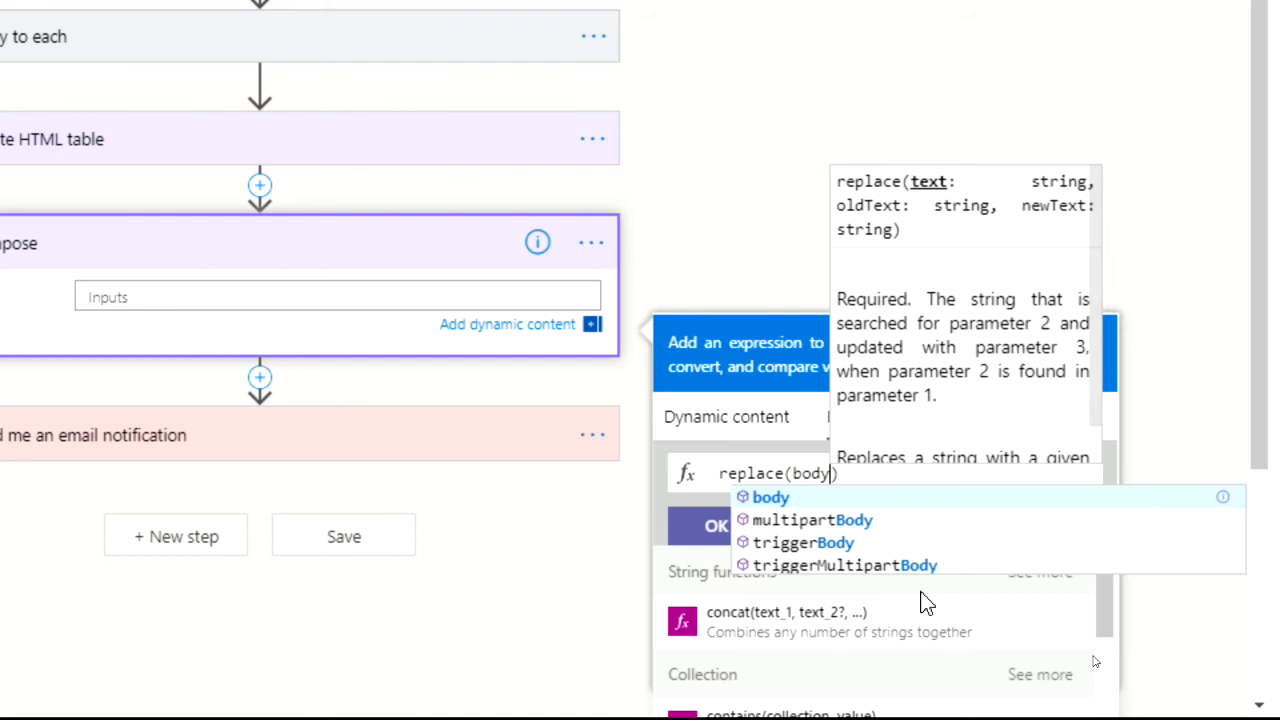
pyautogui.press('Return')
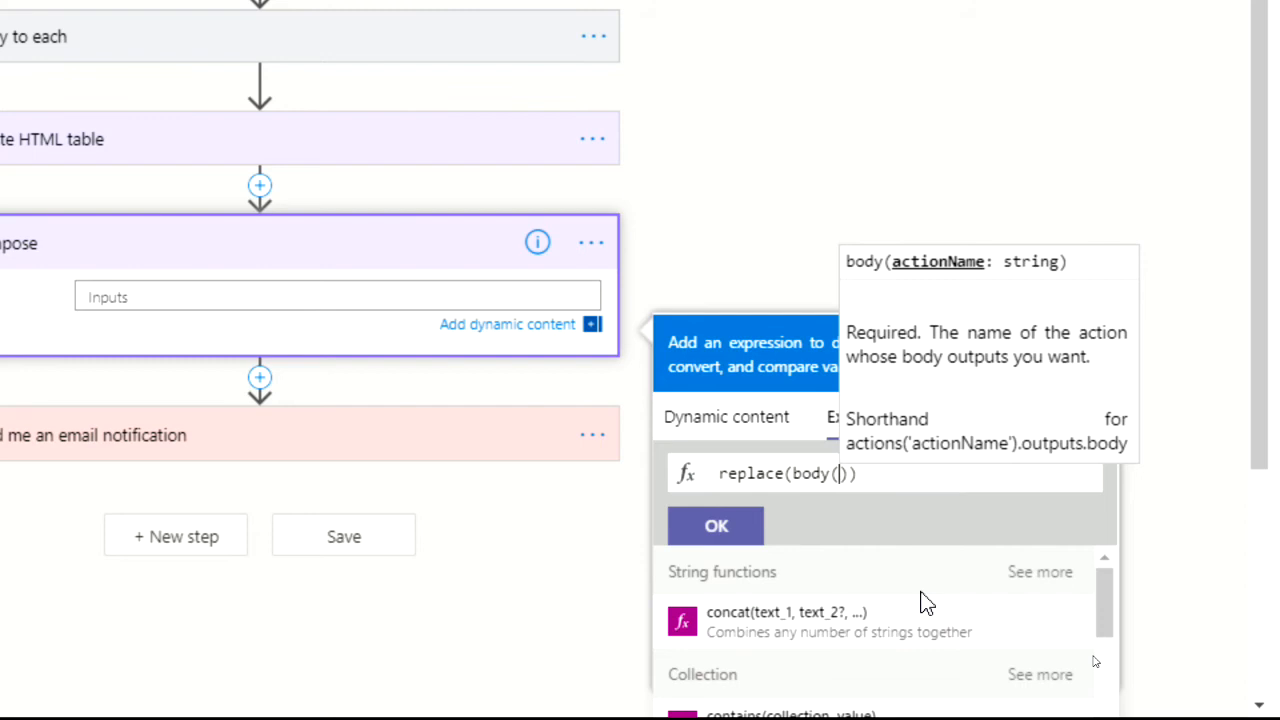
pyautogui.write("'")
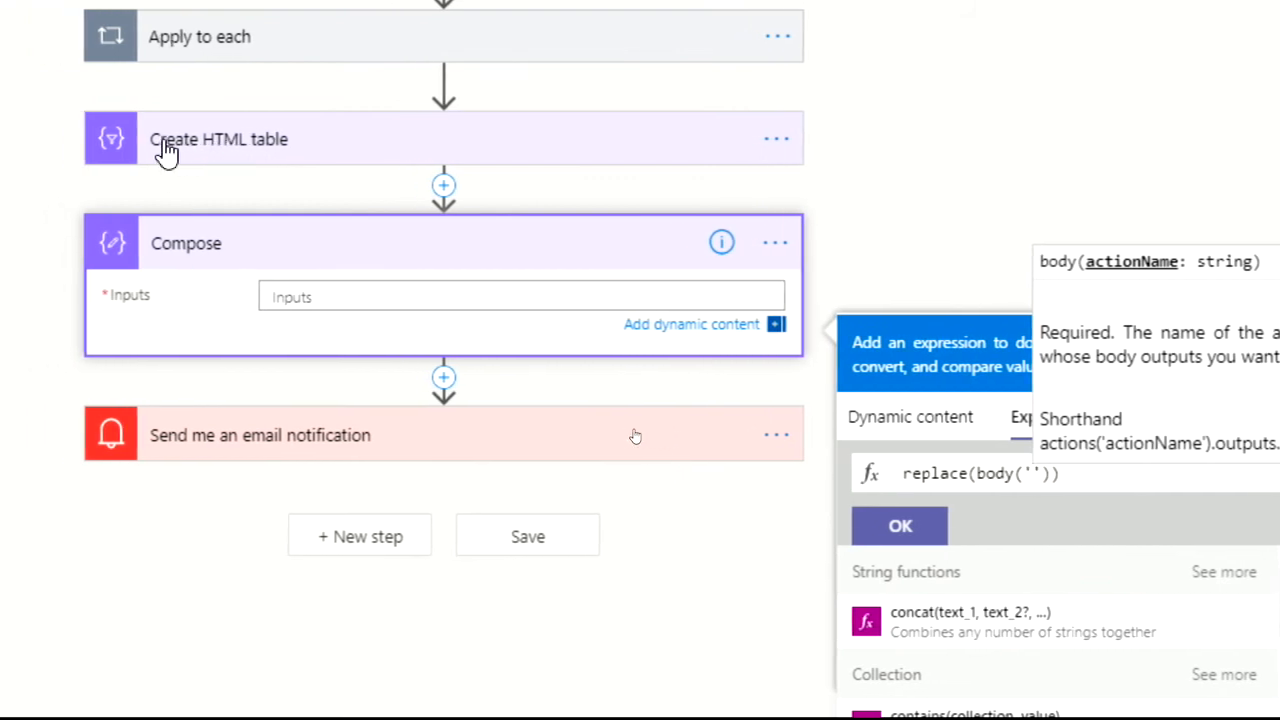
pyautogui.write('Create')
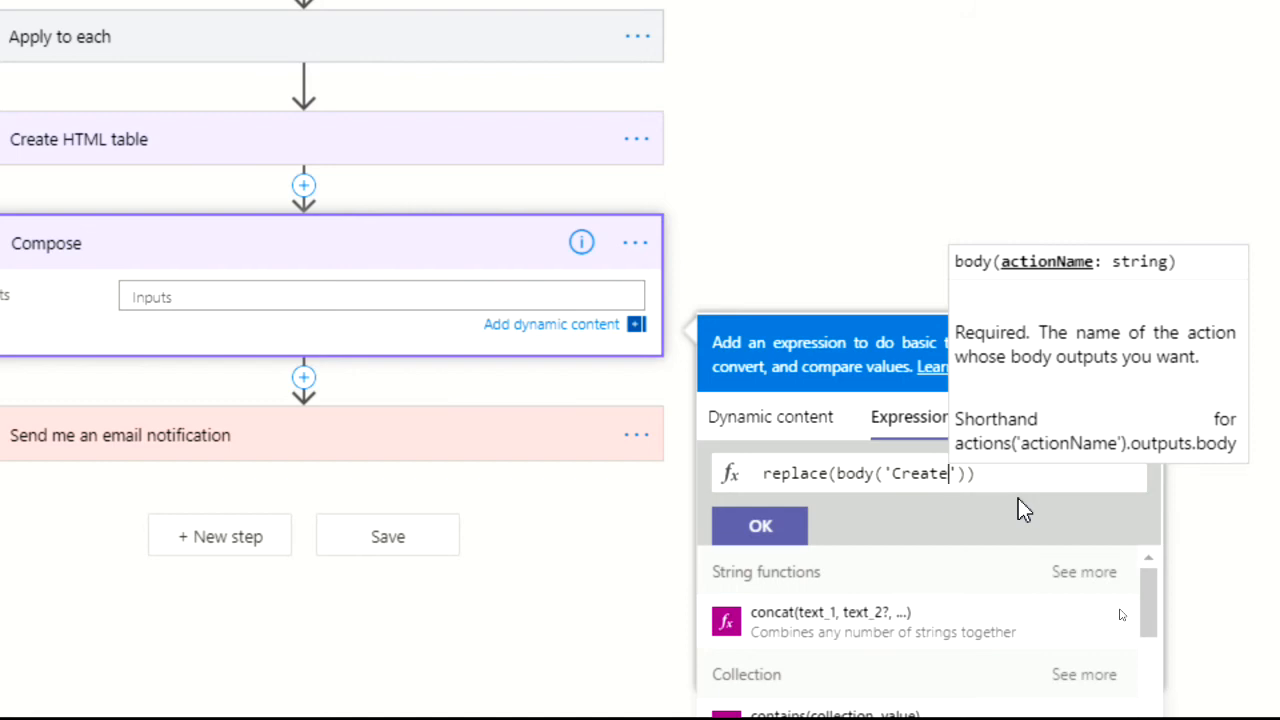
pyautogui.write('_')
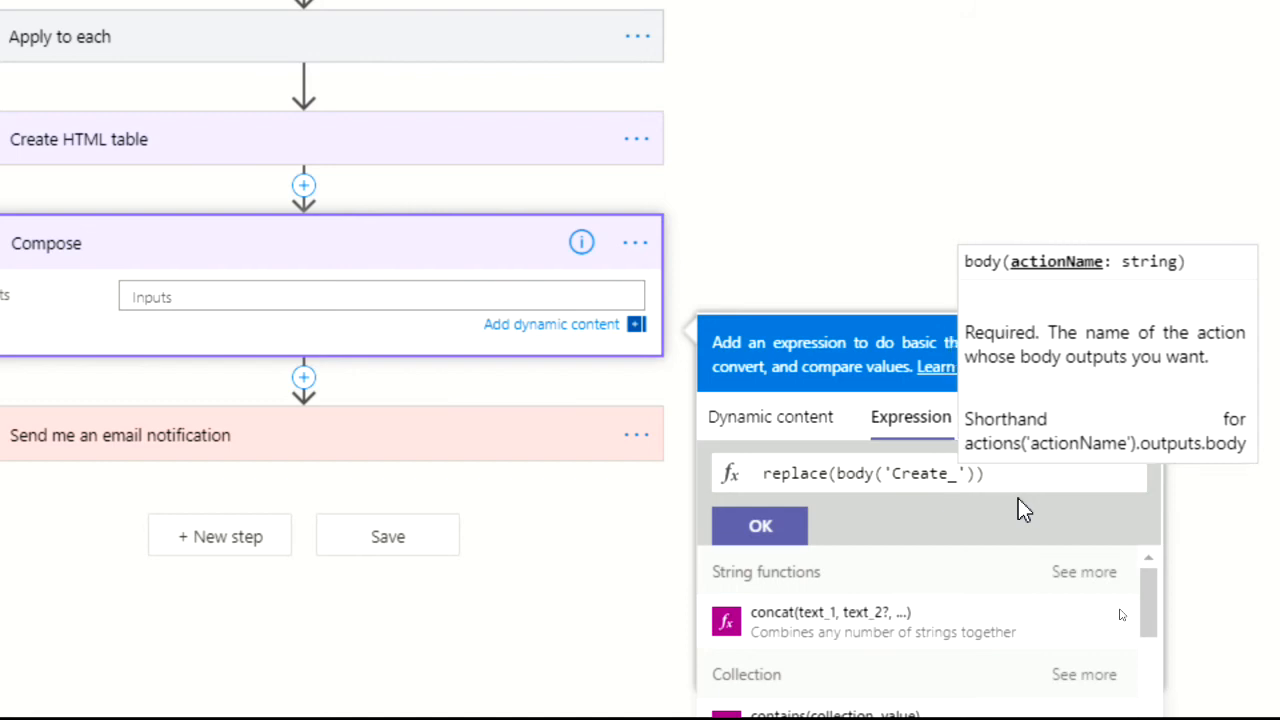
pyautogui.write('HTML')
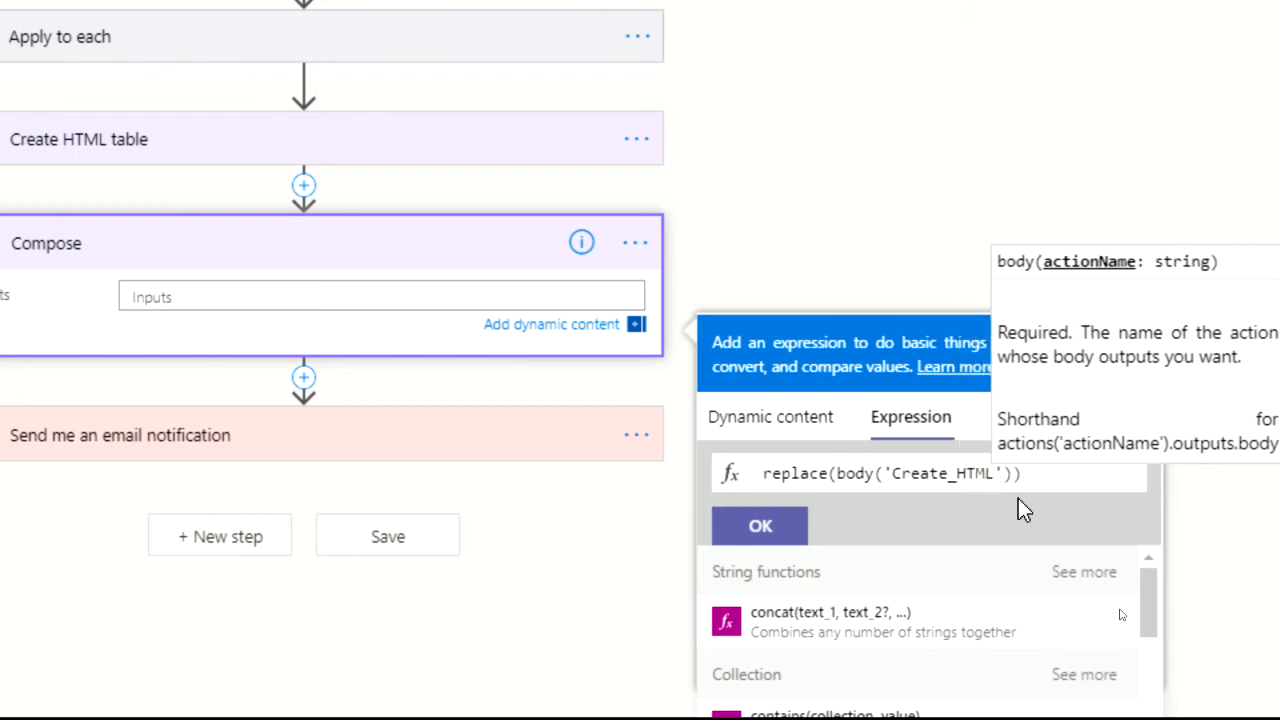
pyautogui.write('_table')
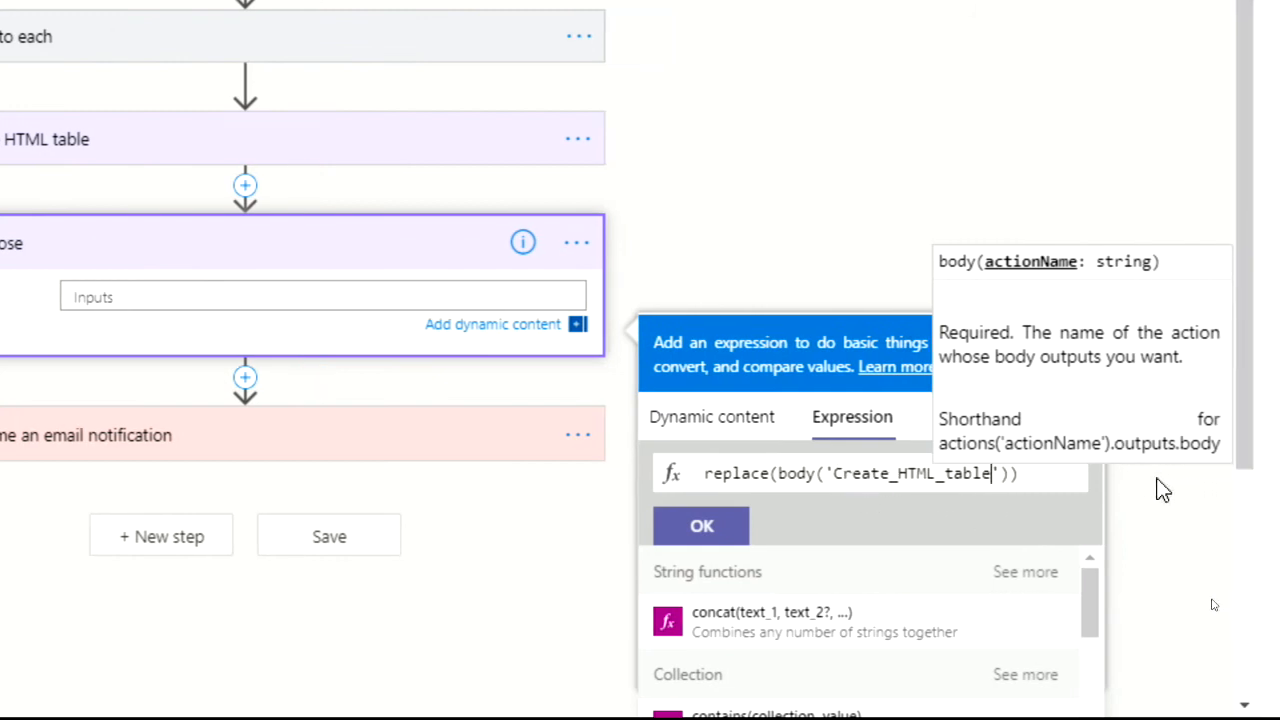
pyautogui.press('Right')
pyautogui.press('Right')
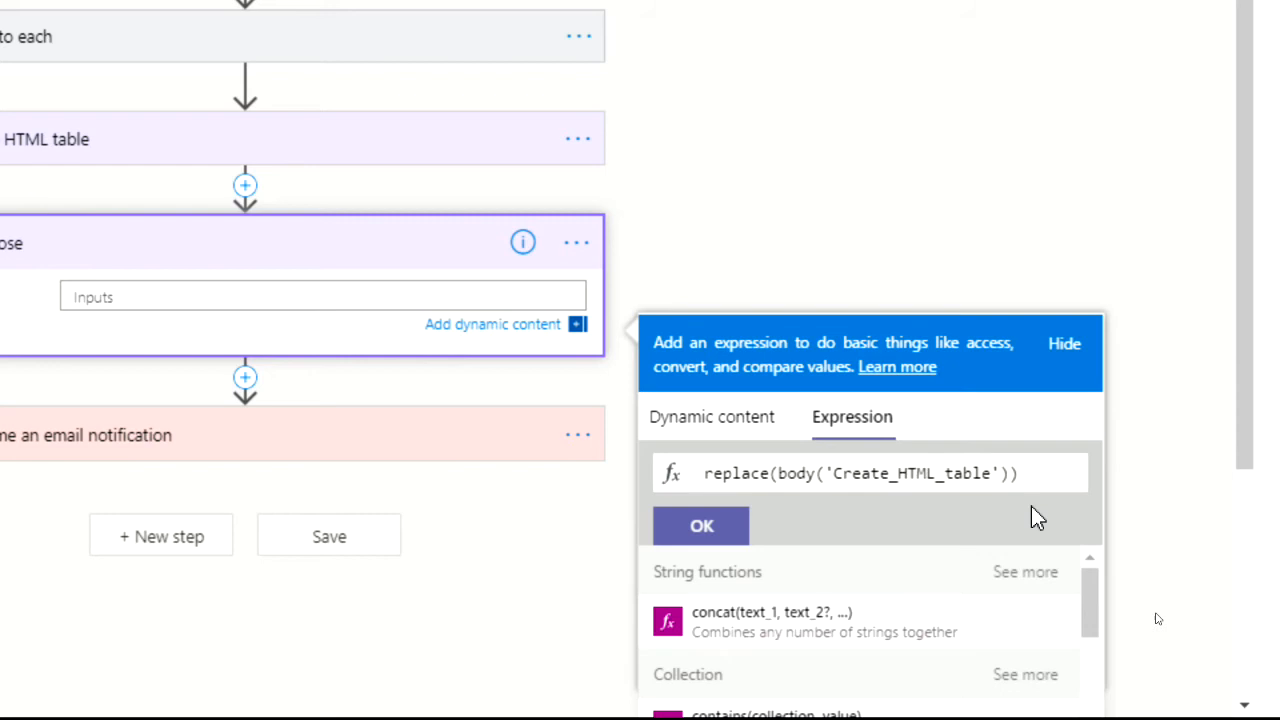
# Enter '<table>' as the oldText argument of the replace expression and open the quoted newText argument.
pyautogui.write(',')
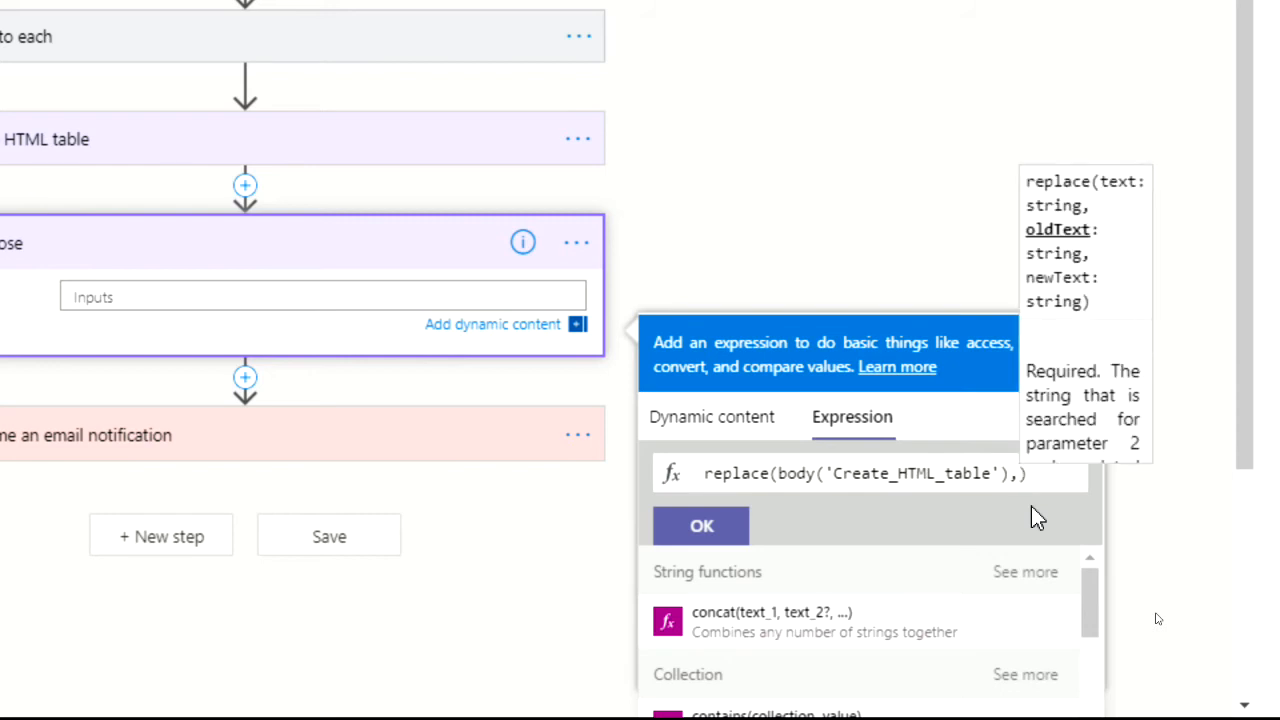
pyautogui.write("'<")
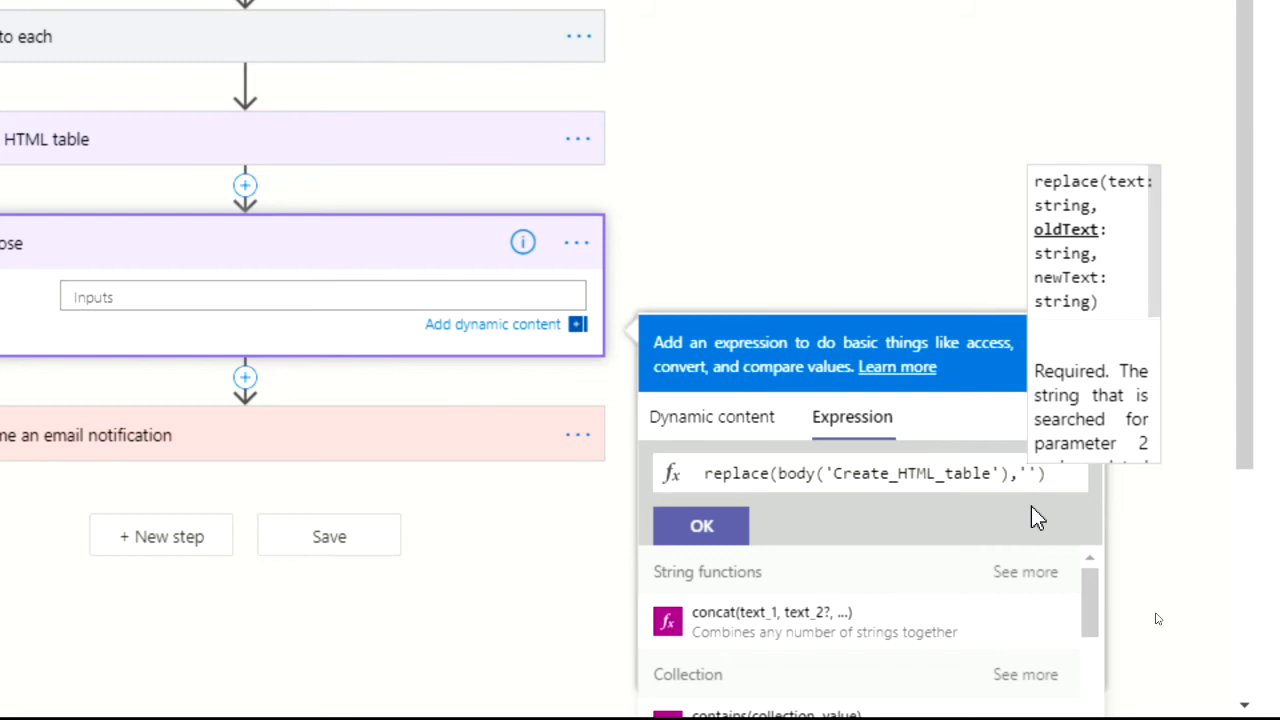
pyautogui.write('table>')
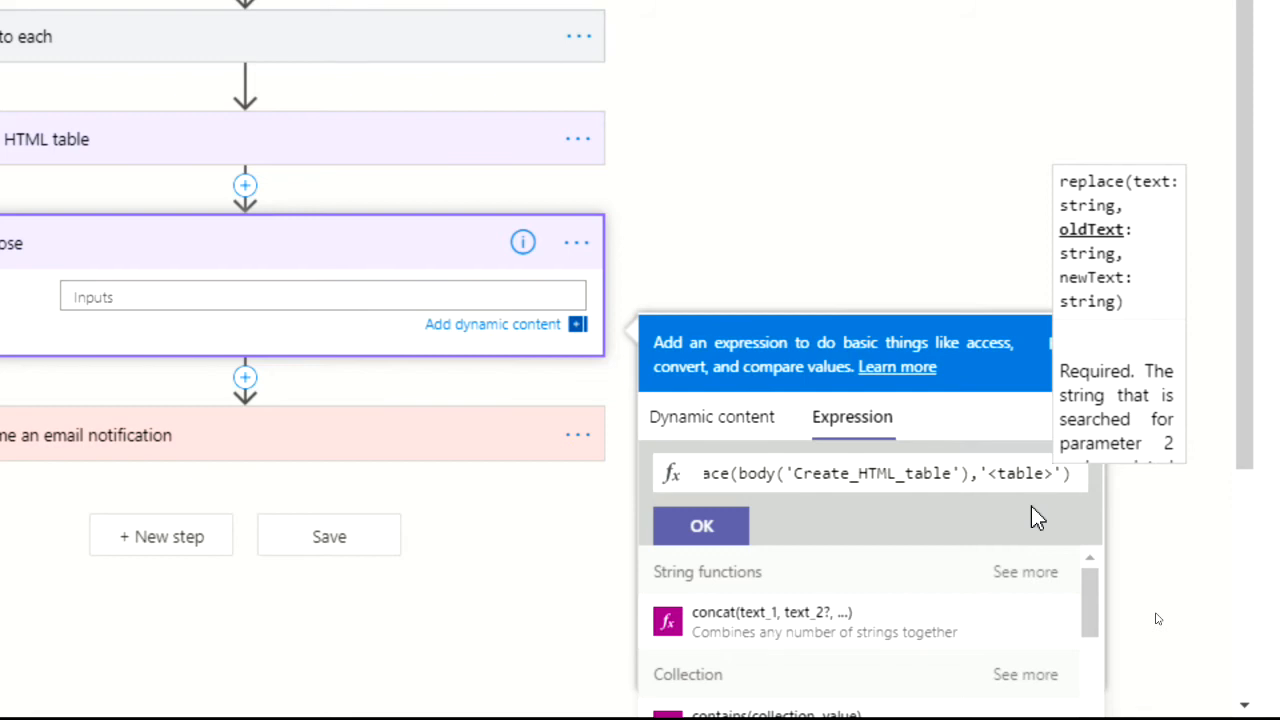
pyautogui.write("',")
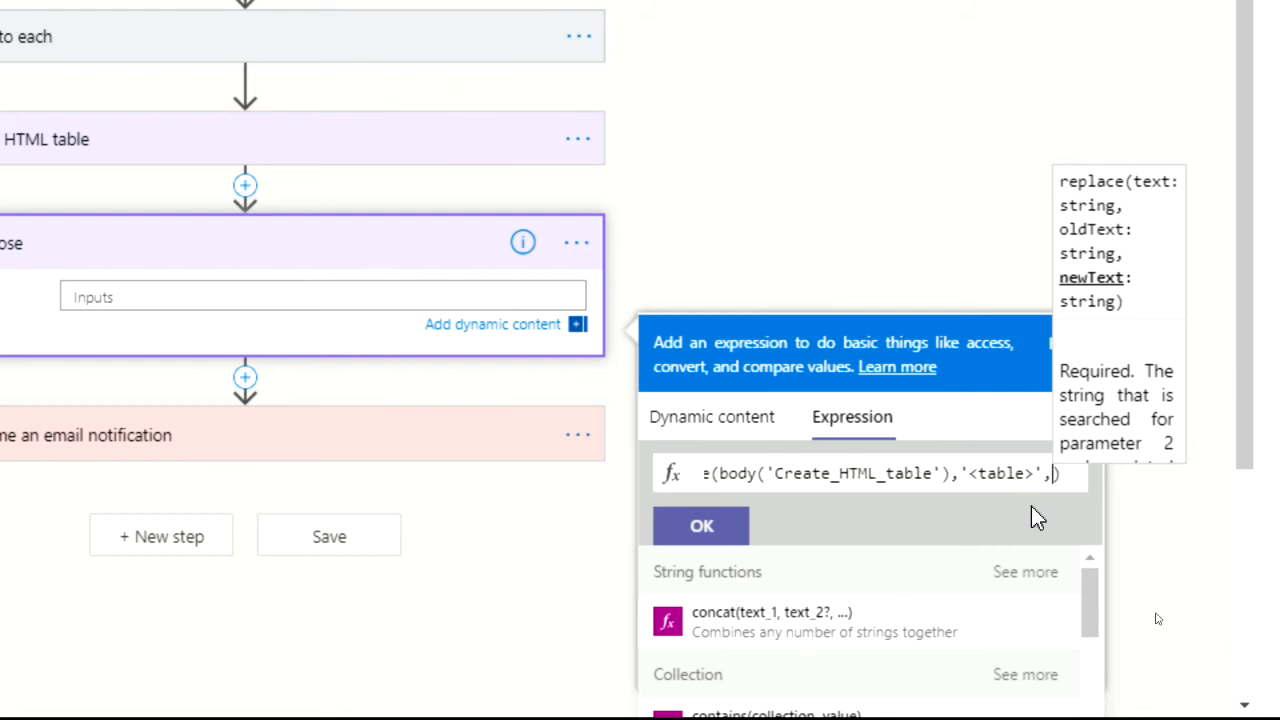
pyautogui.write("'")
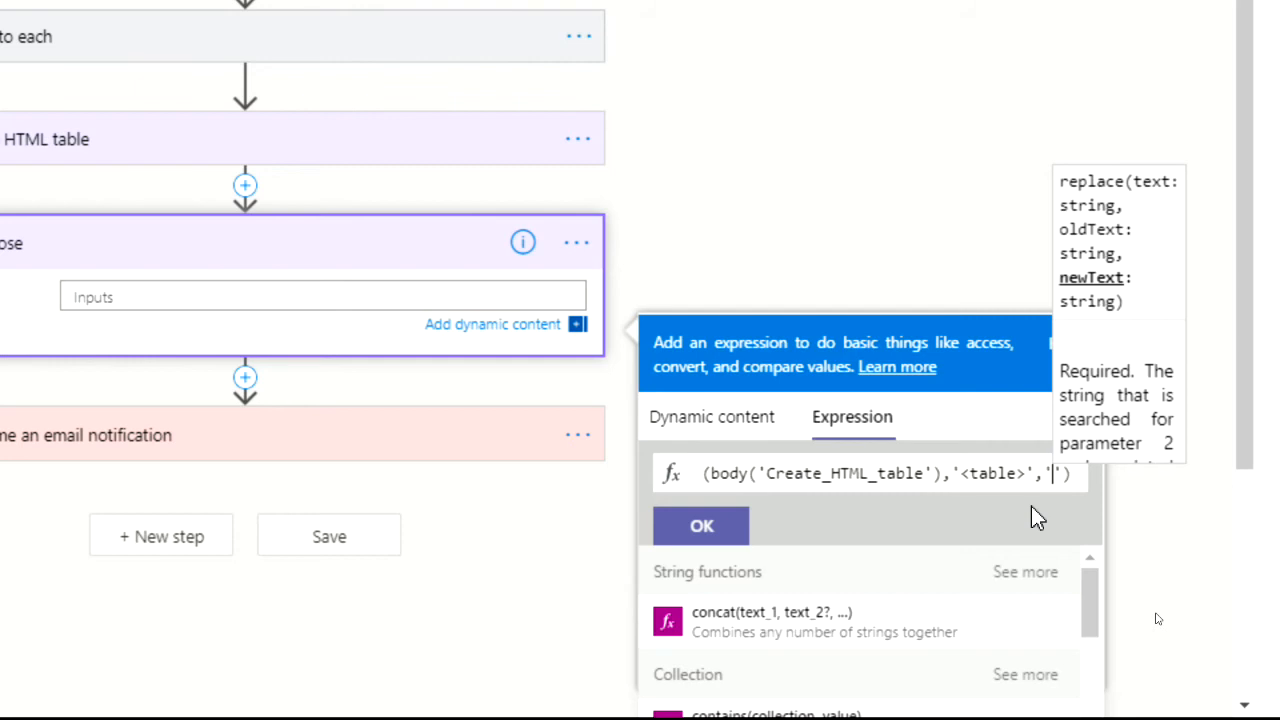
# Begin the newText argument with a table tag that has border="3" and width="400".
pyautogui.write('<table')
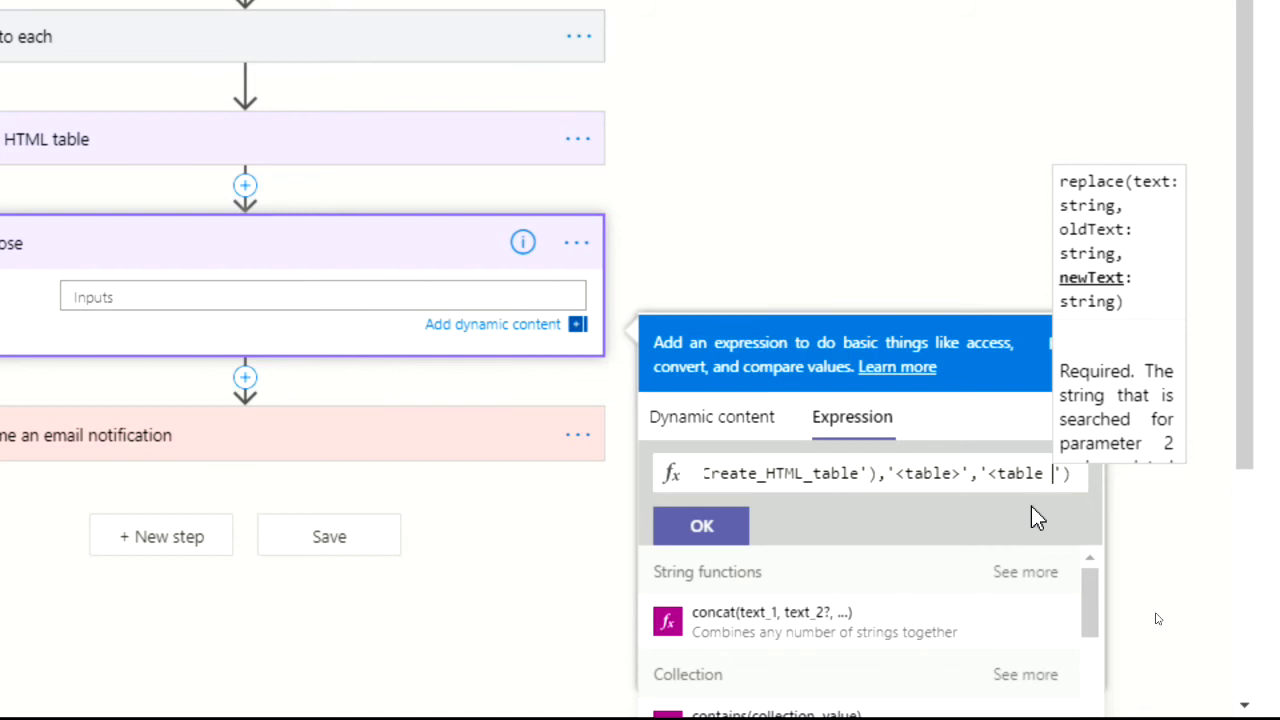
pyautogui.write(' border')
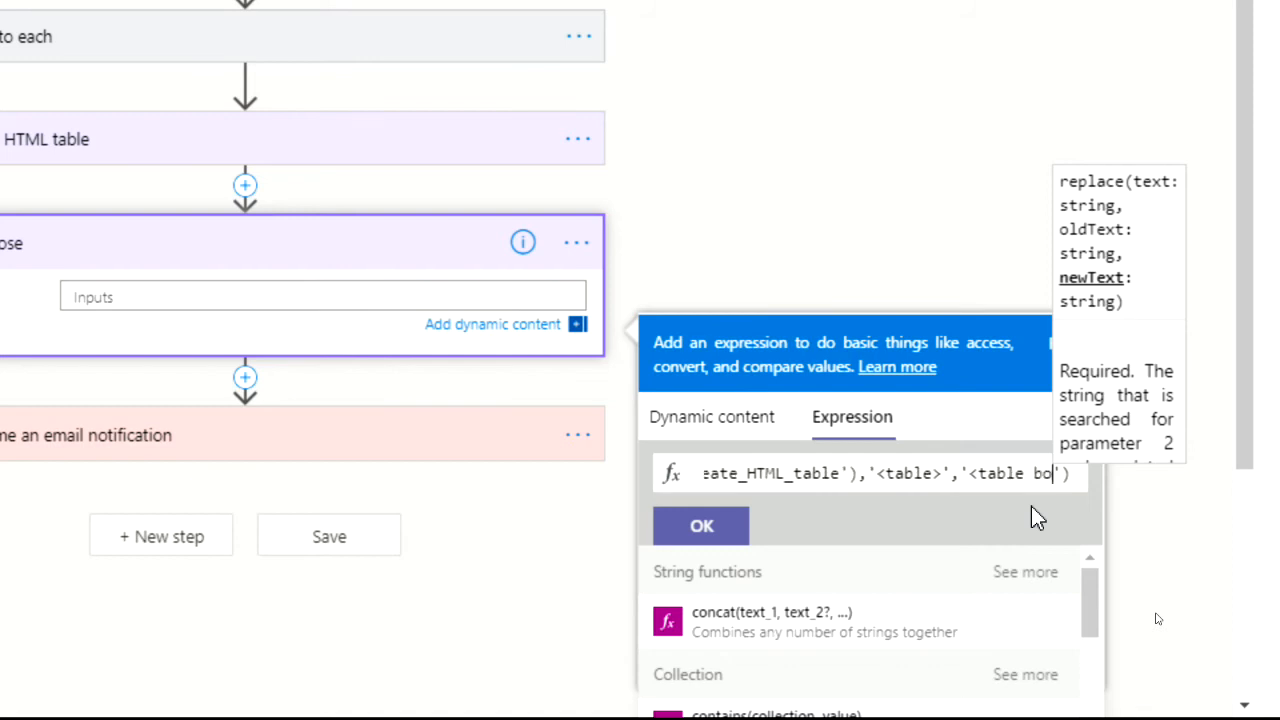
pyautogui.press('BackSpace')
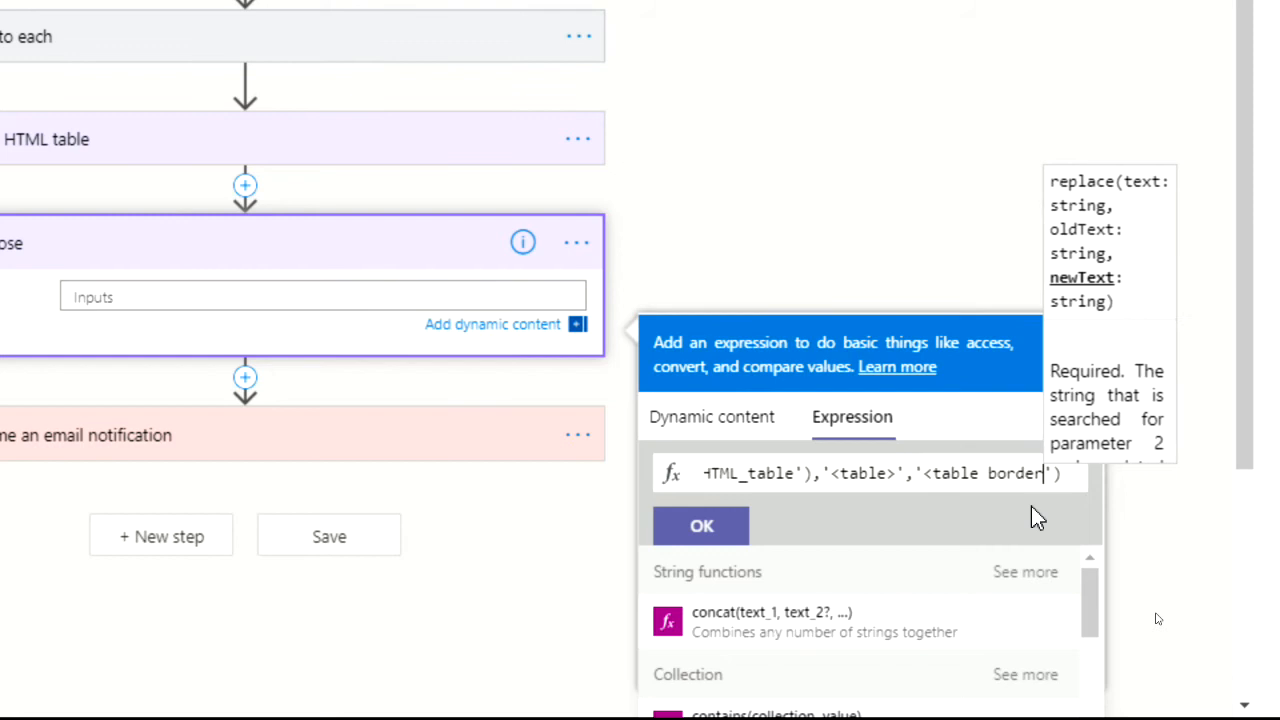
pyautogui.write('=')
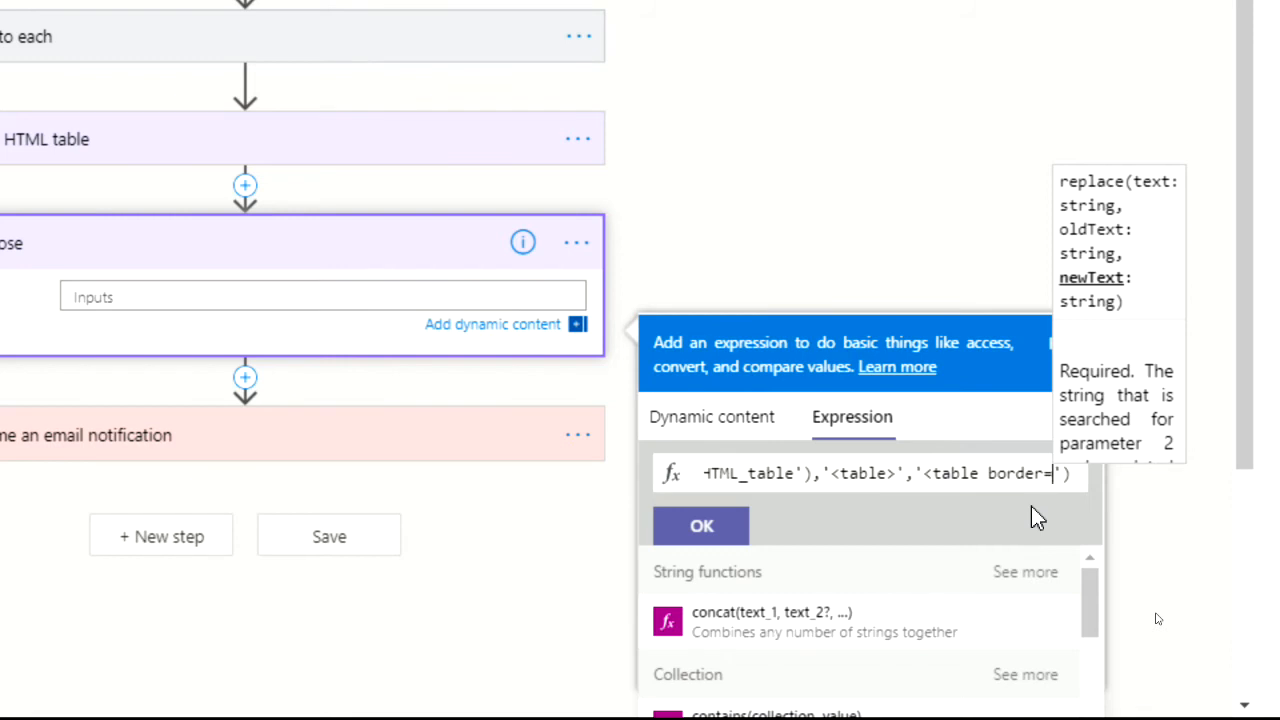
pyautogui.write('"')
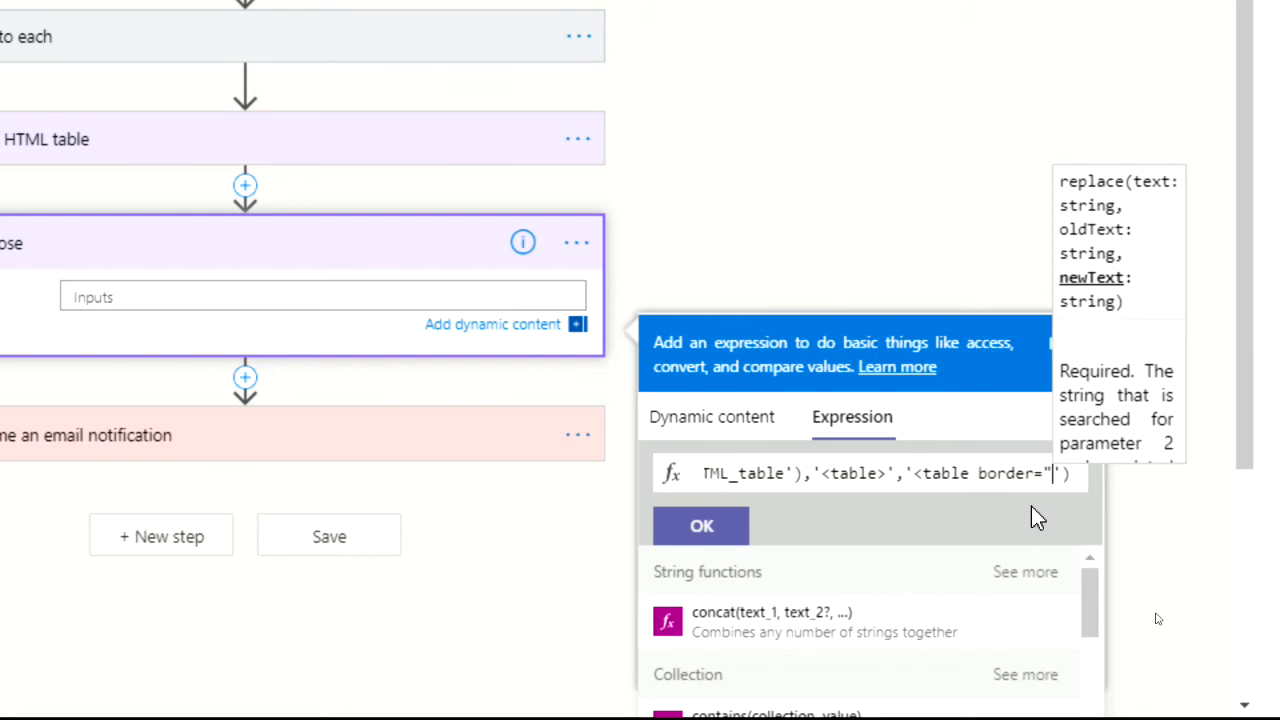
pyautogui.write('3"')
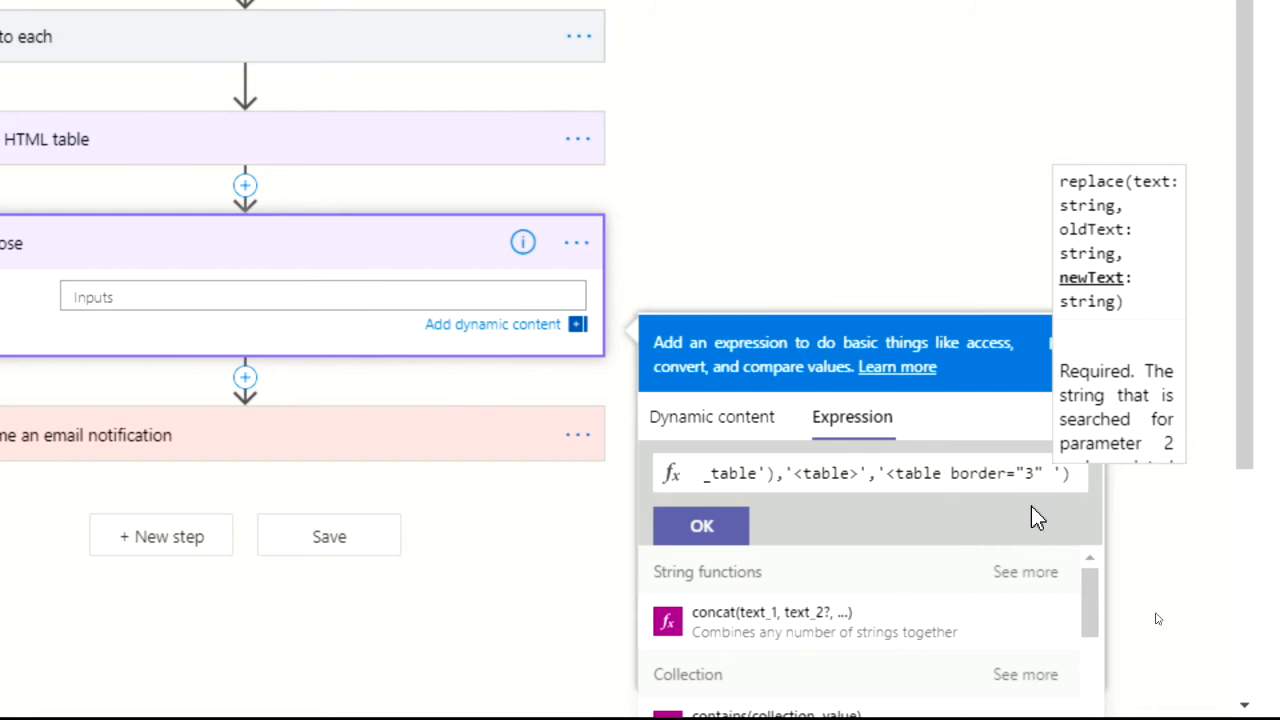
pyautogui.write('width')
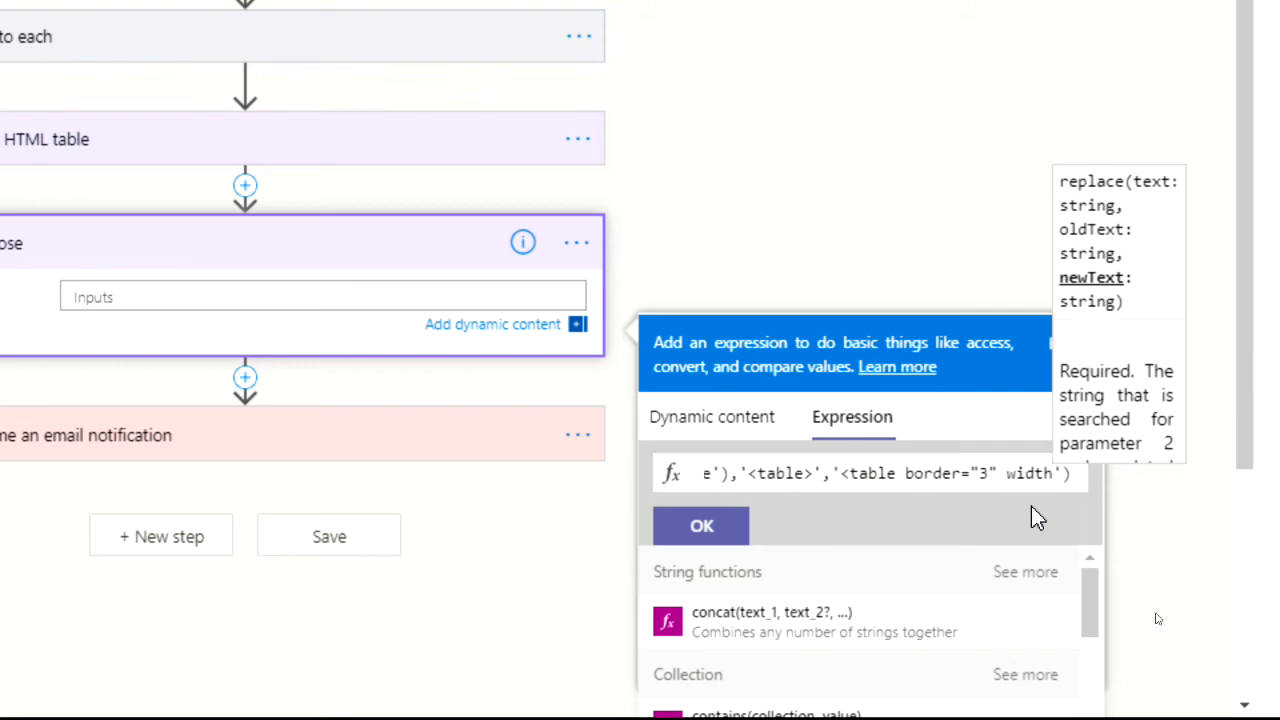
pyautogui.write('="400"')
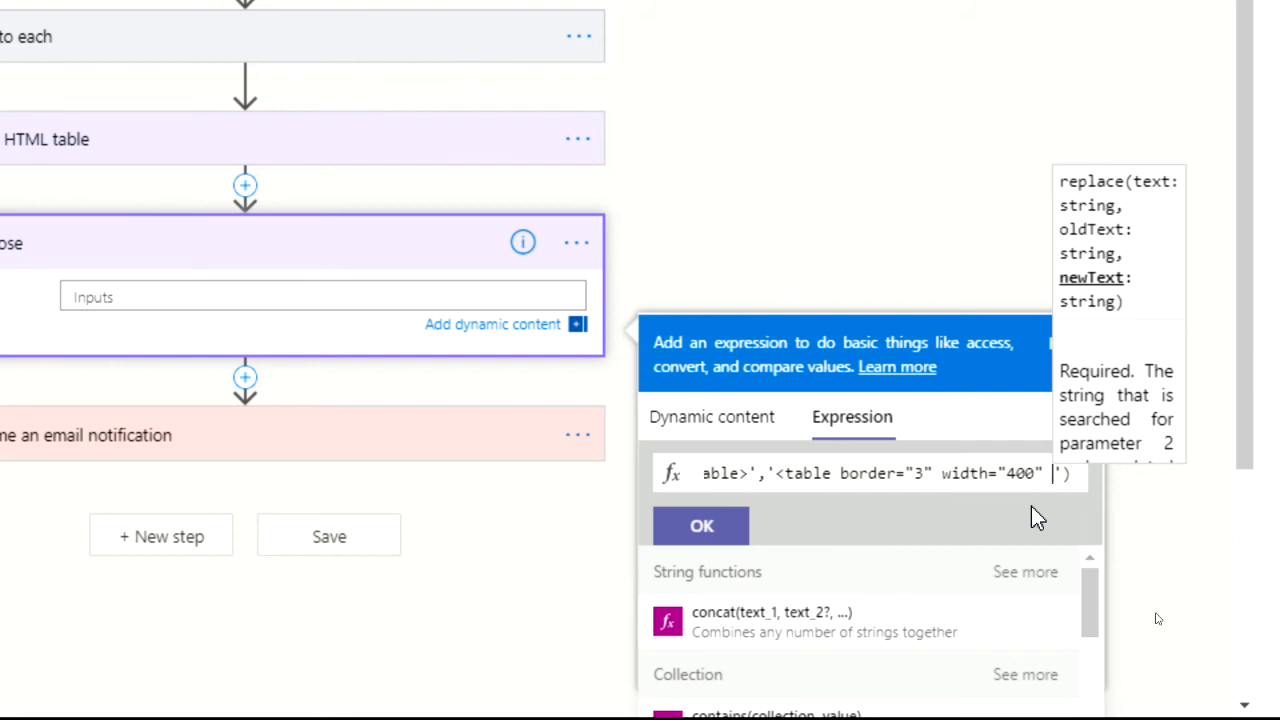
# Add bgcolor="0eeeba" to the replacement table tag and close the tag.
pyautogui.write('bgcolo')
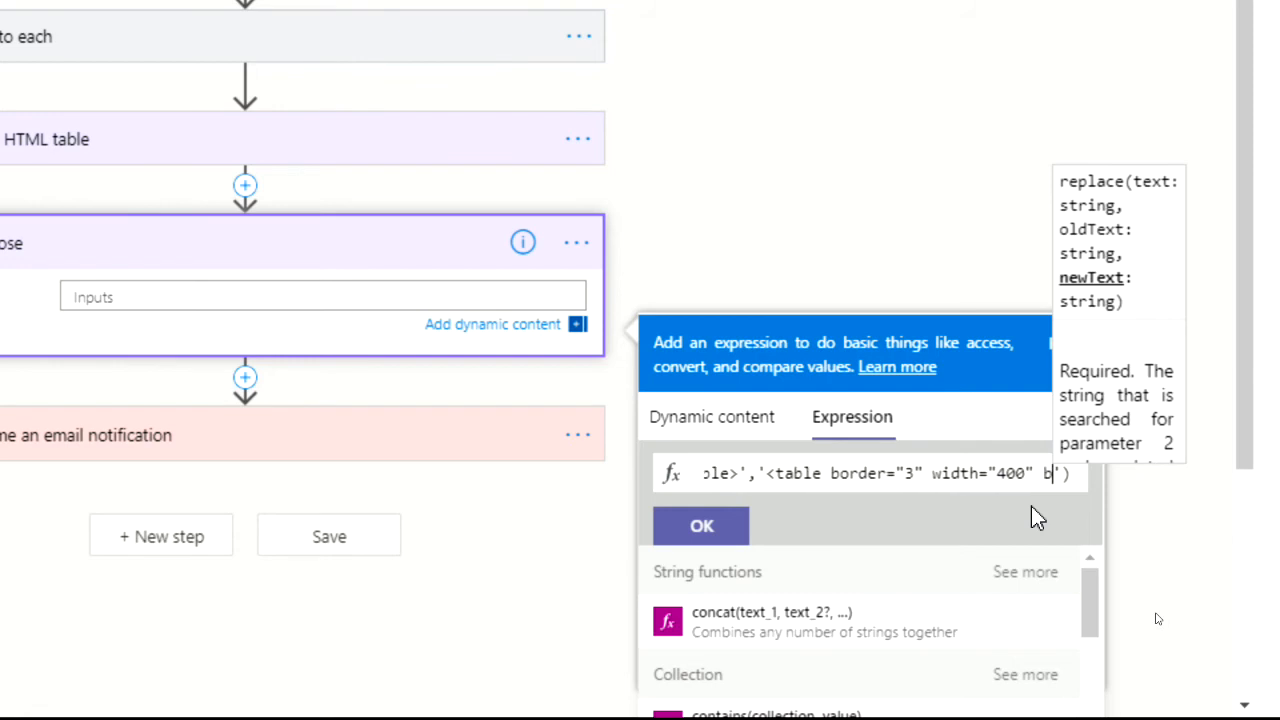
pyautogui.write('r')
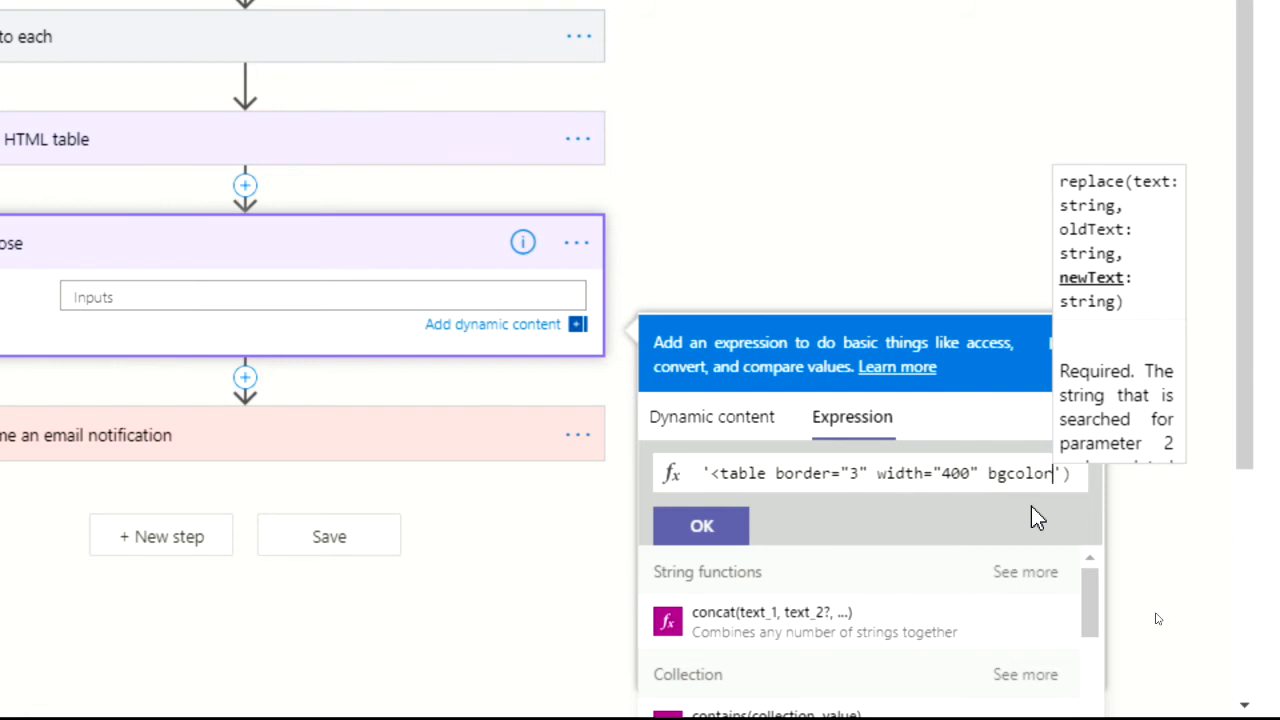
pyautogui.write('="')
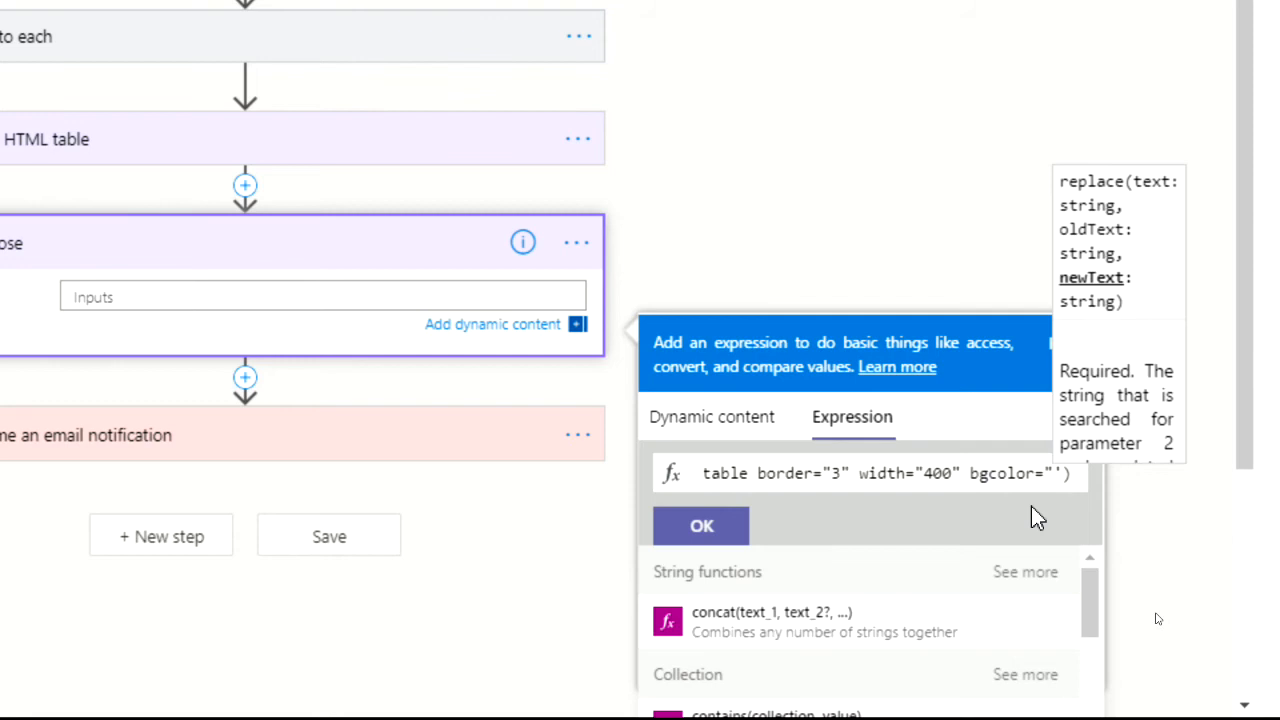
pyautogui.write('0e')
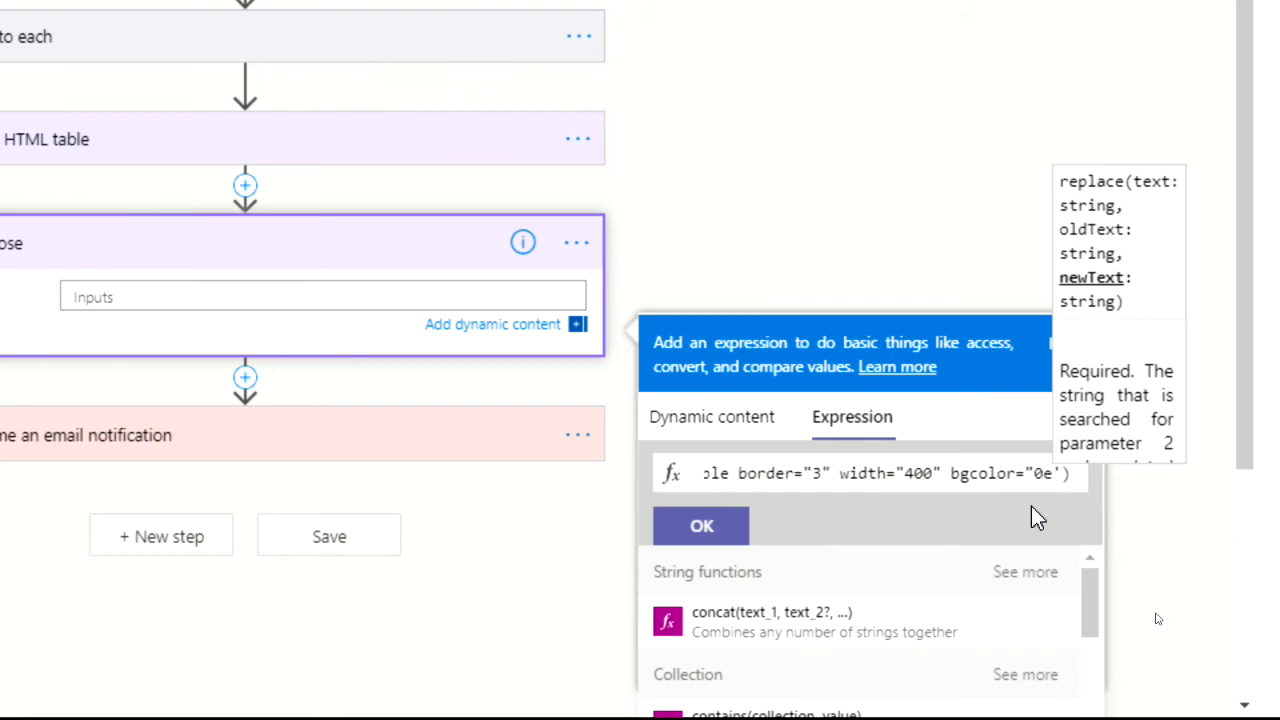
pyautogui.write('ee')
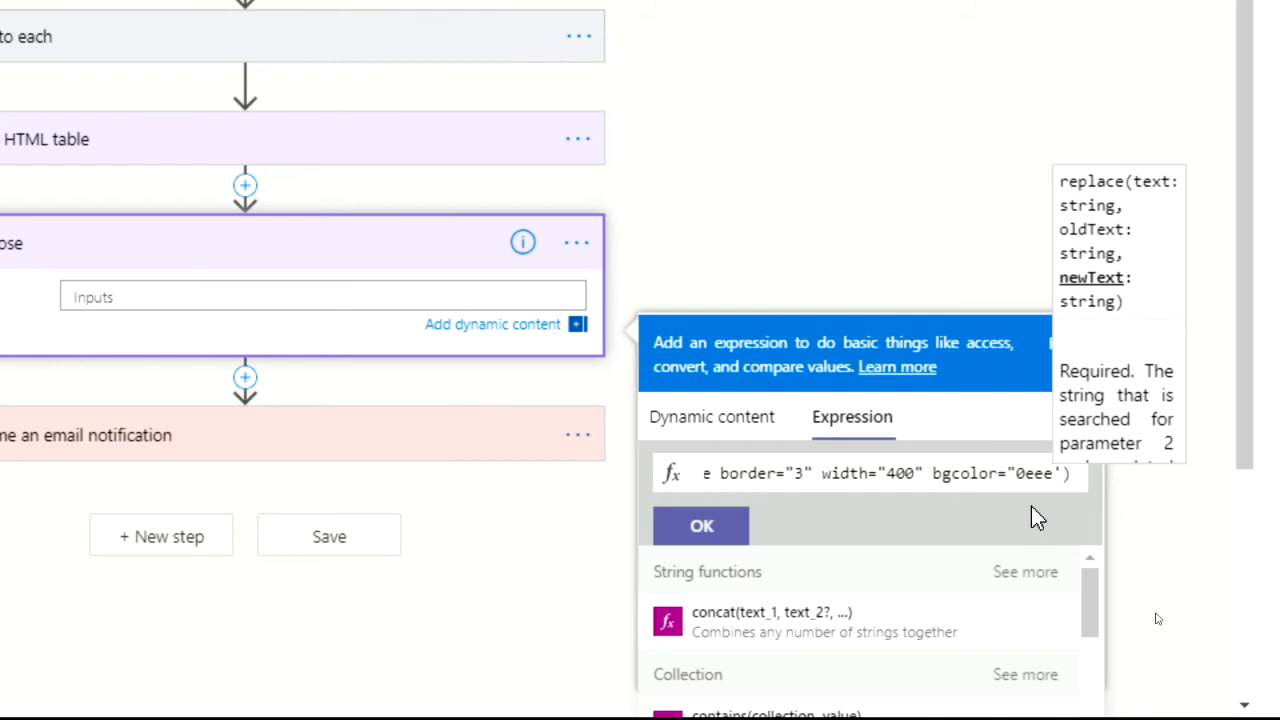
pyautogui.write('ba')
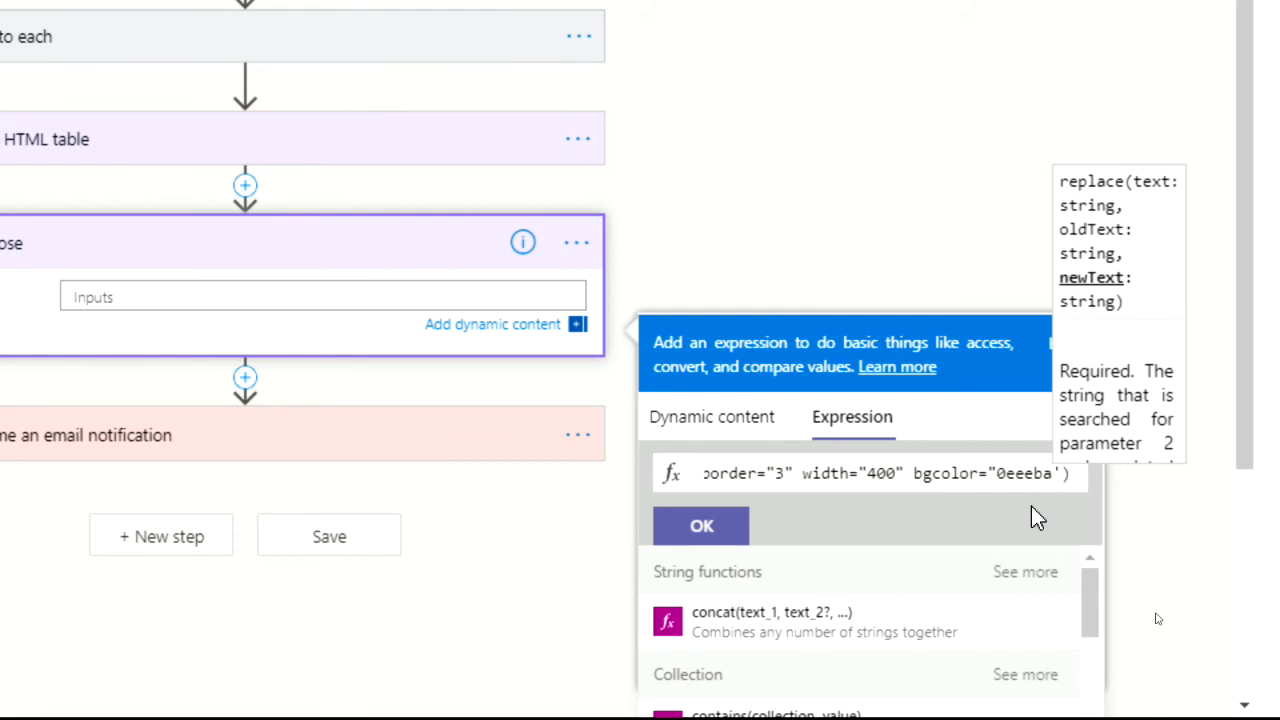
pyautogui.write('"')
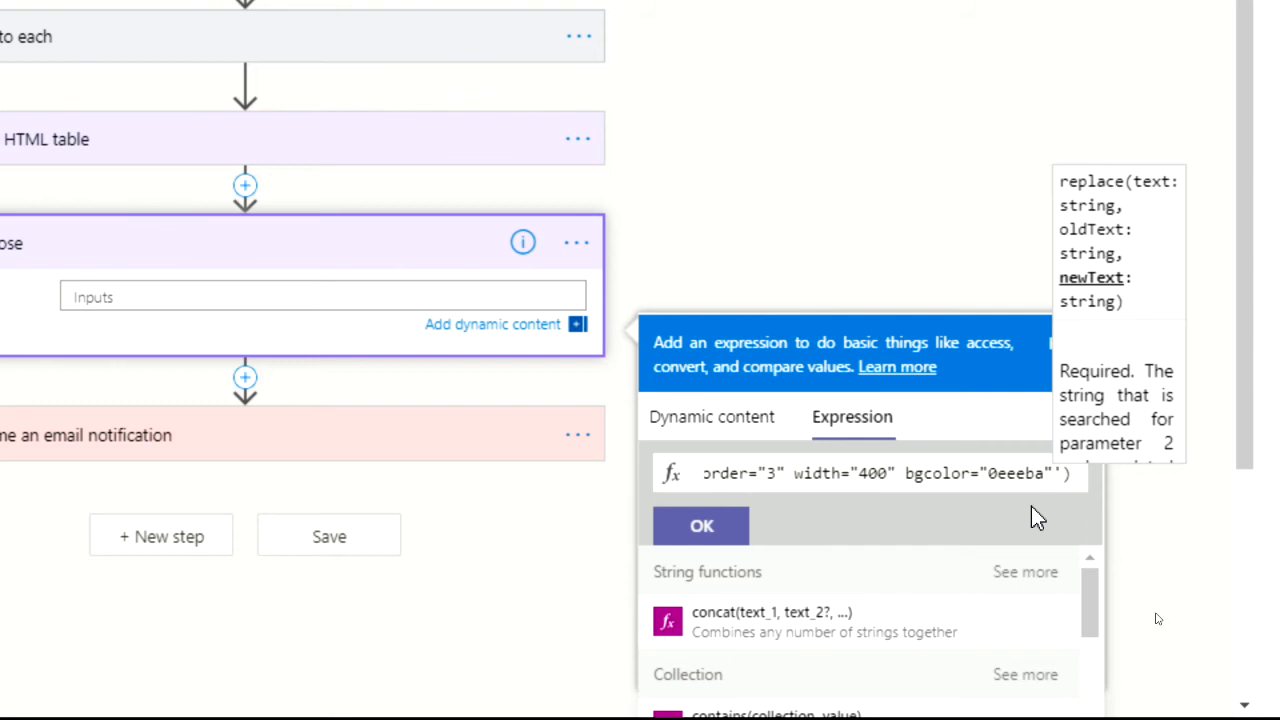
pyautogui.write('>')
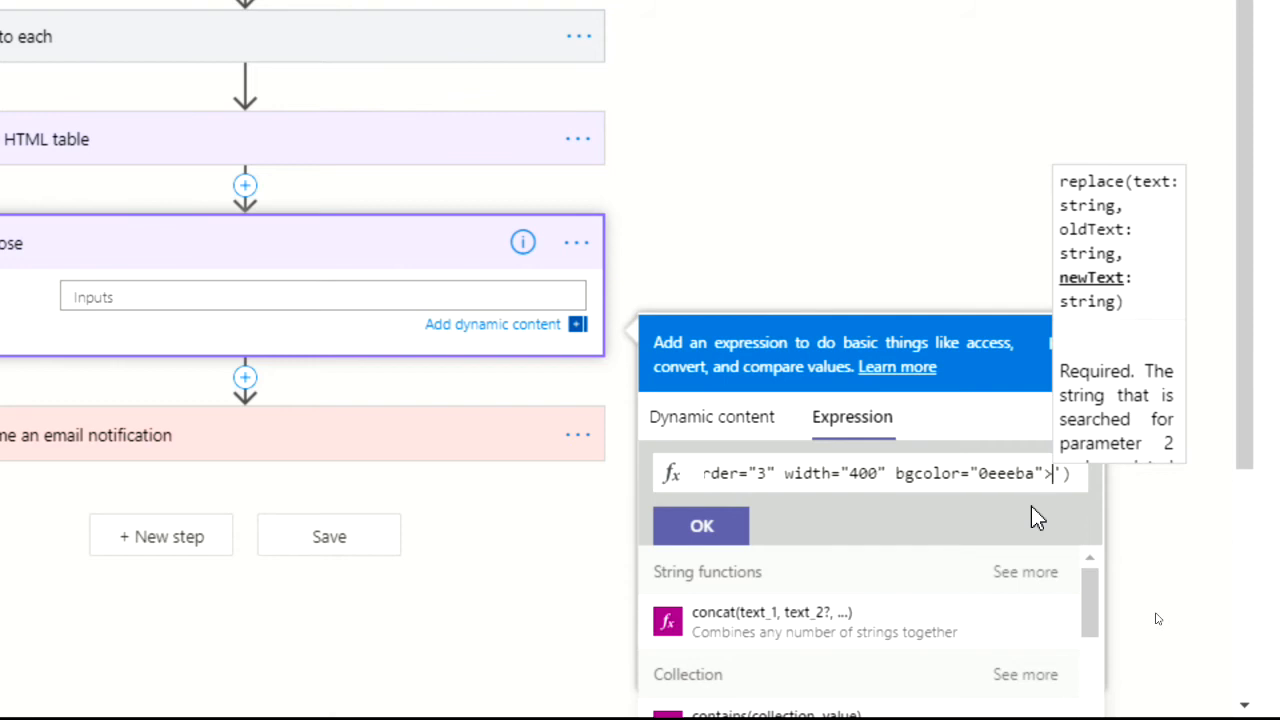
# Copy the whole replace expression, switch to Notepad and paste it into a blank document.
pyautogui.moveTo(848, 480); pyautogui.dragTo(1037, 474)
pyautogui.click(1071, 477)
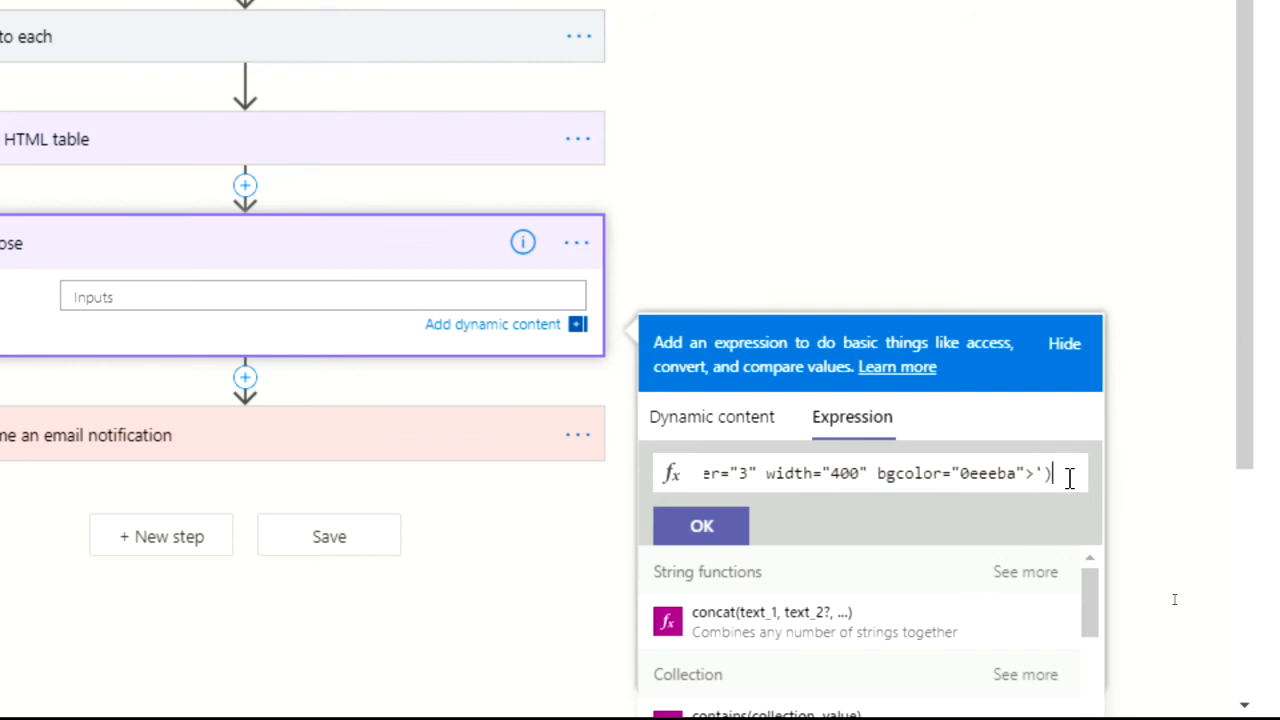
pyautogui.hotkey('ctrl', 'a')
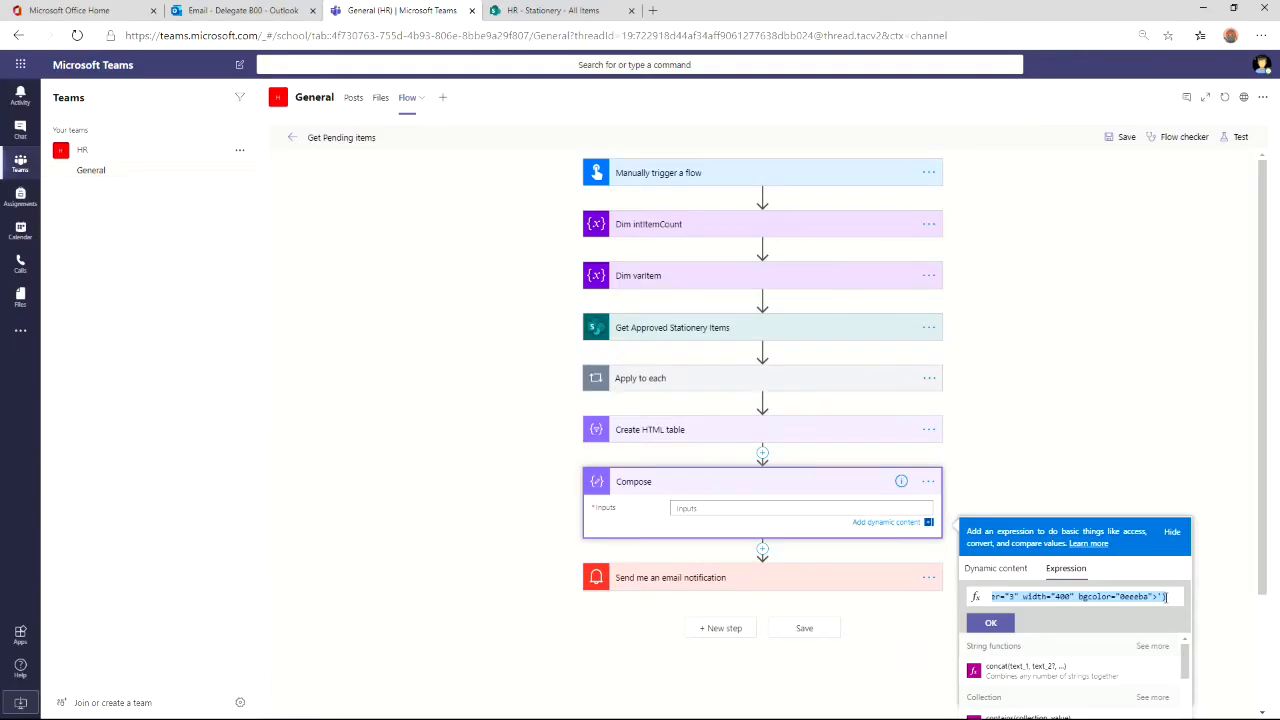
pyautogui.click(332, 432)
pyautogui.press('super')
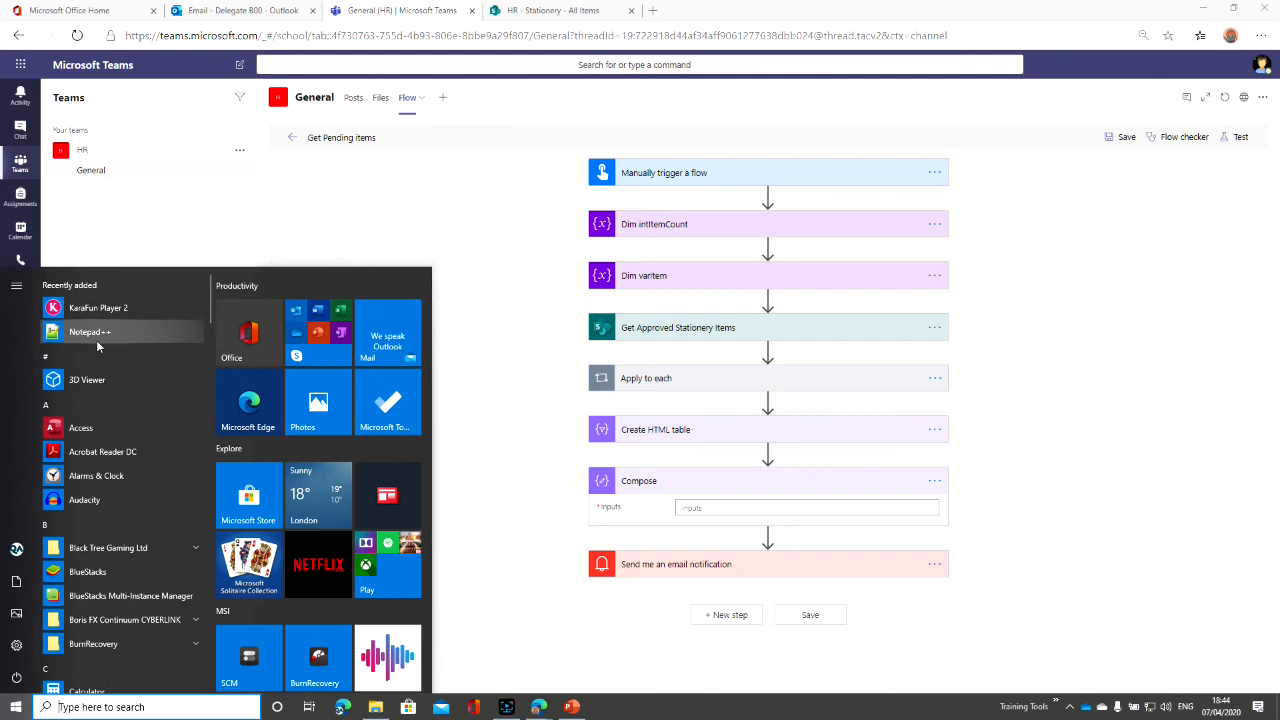
pyautogui.click(408, 210)
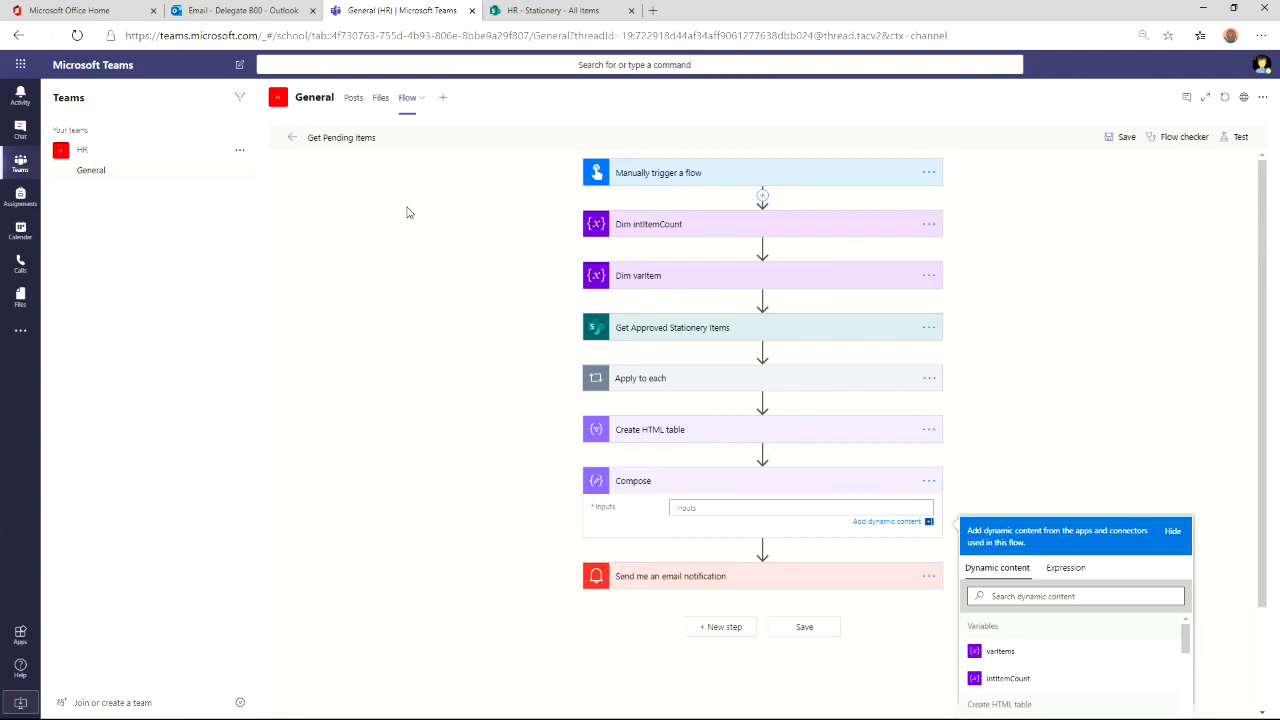
pyautogui.press('super')
pyautogui.write('note')
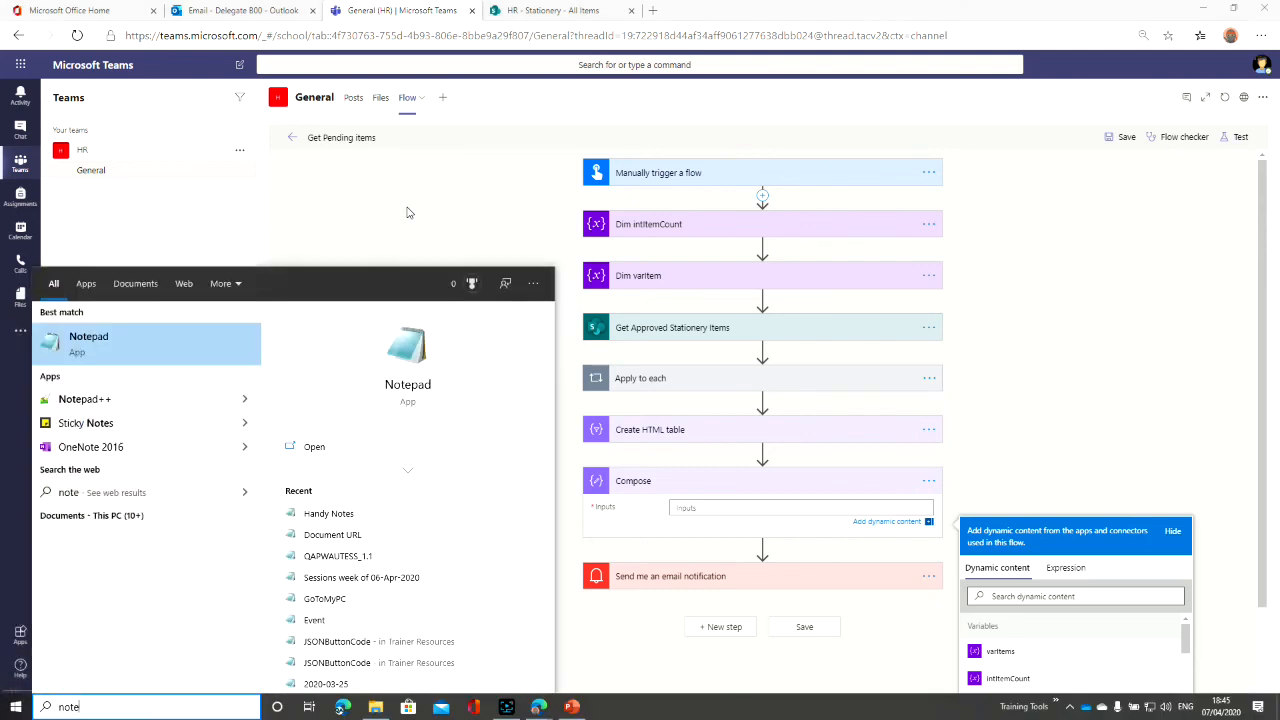
pyautogui.click(407, 212)
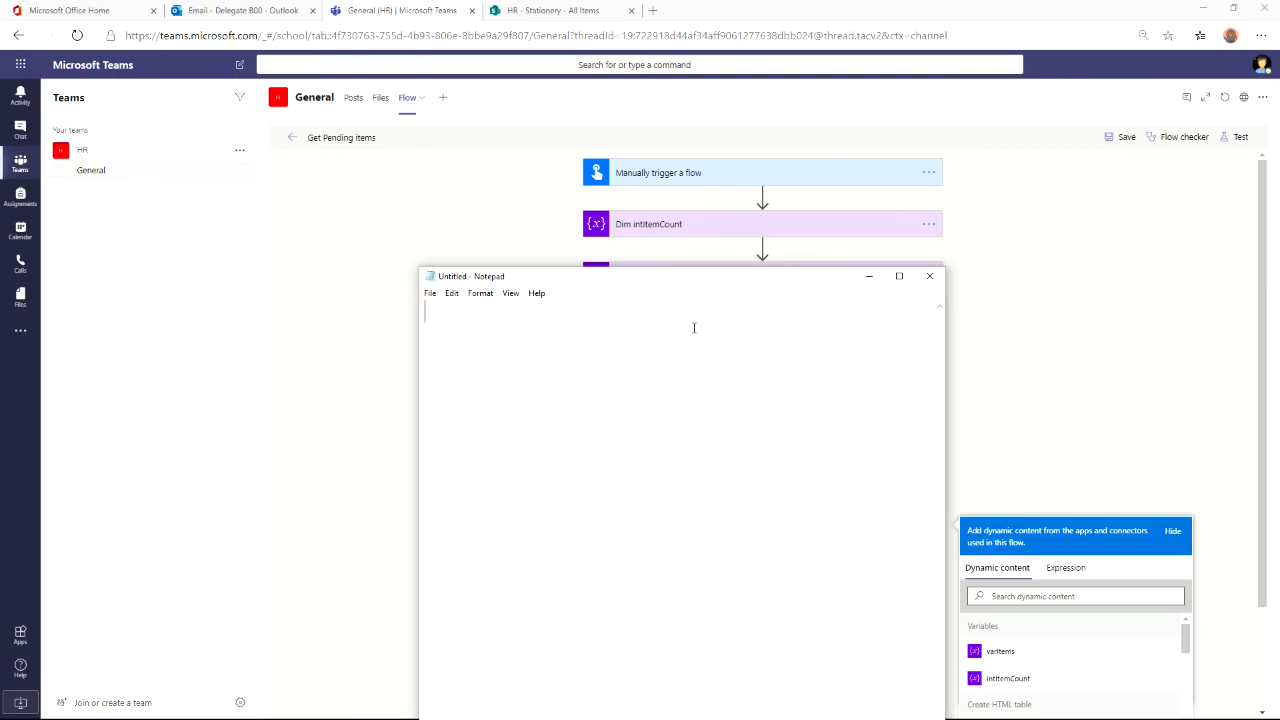
pyautogui.hotkey('ctrl', 'v')
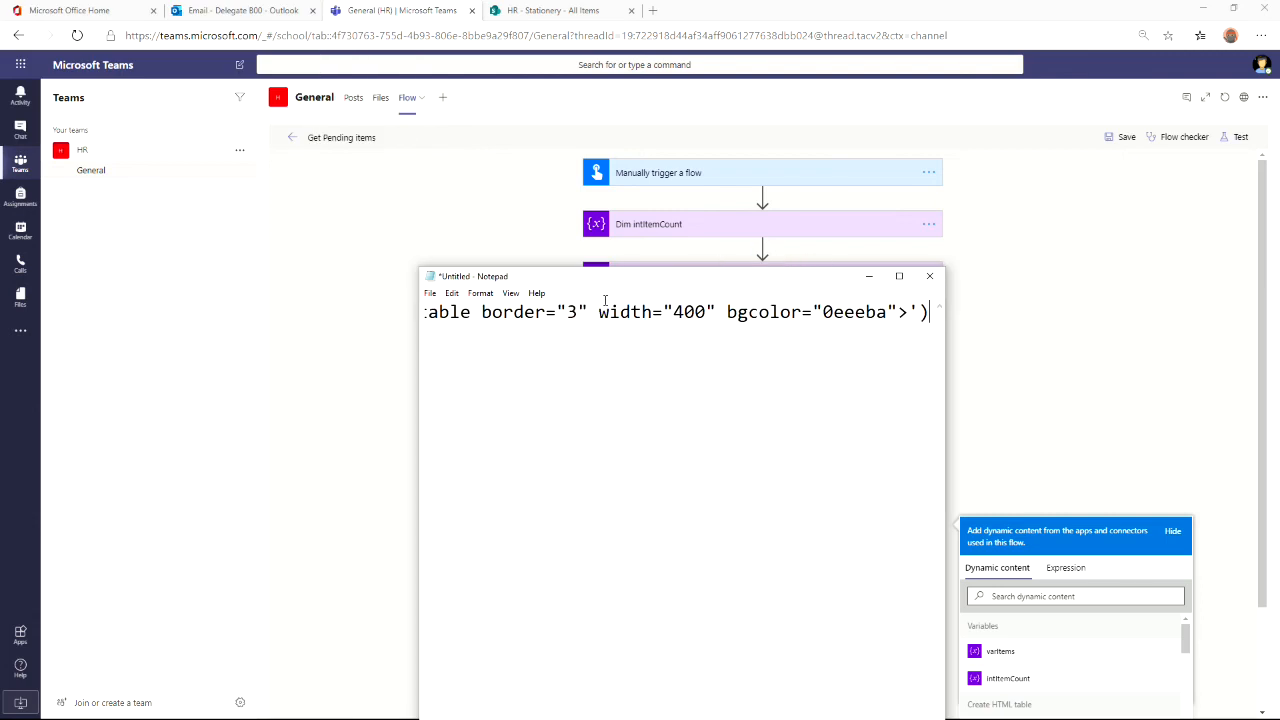
# Enlarge the Notepad window to review the full replace expression on one line, then close it without saving.
pyautogui.doubleClick(611, 279)
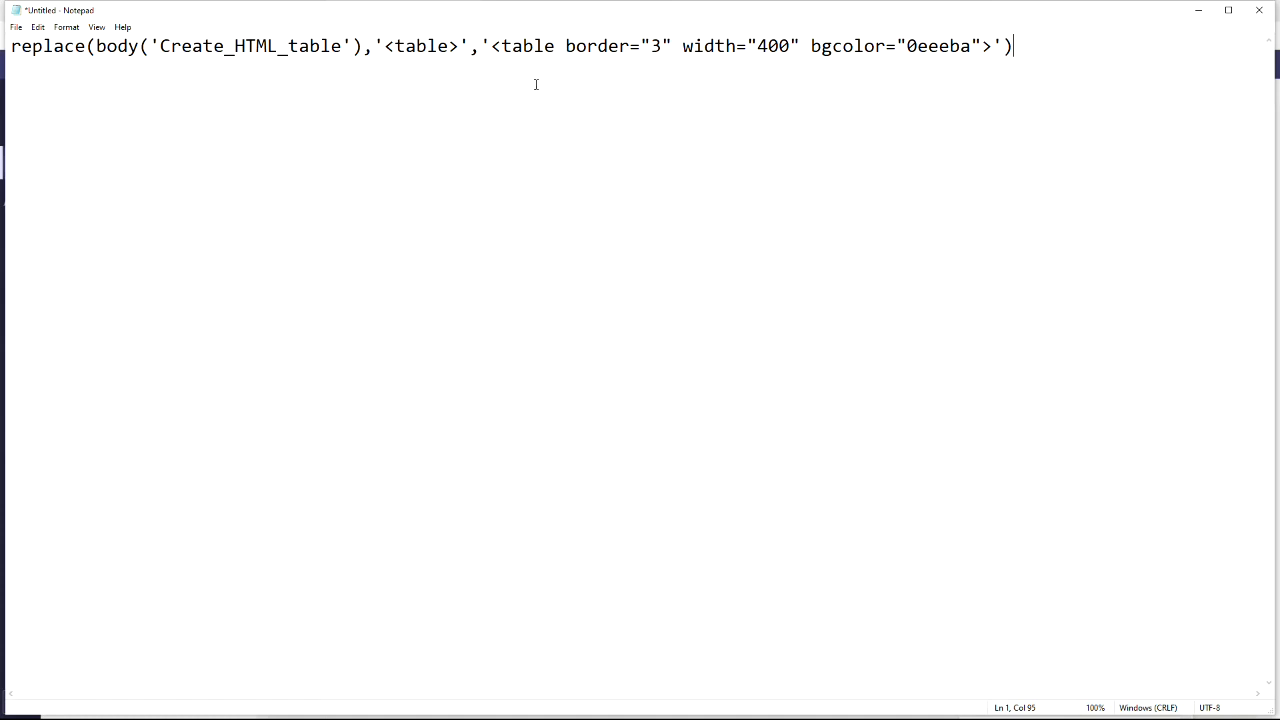
pyautogui.moveTo(540, 6); pyautogui.dragTo(546, 83)
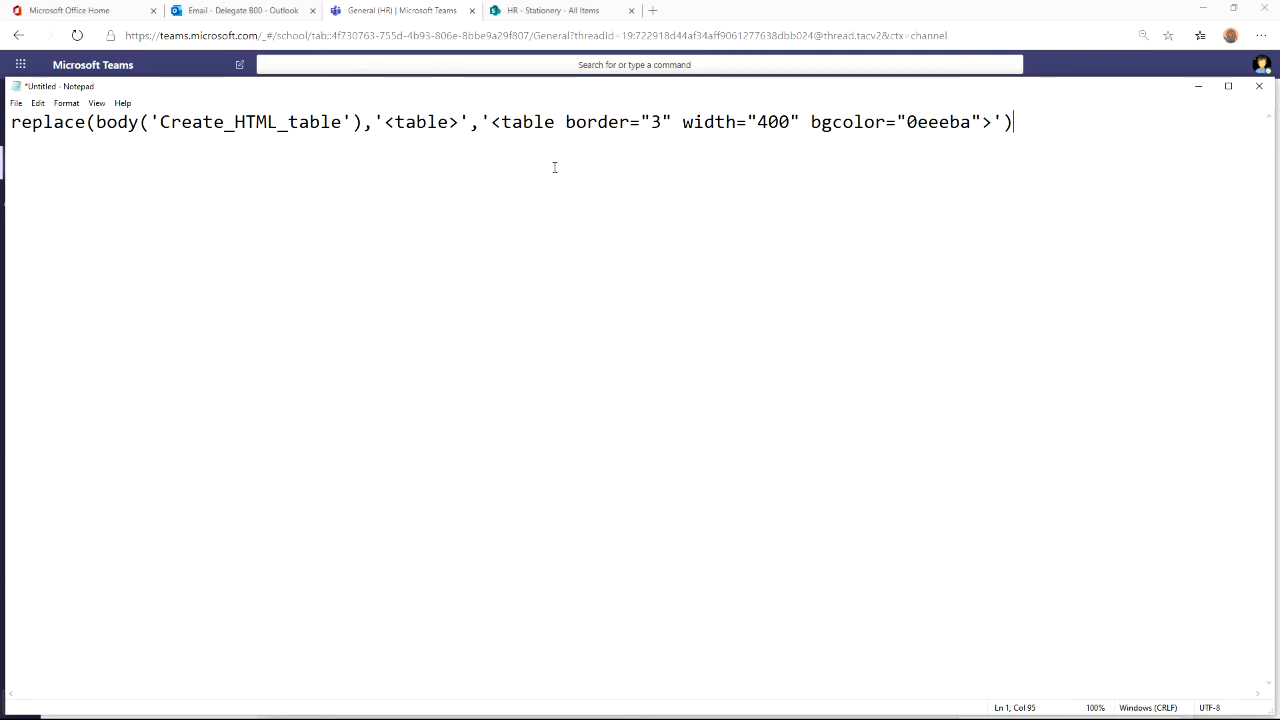
pyautogui.click(1259, 86)
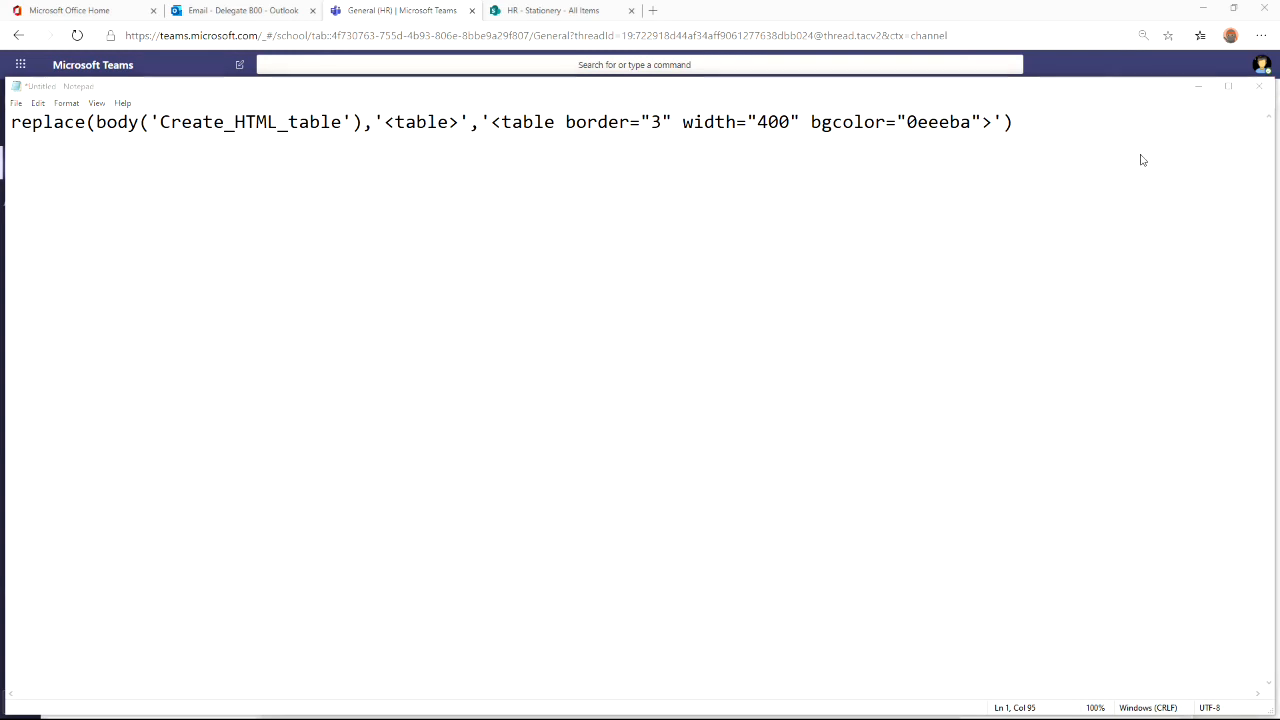
pyautogui.click(665, 367)
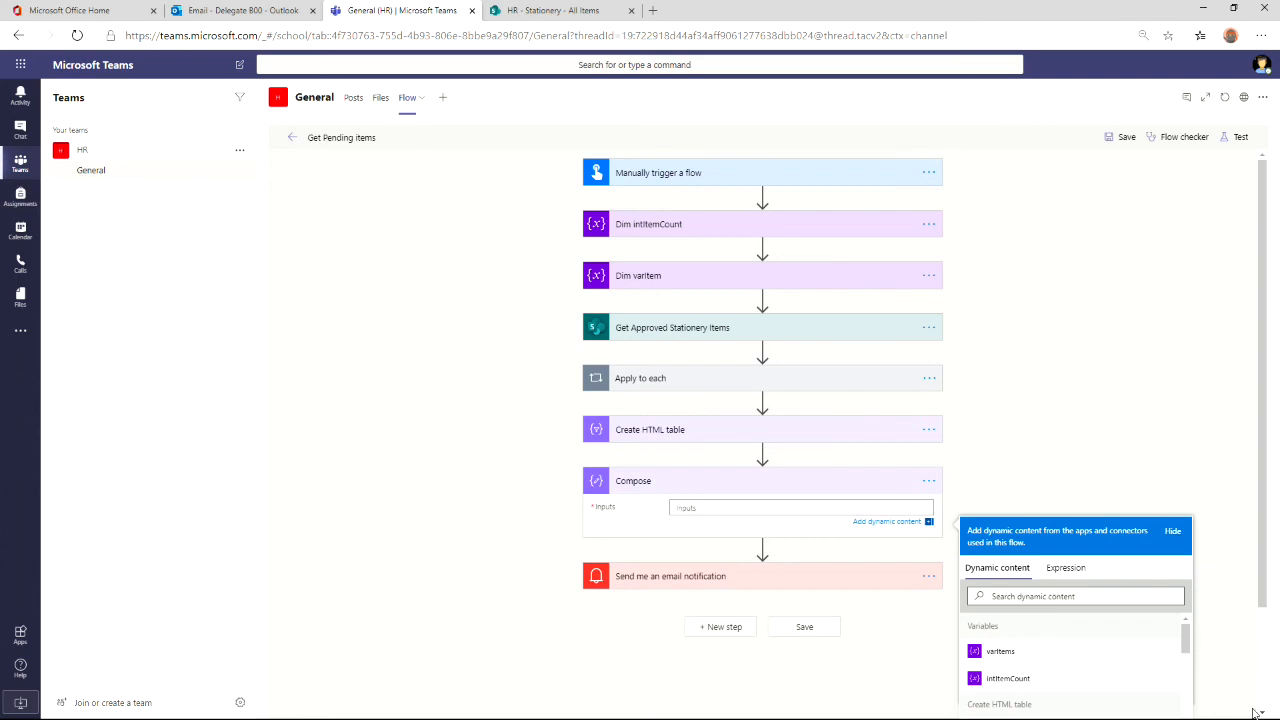
# Insert the copied replace expression into the Compose action's Inputs in the Get Pending items flow.
pyautogui.click(754, 507)
pyautogui.click(1065, 567)
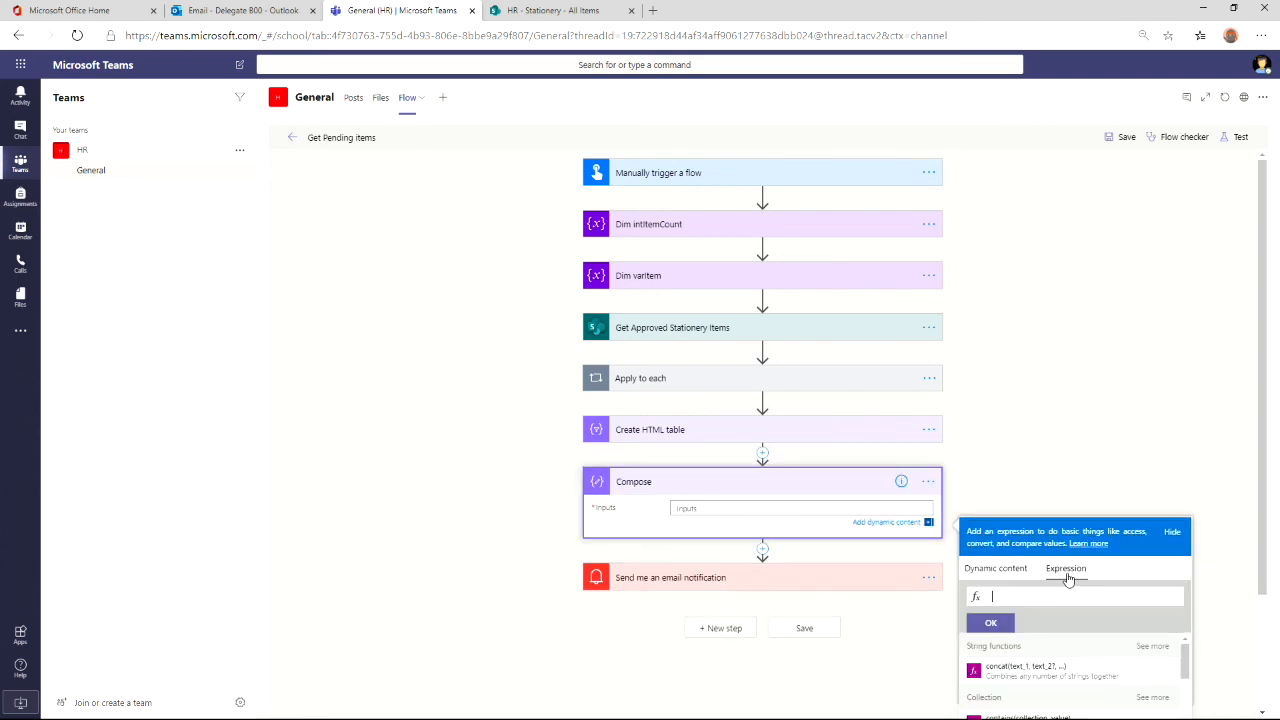
pyautogui.hotkey('ctrl', 'v')
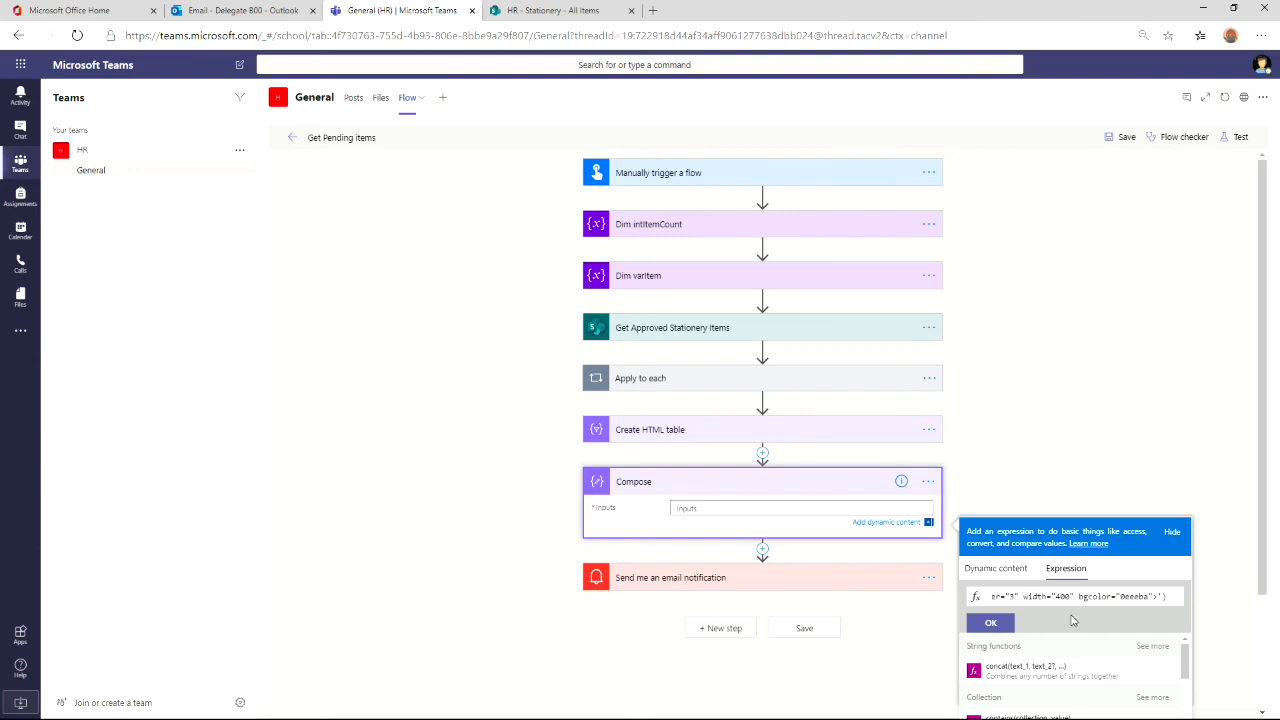
pyautogui.click(991, 624)
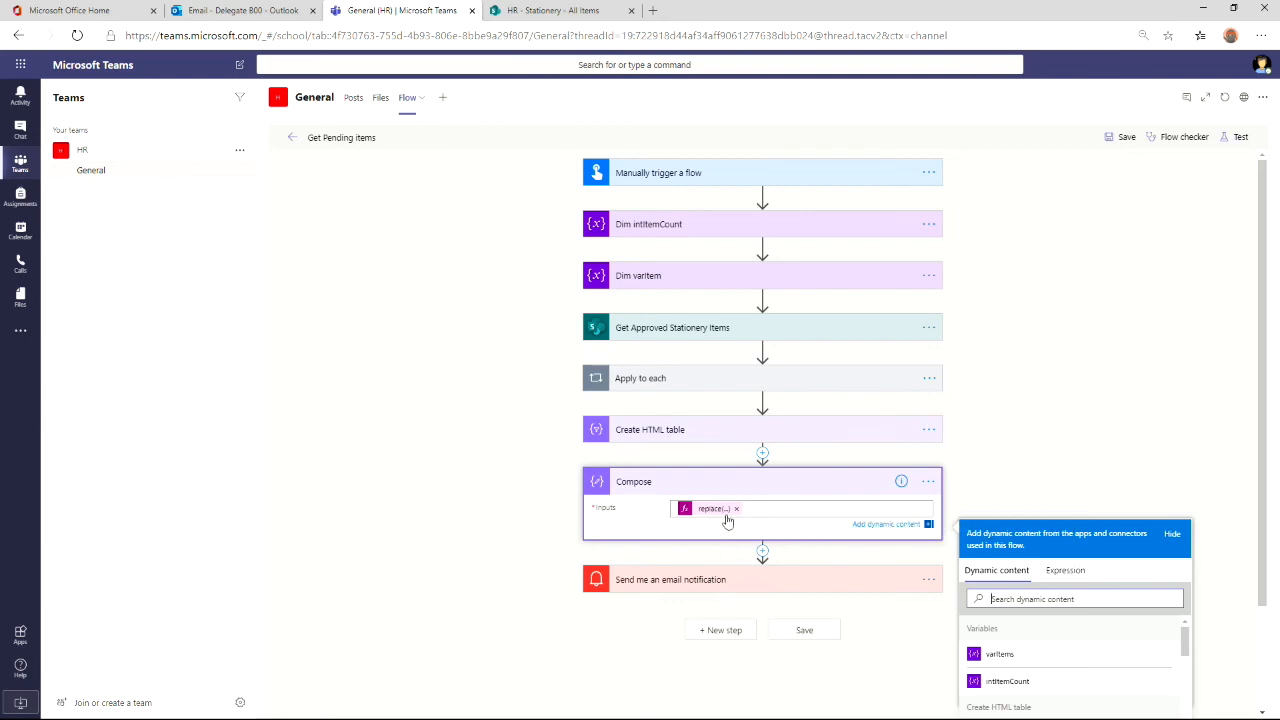
# Replace the Create HTML table Output in the email notification's Body with the Compose action's Outputs.
pyautogui.click(743, 581)
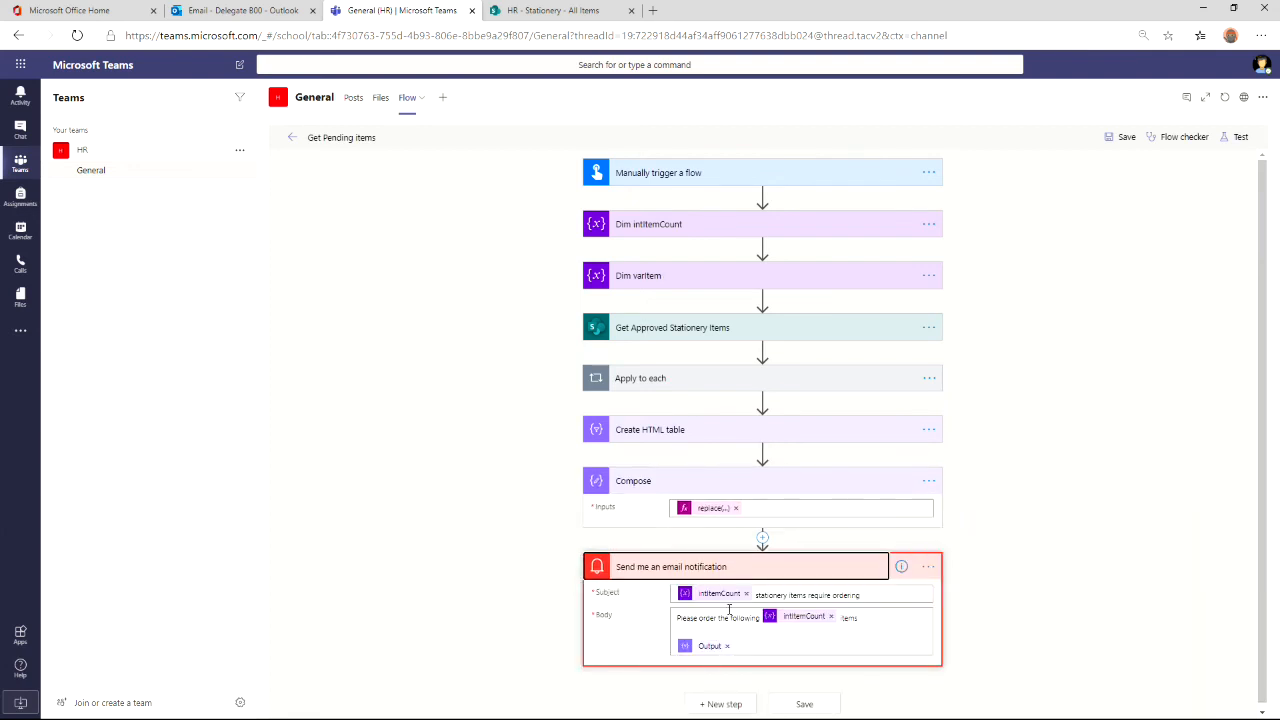
pyautogui.click(728, 650)
pyautogui.click(728, 650)
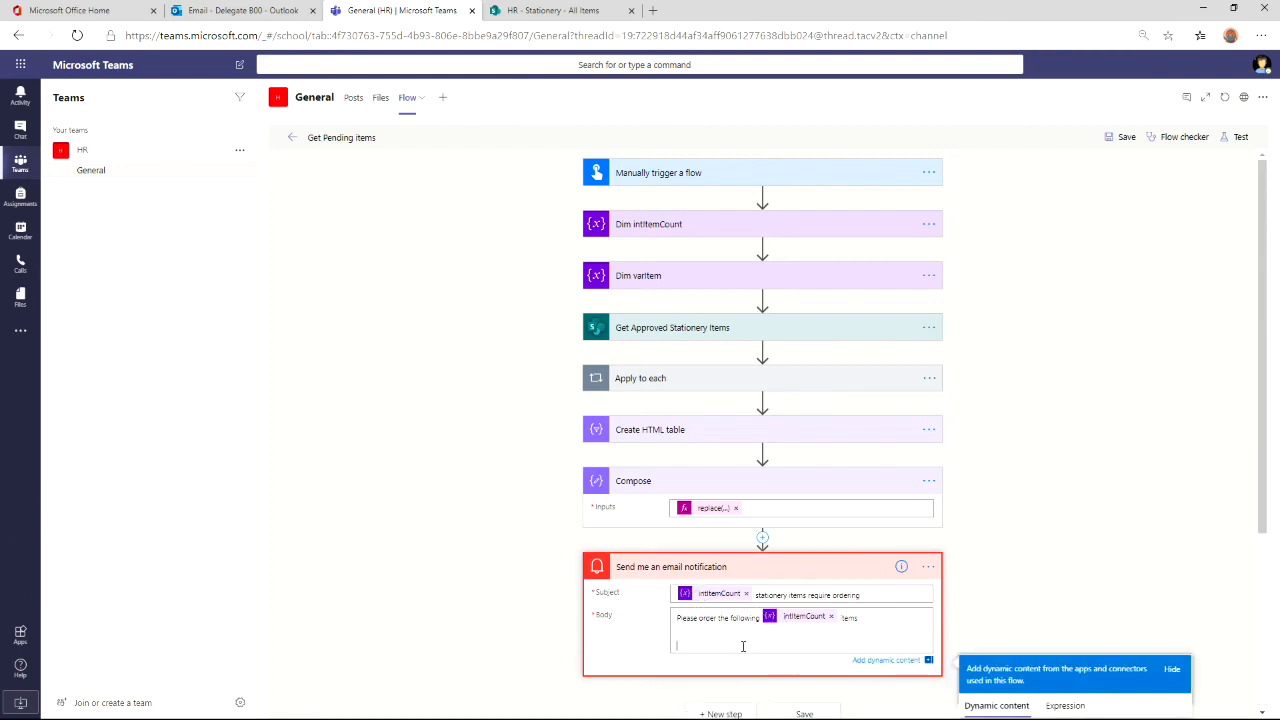
pyautogui.scroll(-2, 1000, 660)
pyautogui.scroll(-1, 1022, 660)
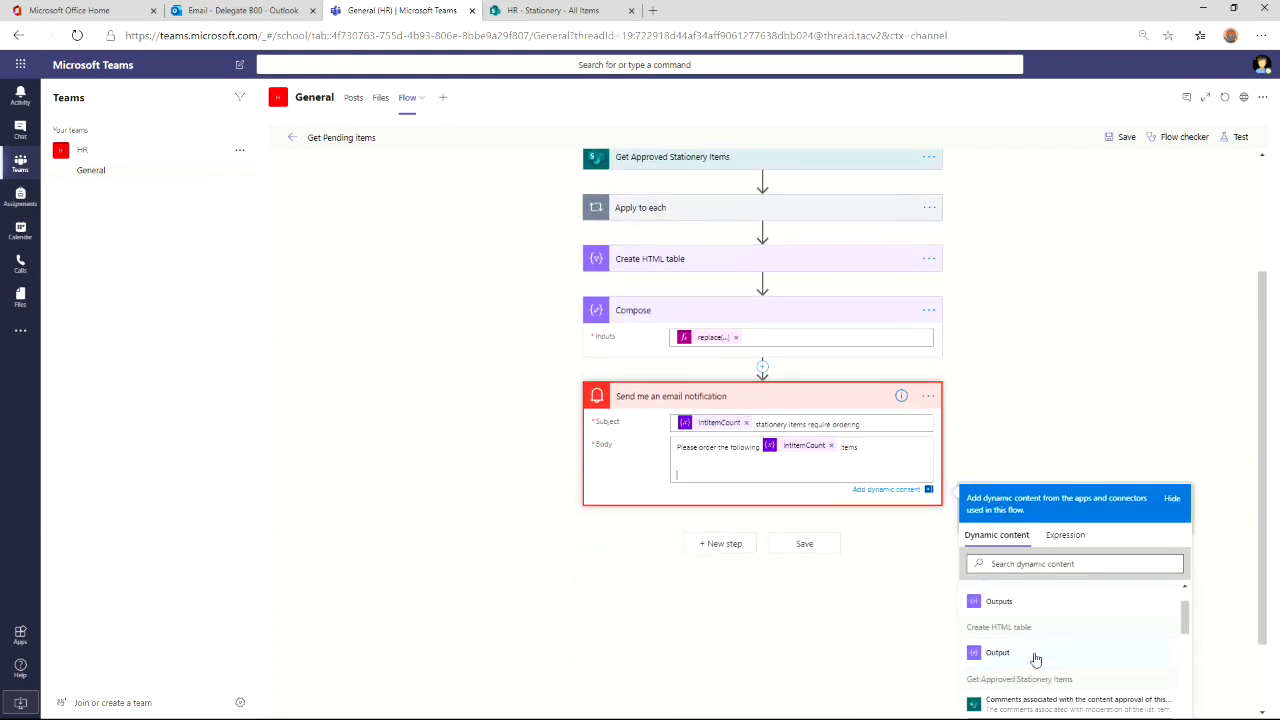
pyautogui.scroll(1, 1037, 665)
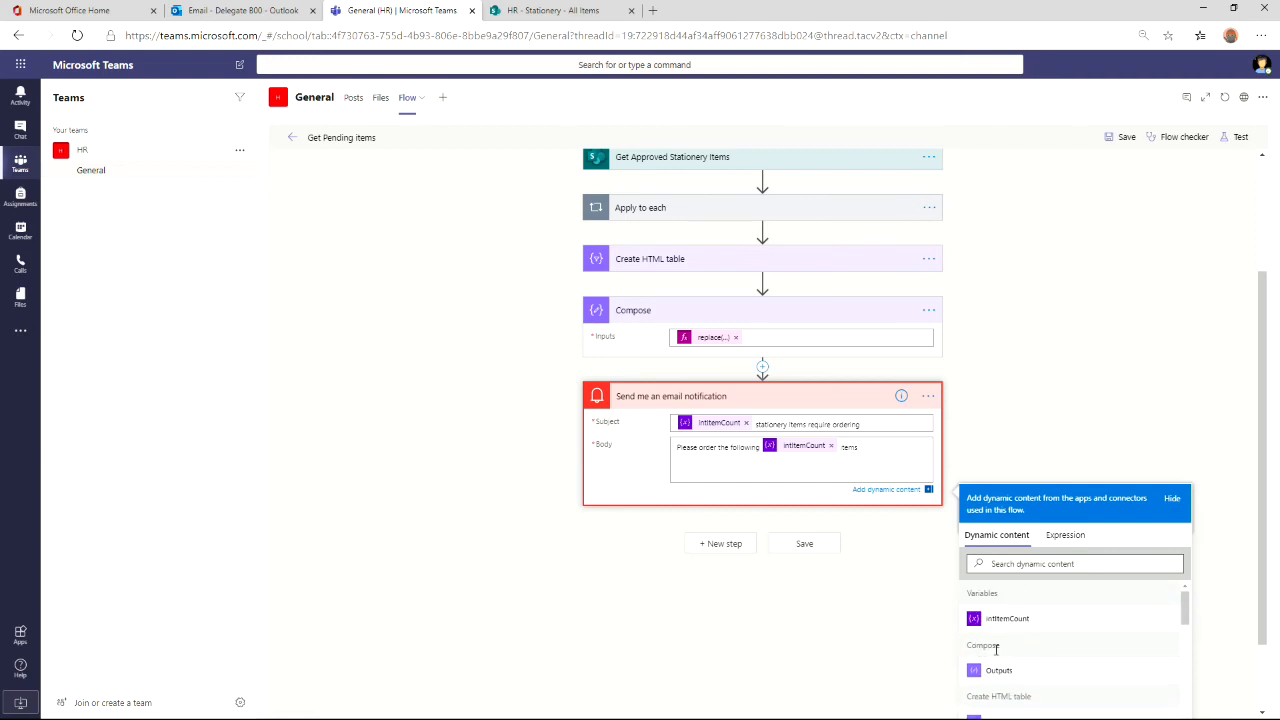
pyautogui.scroll(-1, 1036, 705)
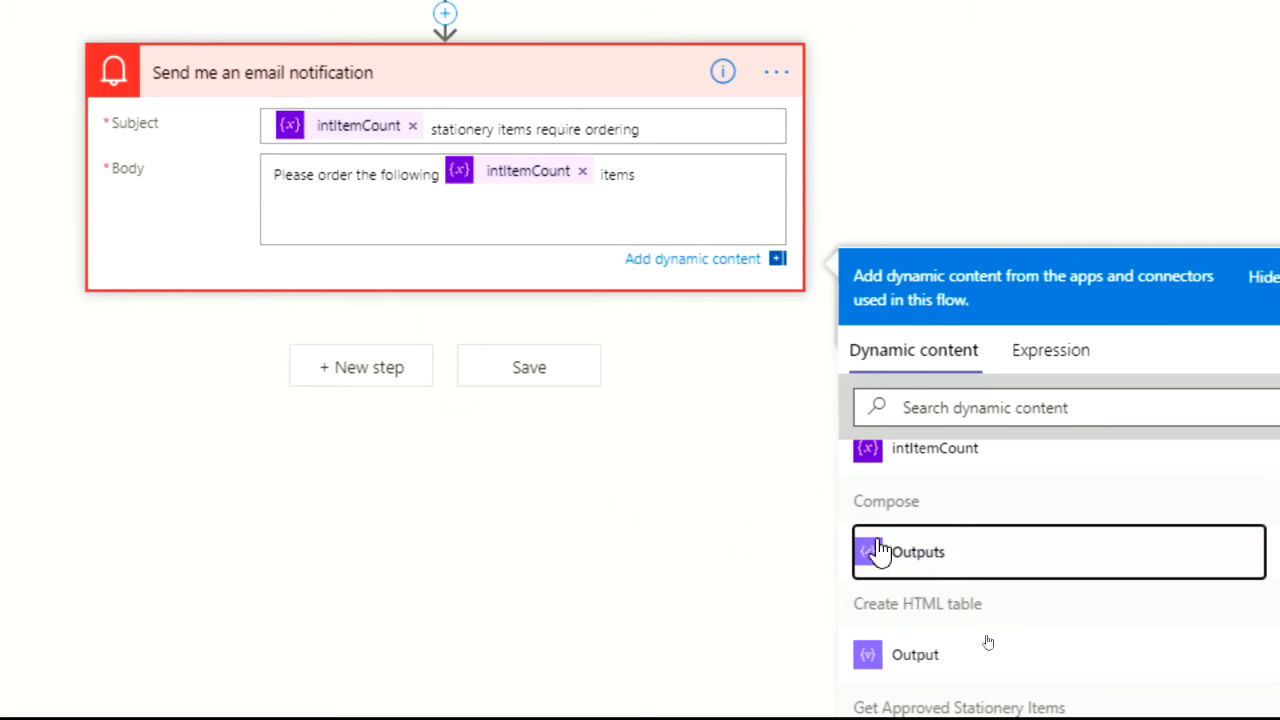
pyautogui.click(922, 570)
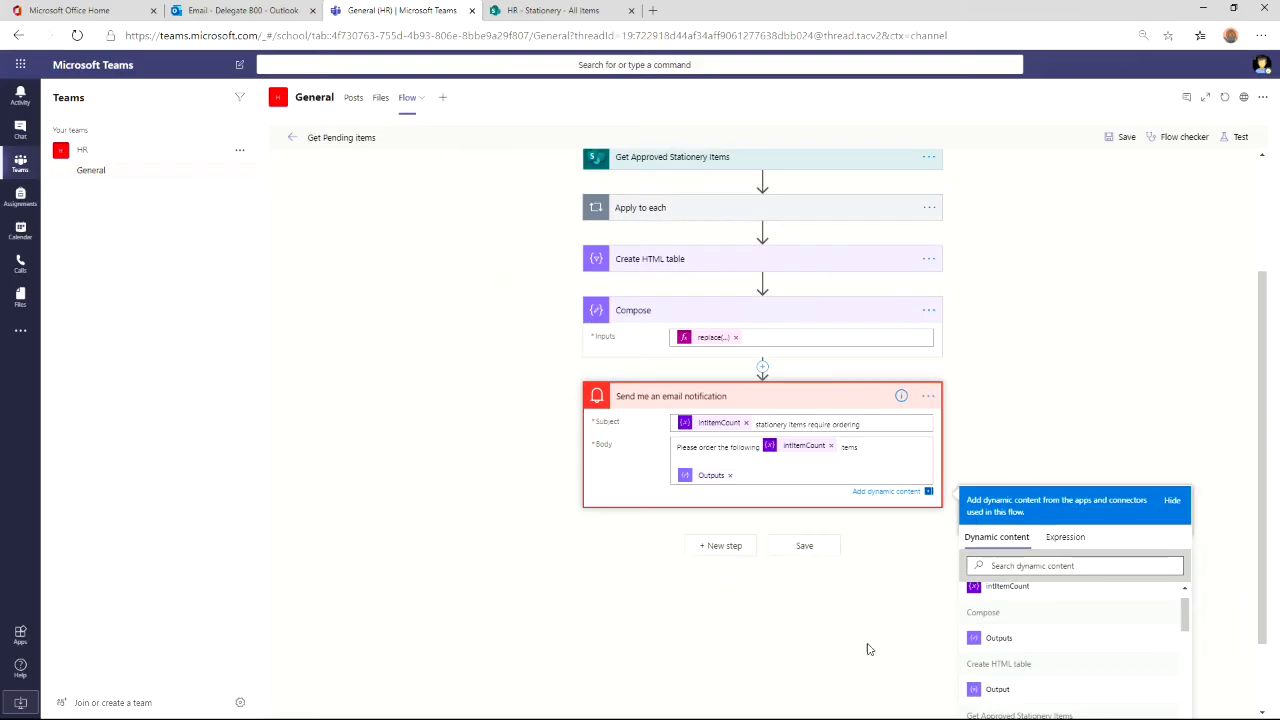
pyautogui.click(897, 646)
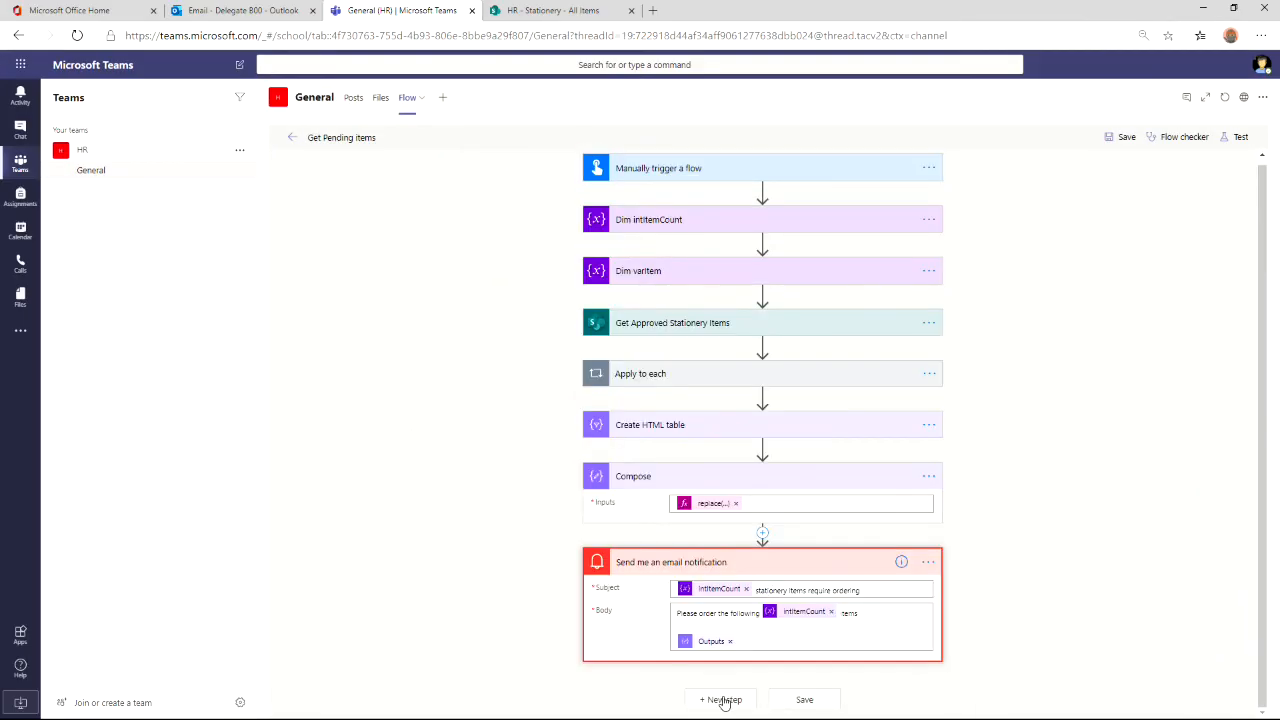
# Save the Get Pending items flow and run a manual test of it through to completion.
pyautogui.click(1120, 137)
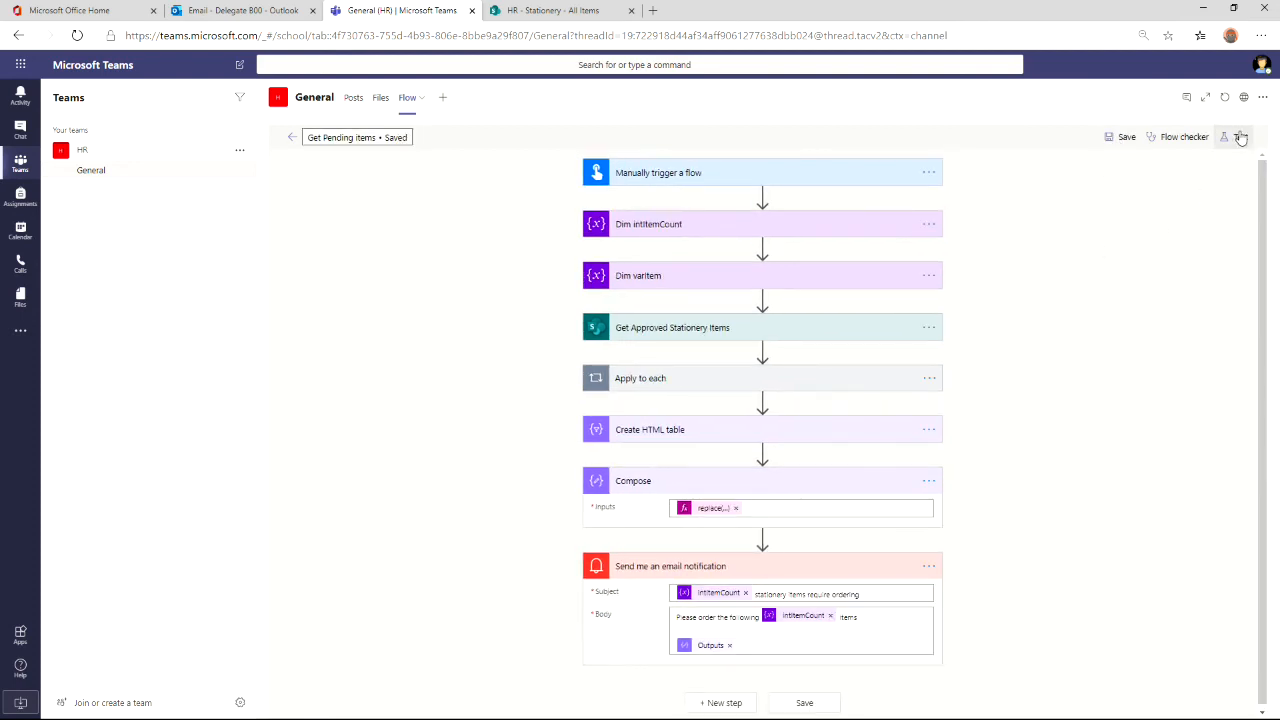
pyautogui.click(1236, 137)
pyautogui.click(1080, 166)
pyautogui.click(1103, 218)
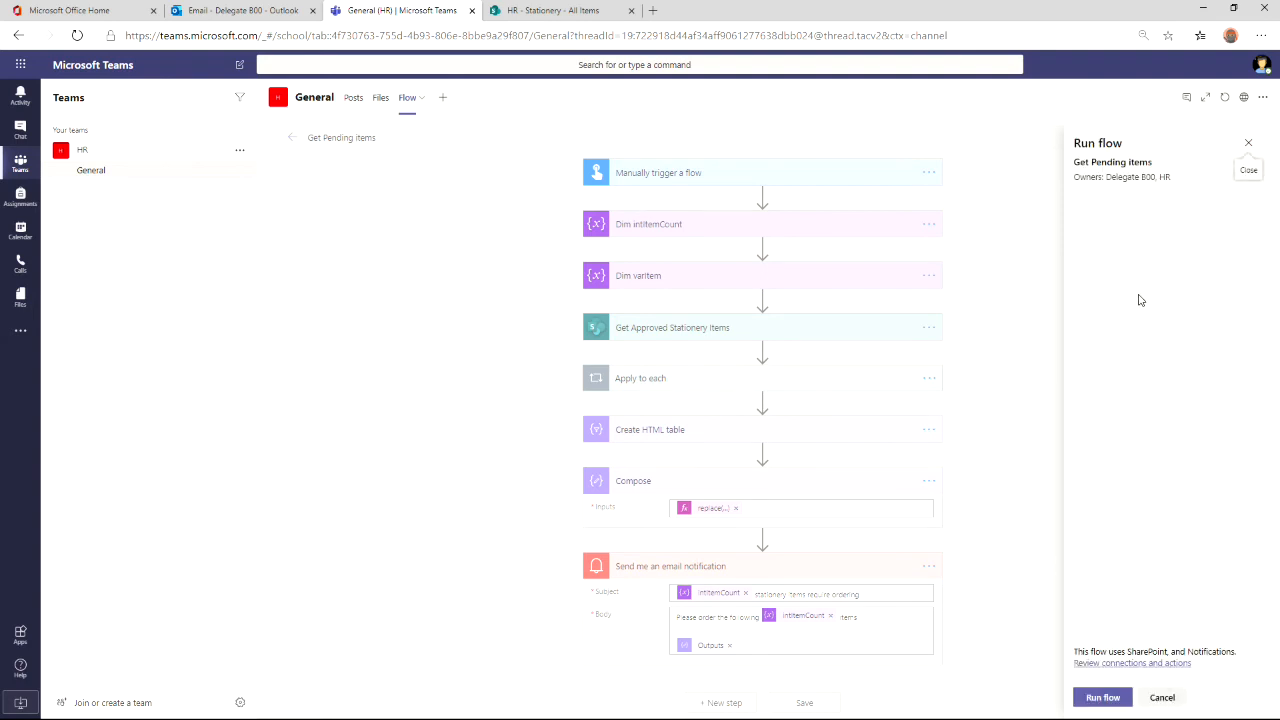
pyautogui.click(1104, 697)
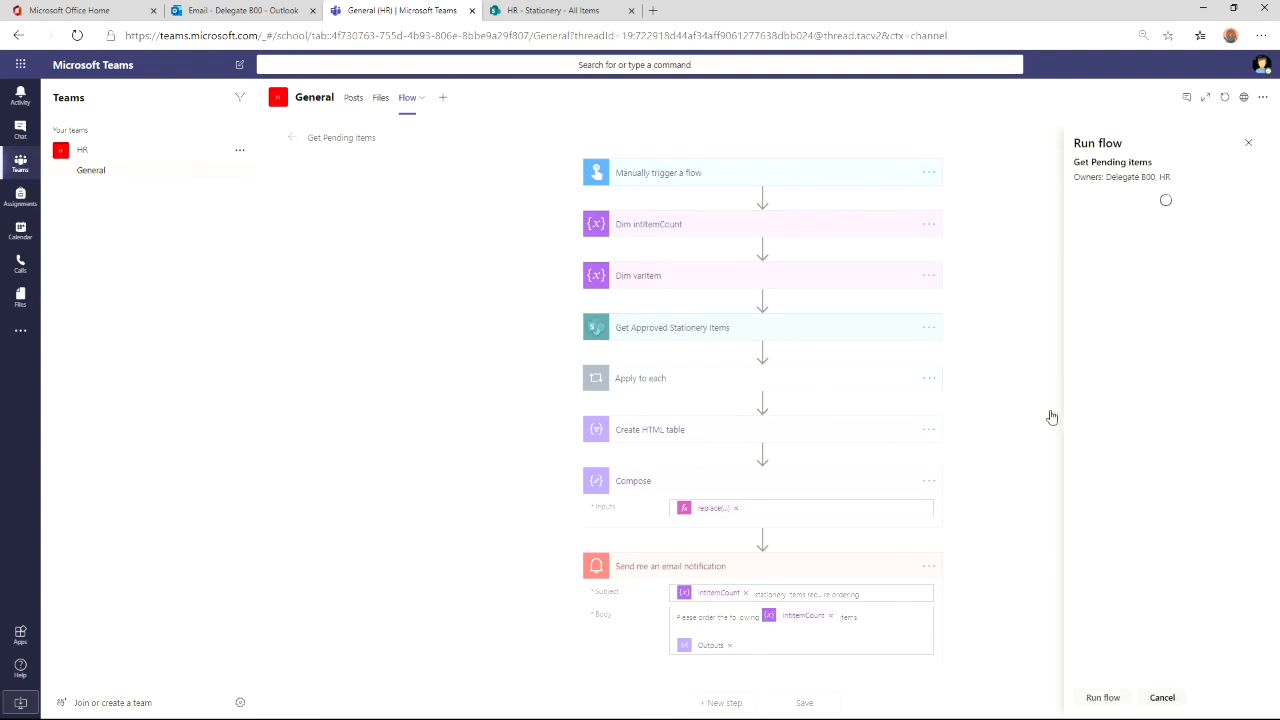
pyautogui.click(1100, 697)
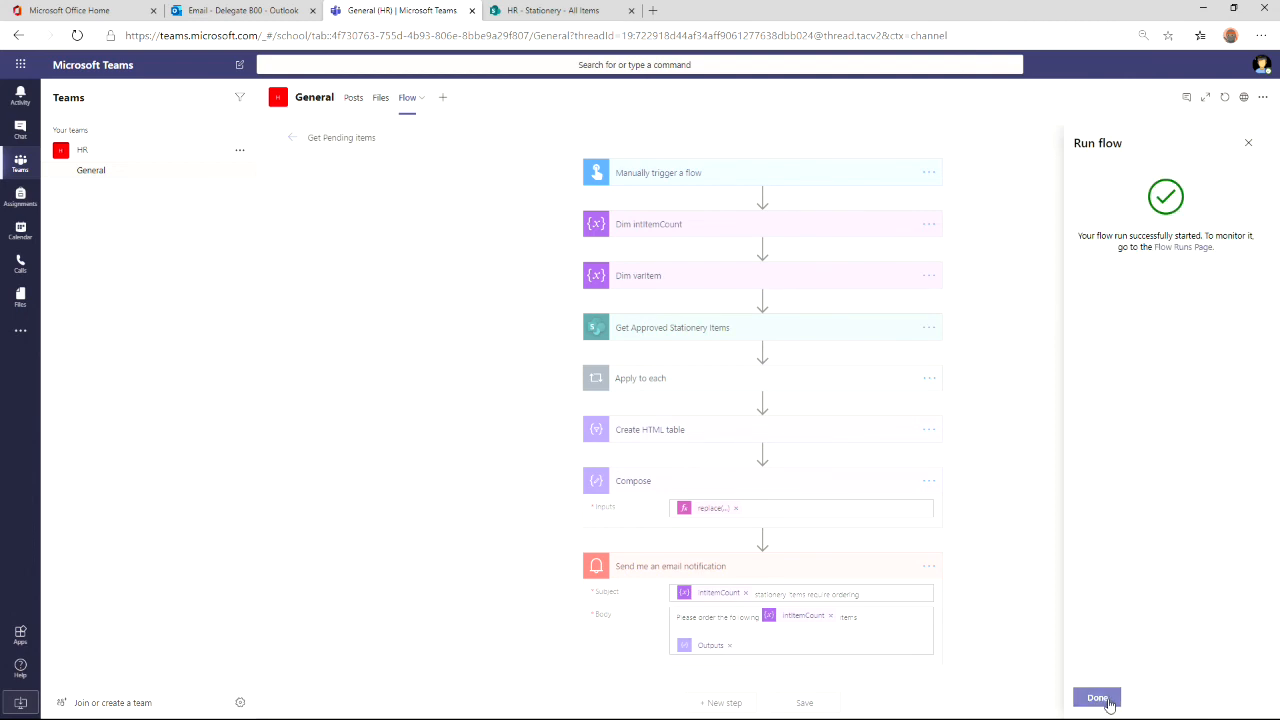
# Switch to Outlook, open the newest stationery ordering email and examine the styled table's Requested dates.
pyautogui.click(234, 11)
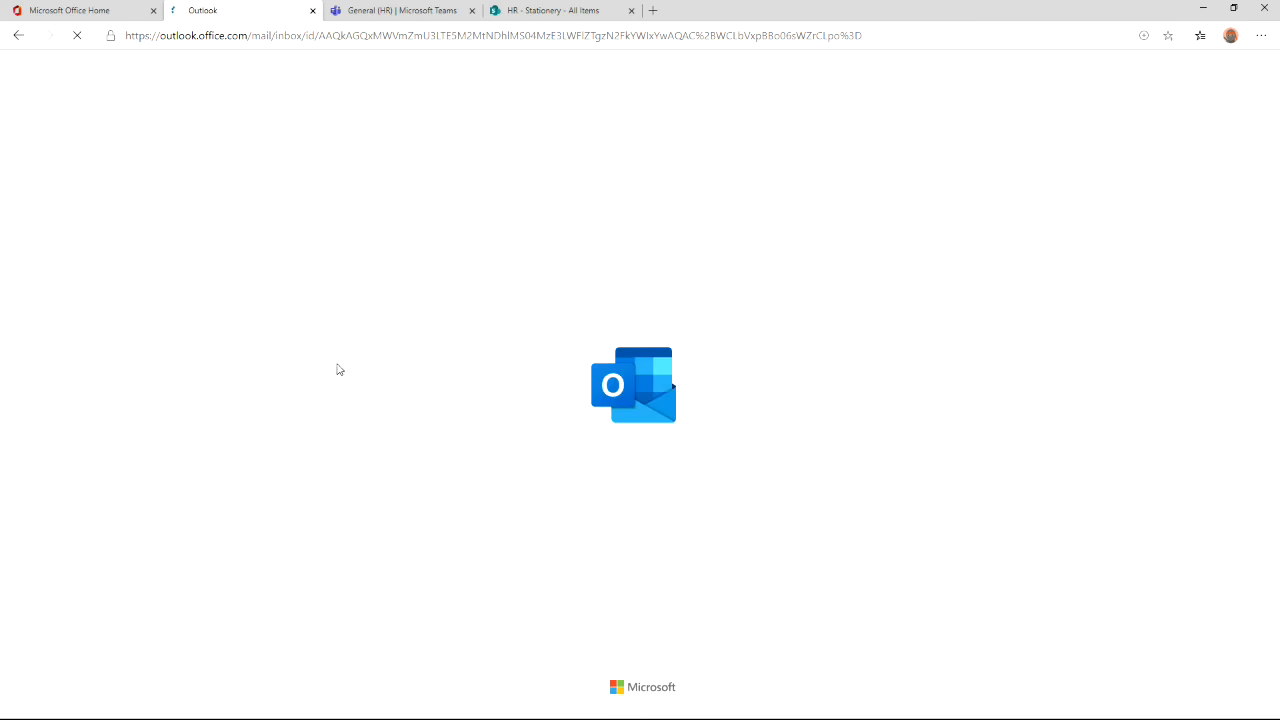
pyautogui.click(278, 196)
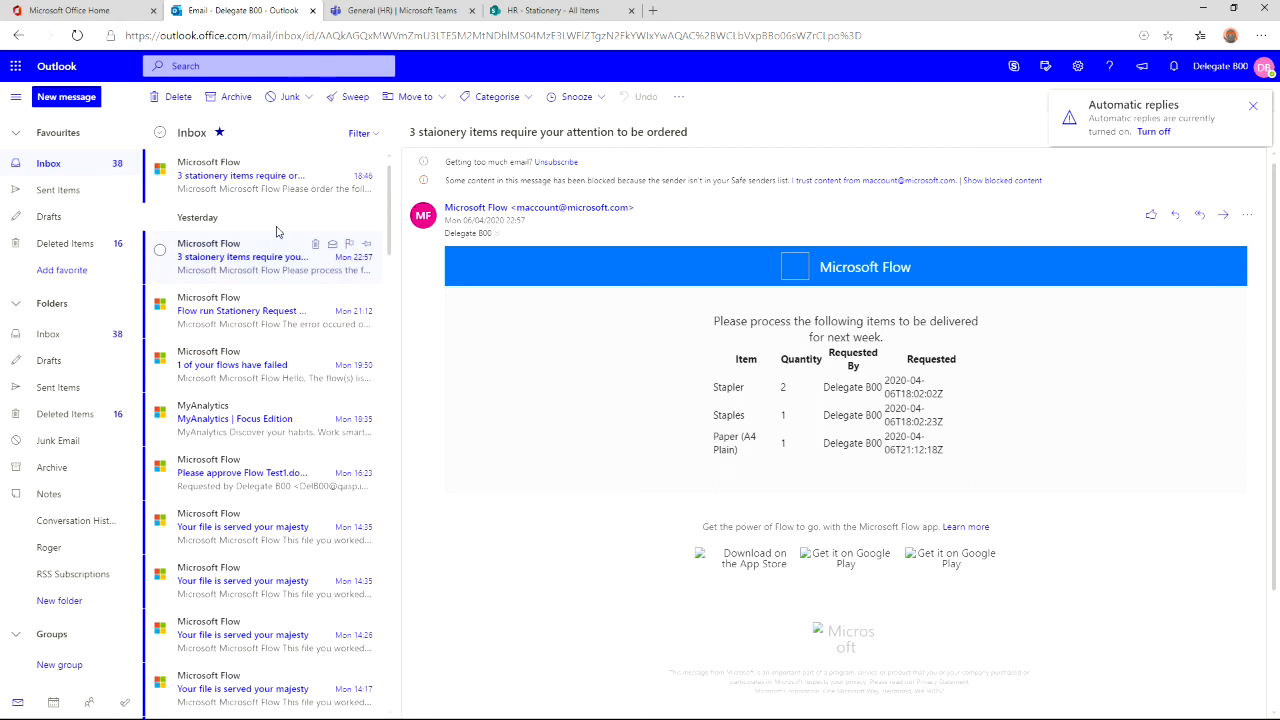
pyautogui.click(274, 180)
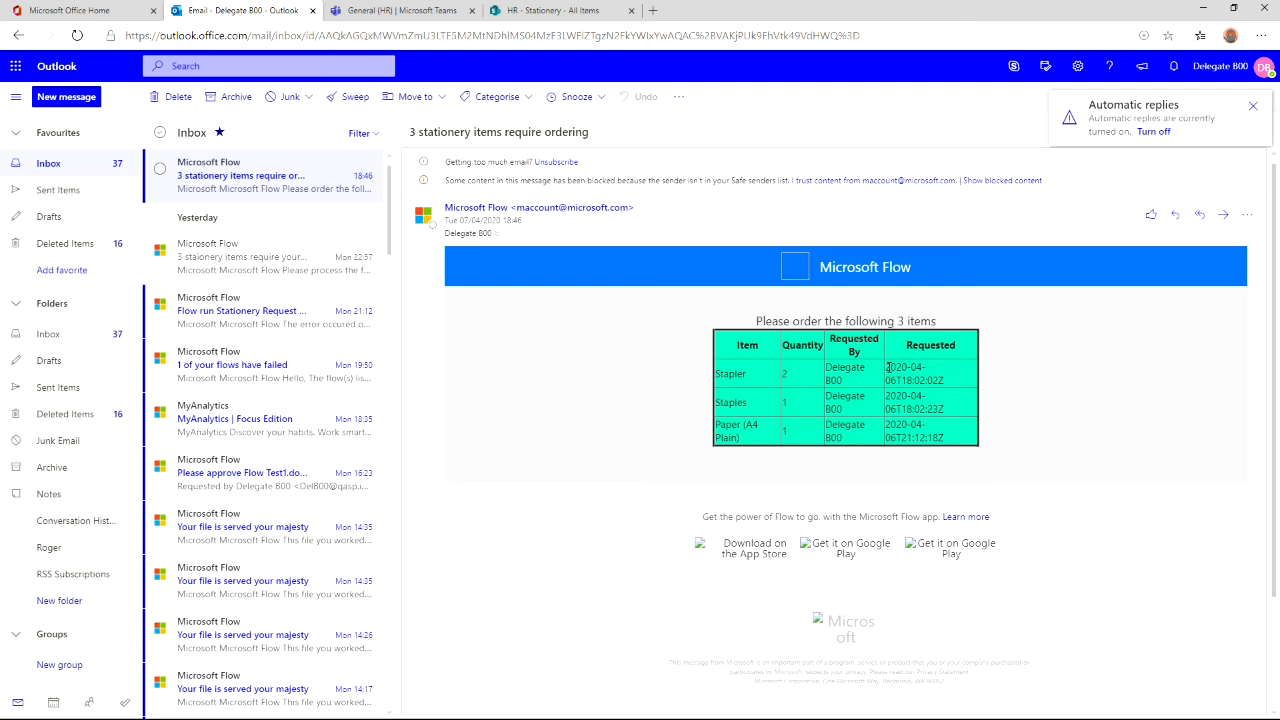
pyautogui.moveTo(886, 367); pyautogui.dragTo(943, 381)
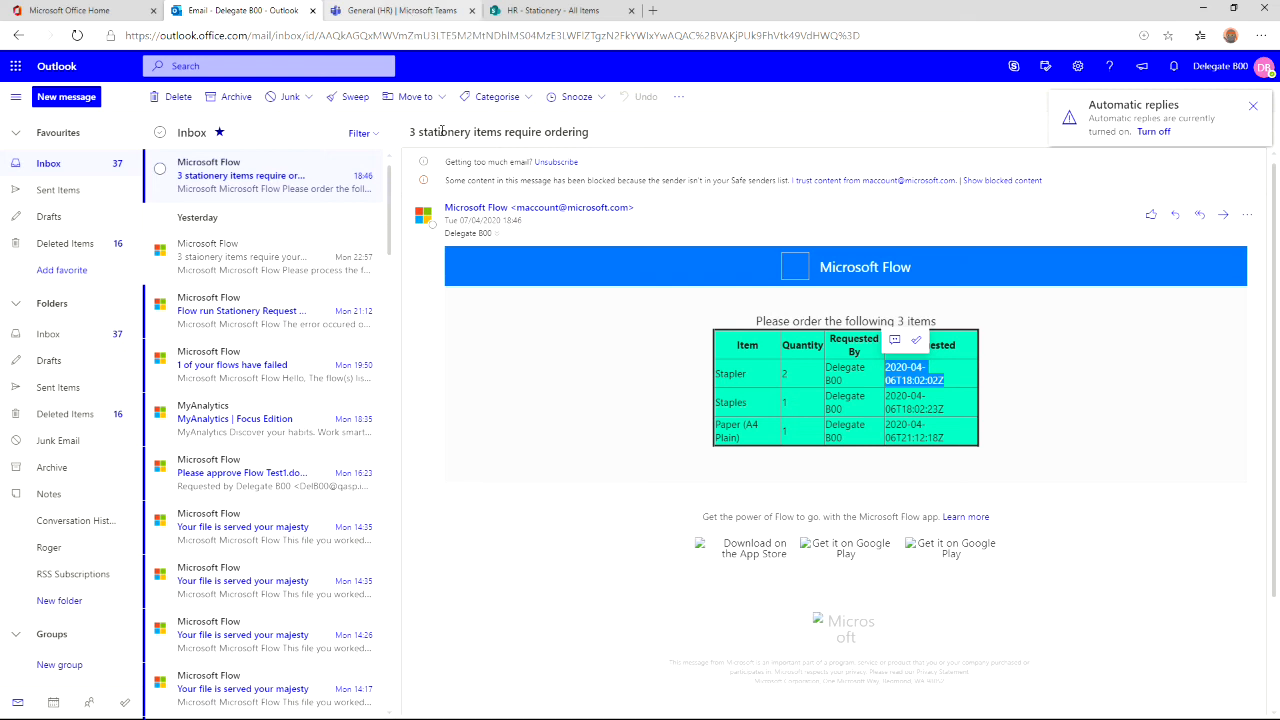
# Return to Teams, leave the flow editor, open the latest Get Pending items run and expand its Apply to each loop.
pyautogui.click(412, 14)
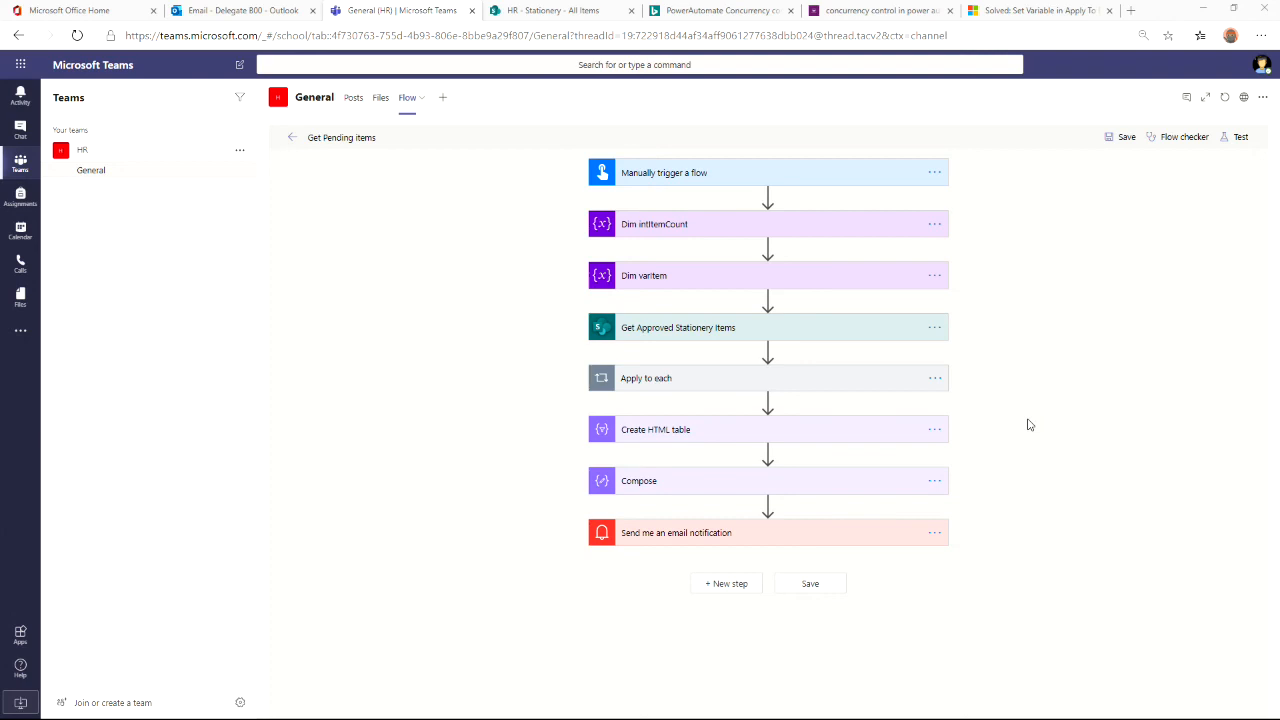
pyautogui.click(297, 148)
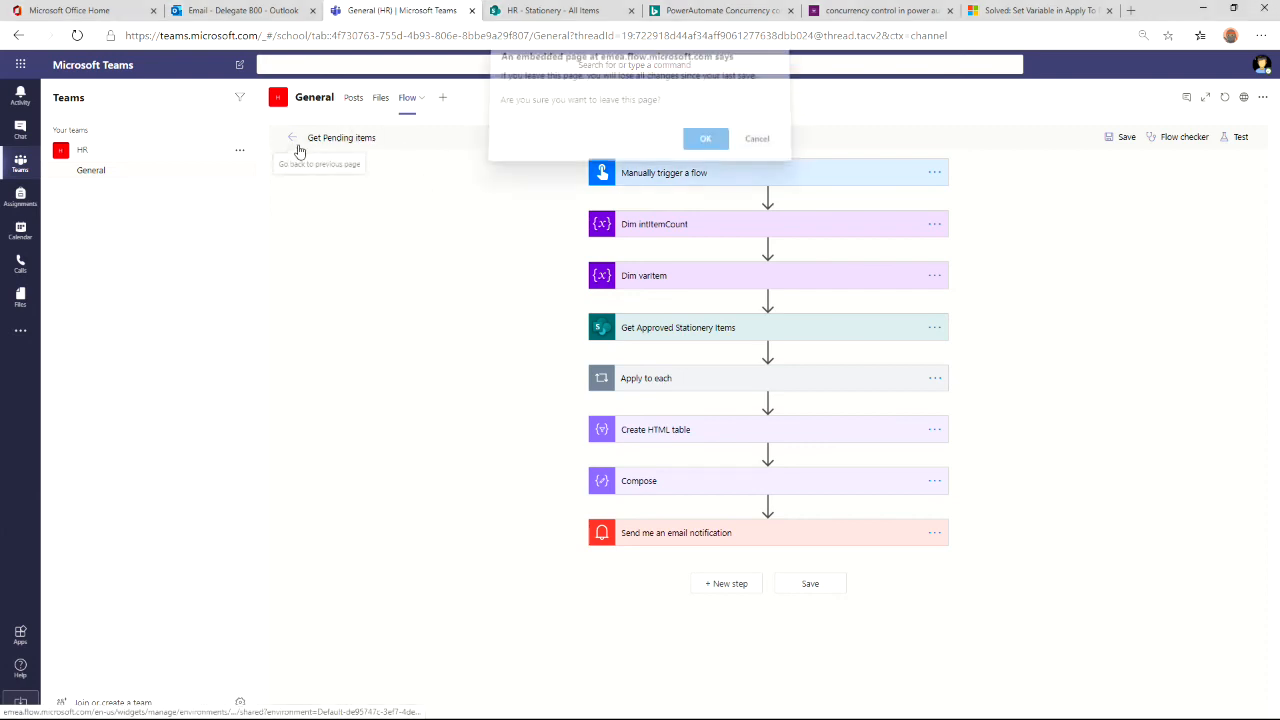
pyautogui.click(705, 139)
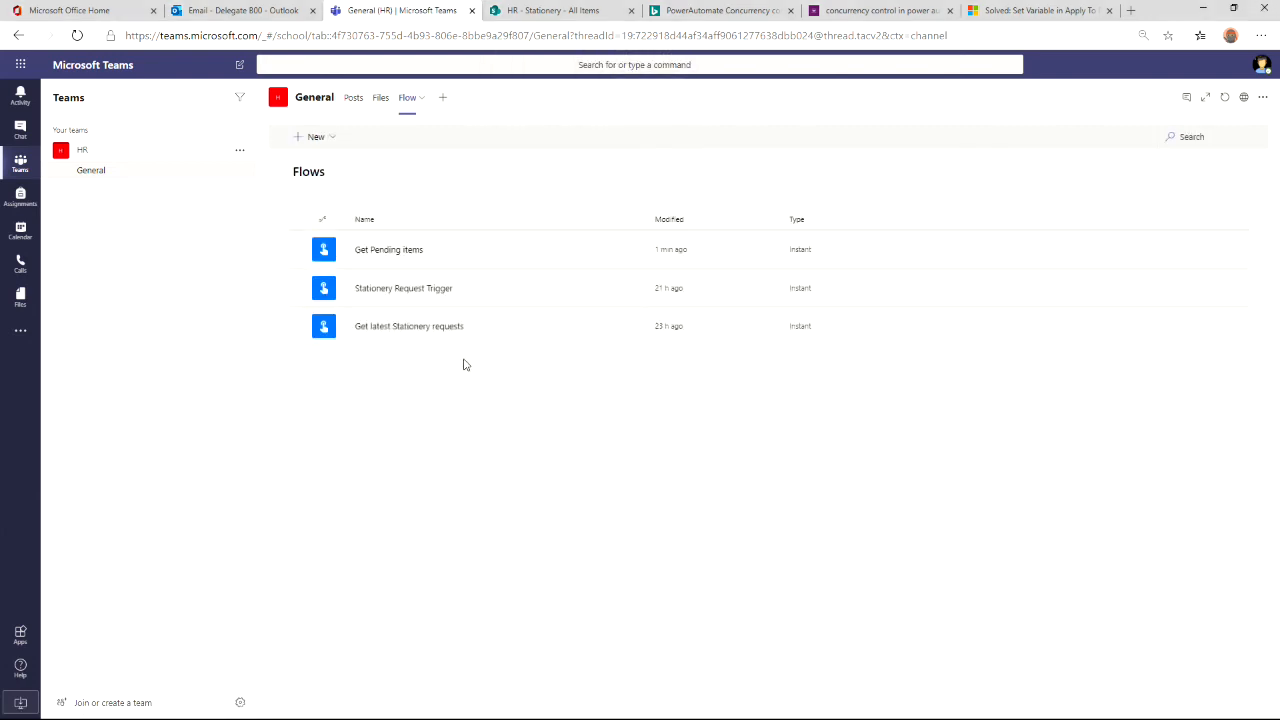
pyautogui.click(388, 252)
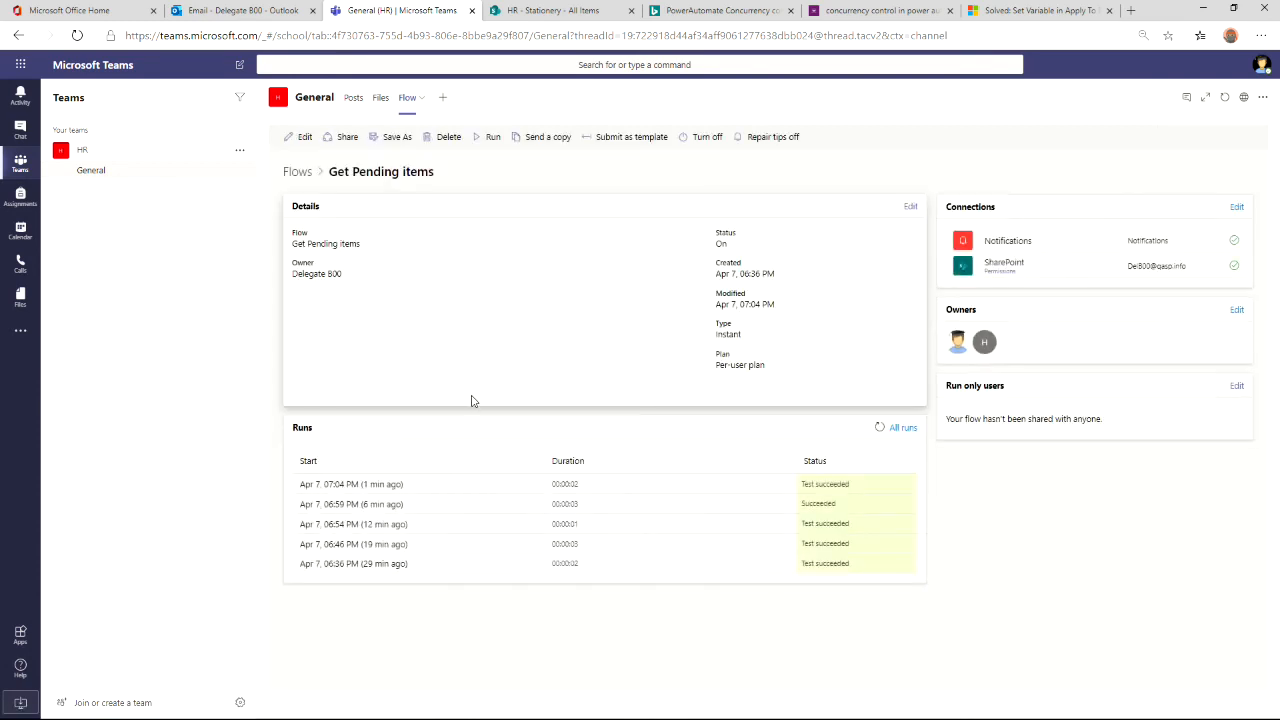
pyautogui.click(364, 488)
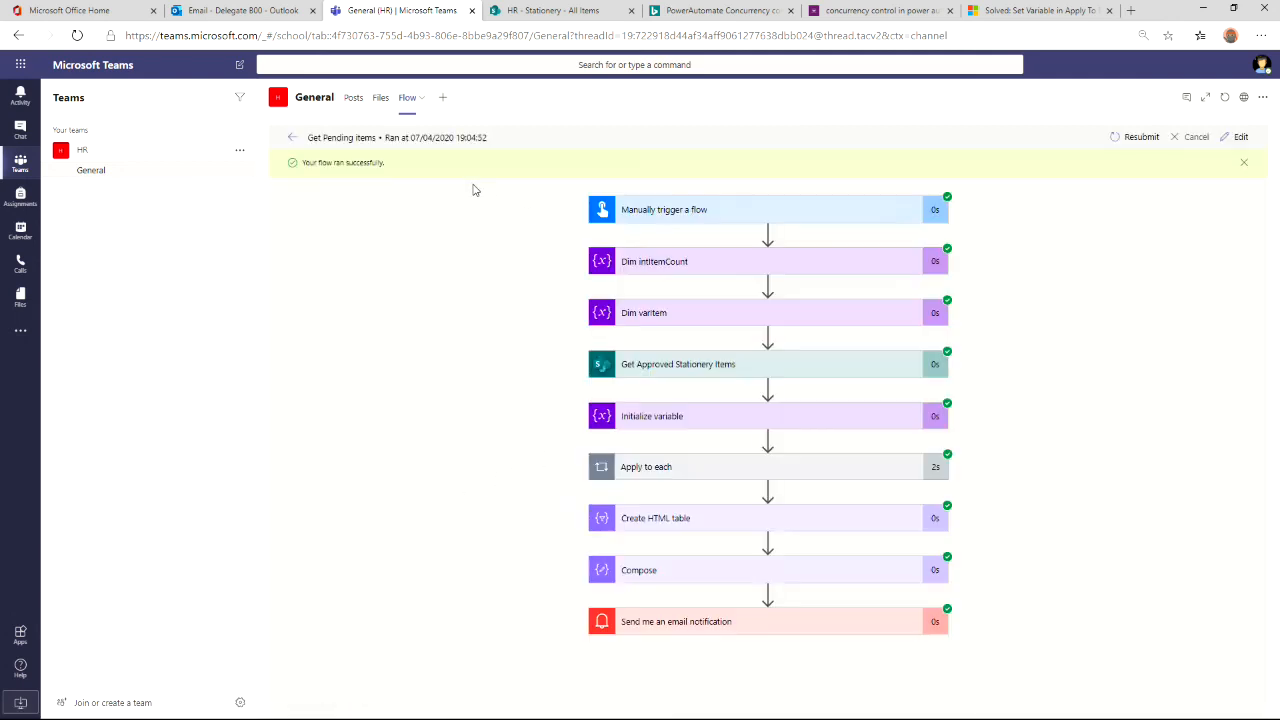
pyautogui.click(697, 473)
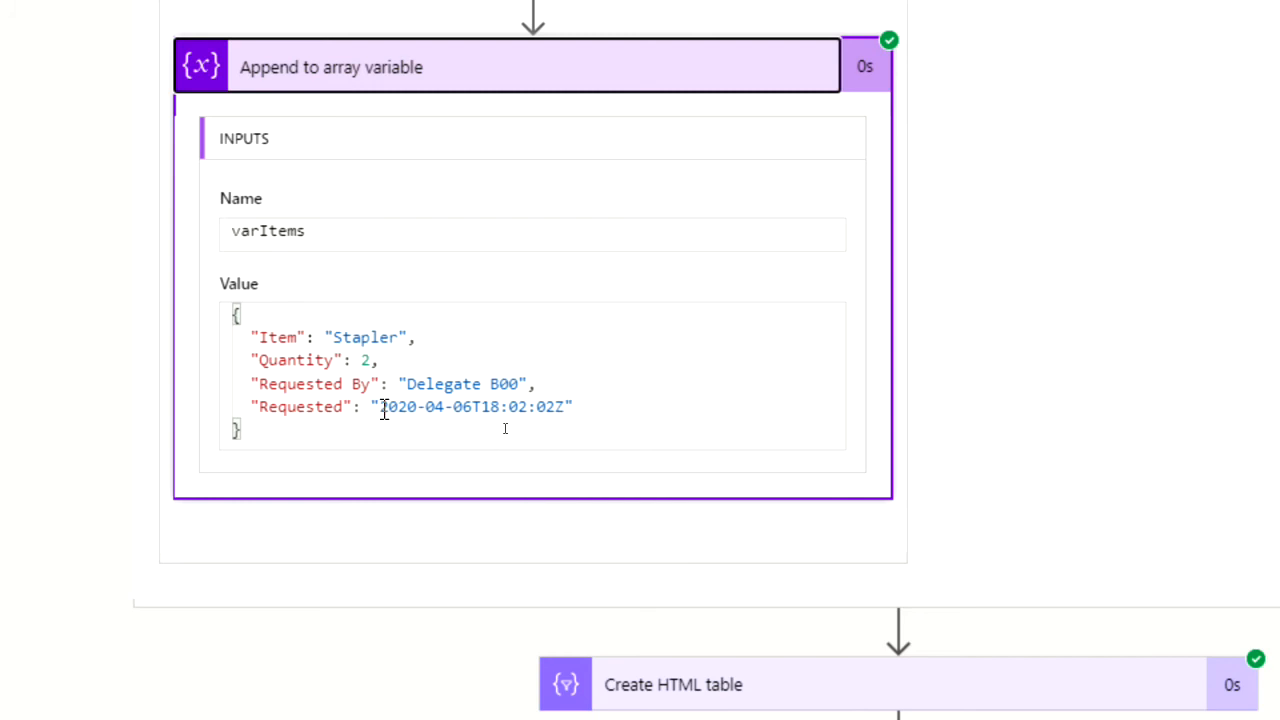
# Examine the year, month and day portions and character positions of the Requested date in the Append to array variable inputs.
pyautogui.moveTo(384, 408); pyautogui.dragTo(416, 408)
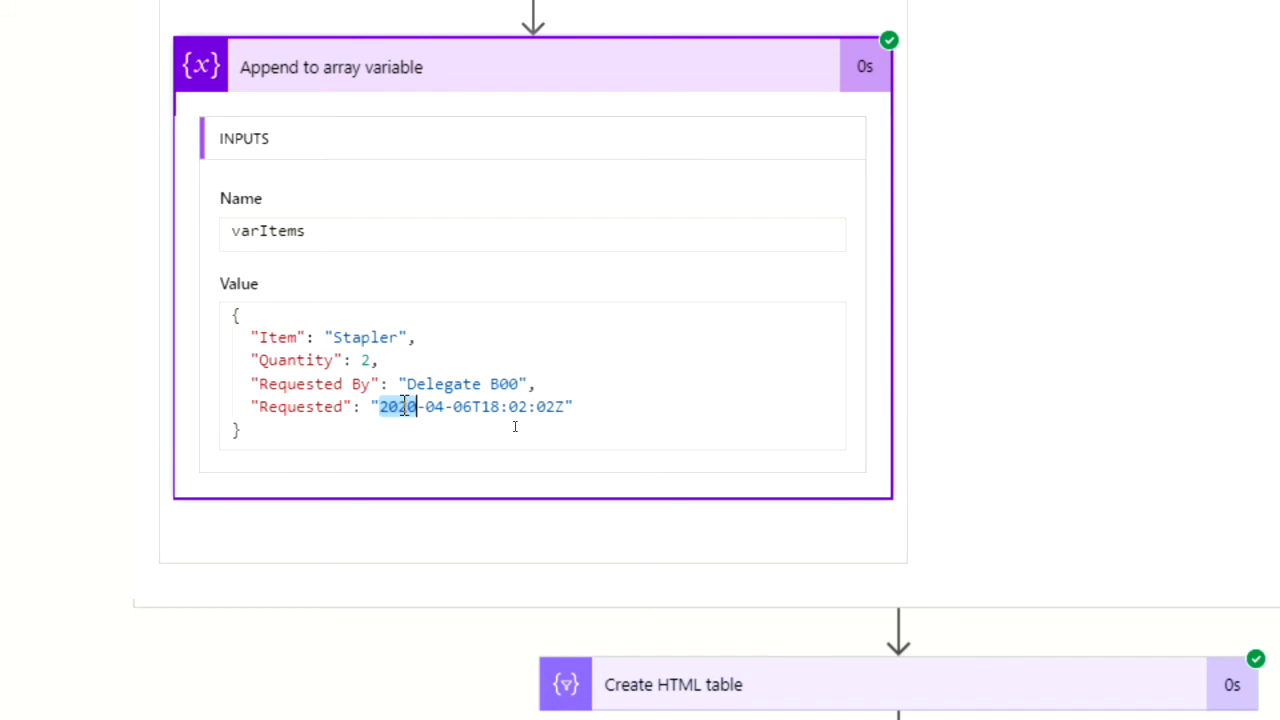
pyautogui.moveTo(426, 408); pyautogui.dragTo(472, 408)
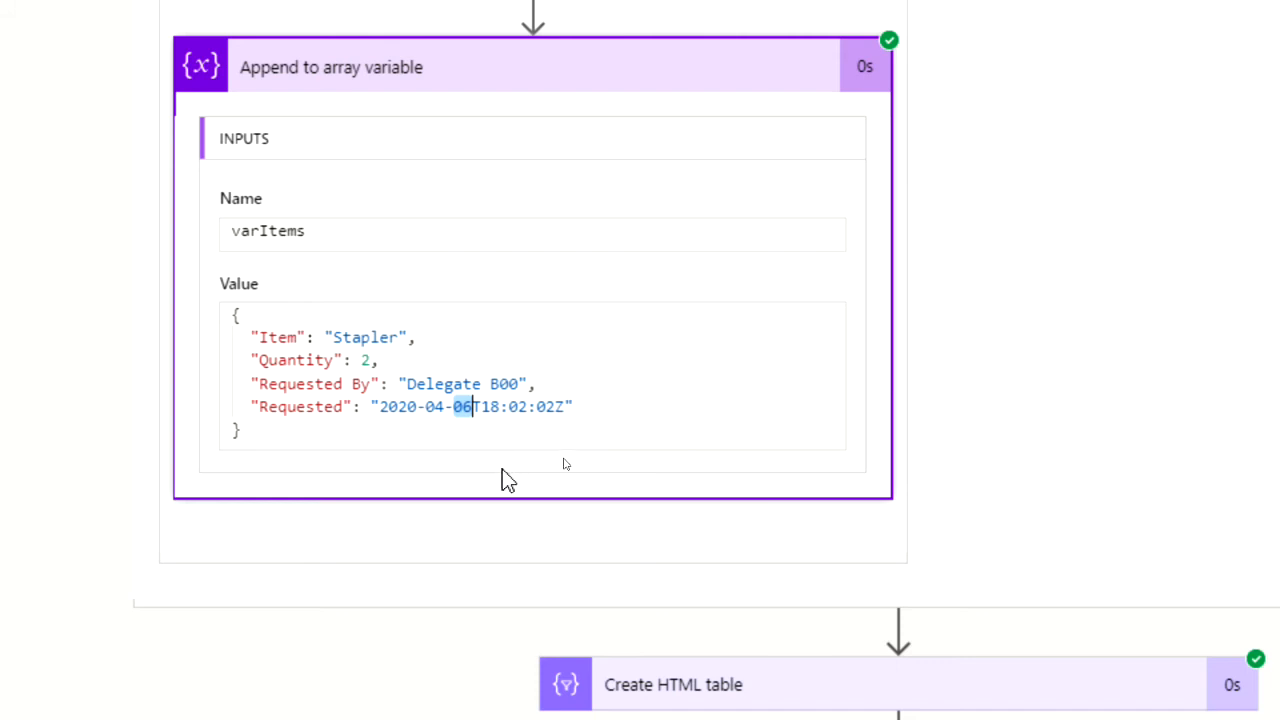
pyautogui.click(450, 440)
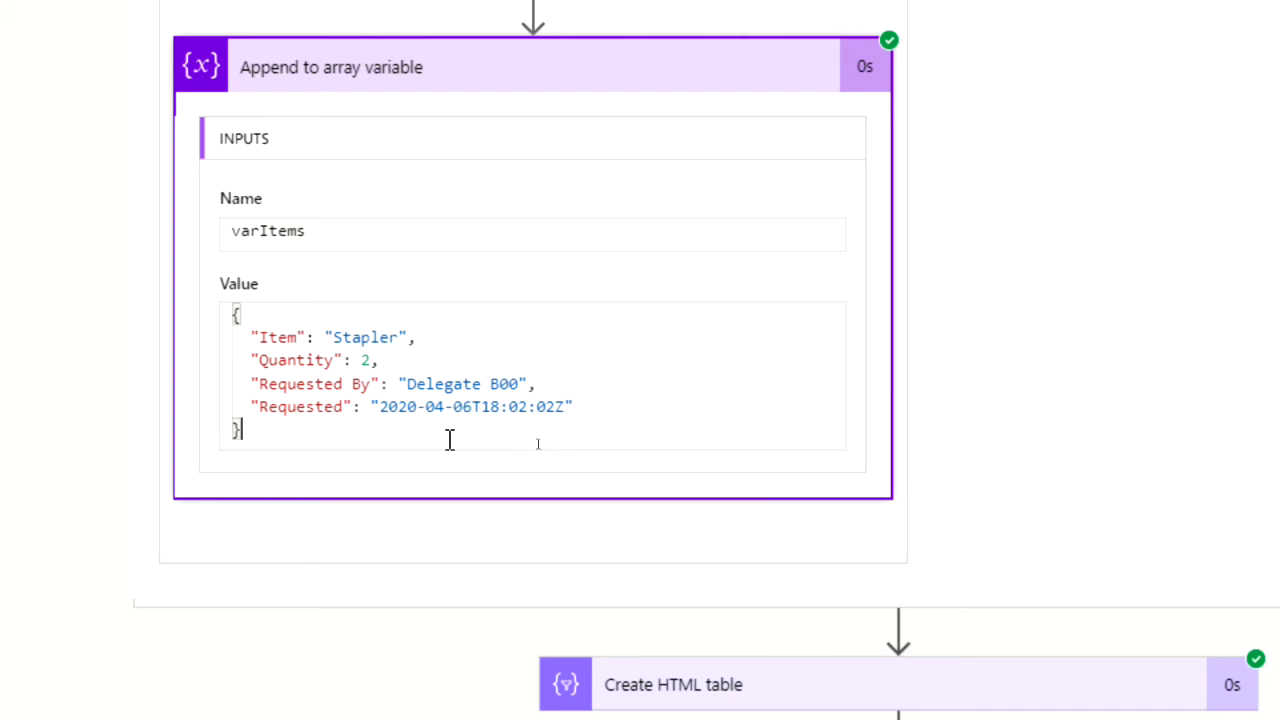
pyautogui.click(380, 407)
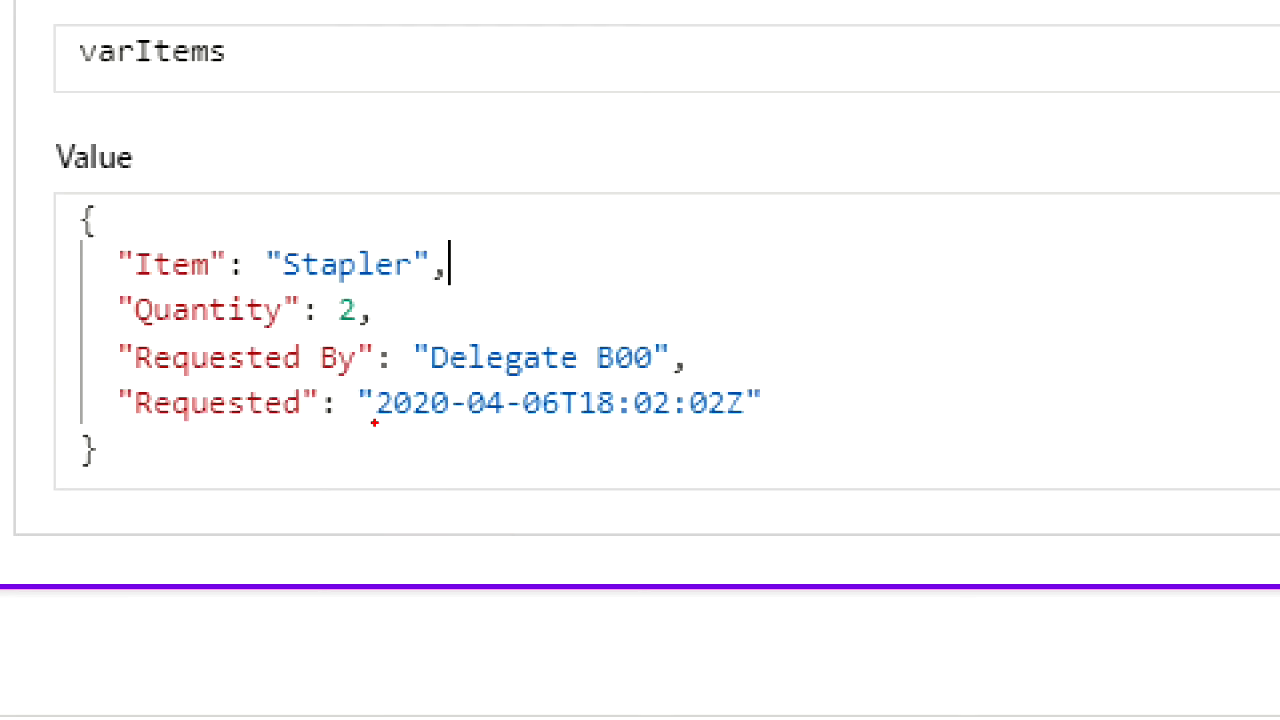
pyautogui.moveTo(374, 374); pyautogui.dragTo(543, 429)
pyautogui.moveTo(369, 374); pyautogui.dragTo(760, 432)
pyautogui.moveTo(371, 410); pyautogui.dragTo(371, 466)
pyautogui.write('0')
pyautogui.moveTo(398, 417); pyautogui.dragTo(452, 483)
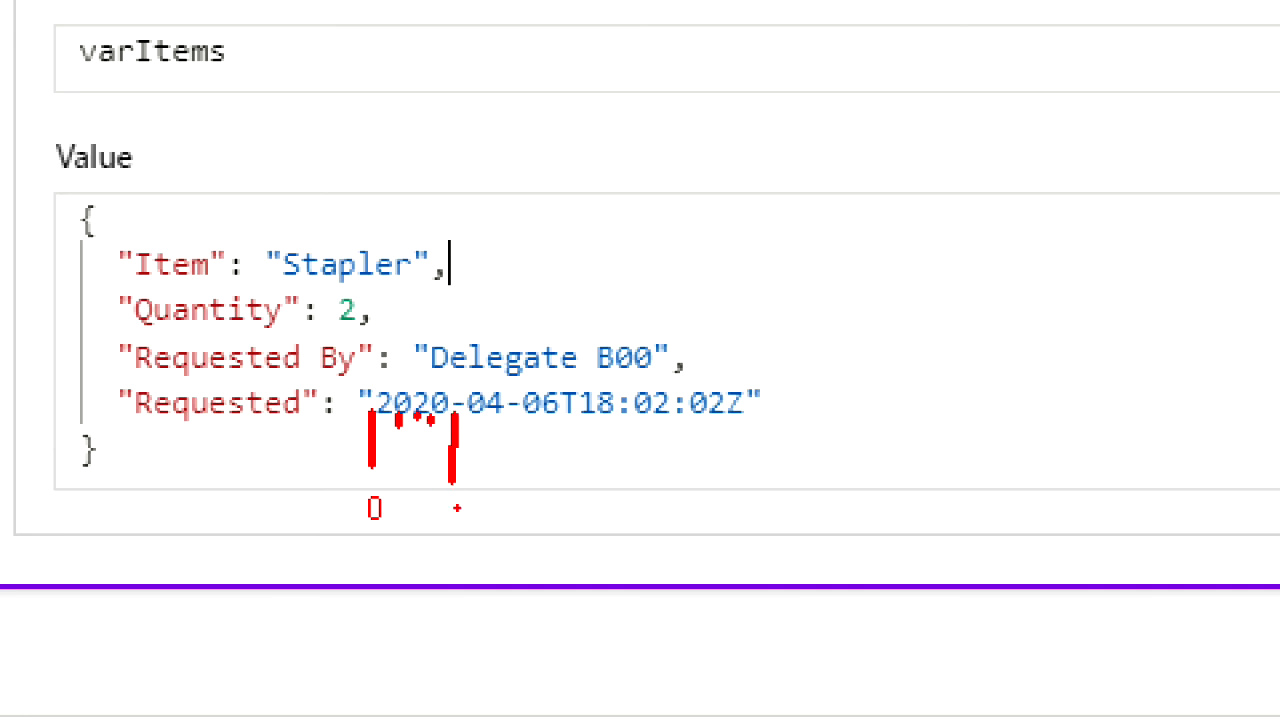
pyautogui.write('t4')
# Reopen the flow for editing and rename the Initialize variable action for strNiceDate as Dim strNiceDate.
pyautogui.click(1238, 137)
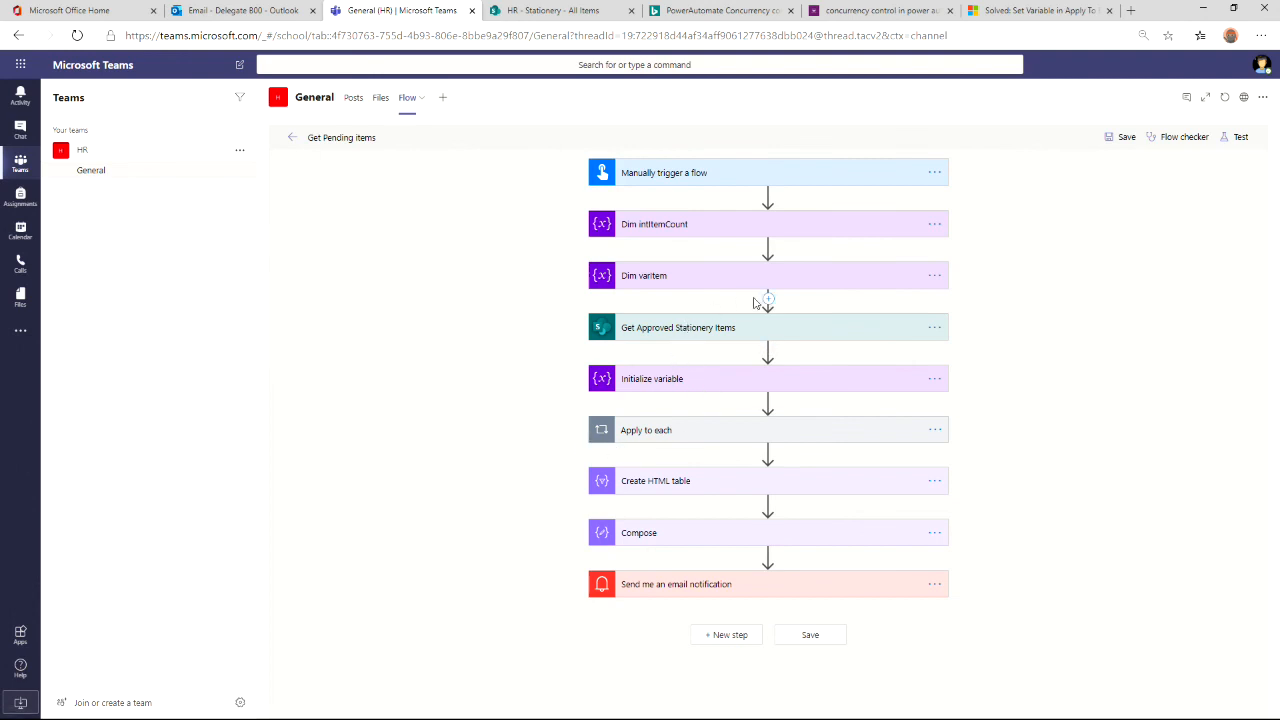
pyautogui.click(765, 385)
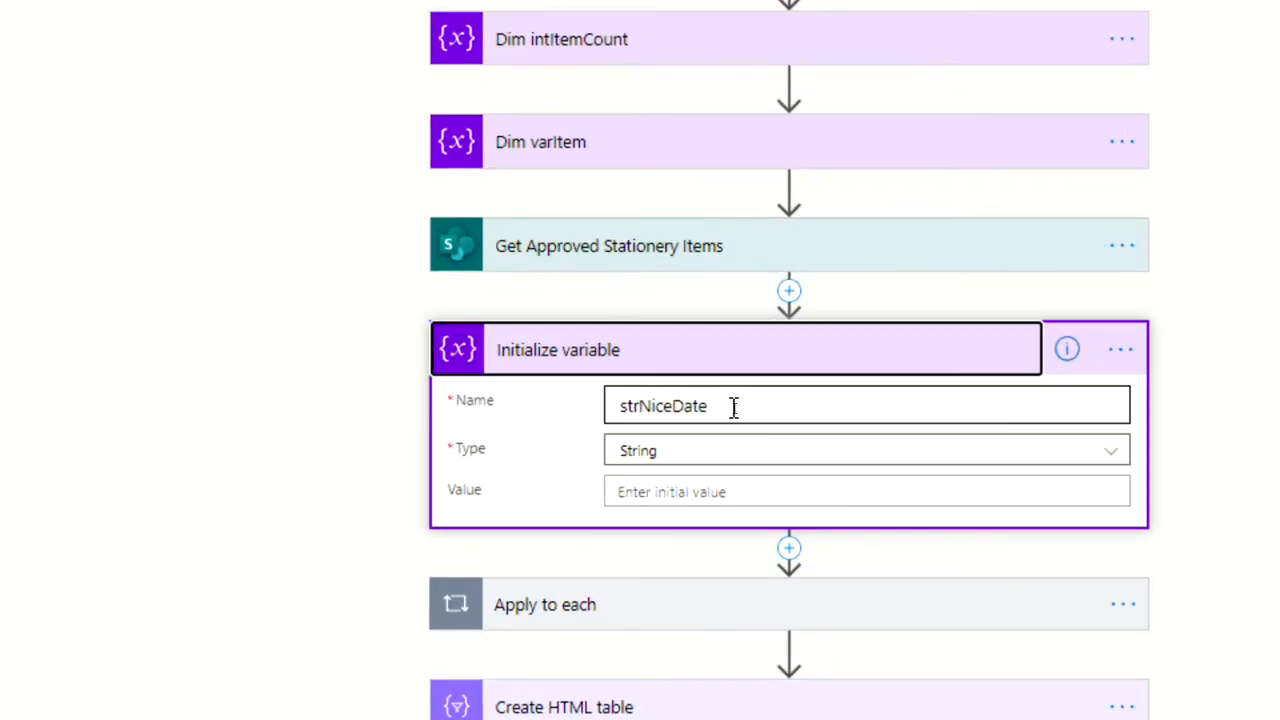
pyautogui.click(736, 408)
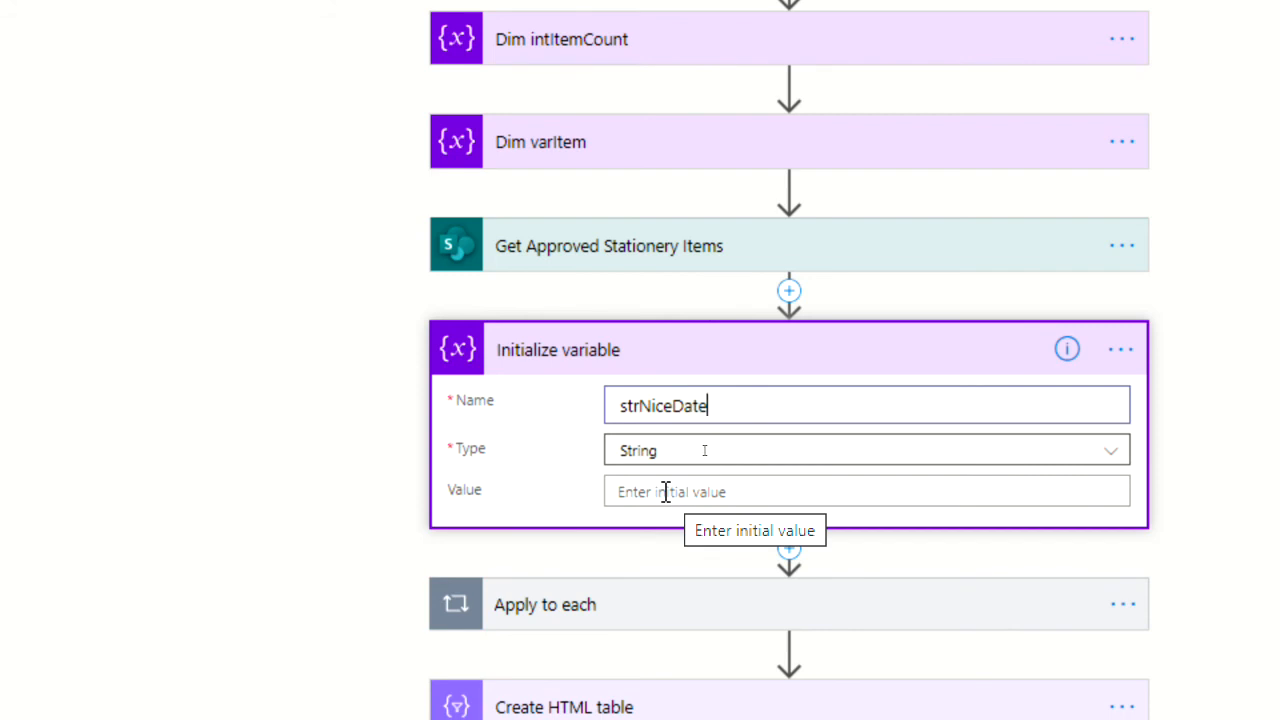
pyautogui.click(1120, 355)
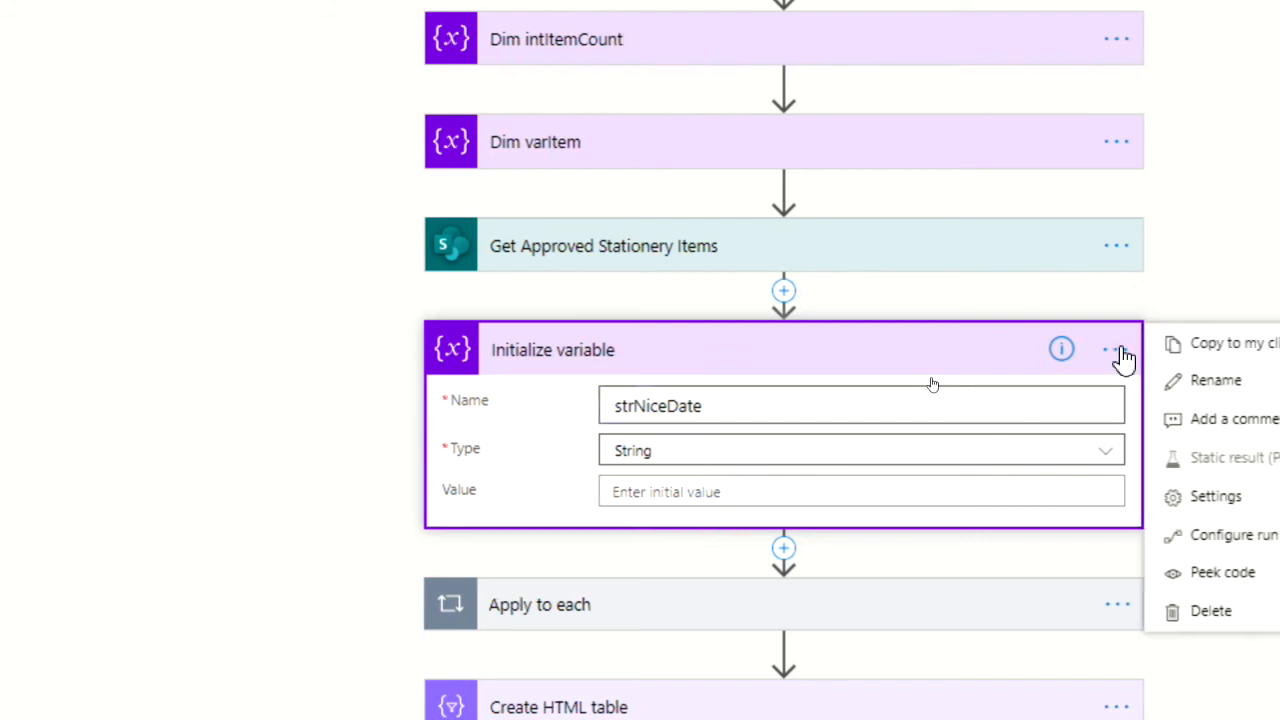
pyautogui.click(1096, 382)
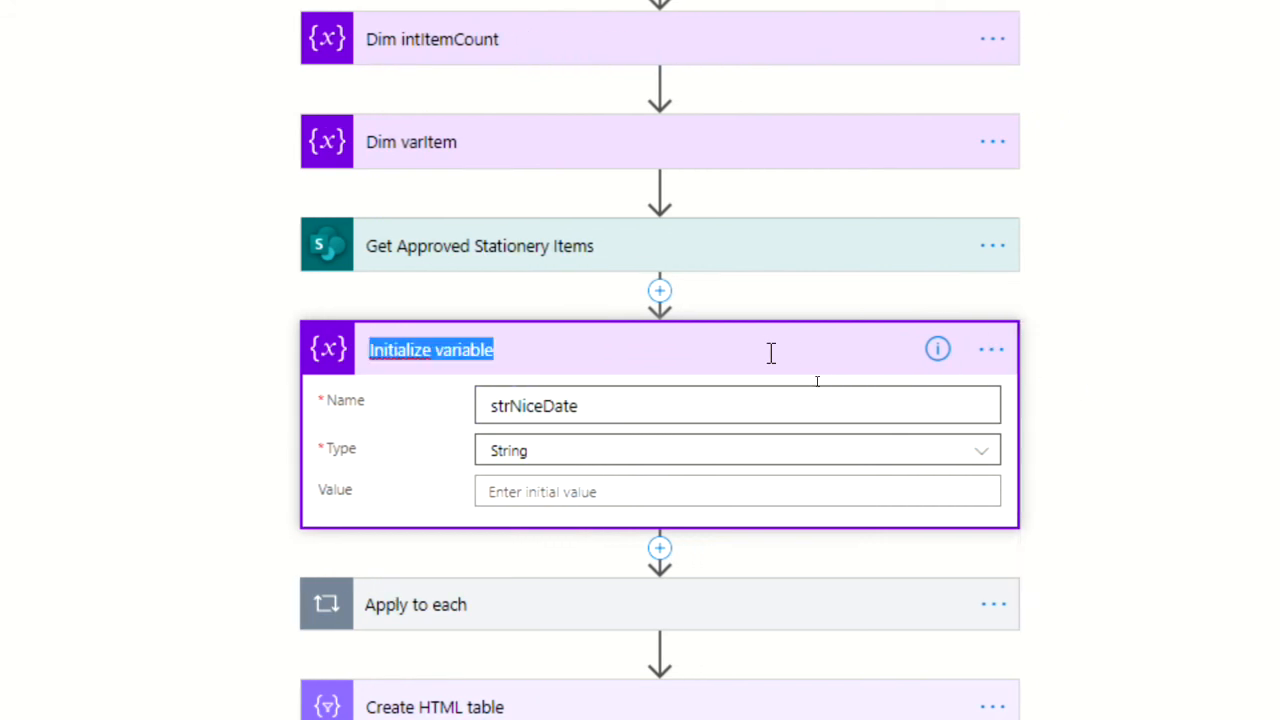
pyautogui.write('Dim str')
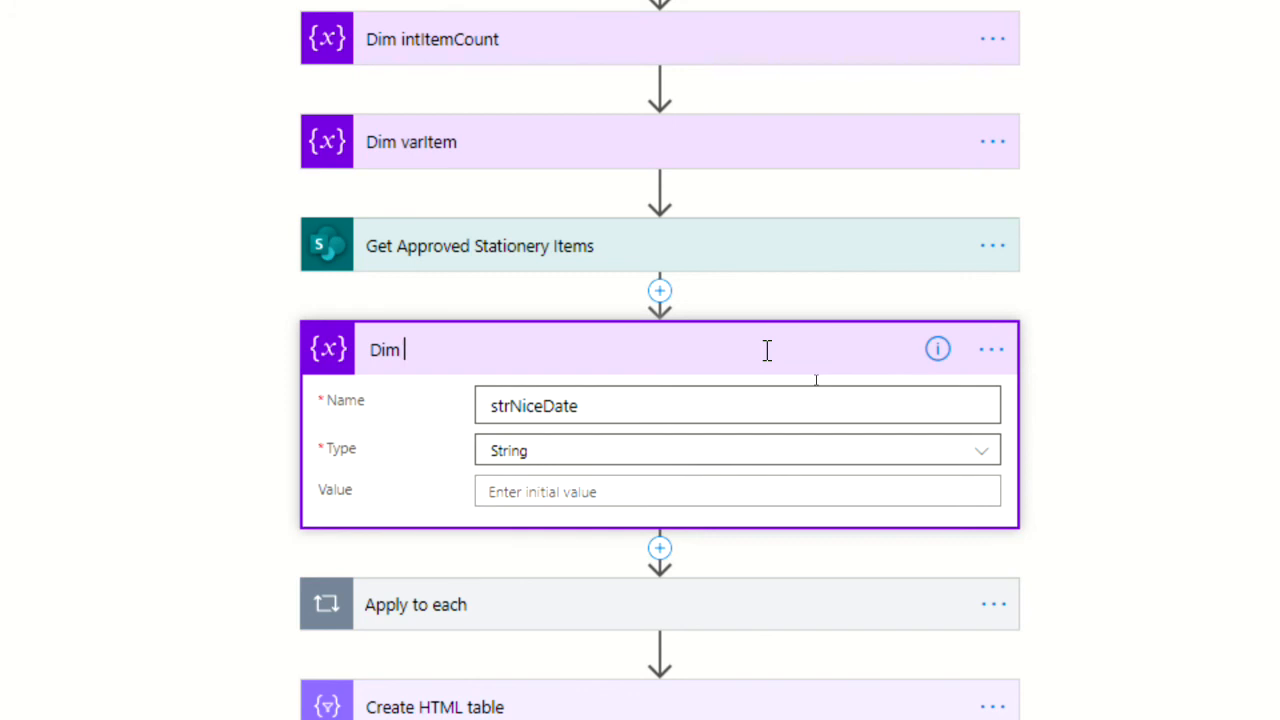
pyautogui.write('NiceDate')
pyautogui.press('Return')
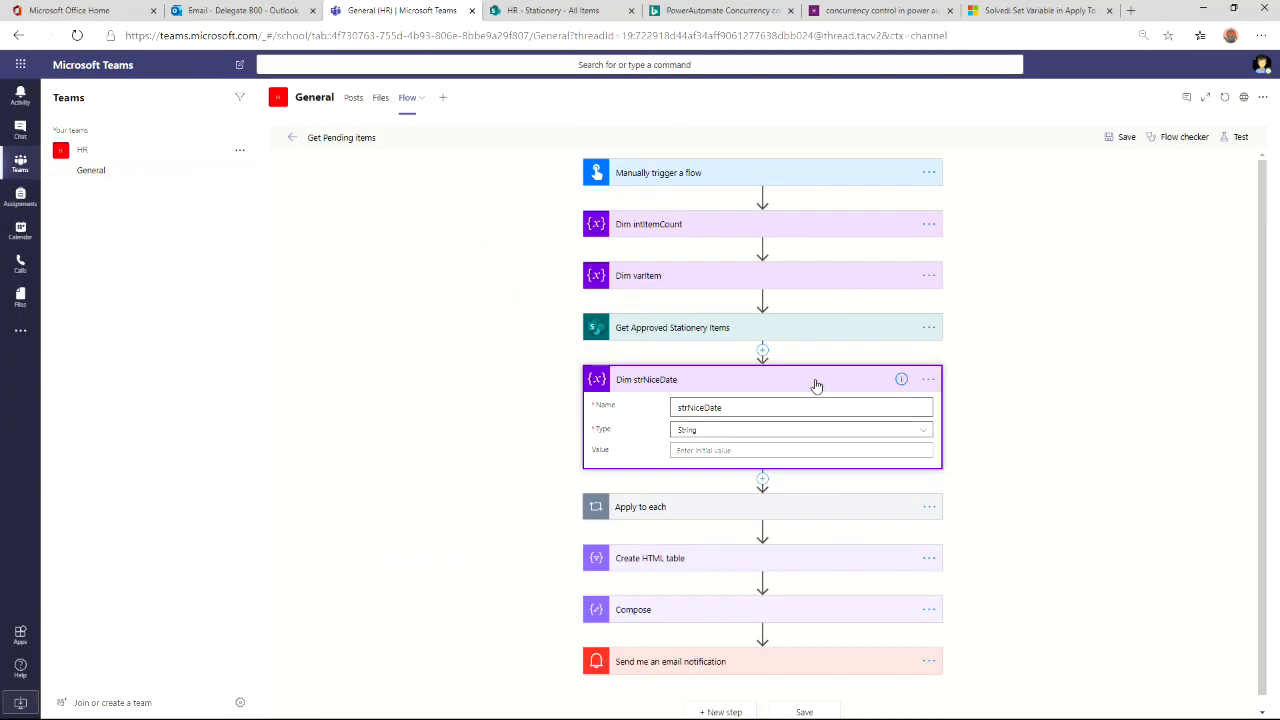
# Expand the Apply to each loop and add a Text Functions Substring action after Increment variable in the If yes branch.
pyautogui.click(1031, 388)
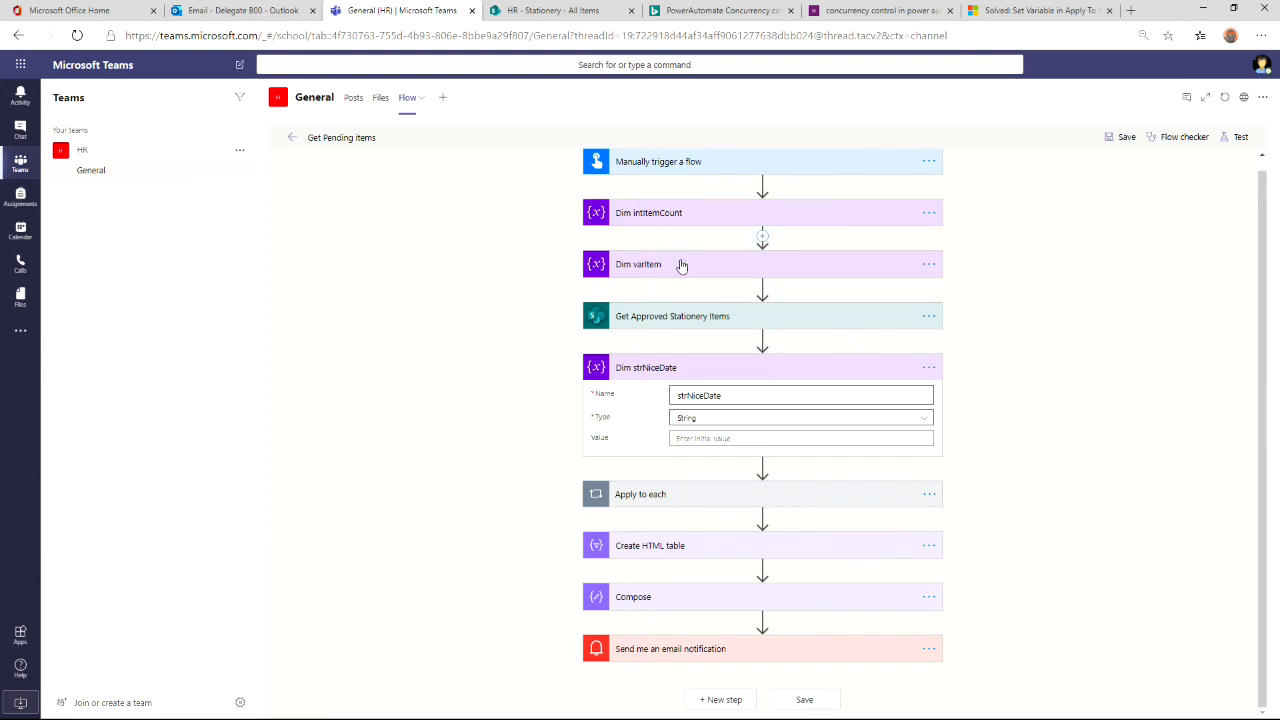
pyautogui.click(716, 503)
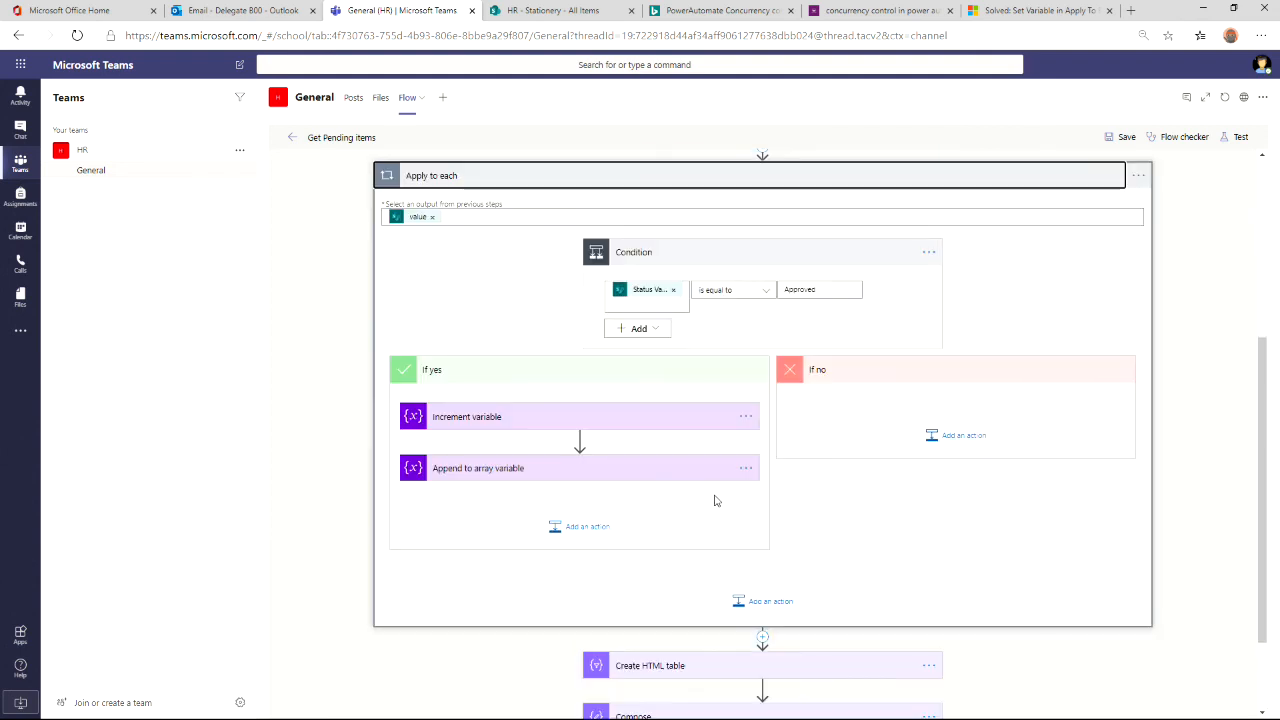
pyautogui.scroll(1, 632, 364)
pyautogui.scroll(1, 632, 364)
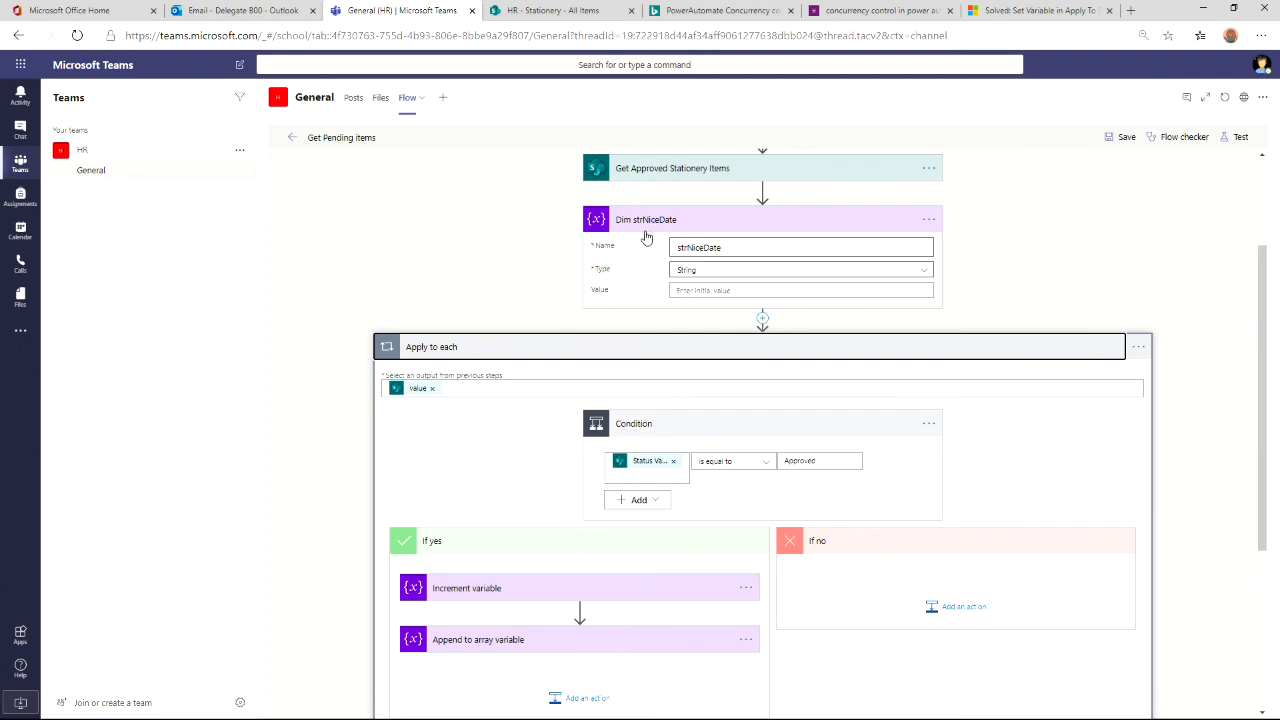
pyautogui.scroll(-2, 622, 375)
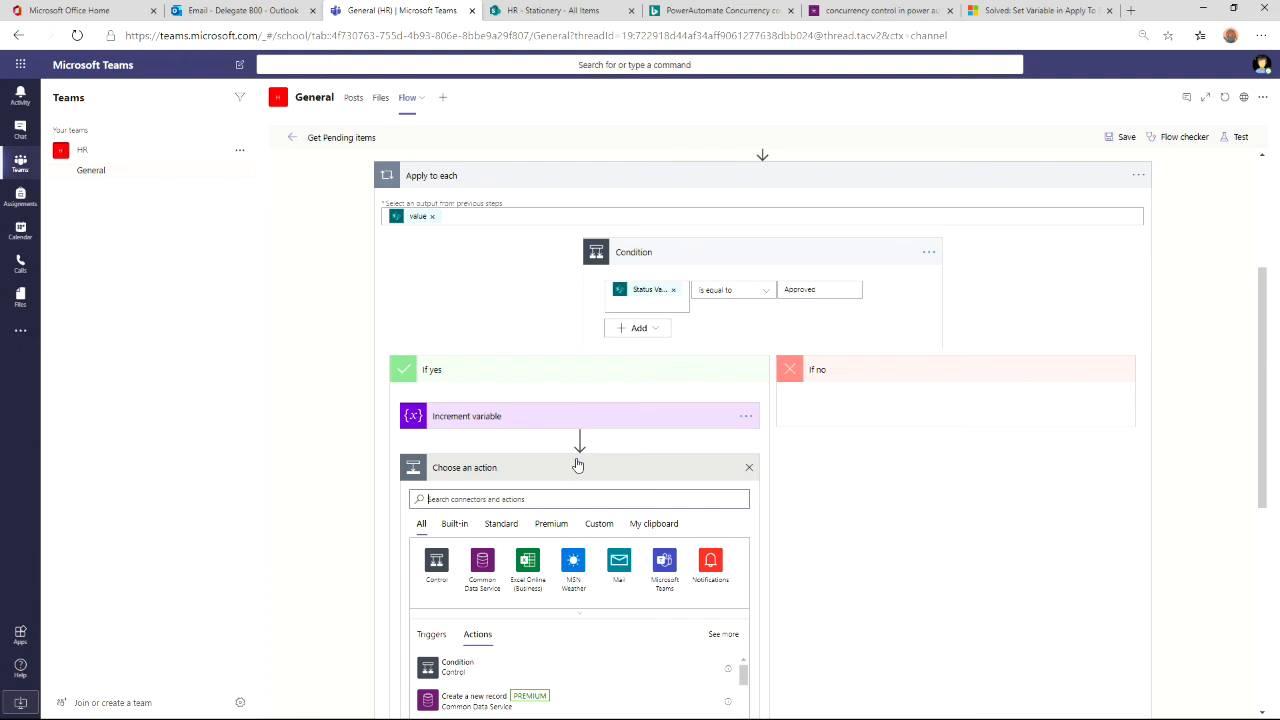
pyautogui.write('Text F')
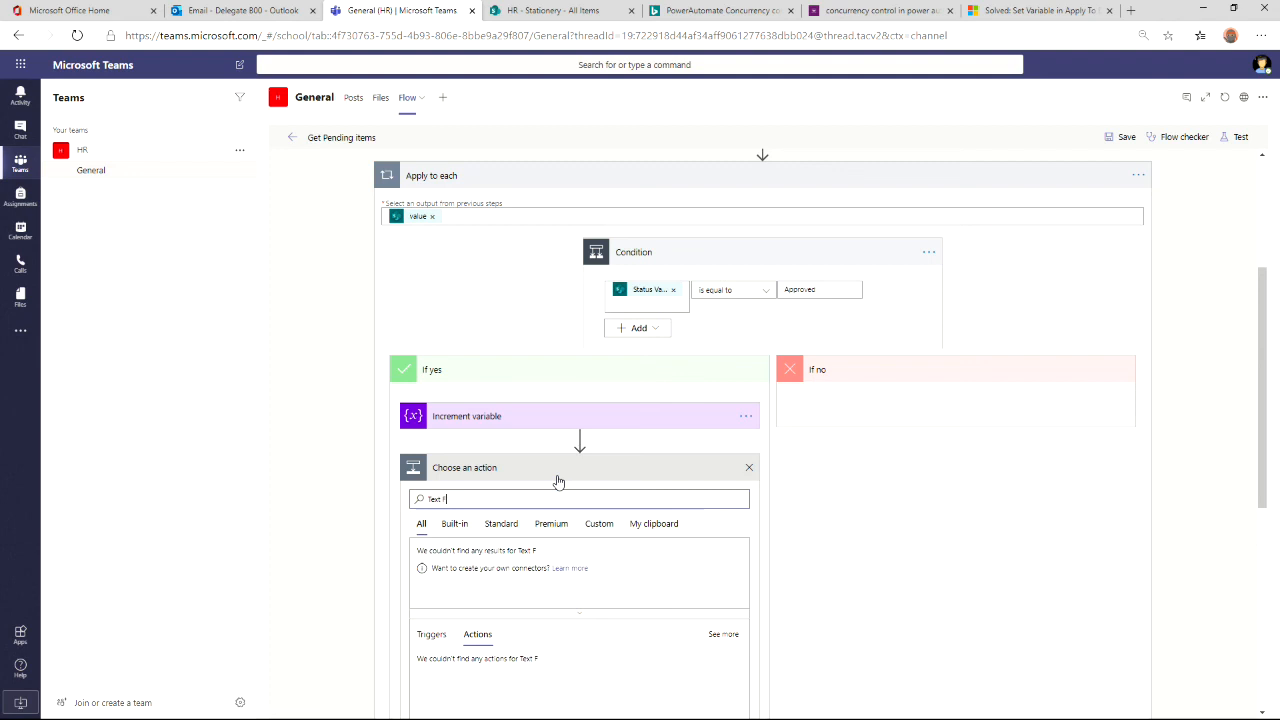
pyautogui.write('unc')
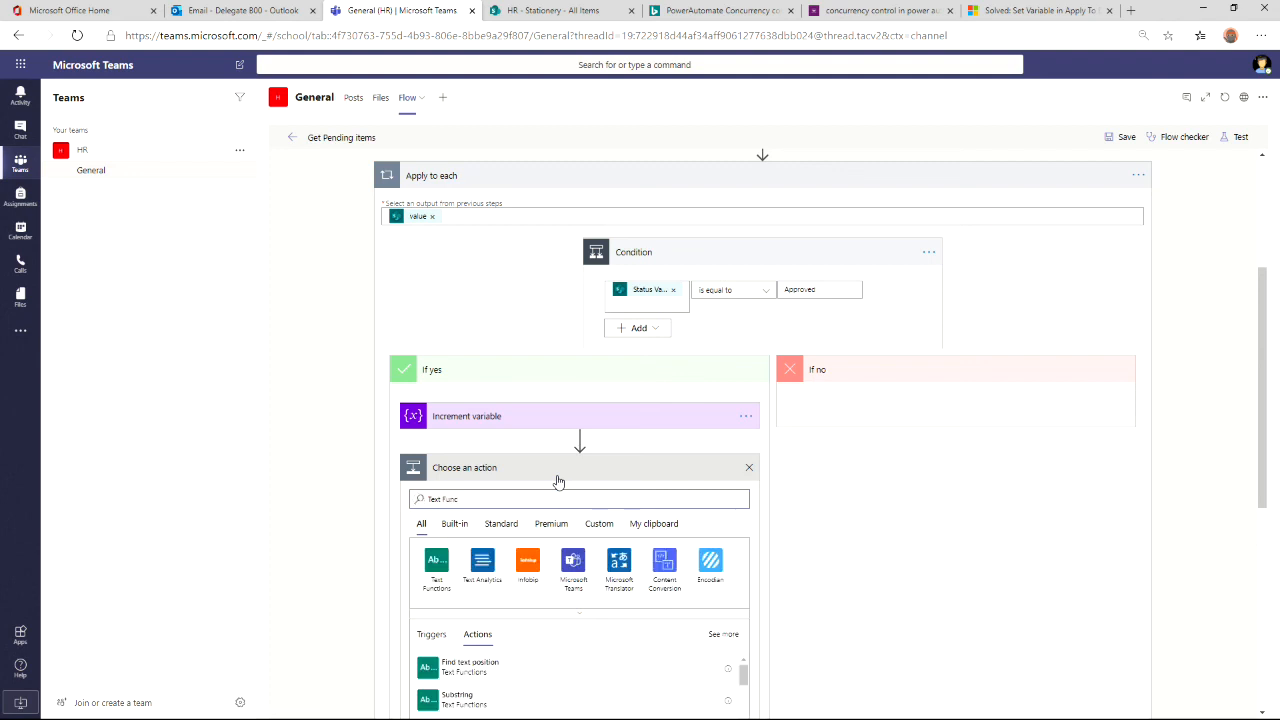
pyautogui.click(436, 565)
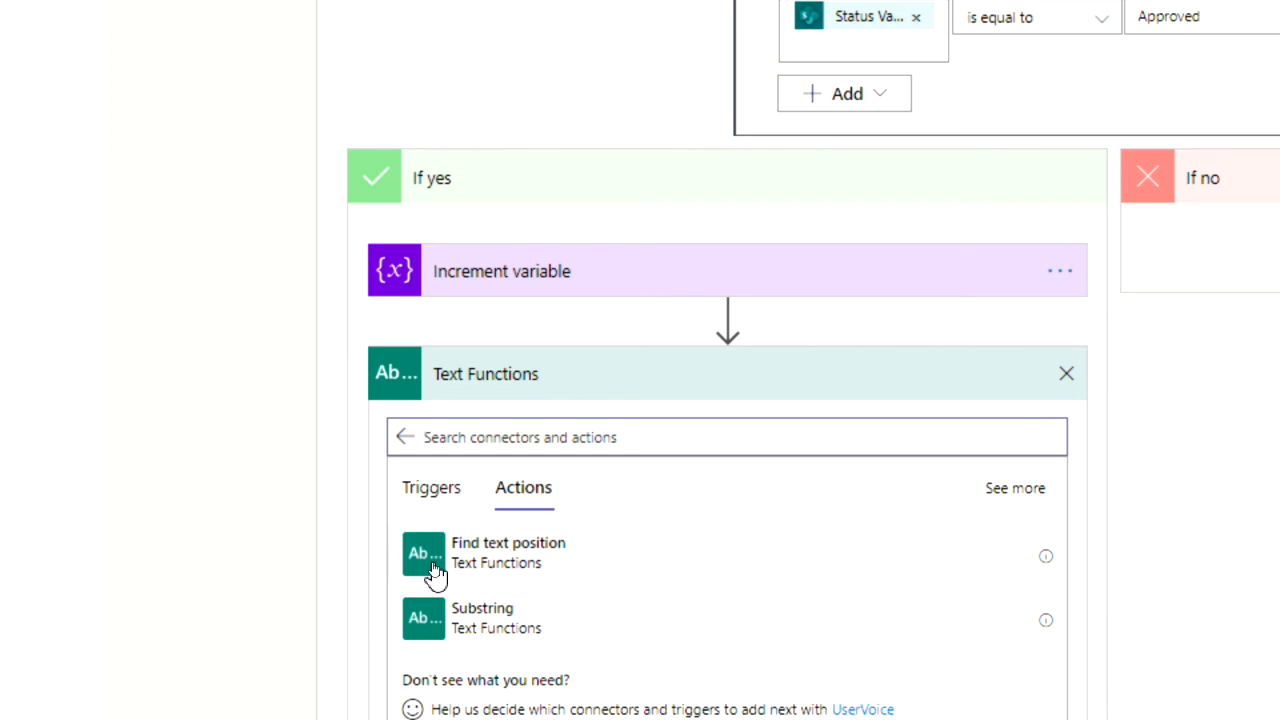
pyautogui.scroll(-1, 453, 637)
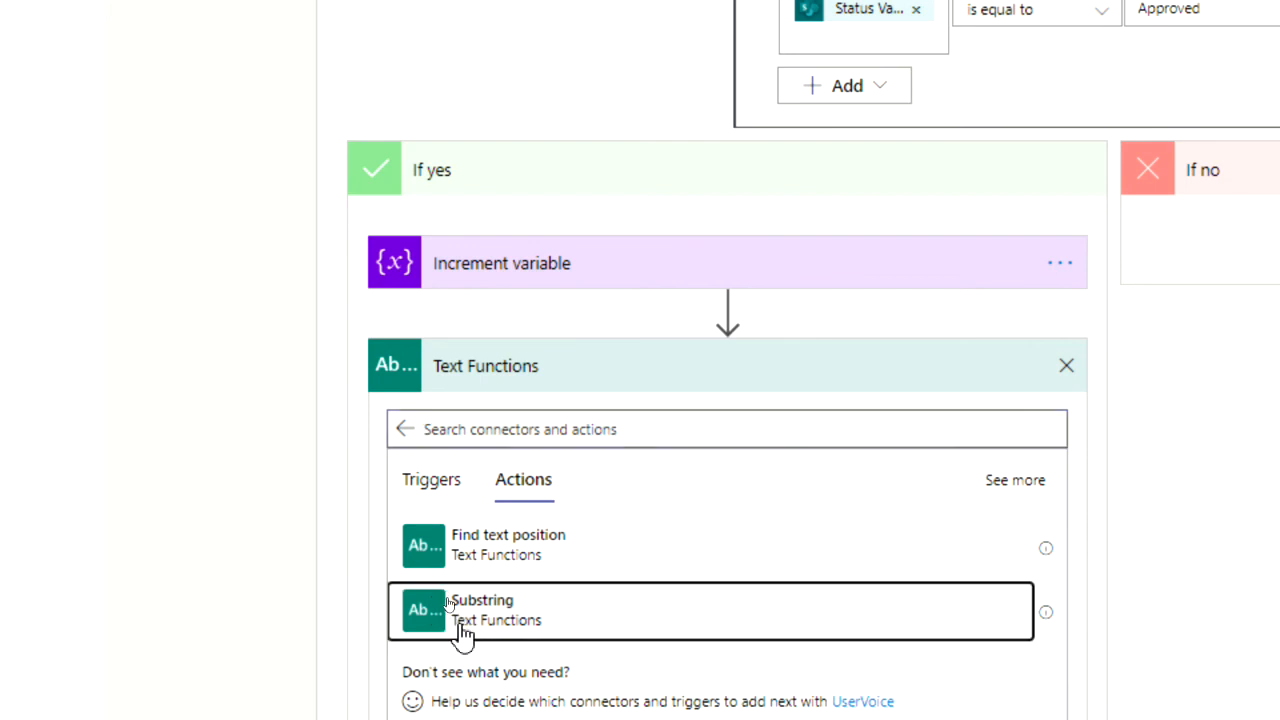
pyautogui.click(458, 628)
# Configure the Substring action with Requested as its text, starting position 0 and length 4.
pyautogui.click(586, 420)
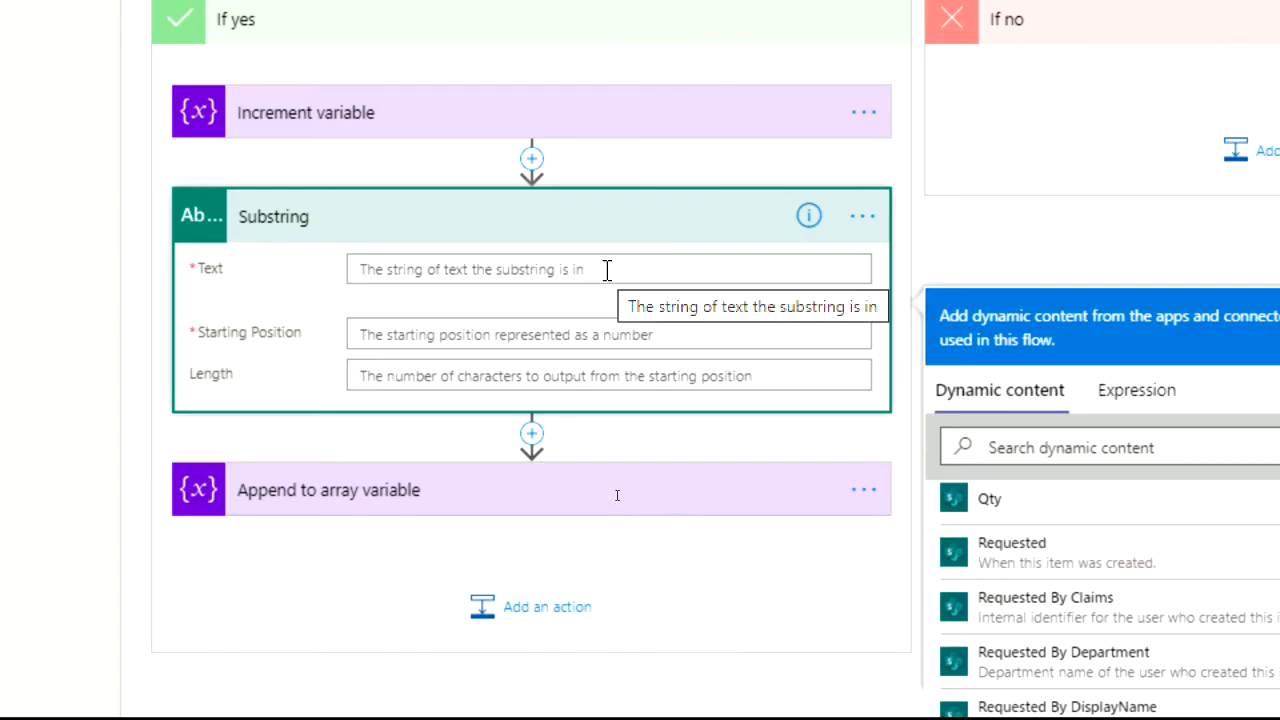
pyautogui.click(1028, 562)
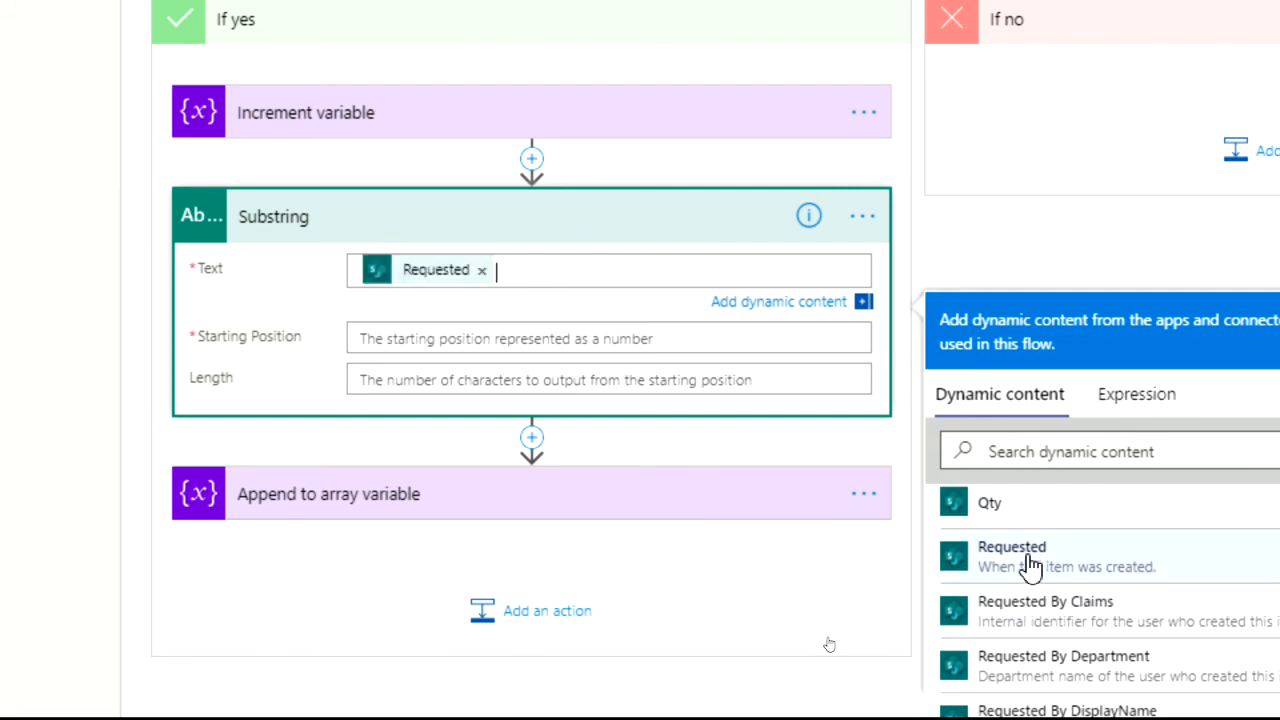
pyautogui.click(514, 341)
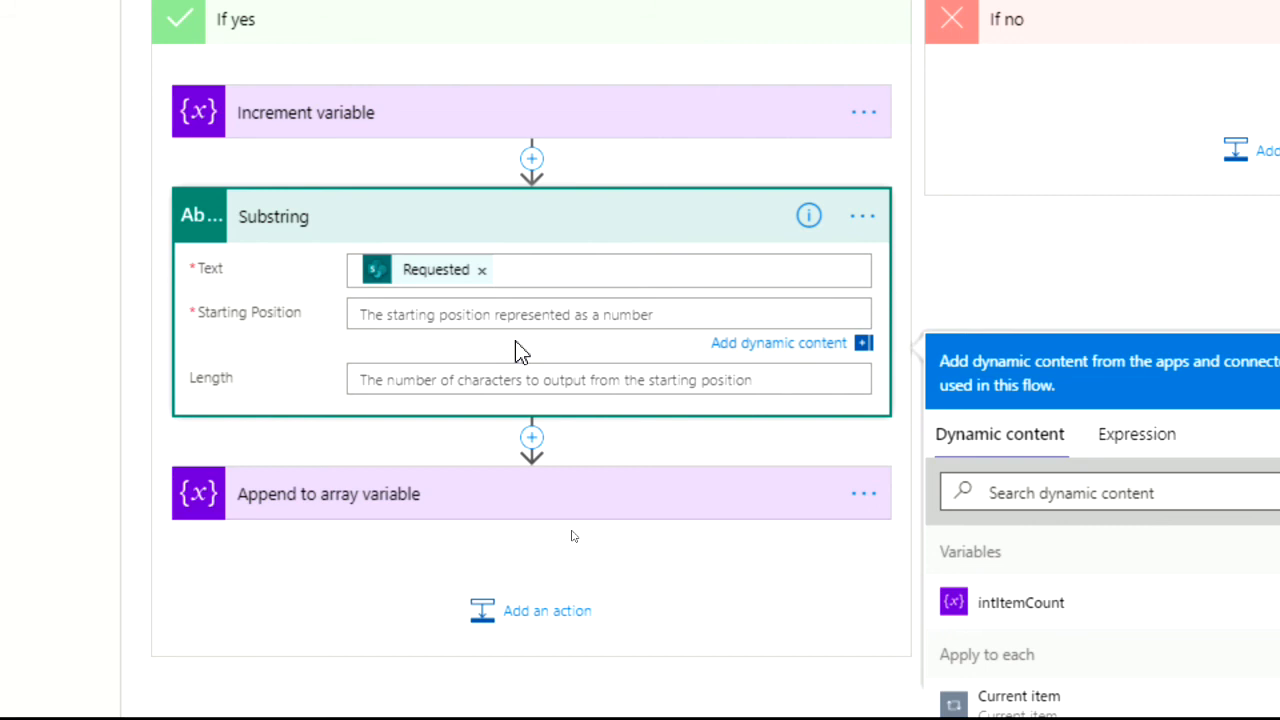
pyautogui.write('0')
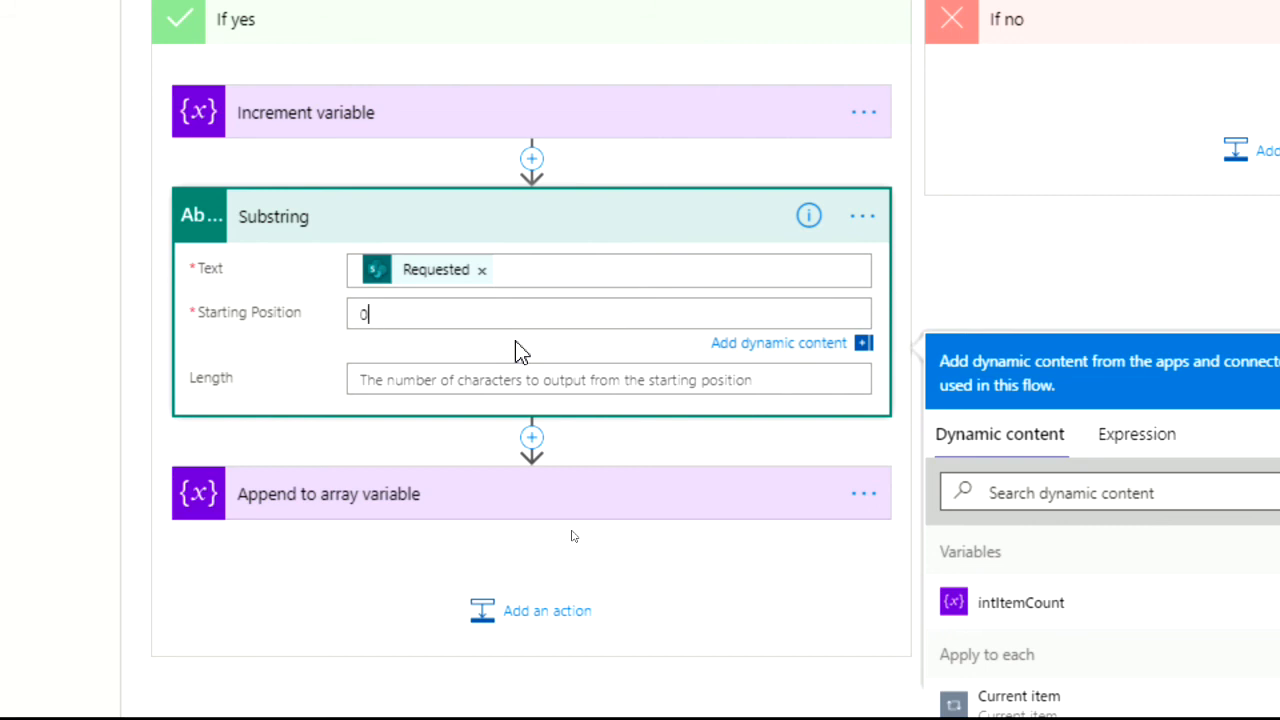
pyautogui.click(488, 384)
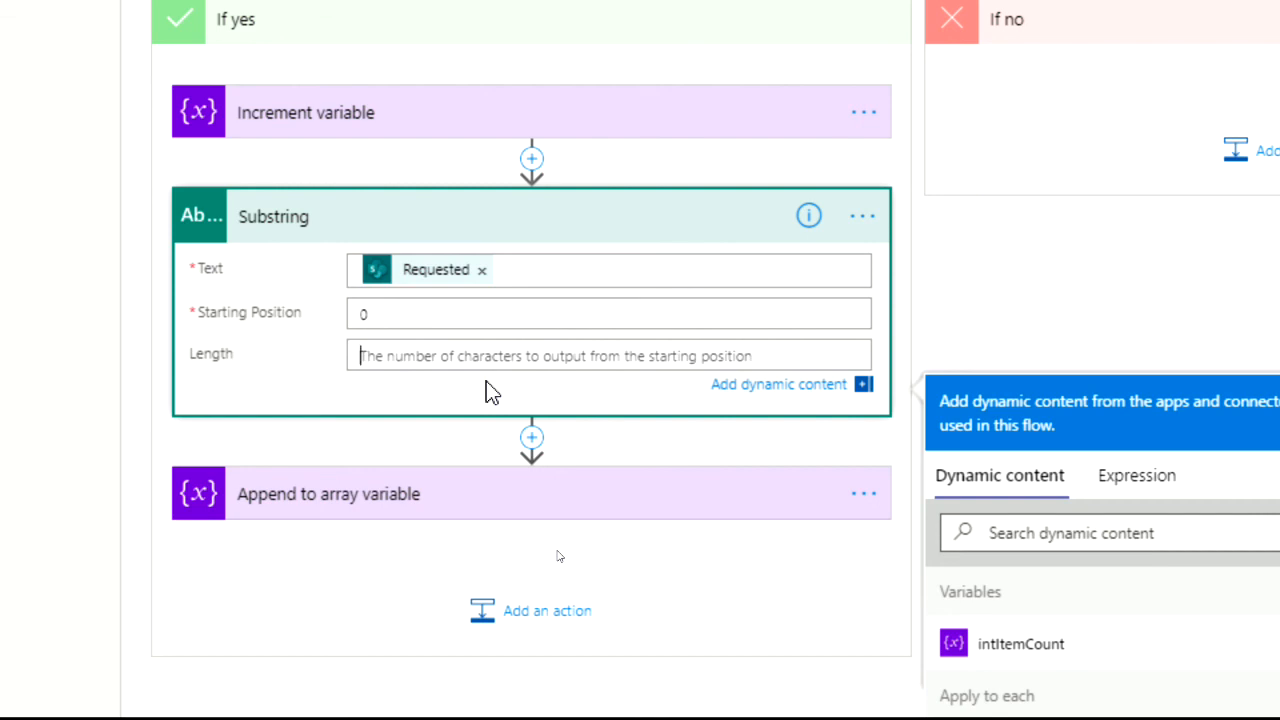
pyautogui.write('4')
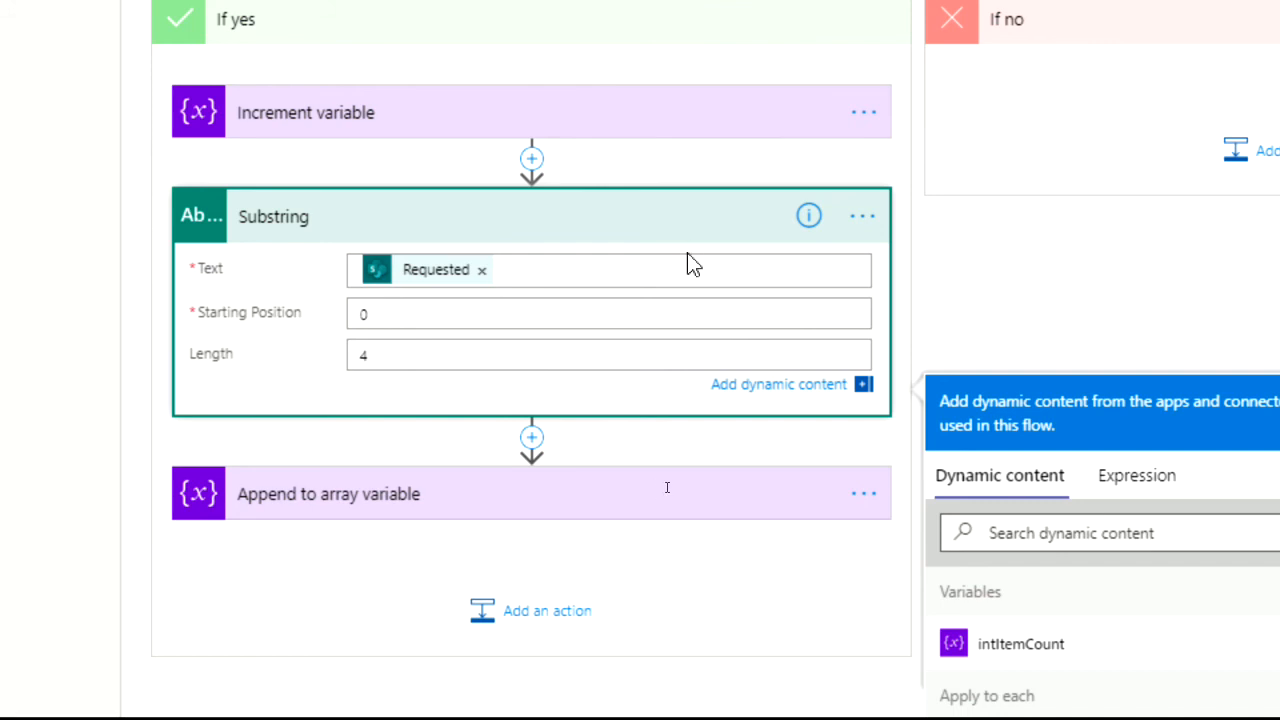
# Rename the Substring action as Get Year.
pyautogui.click(862, 217)
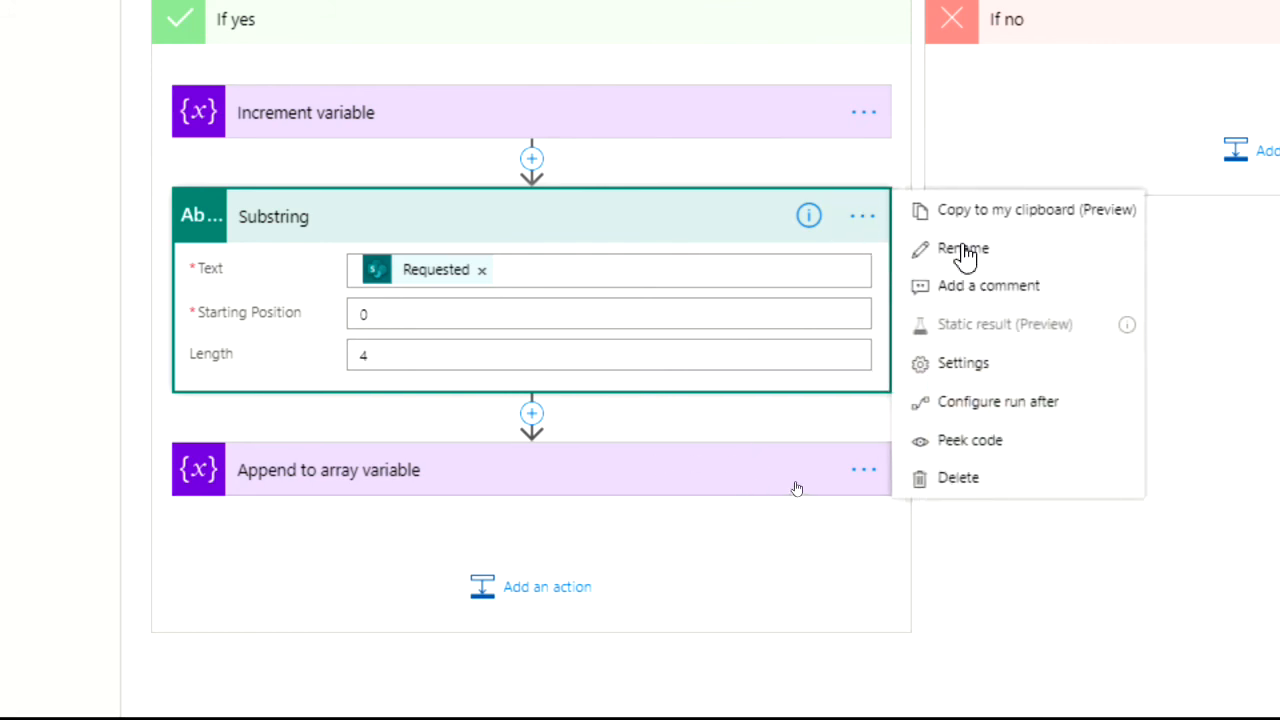
pyautogui.click(960, 257)
pyautogui.write('Get Year')
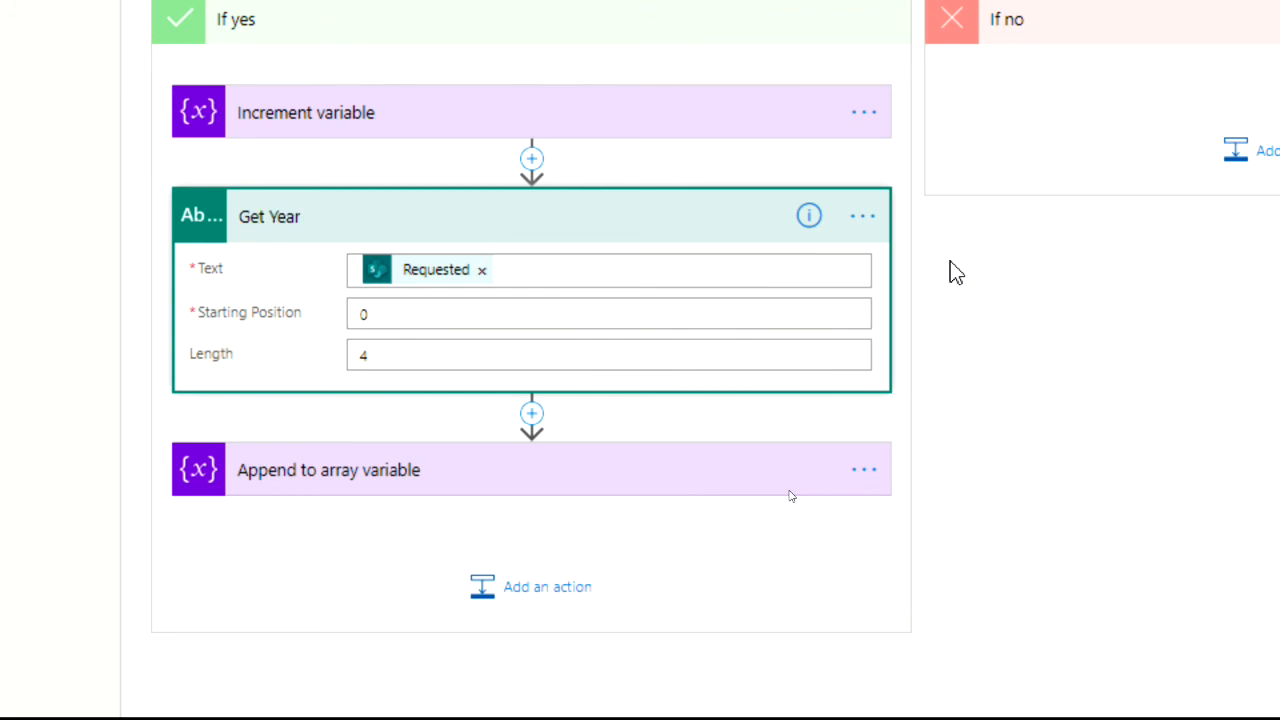
# Copy the Get Year action and insert the copy directly below it, before Append to array variable.
pyautogui.click(533, 414)
pyautogui.click(687, 428)
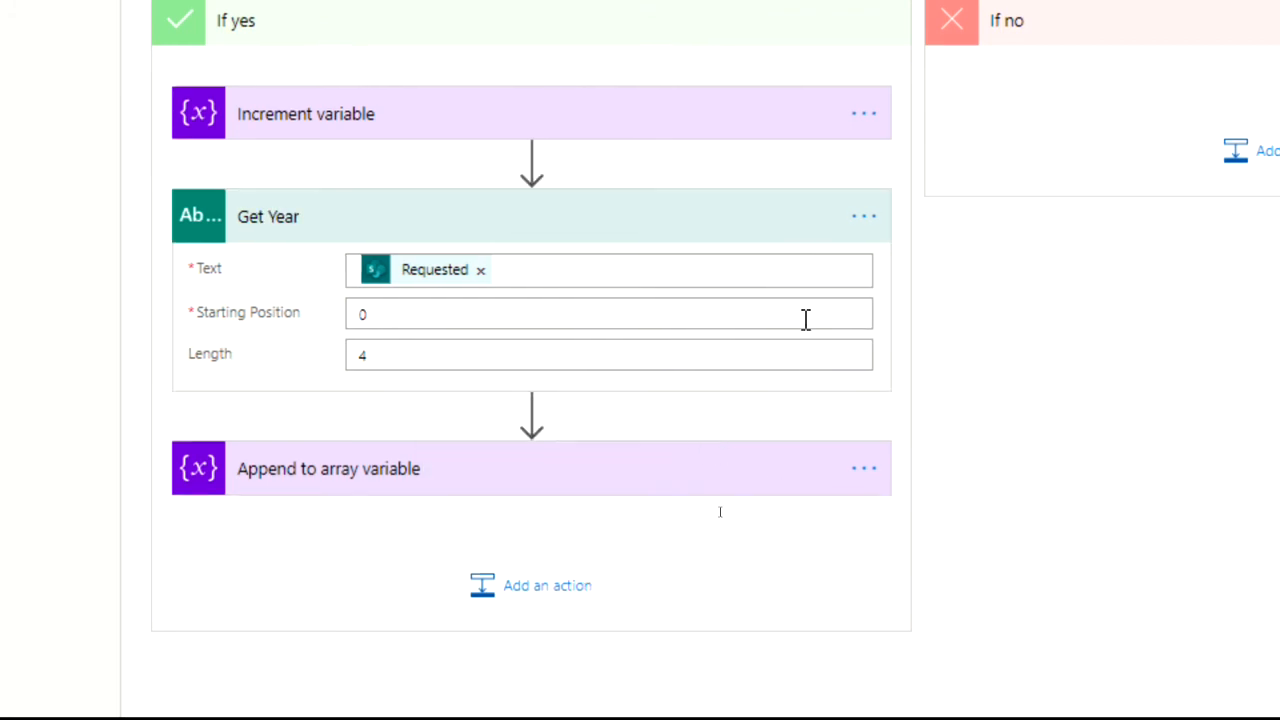
pyautogui.click(865, 220)
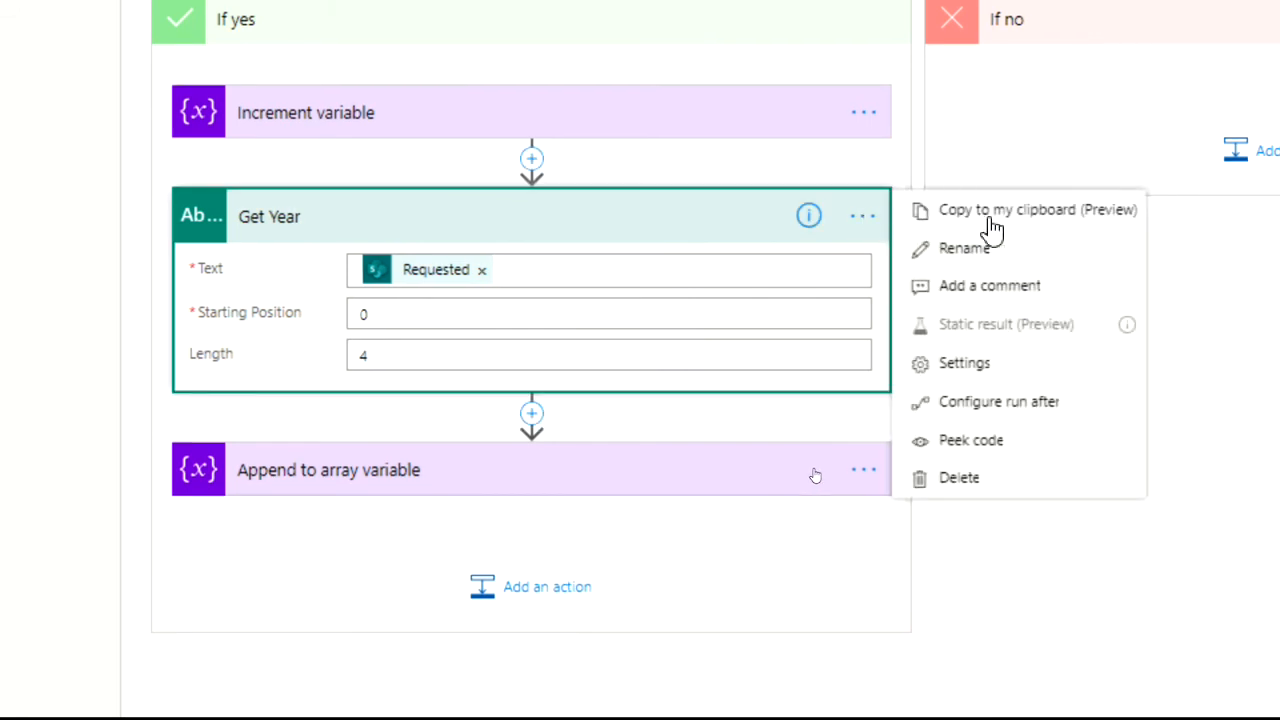
pyautogui.click(1038, 211)
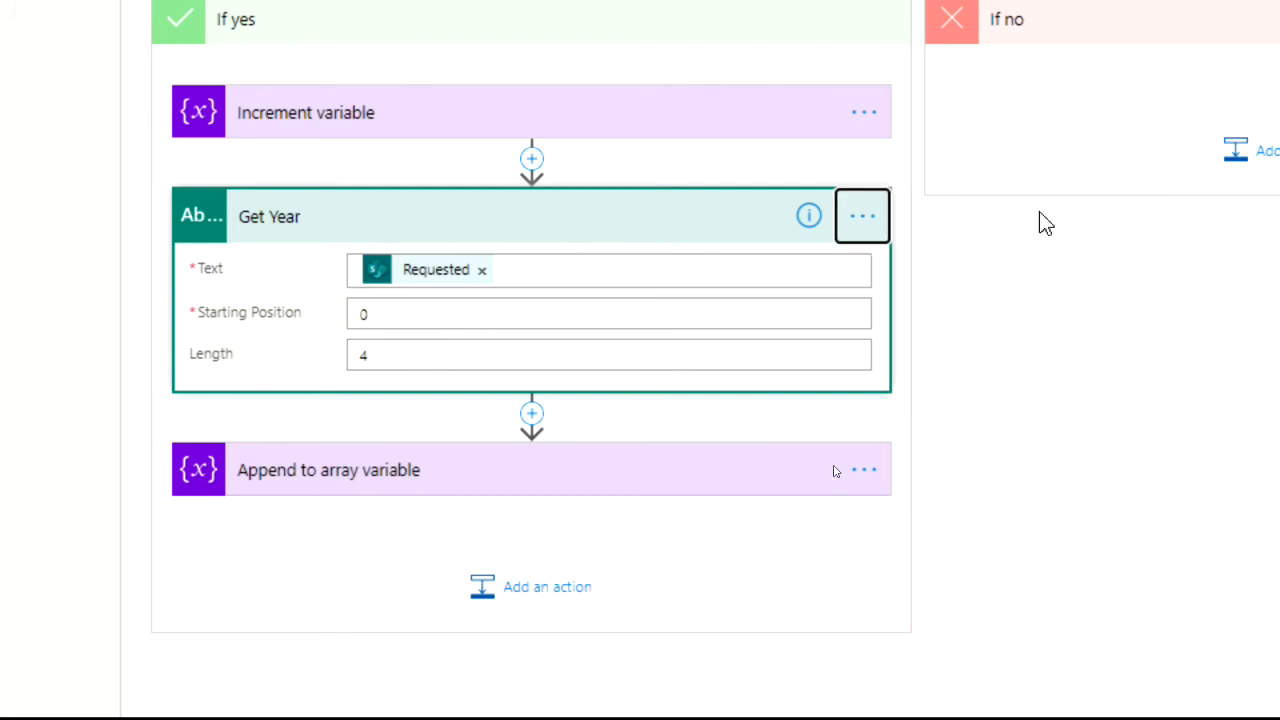
pyautogui.click(532, 416)
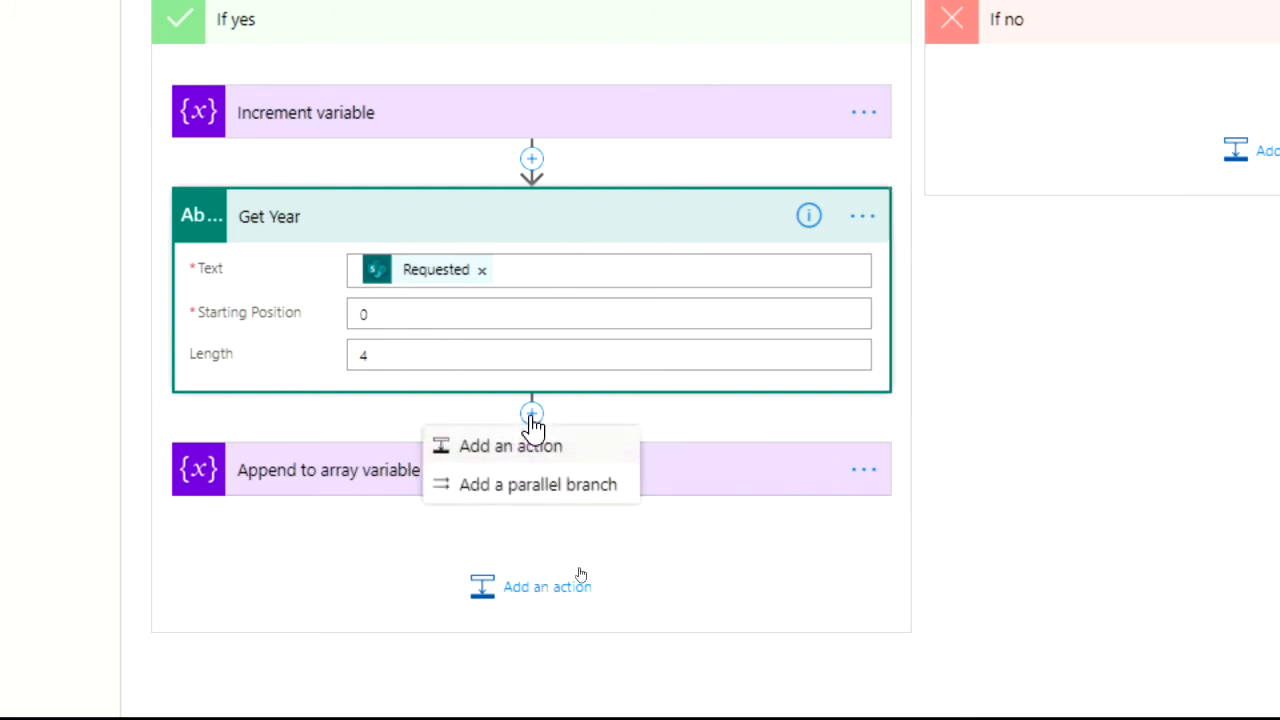
pyautogui.click(495, 448)
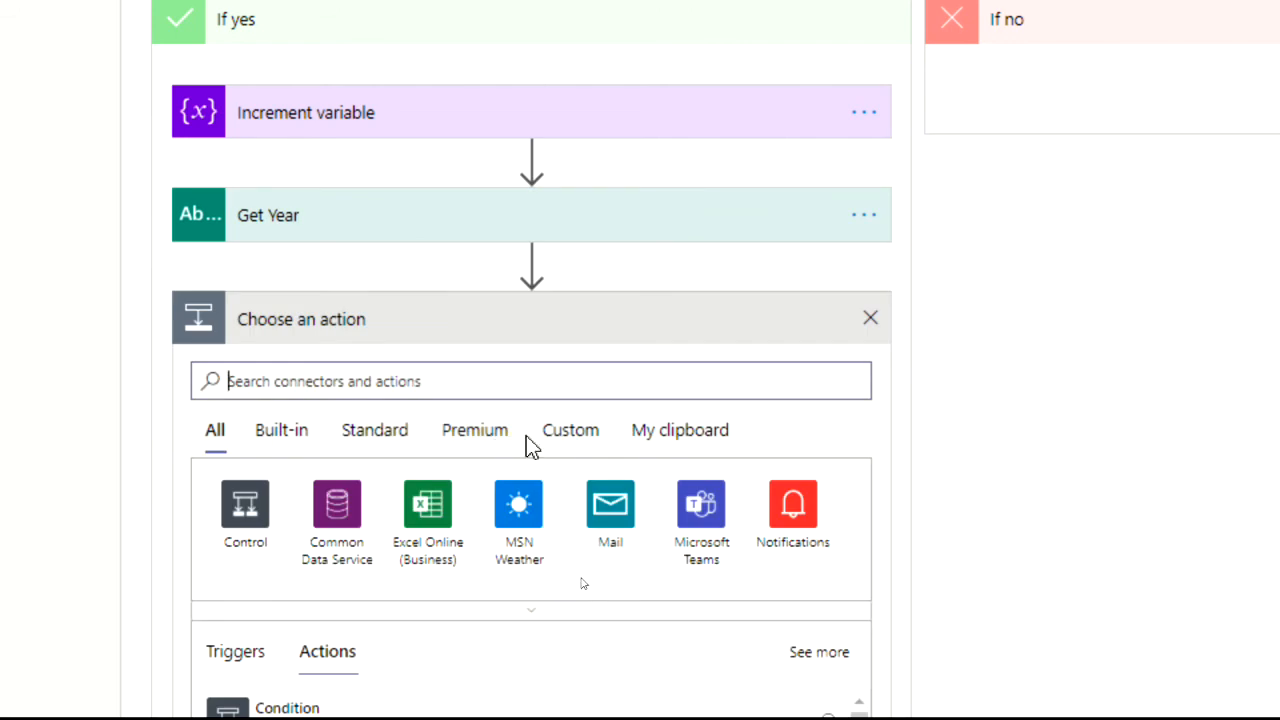
pyautogui.click(675, 440)
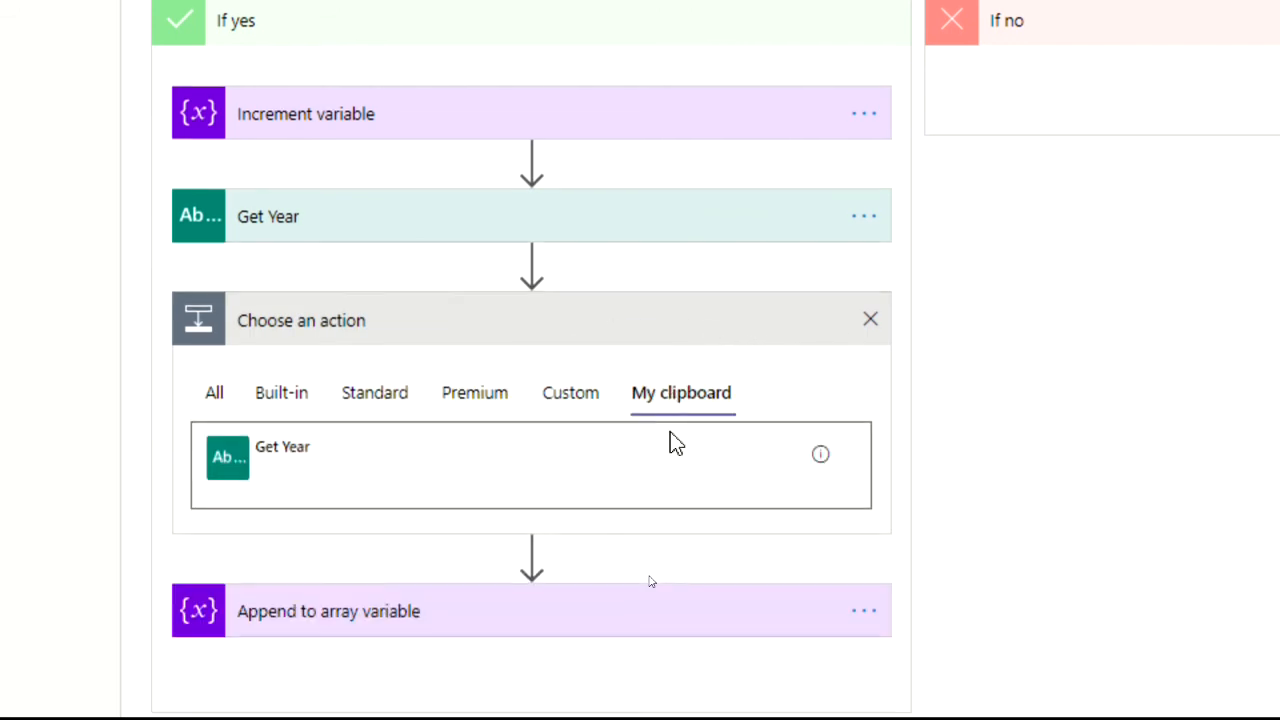
pyautogui.click(248, 462)
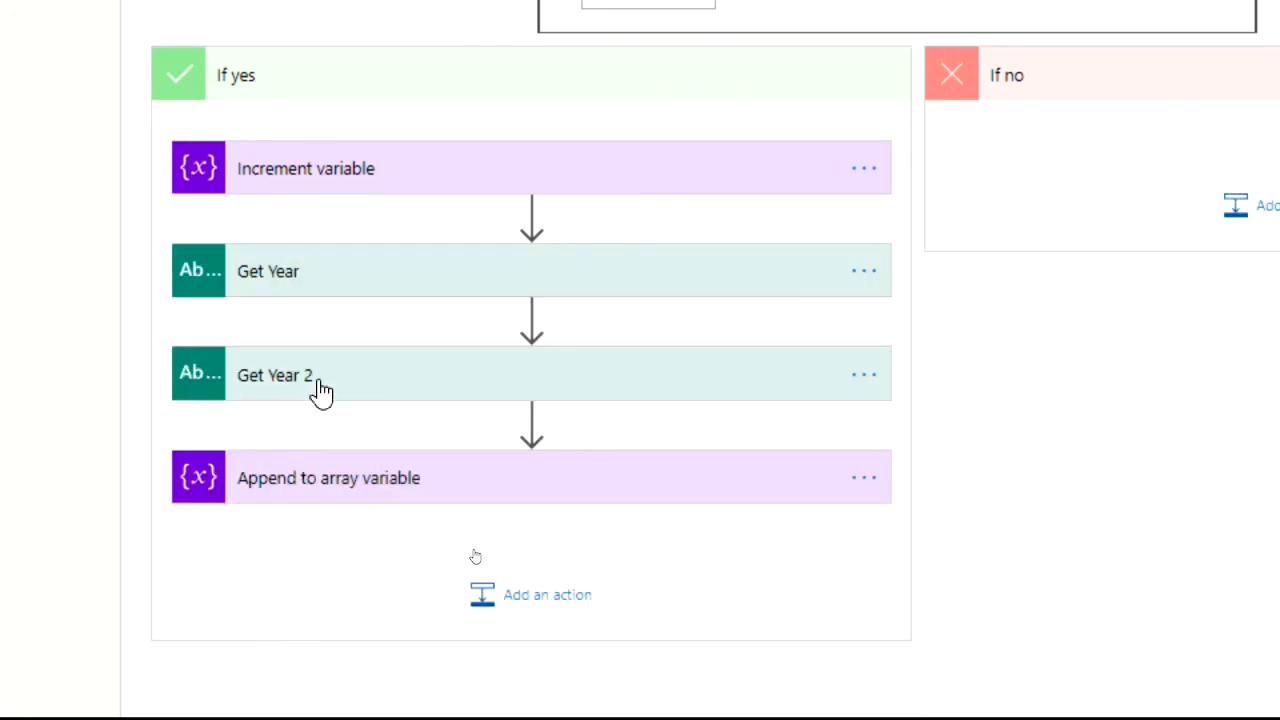
# Rename the copied Get Year 2 action as Get Month.
pyautogui.click(866, 378)
pyautogui.click(957, 413)
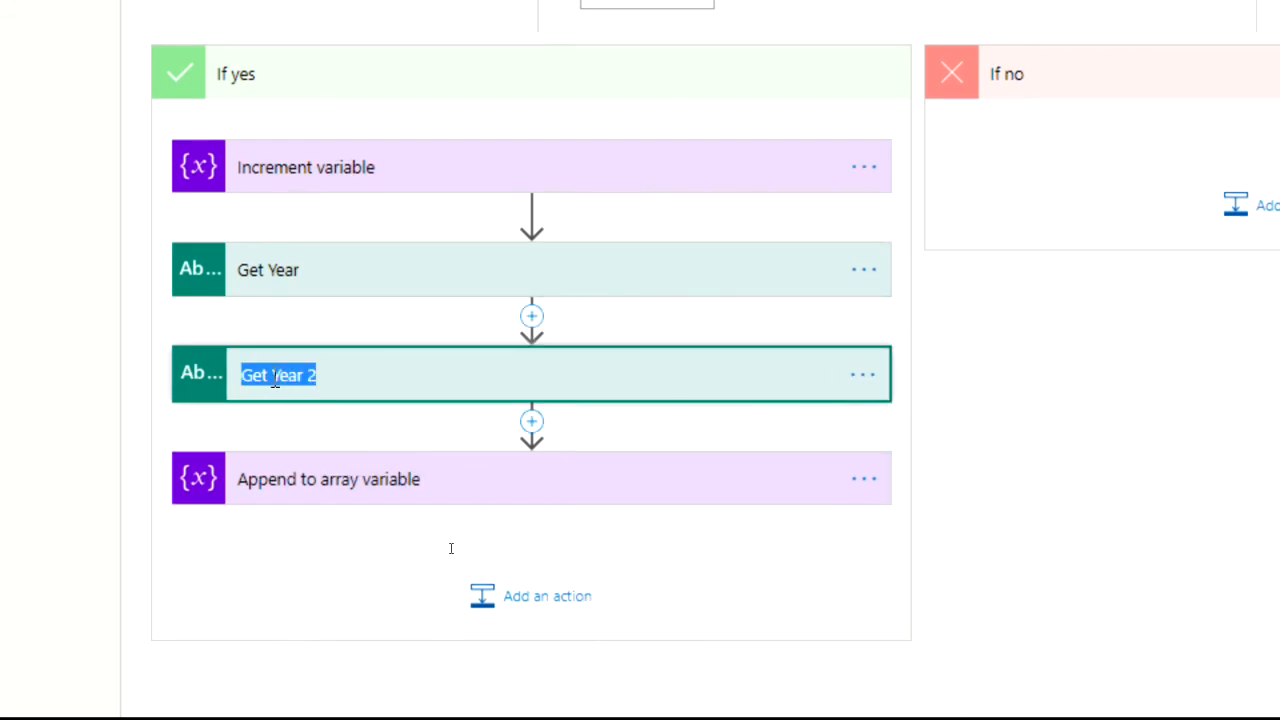
pyautogui.moveTo(276, 380); pyautogui.dragTo(423, 378)
pyautogui.write('Month')
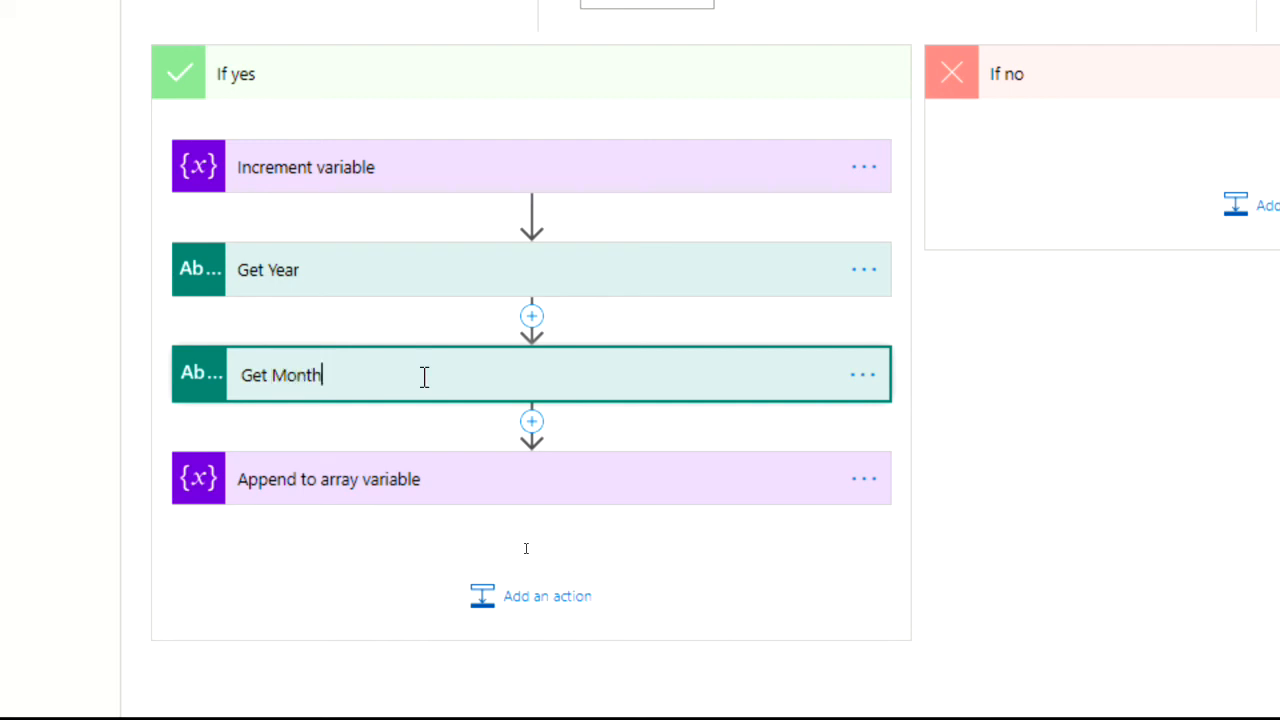
pyautogui.press('Return')
# Expand Get Month and set its starting position to 5 and length to 2.
pyautogui.click(421, 384)
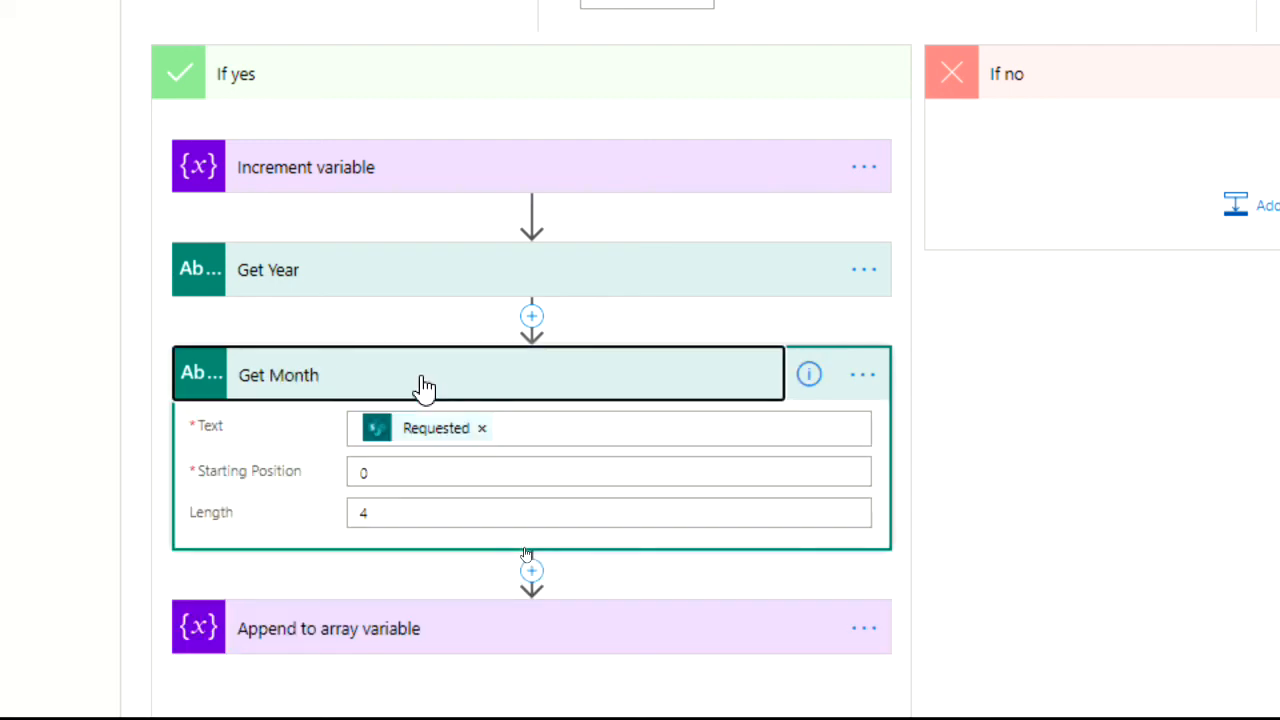
pyautogui.doubleClick(364, 472)
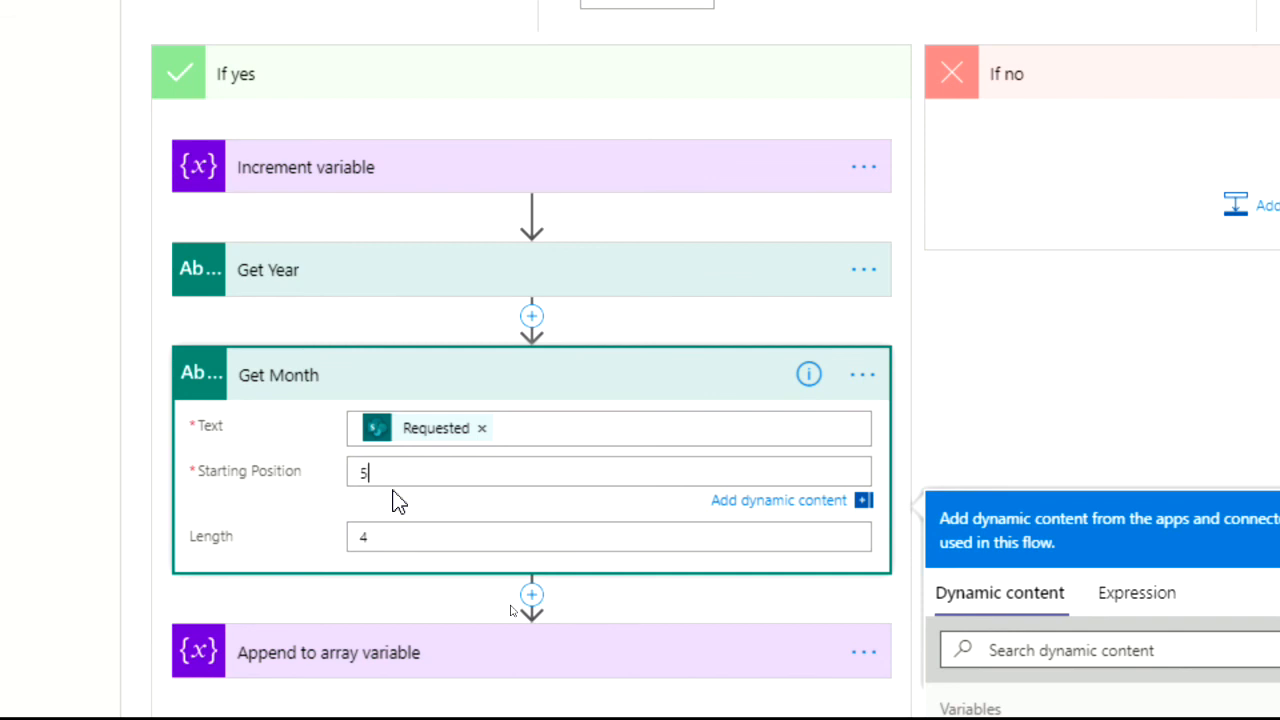
pyautogui.doubleClick(362, 537)
pyautogui.write('2')
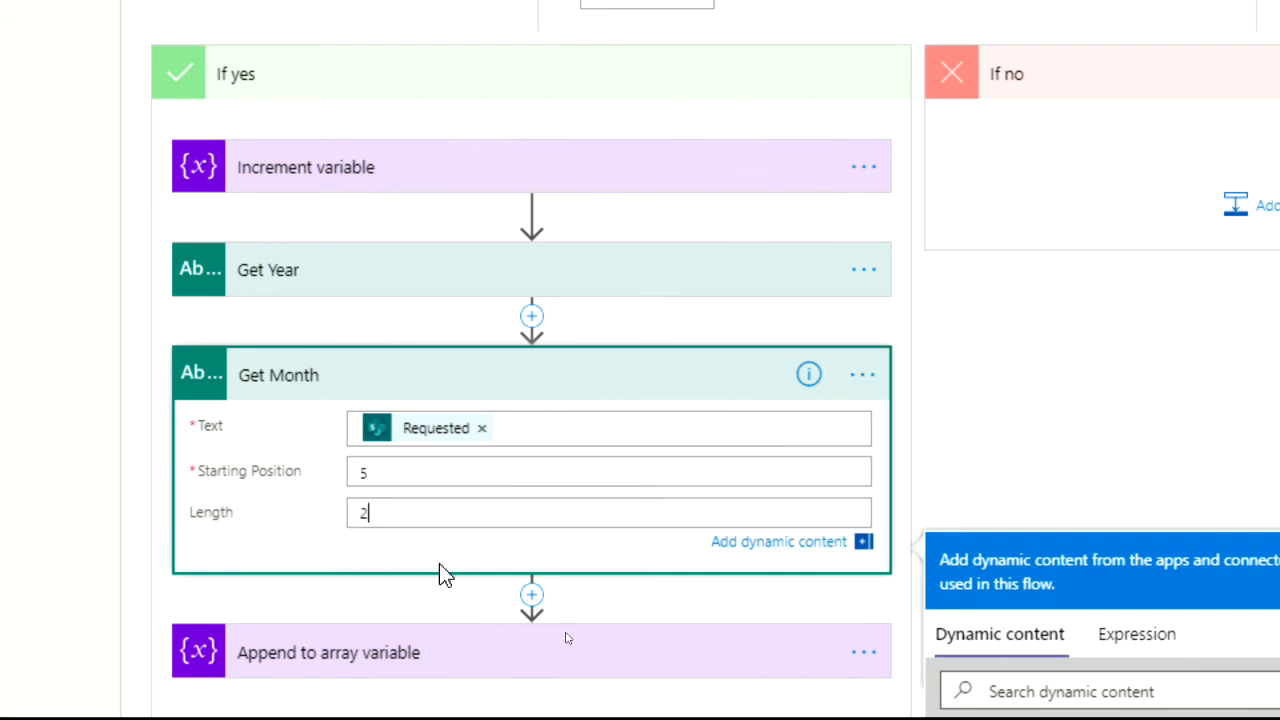
pyautogui.press('Return')
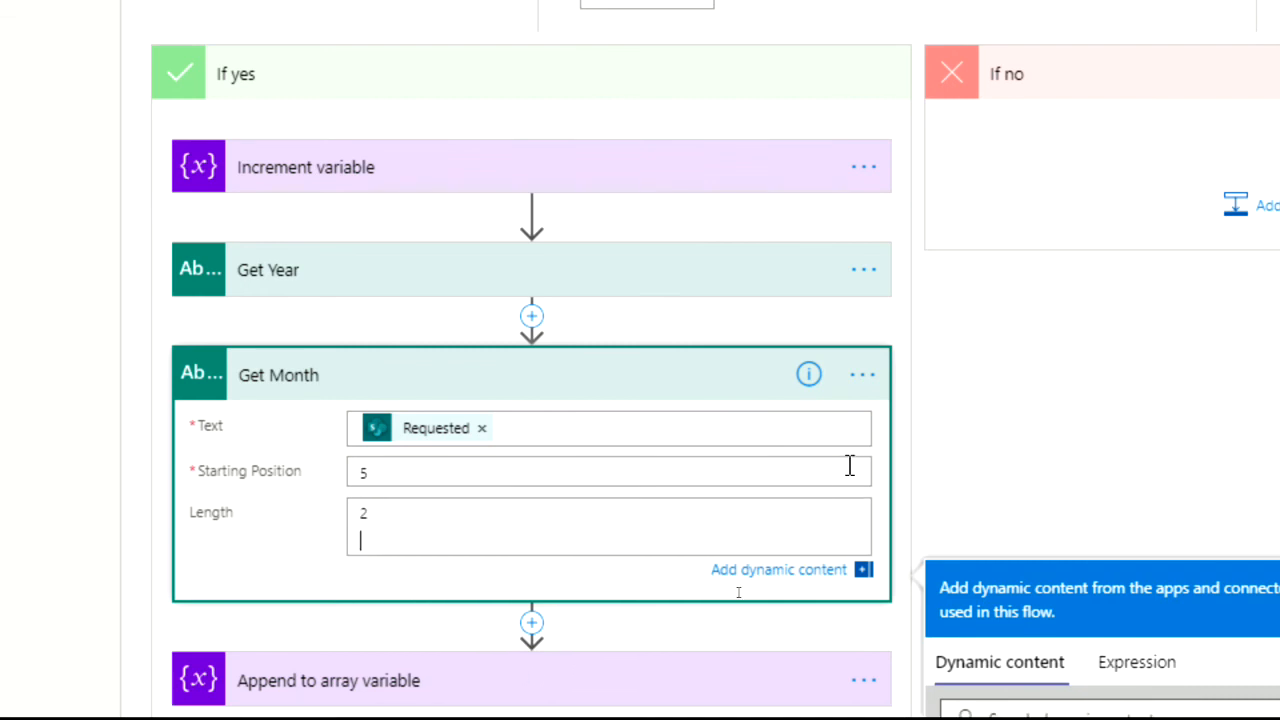
pyautogui.press('BackSpace')
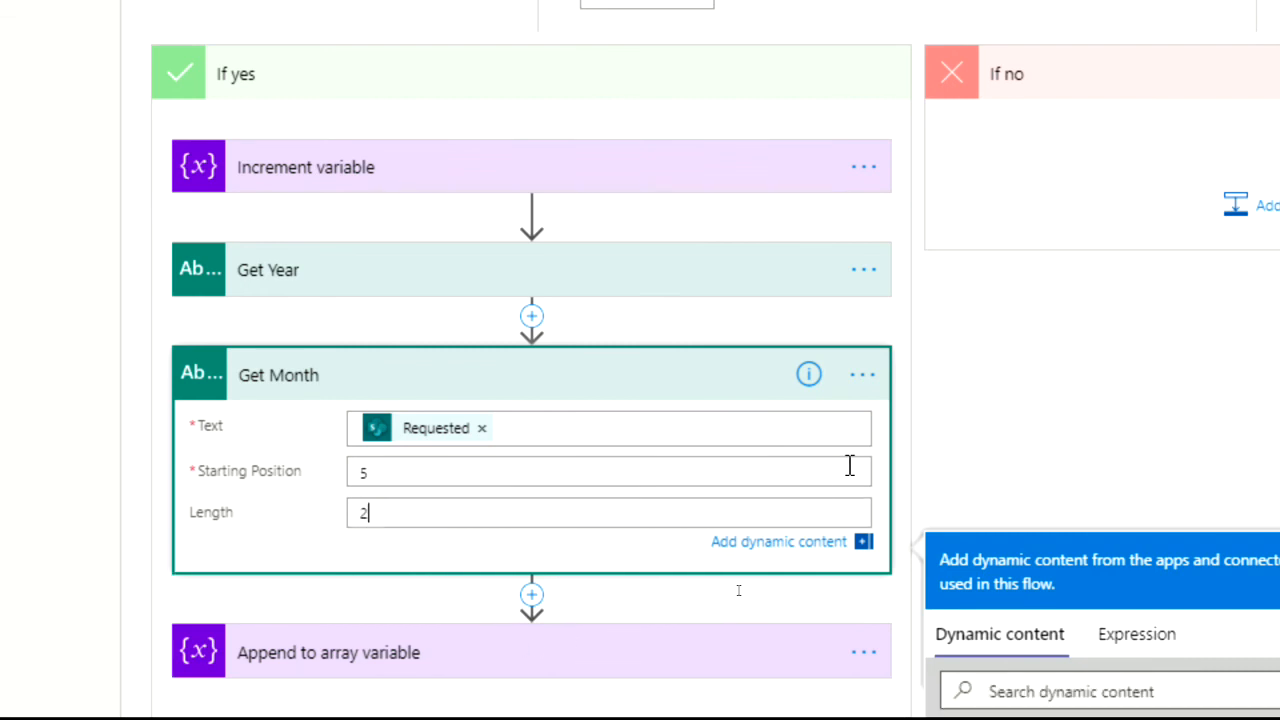
# Copy the Get Month action and insert the copy directly below it, before Append to array variable.
pyautogui.click(864, 376)
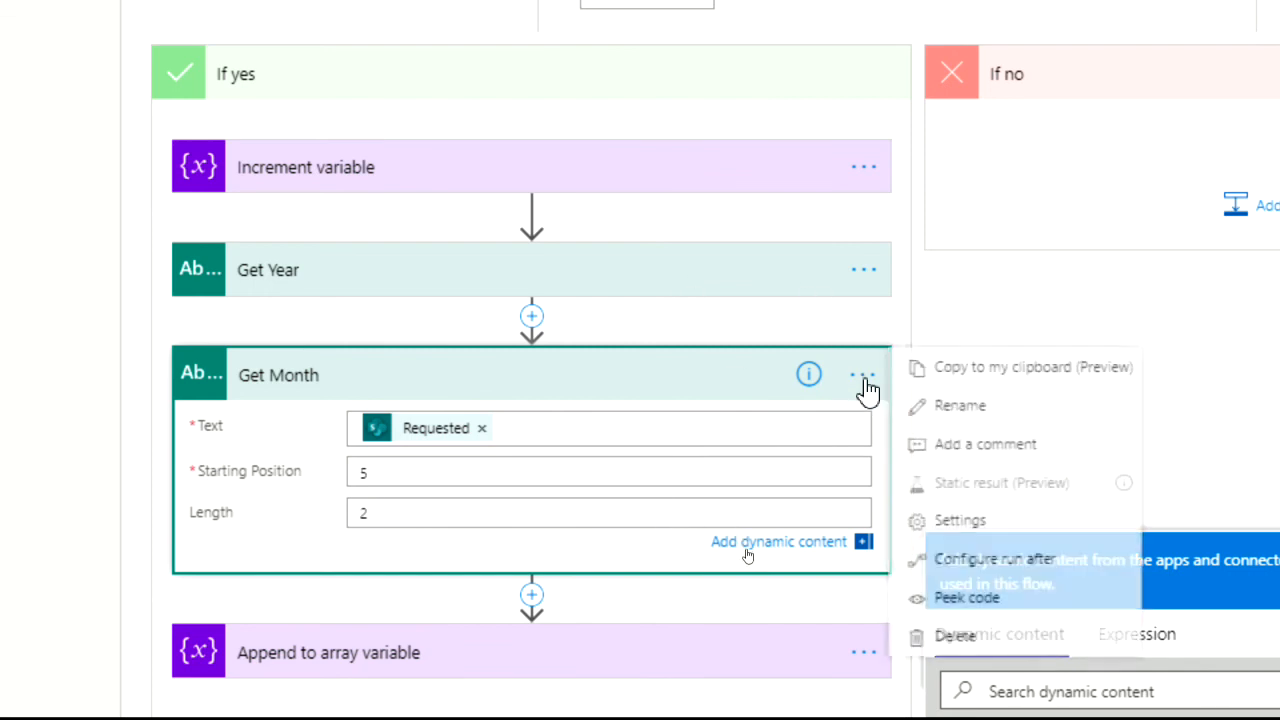
pyautogui.click(998, 372)
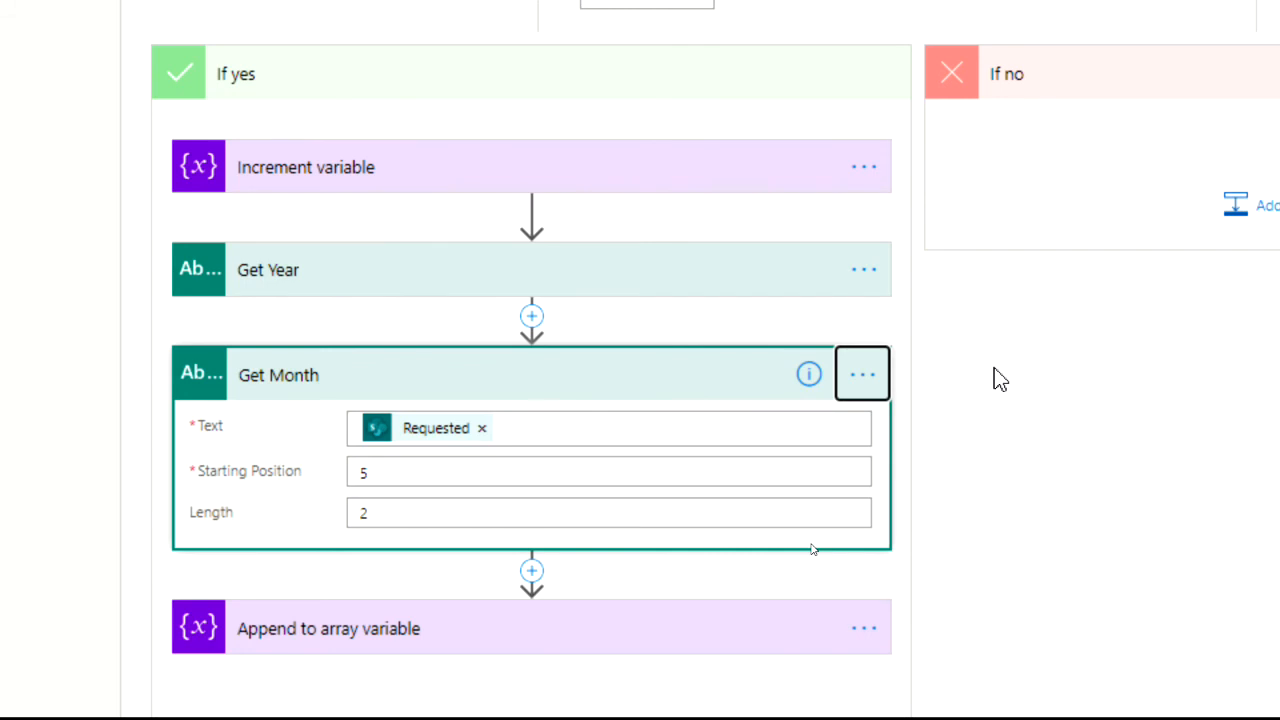
pyautogui.click(532, 572)
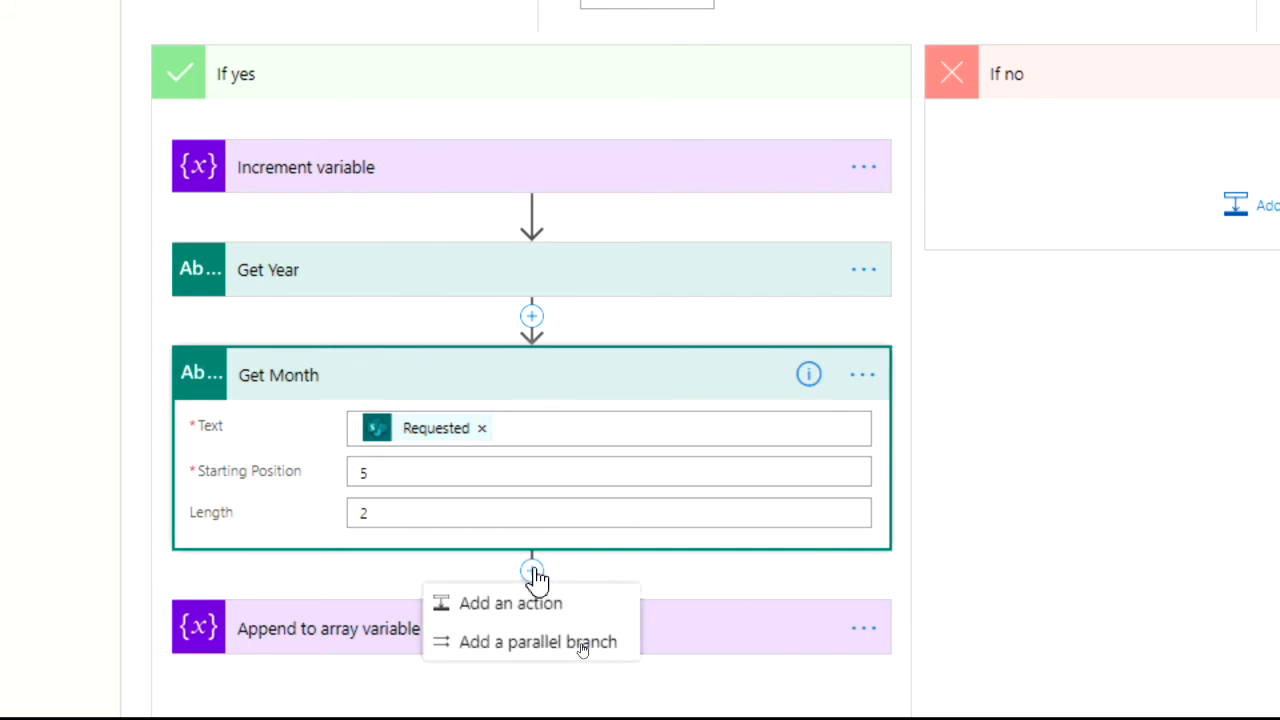
pyautogui.click(515, 608)
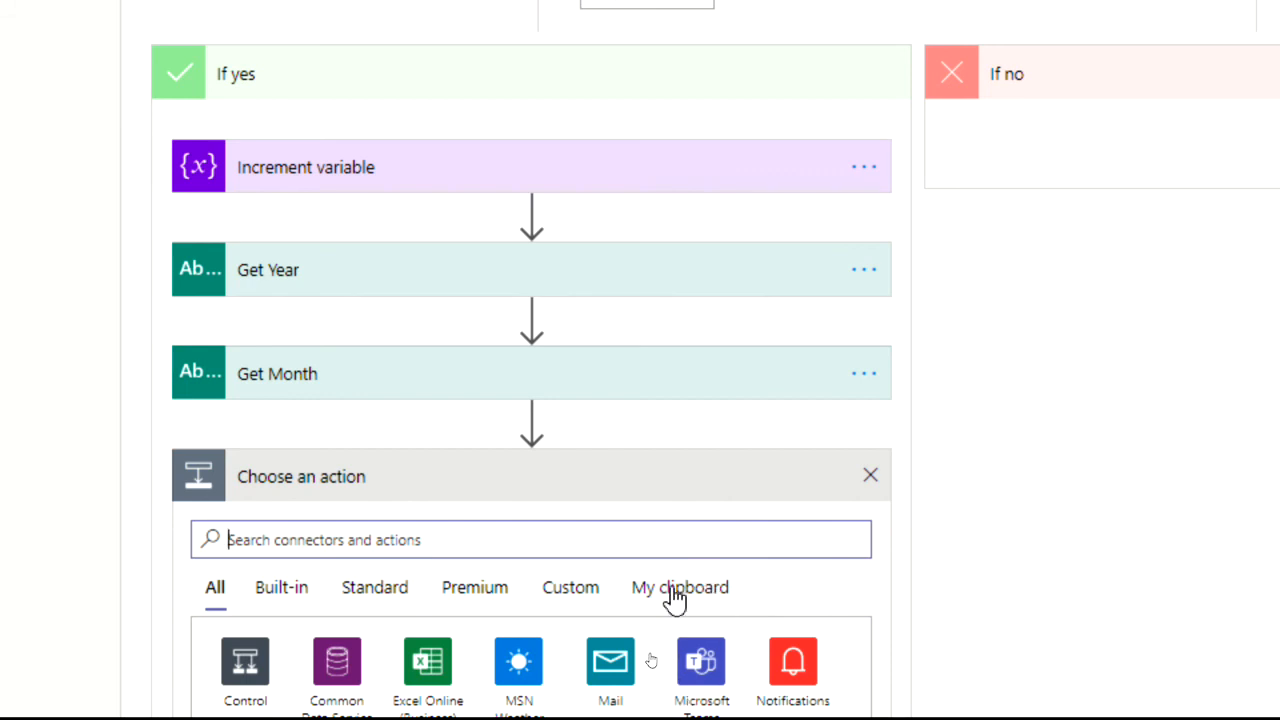
pyautogui.click(674, 593)
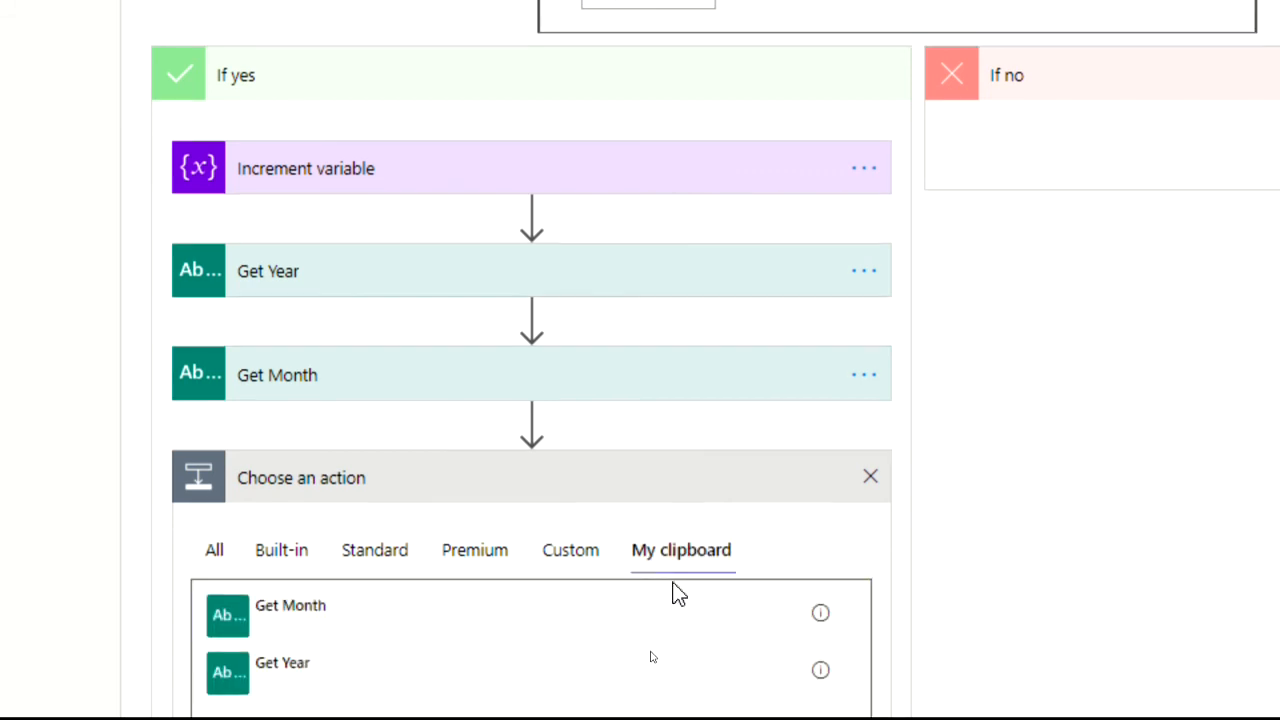
pyautogui.scroll(-2, 673, 592)
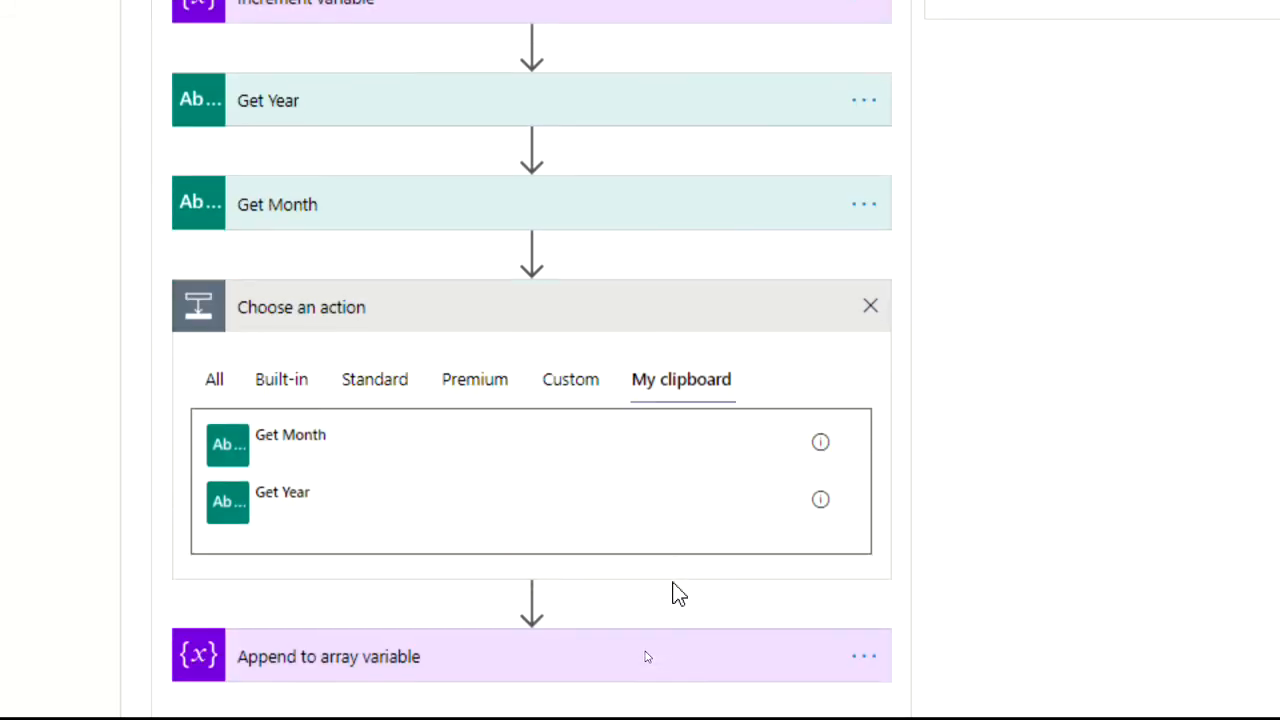
pyautogui.click(230, 450)
# Expand the copied Get Month 2 action and set its starting position to 8.
pyautogui.click(438, 310)
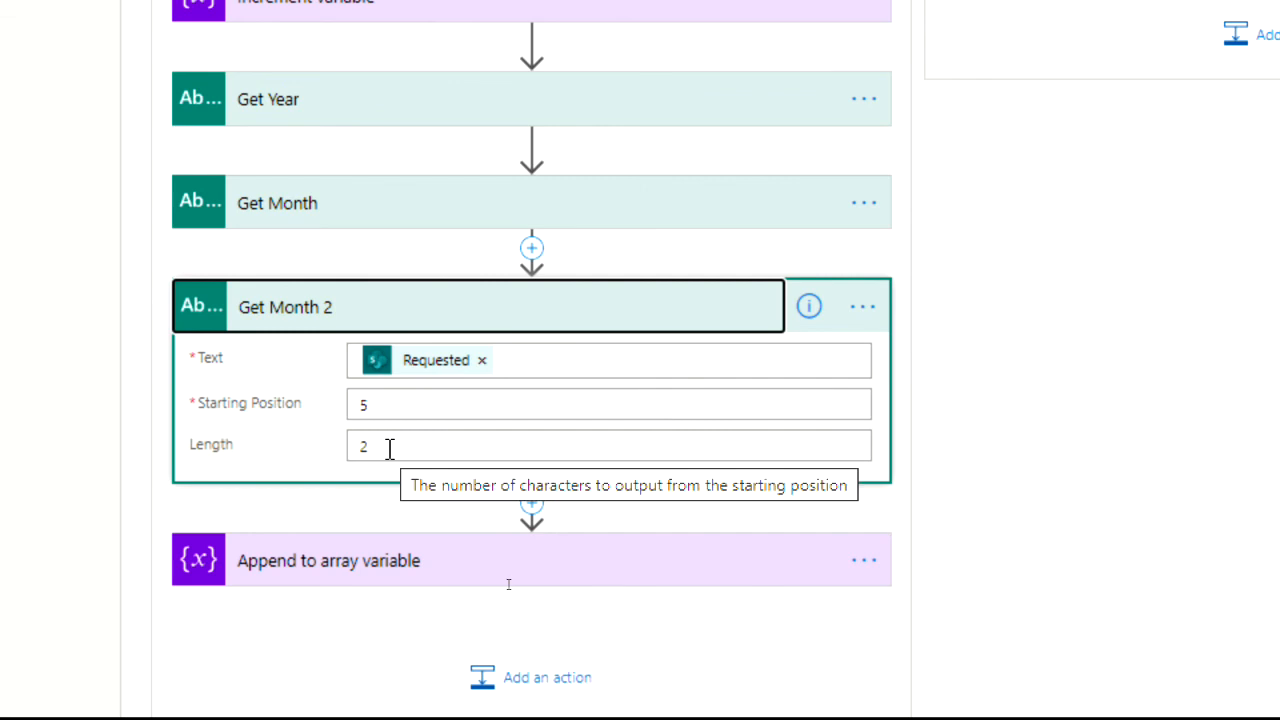
pyautogui.doubleClick(372, 408)
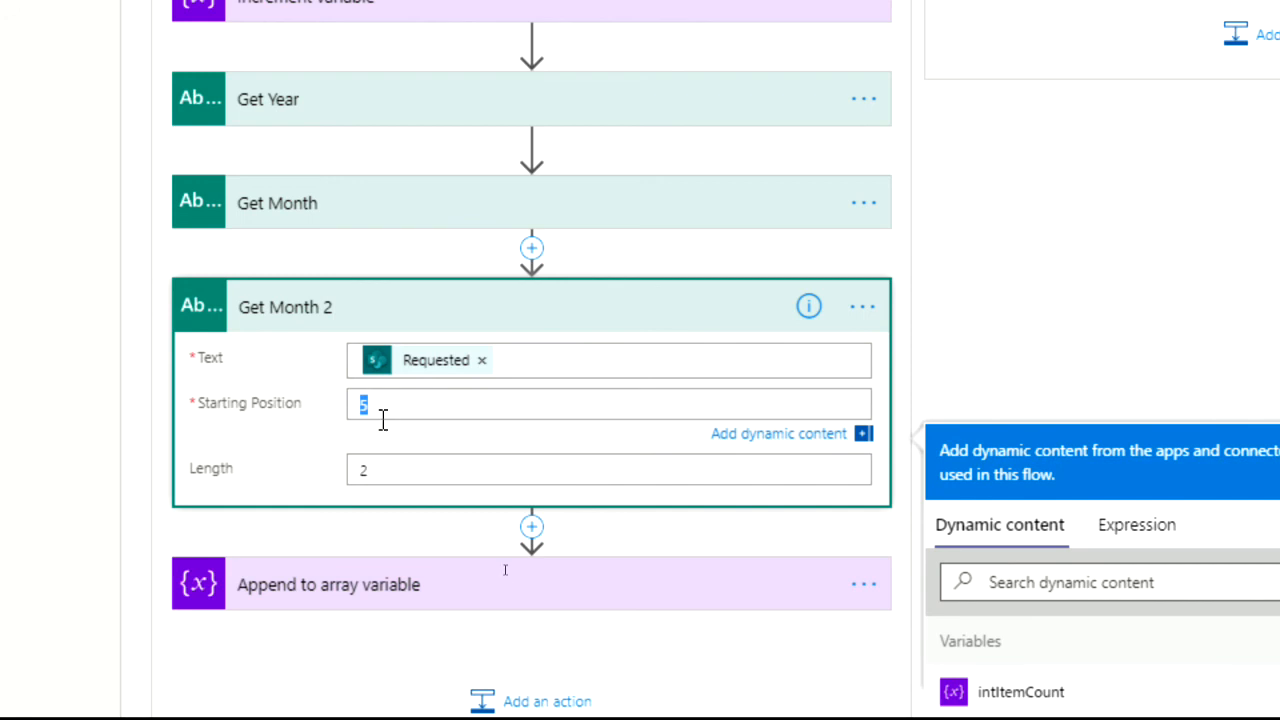
pyautogui.write('8')
pyautogui.doubleClick(371, 474)
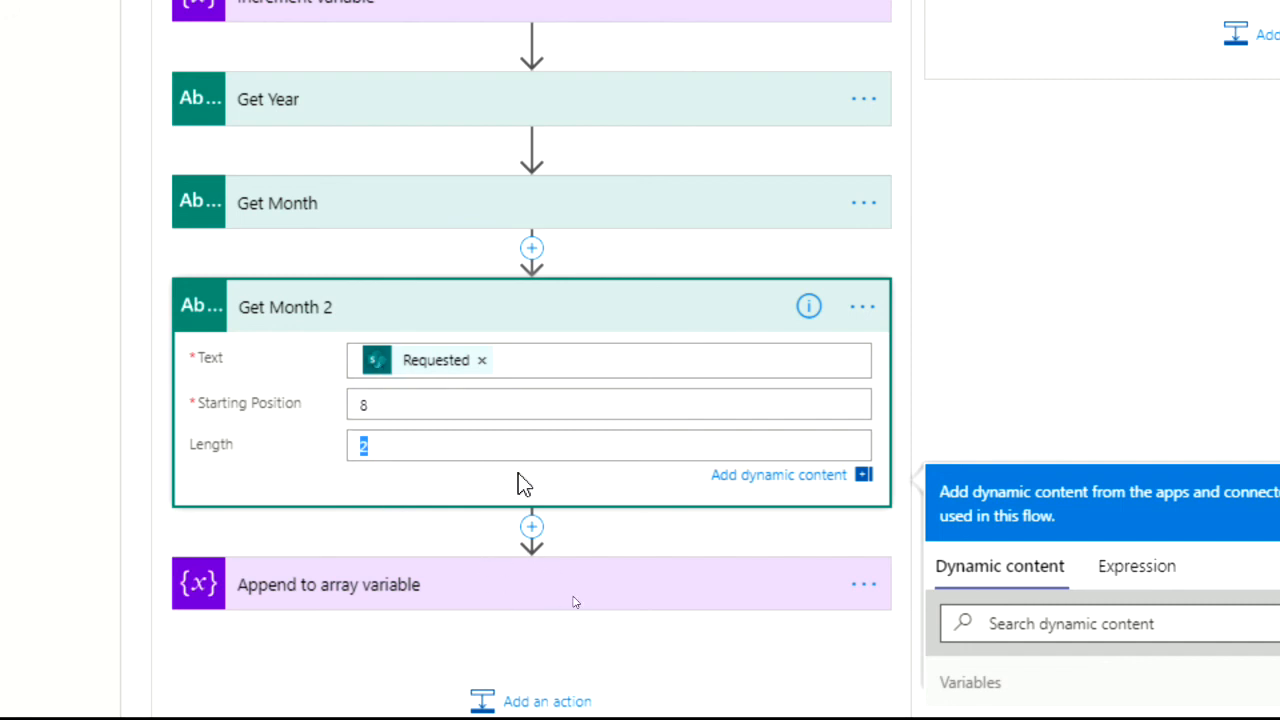
# Rename the Get Month 2 action as Get Day and collapse it.
pyautogui.click(862, 307)
pyautogui.click(935, 350)
pyautogui.press('Escape')
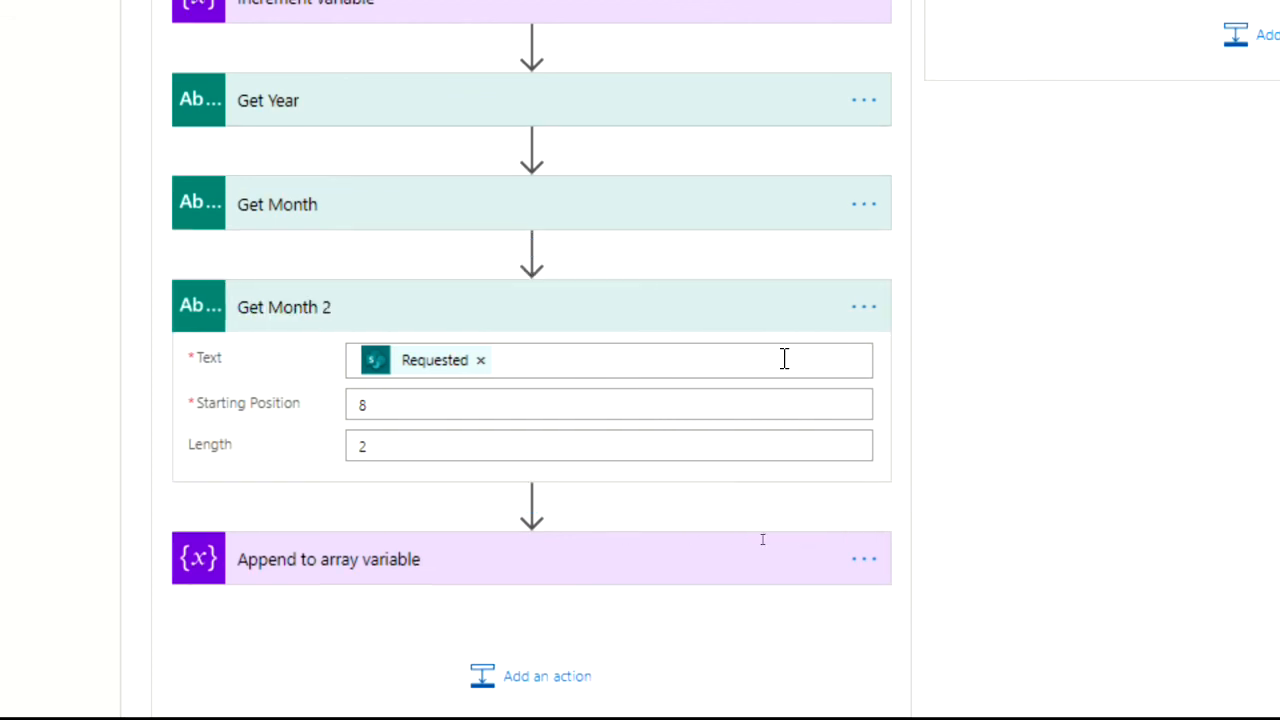
pyautogui.click(866, 310)
pyautogui.click(962, 340)
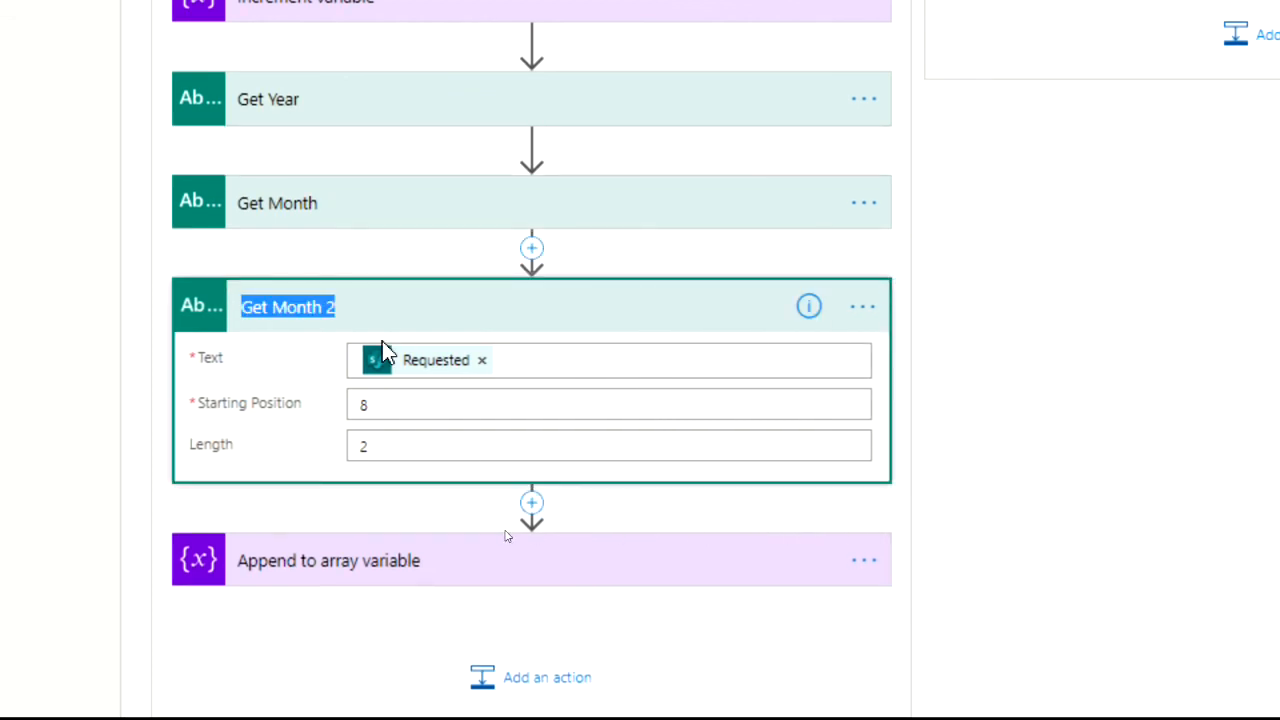
pyautogui.write('Get Day')
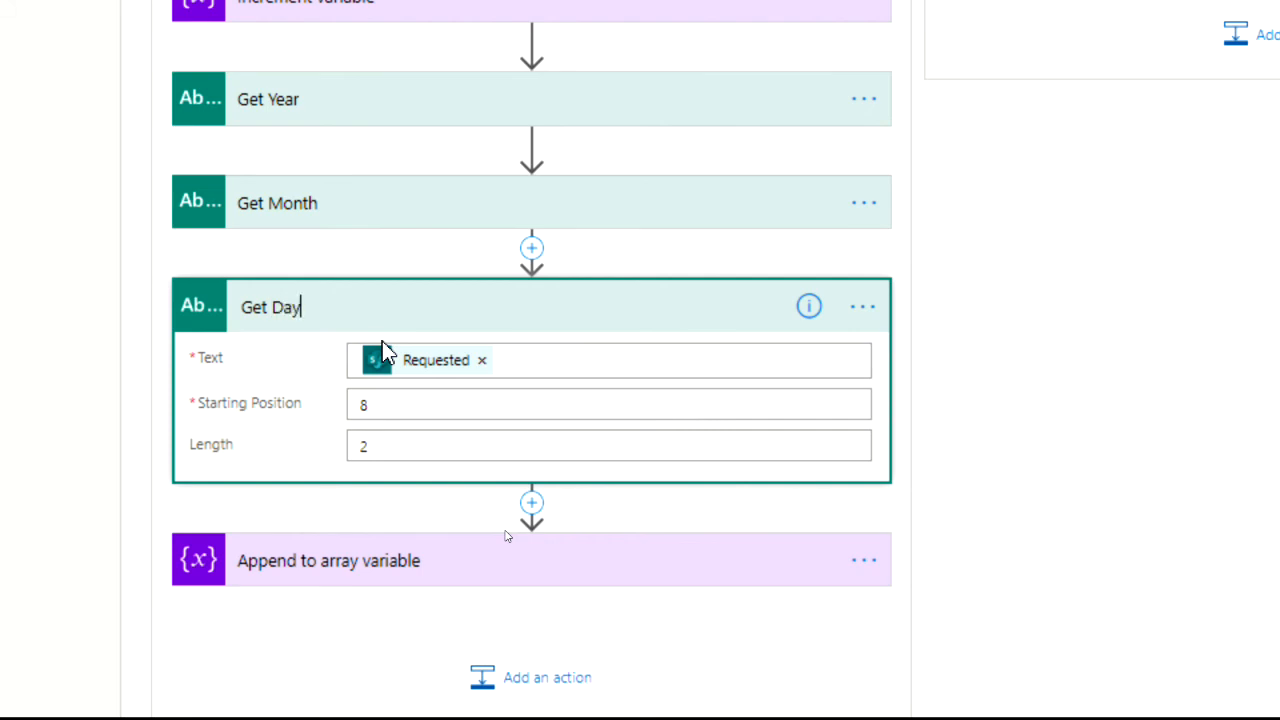
pyautogui.press('Return')
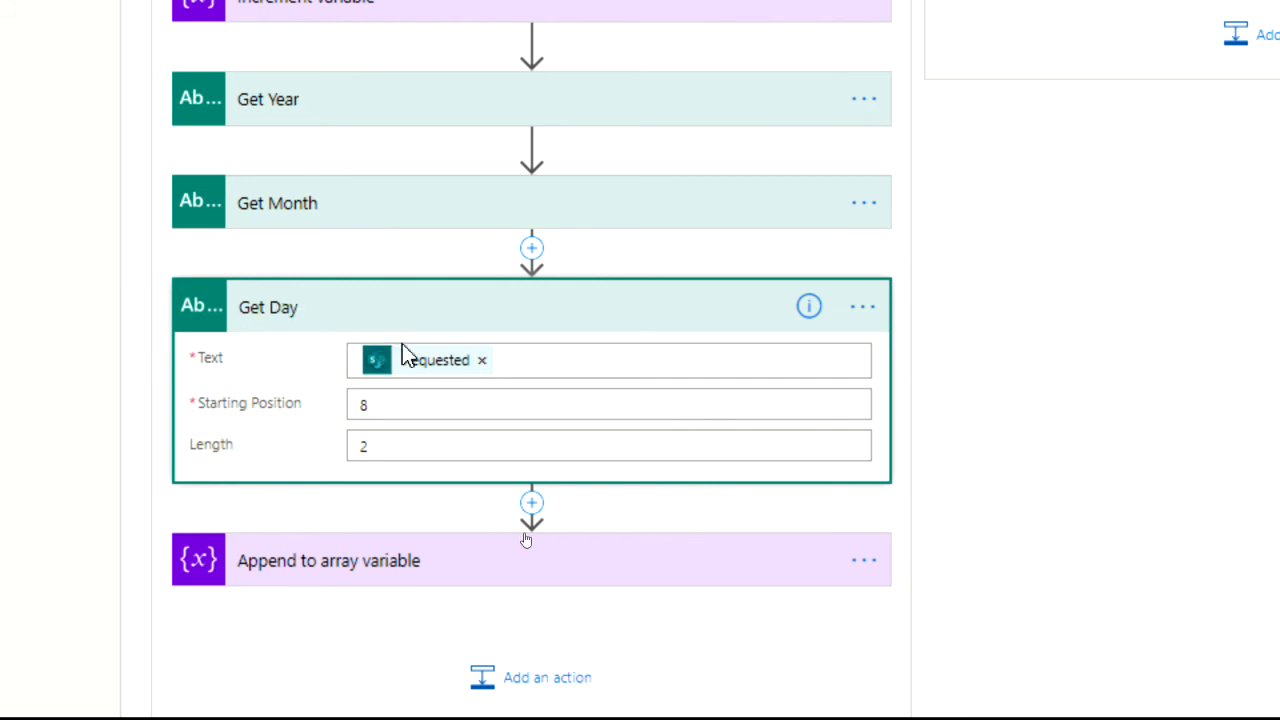
pyautogui.click(872, 311)
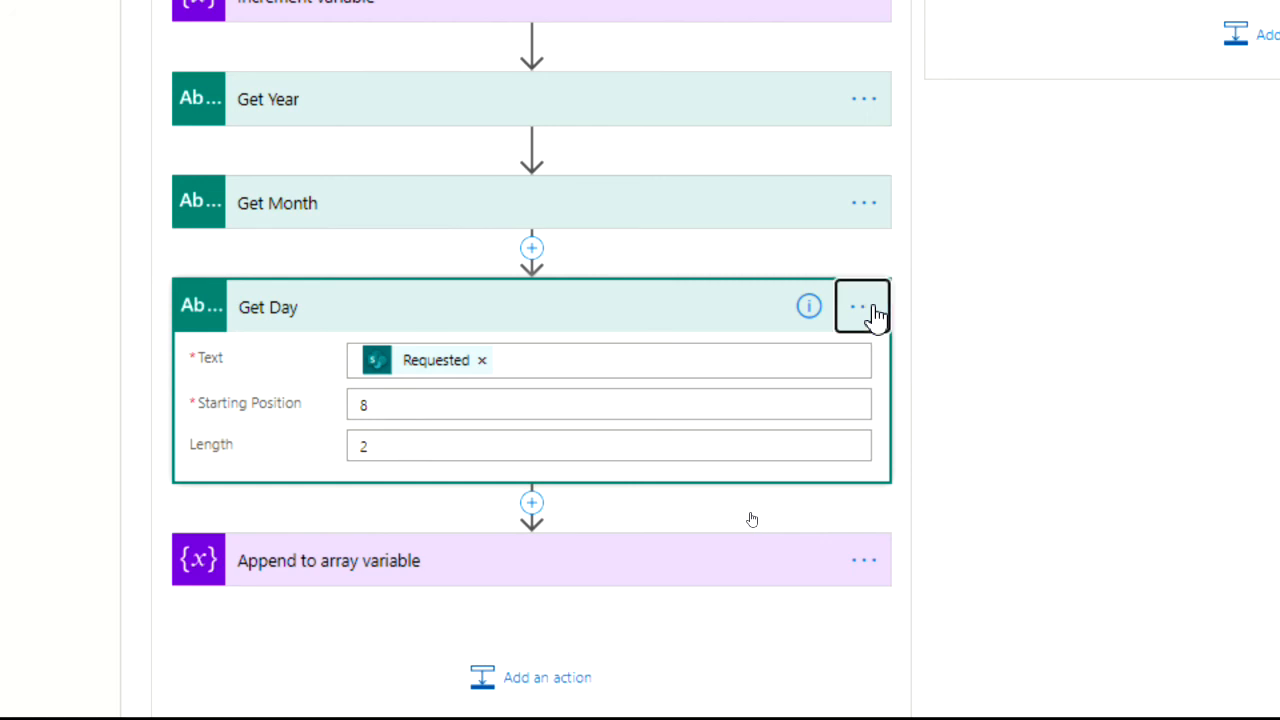
pyautogui.click(818, 254)
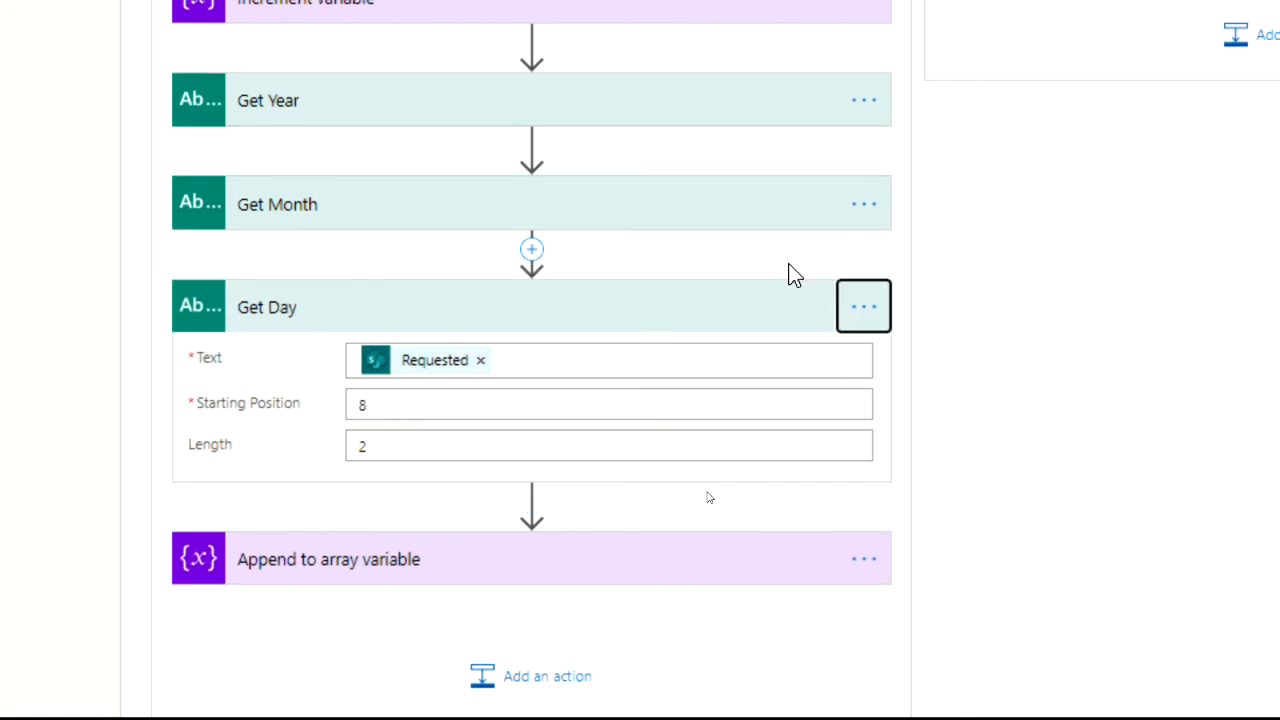
pyautogui.click(728, 318)
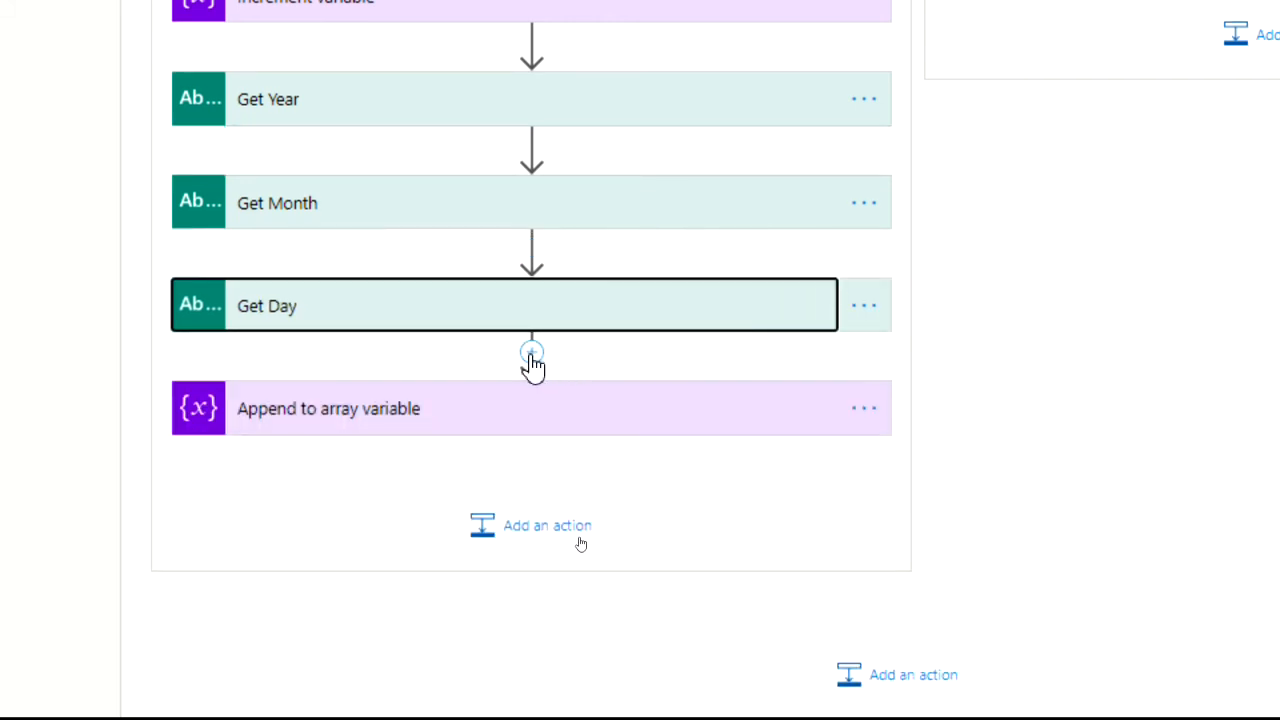
# Add a Set variable action between Get Day and Append to array variable in the If yes branch.
pyautogui.scroll(1, 543, 114)
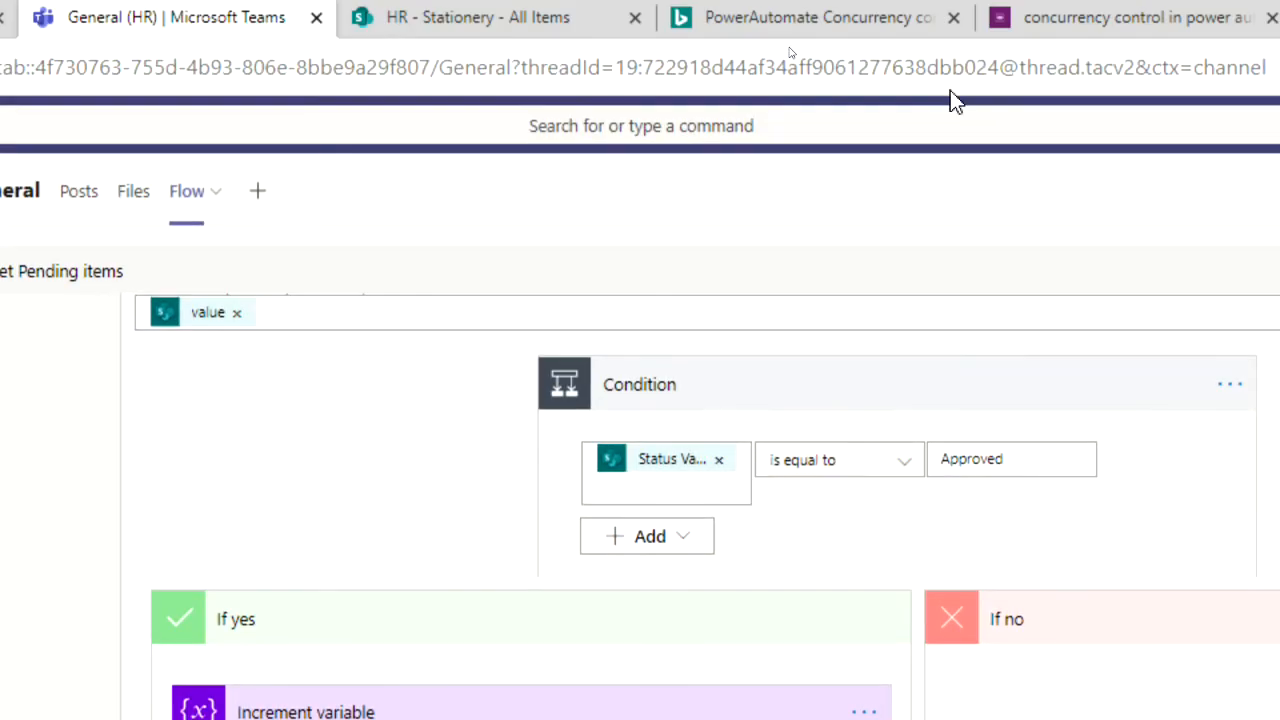
pyautogui.scroll(-3, 583, 640)
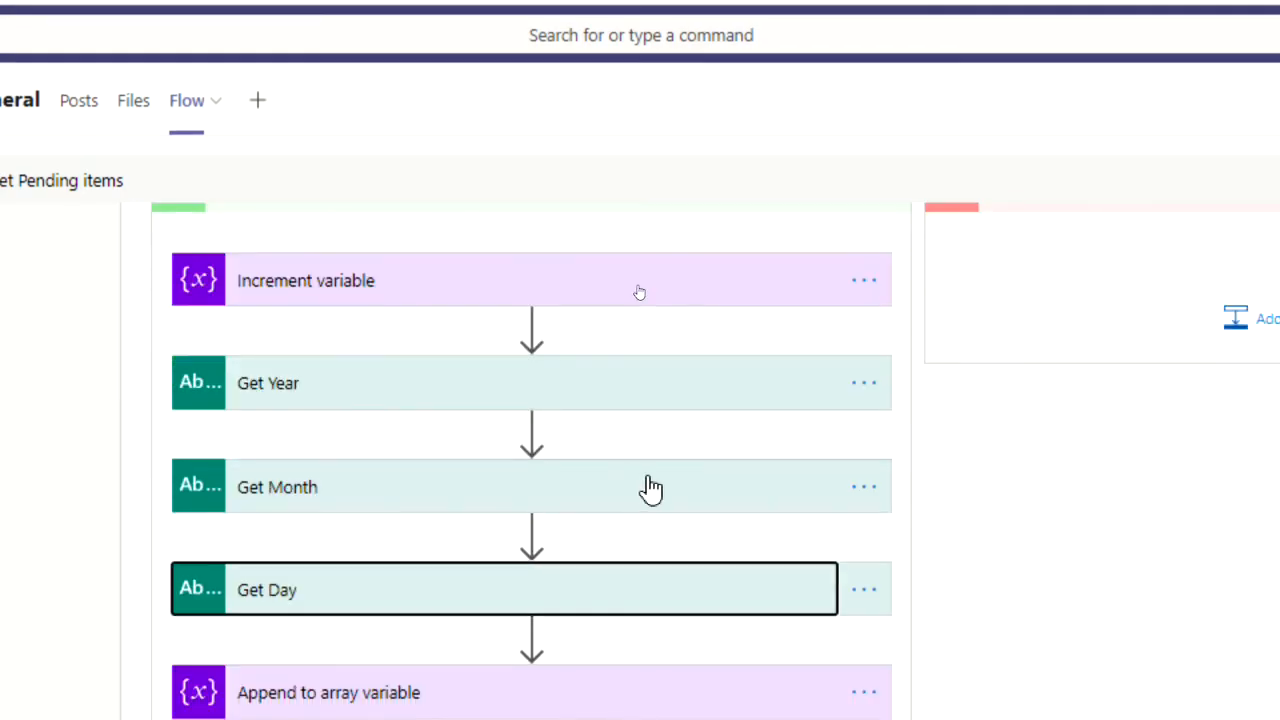
pyautogui.scroll(5, 660, 488)
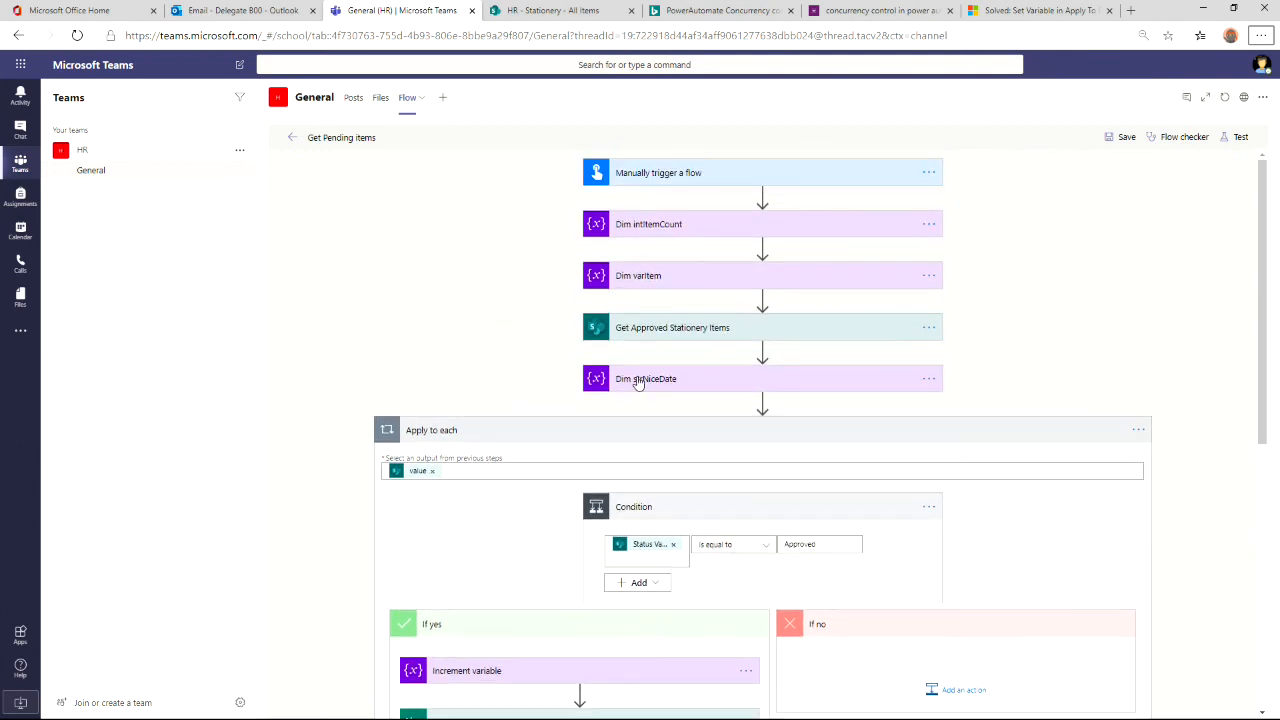
pyautogui.scroll(-5, 668, 376)
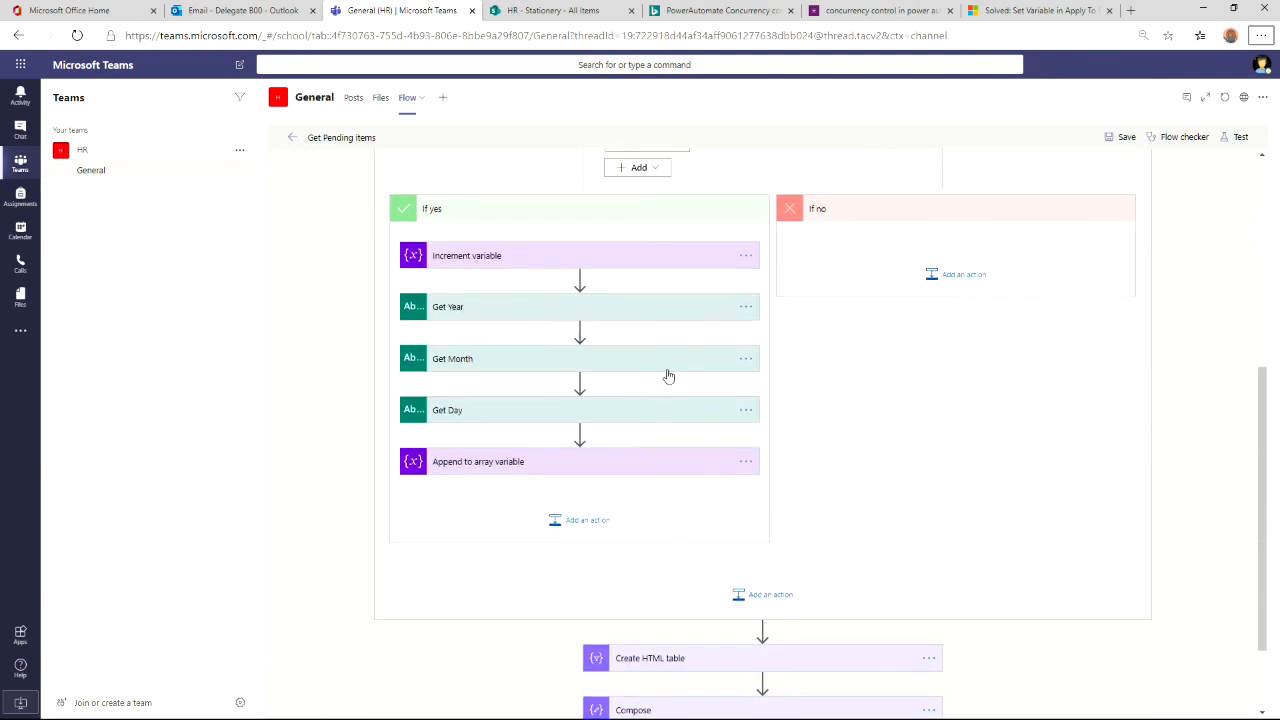
pyautogui.click(580, 424)
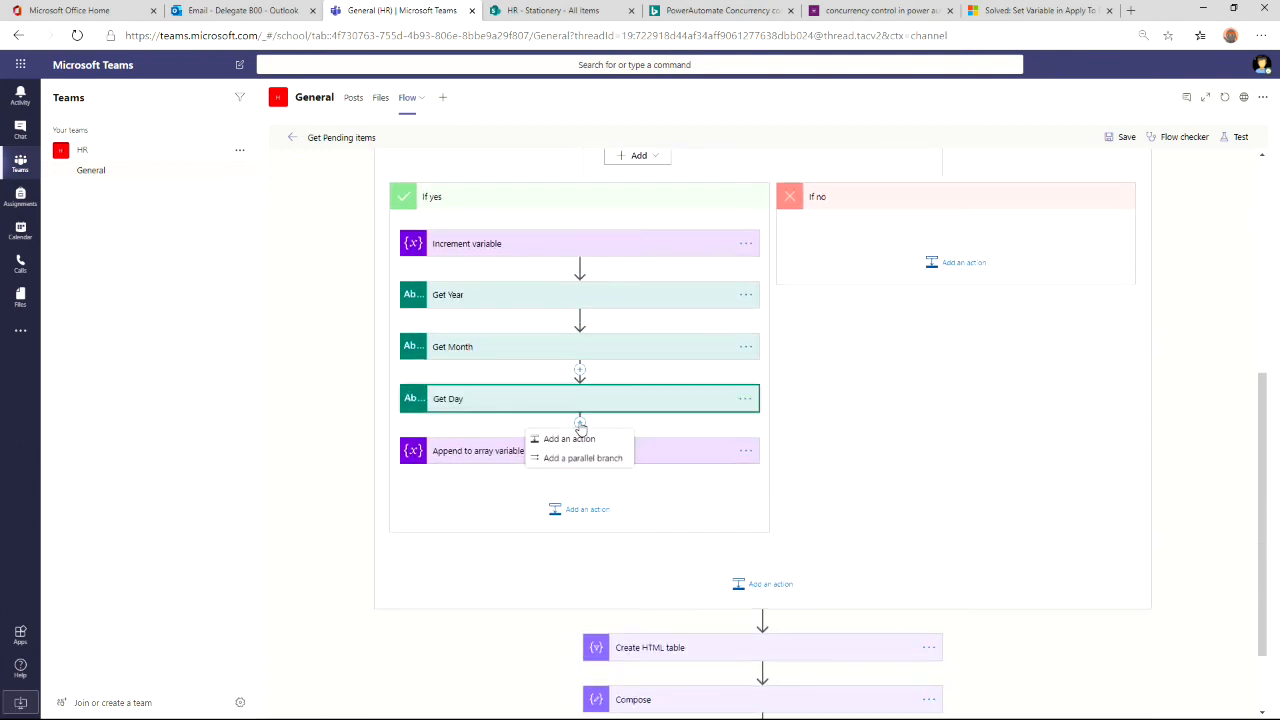
pyautogui.click(580, 440)
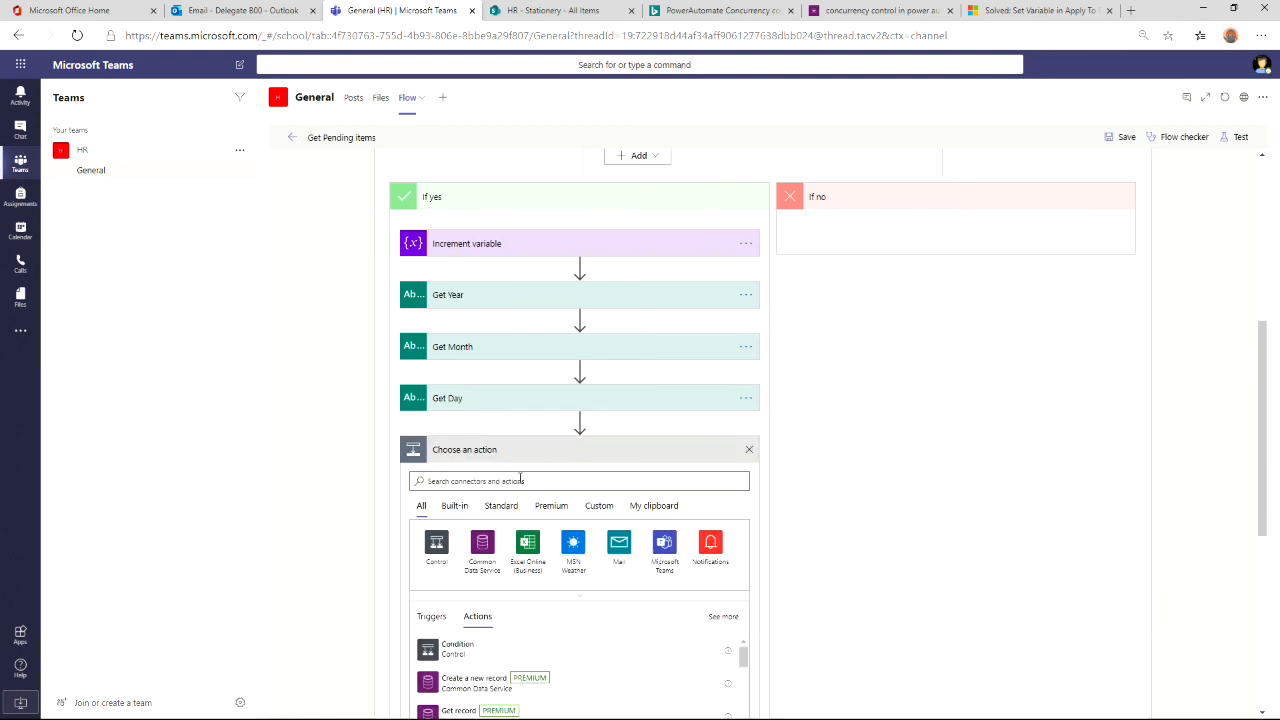
pyautogui.write('var')
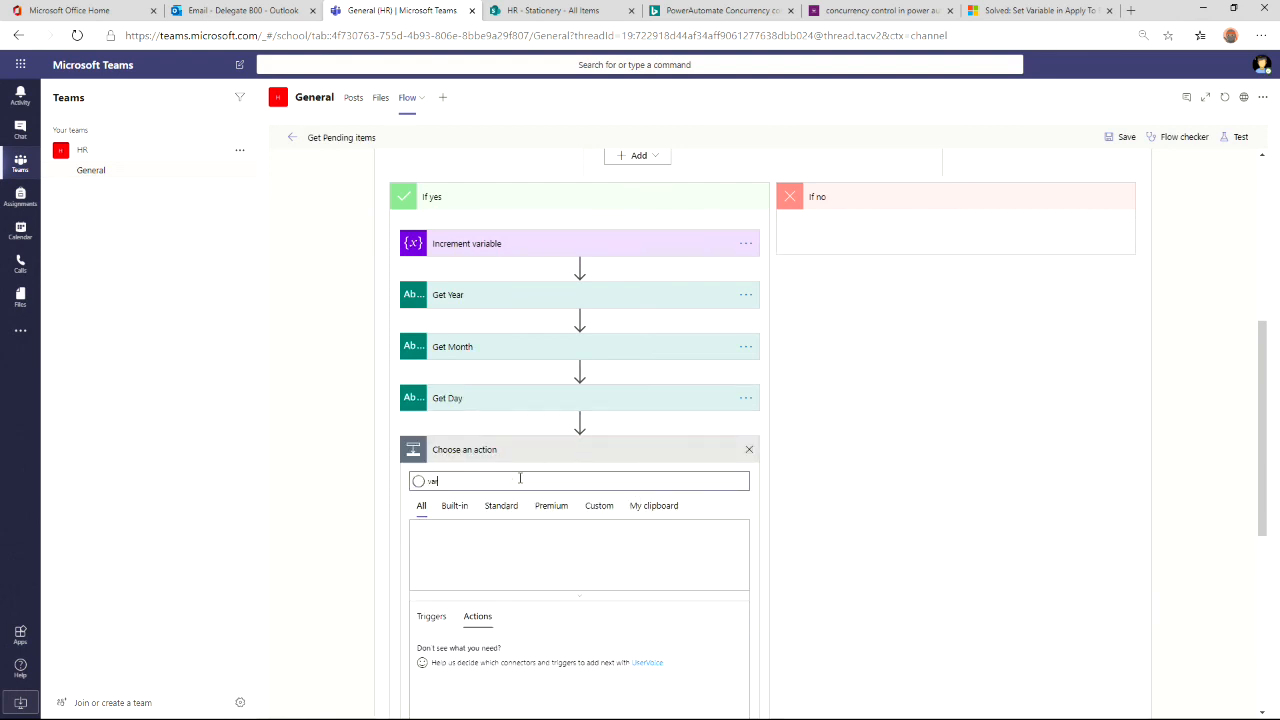
pyautogui.click(436, 544)
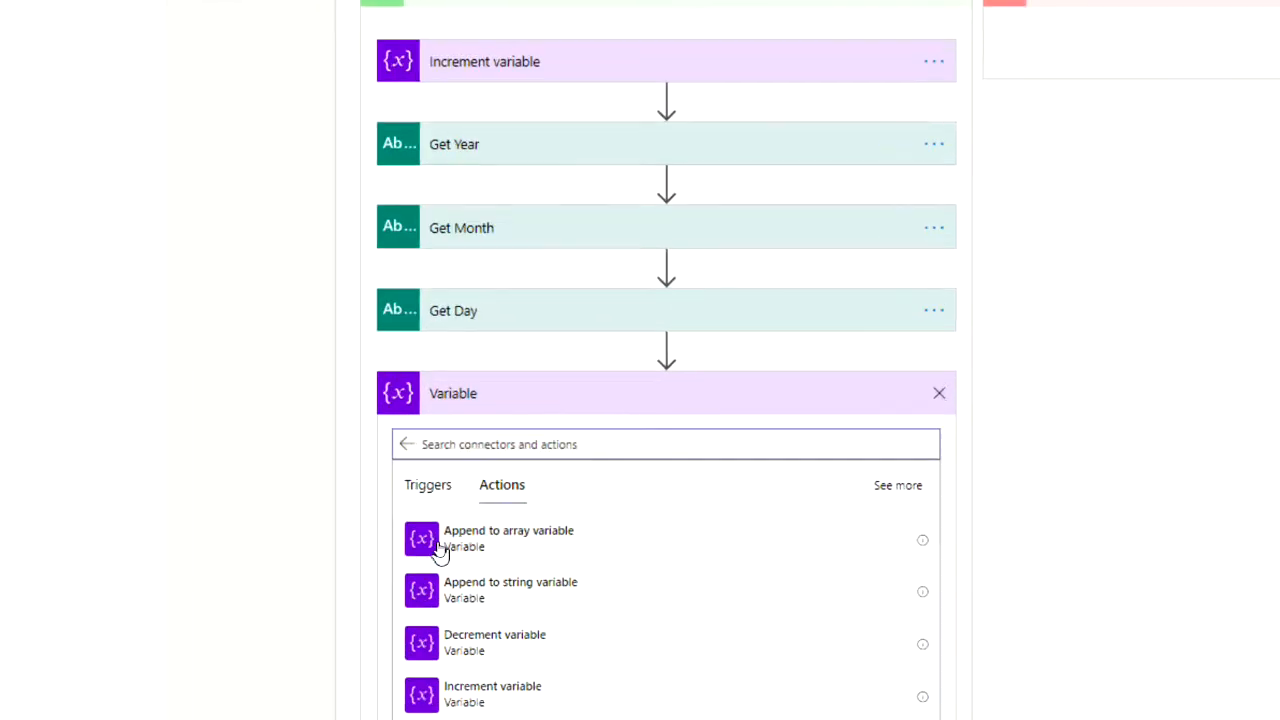
pyautogui.scroll(-5, 520, 645)
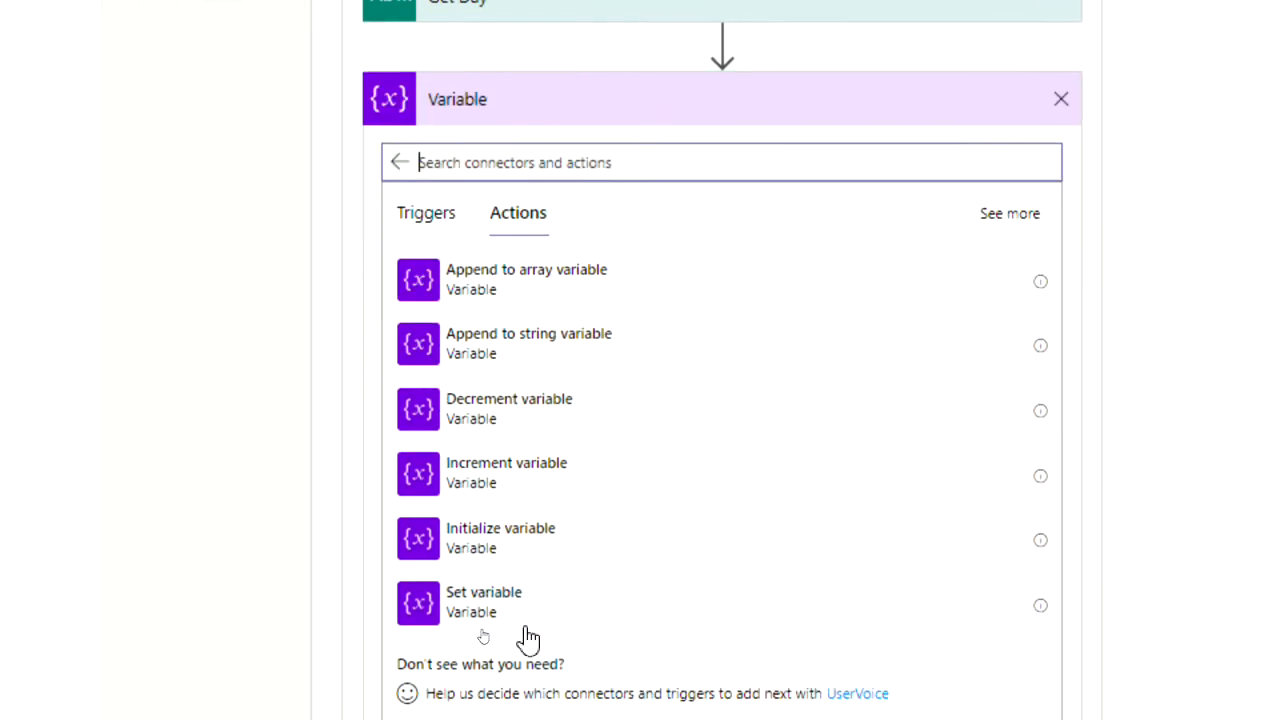
pyautogui.click(470, 435)
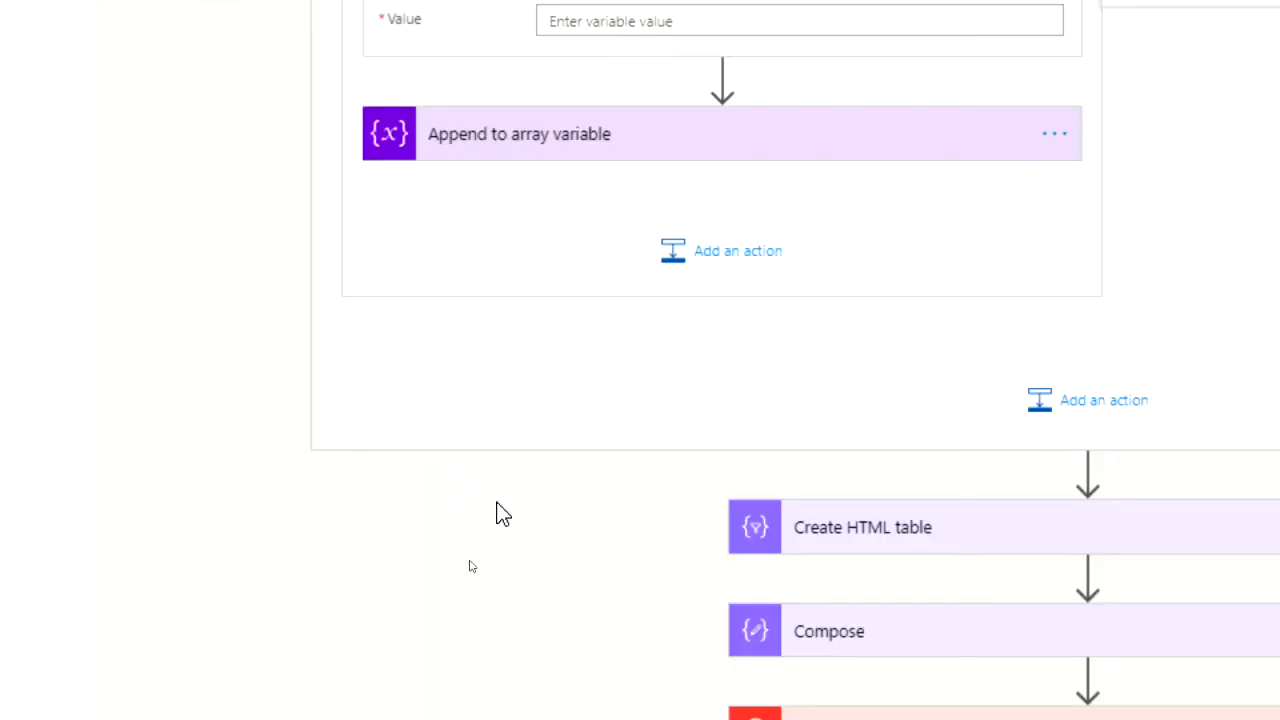
# Choose strNiceDate as the variable for the Set variable action.
pyautogui.scroll(2, 620, 120)
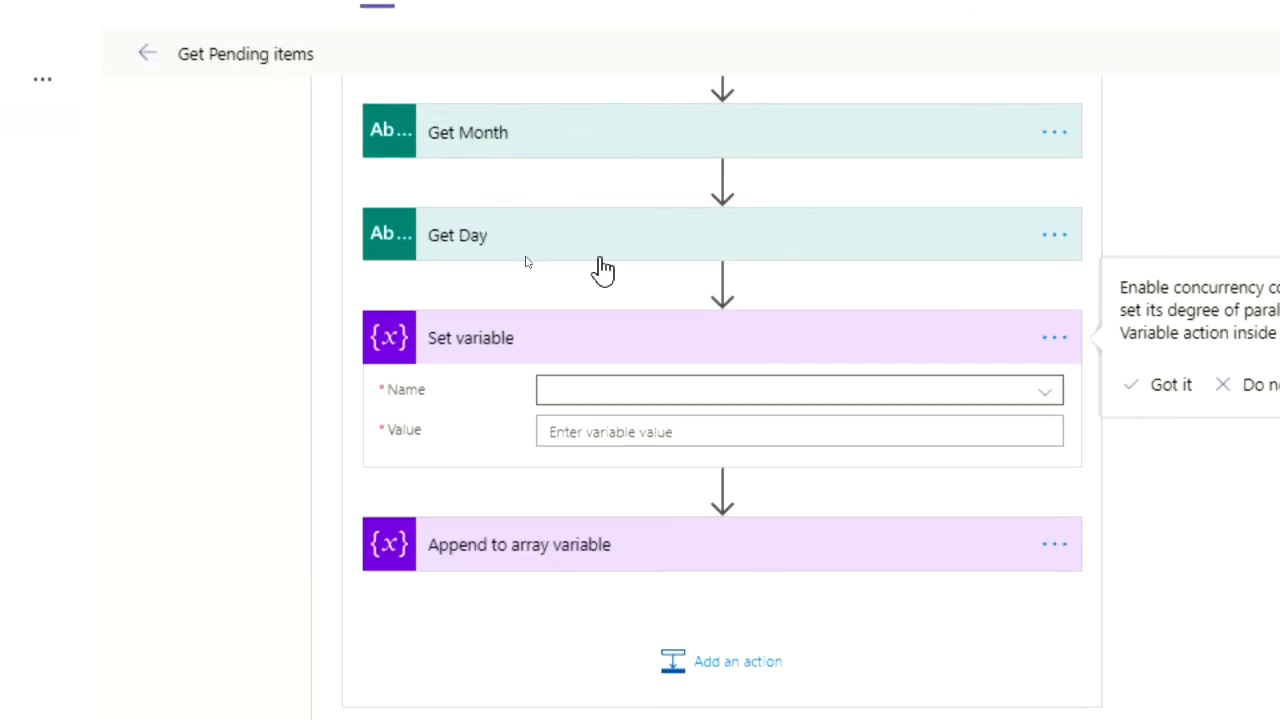
pyautogui.click(613, 407)
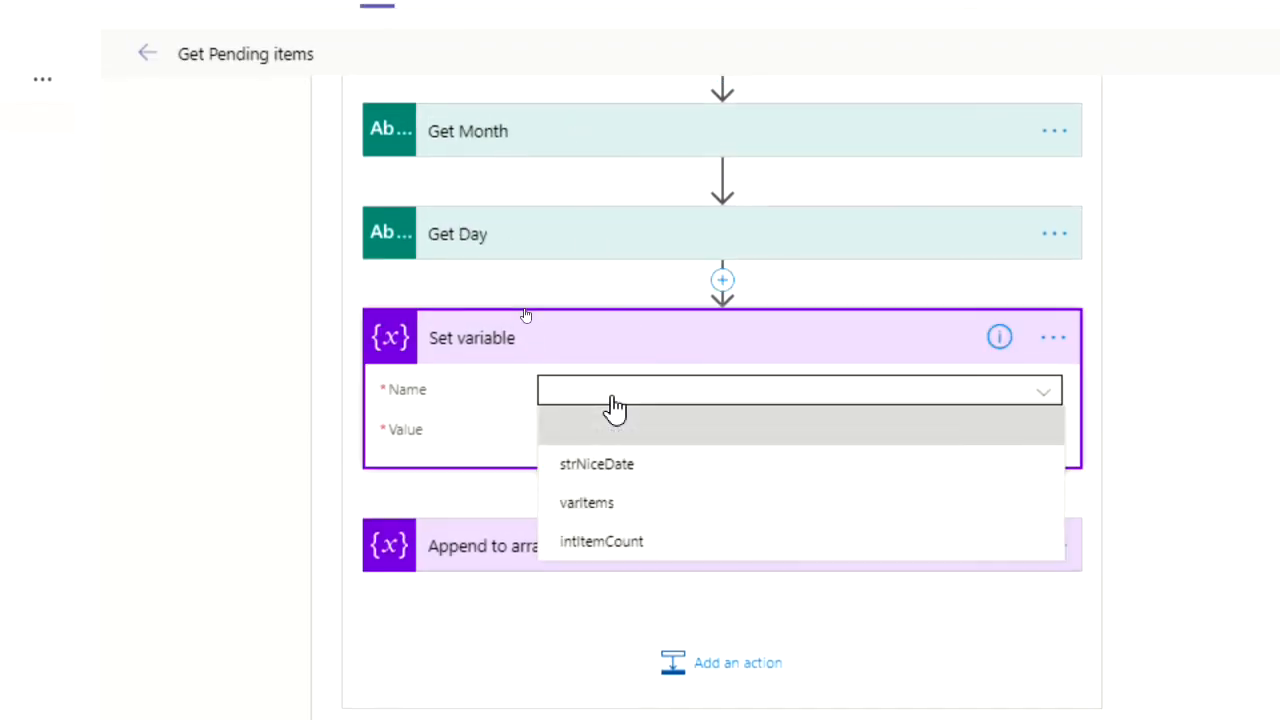
pyautogui.click(597, 466)
# Start a concat() expression for the value of the Set variable action.
pyautogui.click(576, 432)
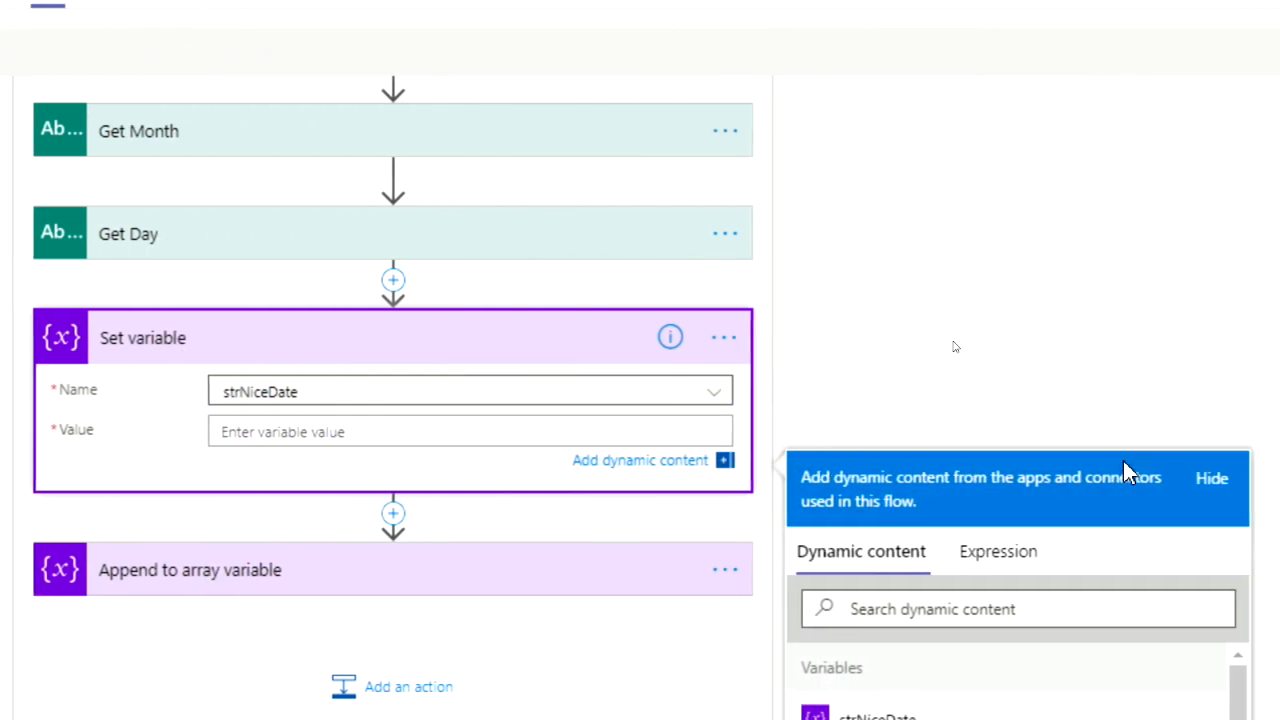
pyautogui.click(921, 561)
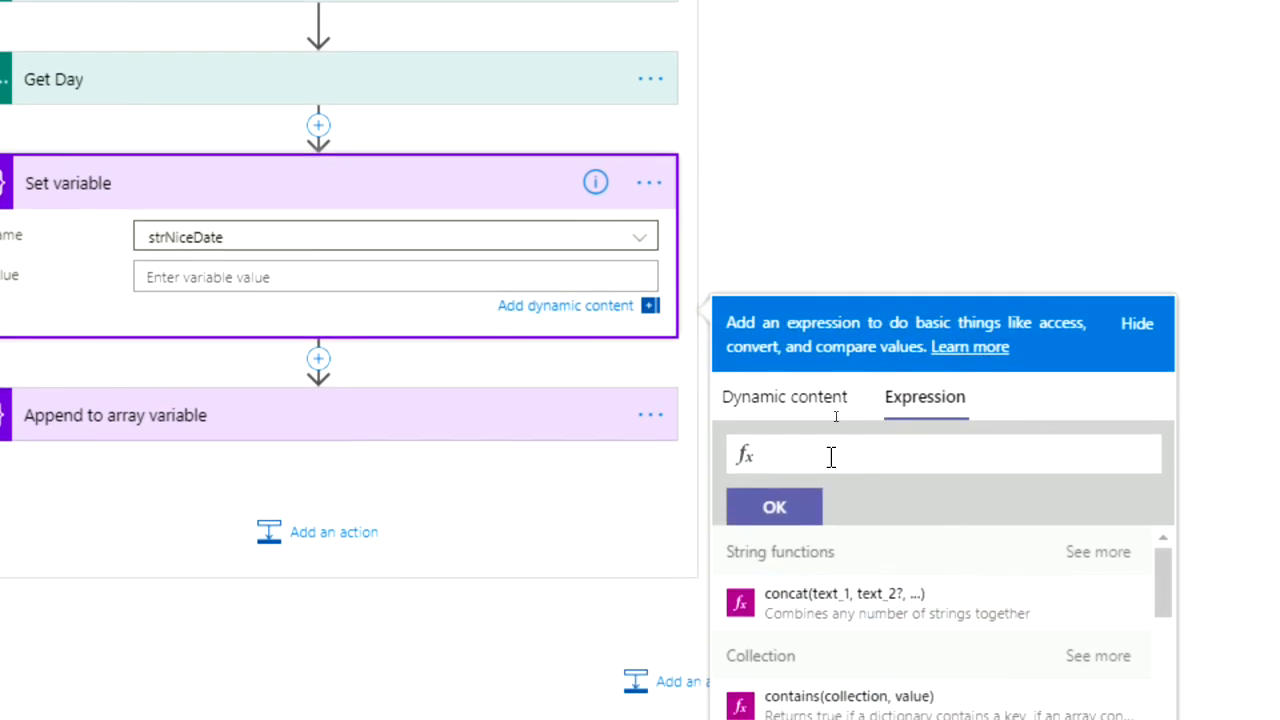
pyautogui.write('con')
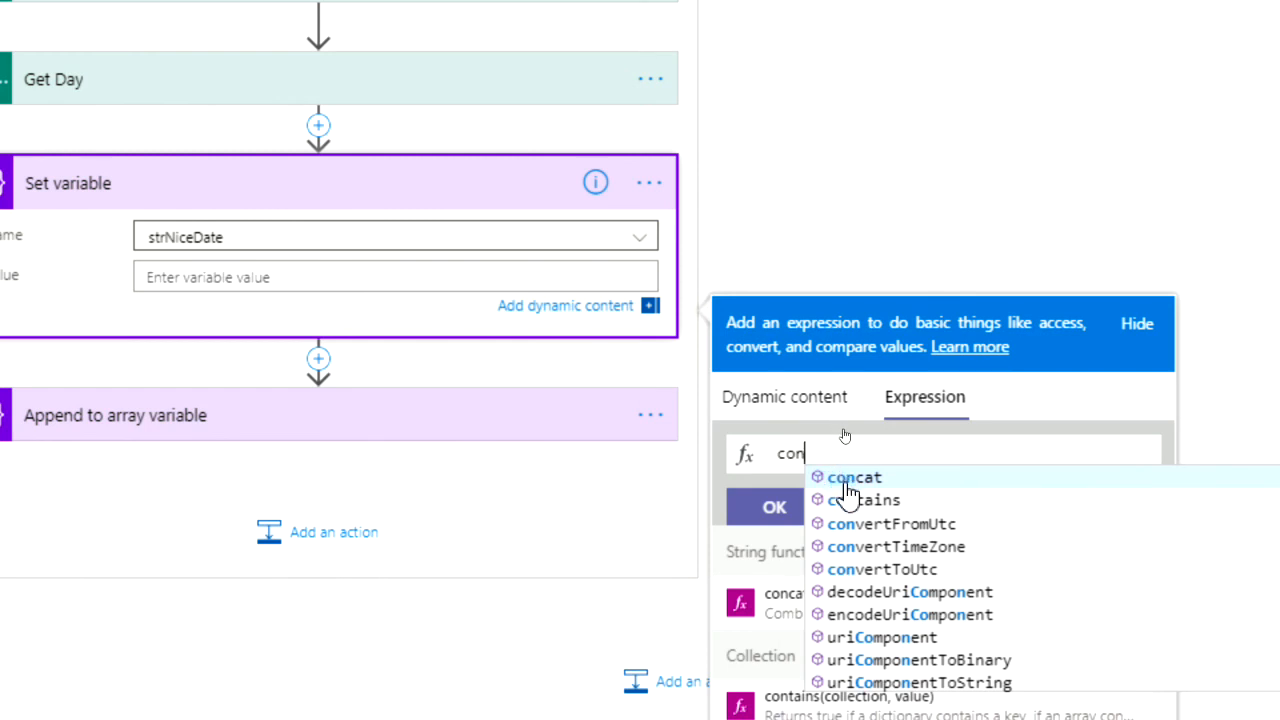
pyautogui.click(846, 484)
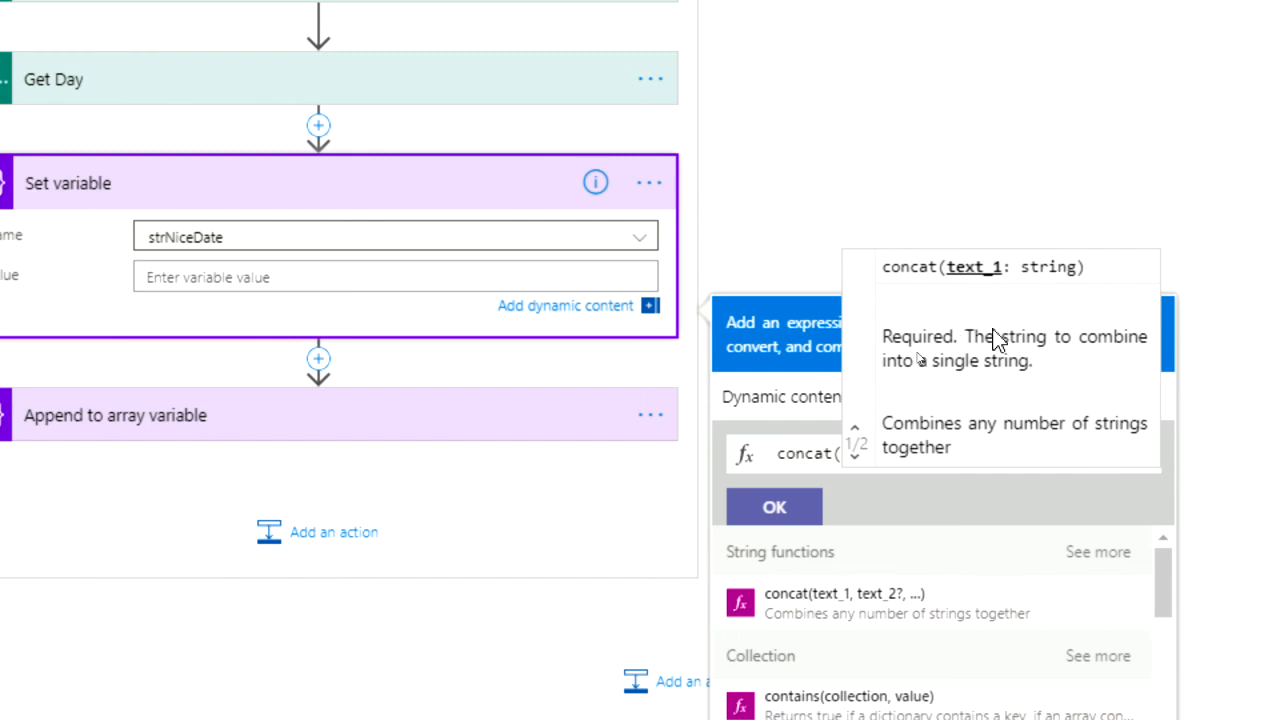
pyautogui.press('Escape')
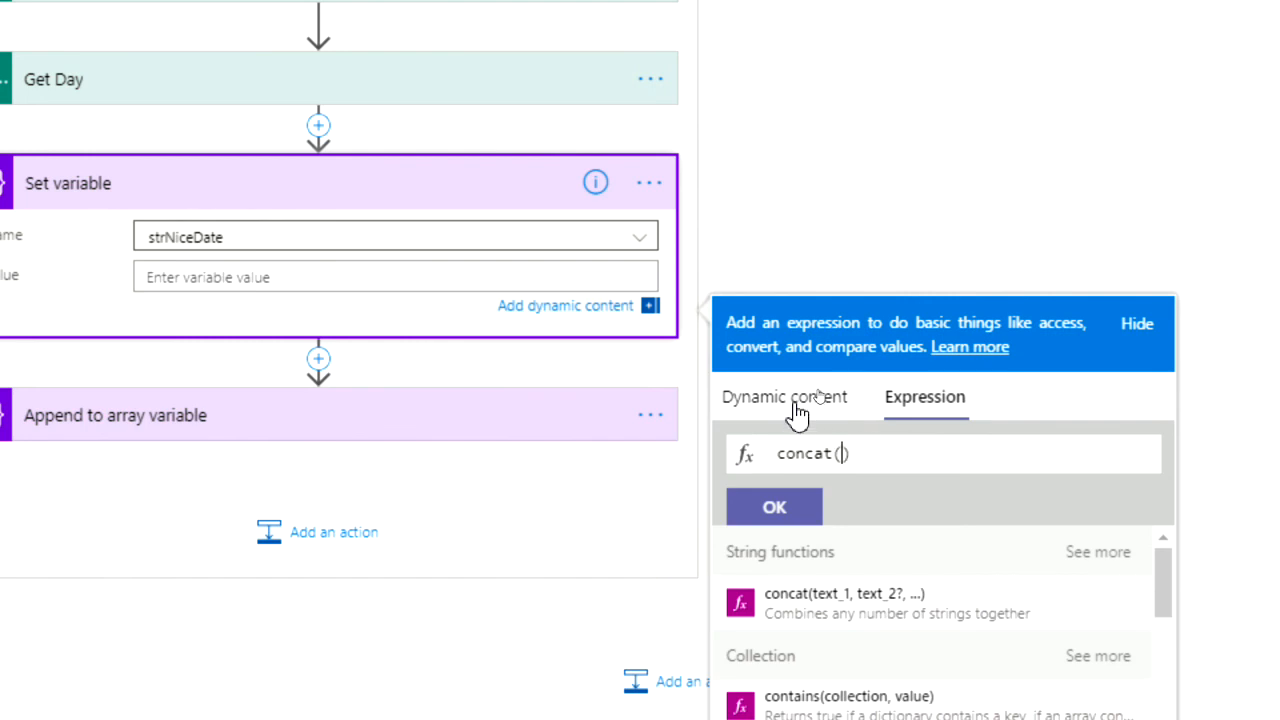
# Add the Get Day Substring output as concat's first argument, followed by a '/' separator.
pyautogui.scroll(1, 380, 128)
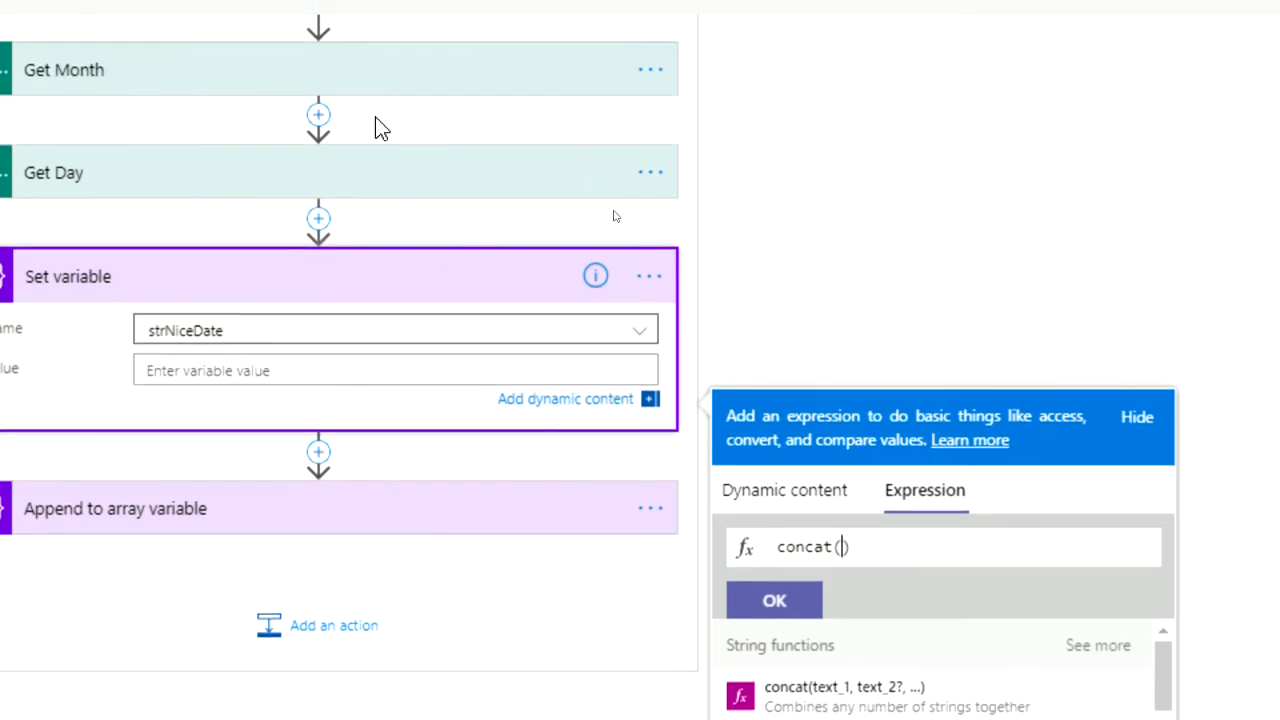
pyautogui.click(791, 492)
pyautogui.scroll(-1, 845, 575)
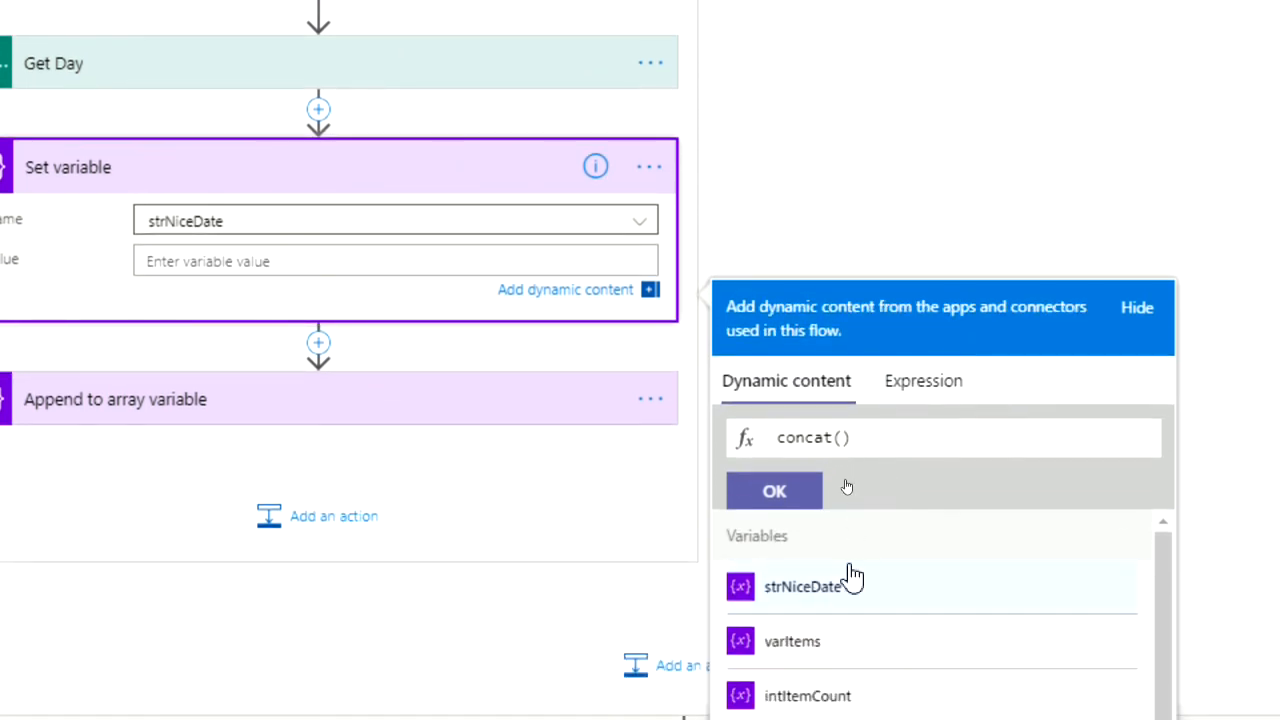
pyautogui.scroll(-1, 849, 580)
pyautogui.scroll(-3, 863, 603)
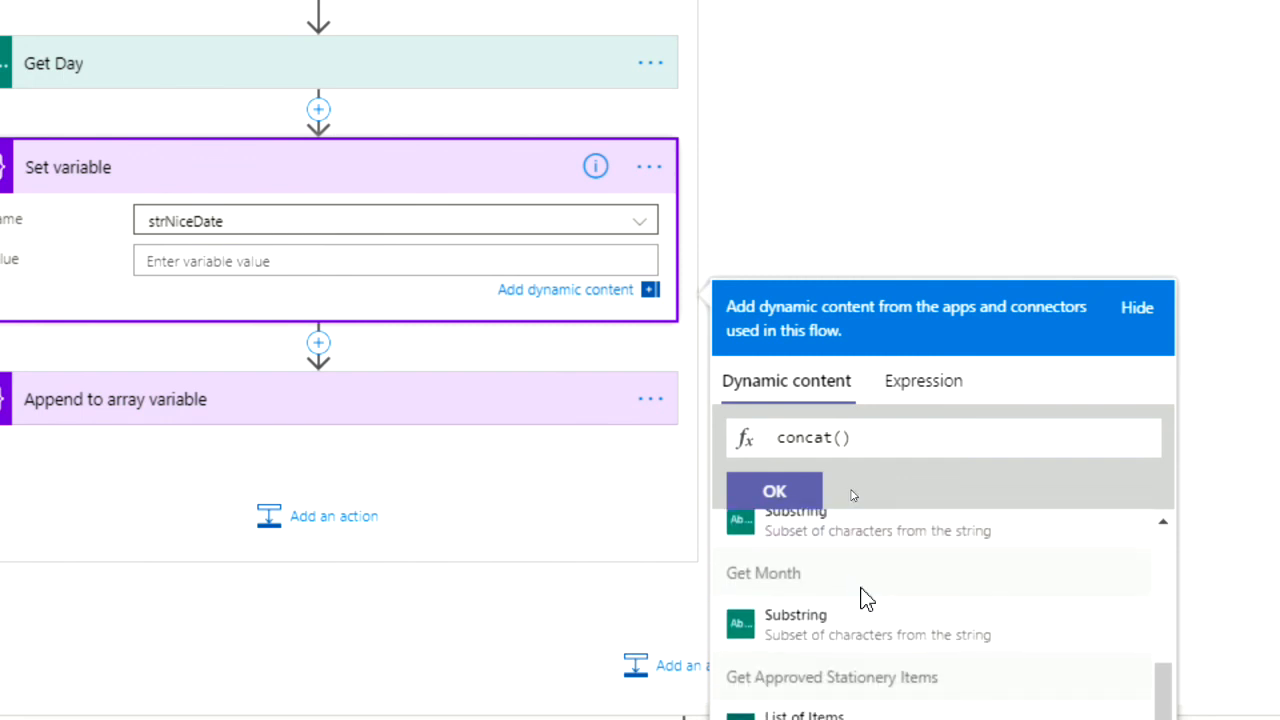
pyautogui.scroll(1, 866, 600)
pyautogui.scroll(1, 866, 598)
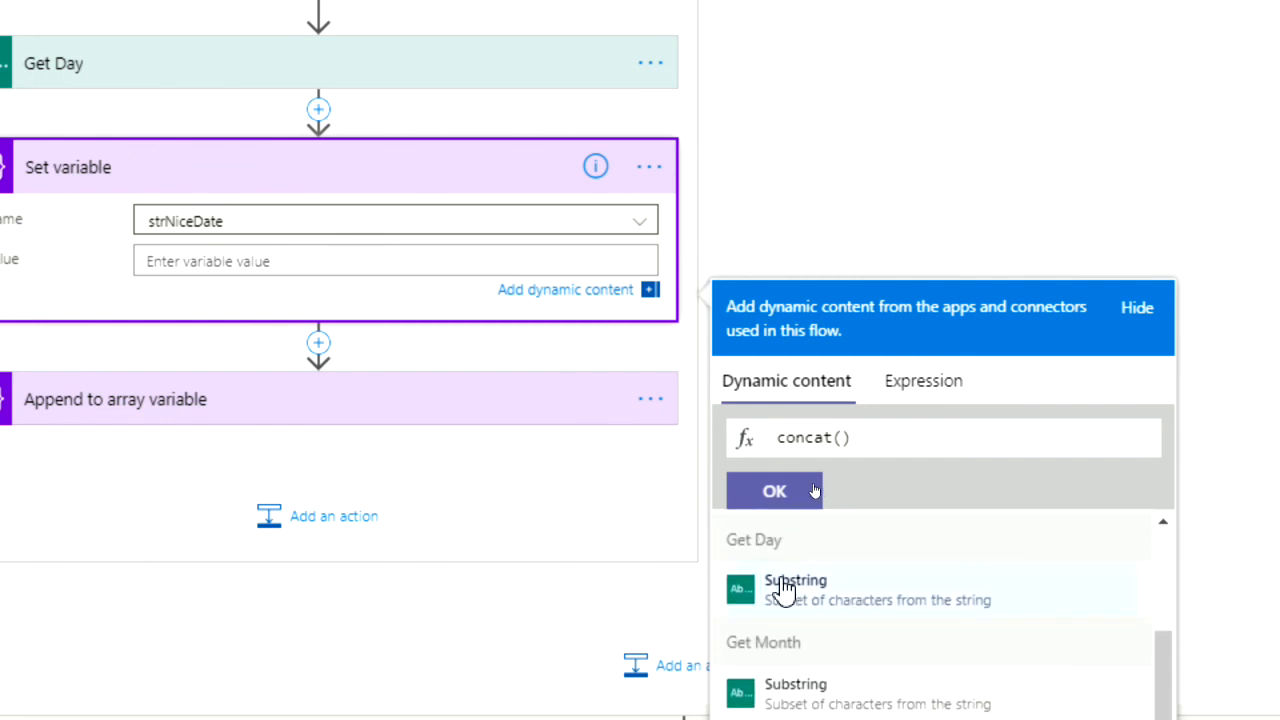
pyautogui.scroll(-1, 795, 595)
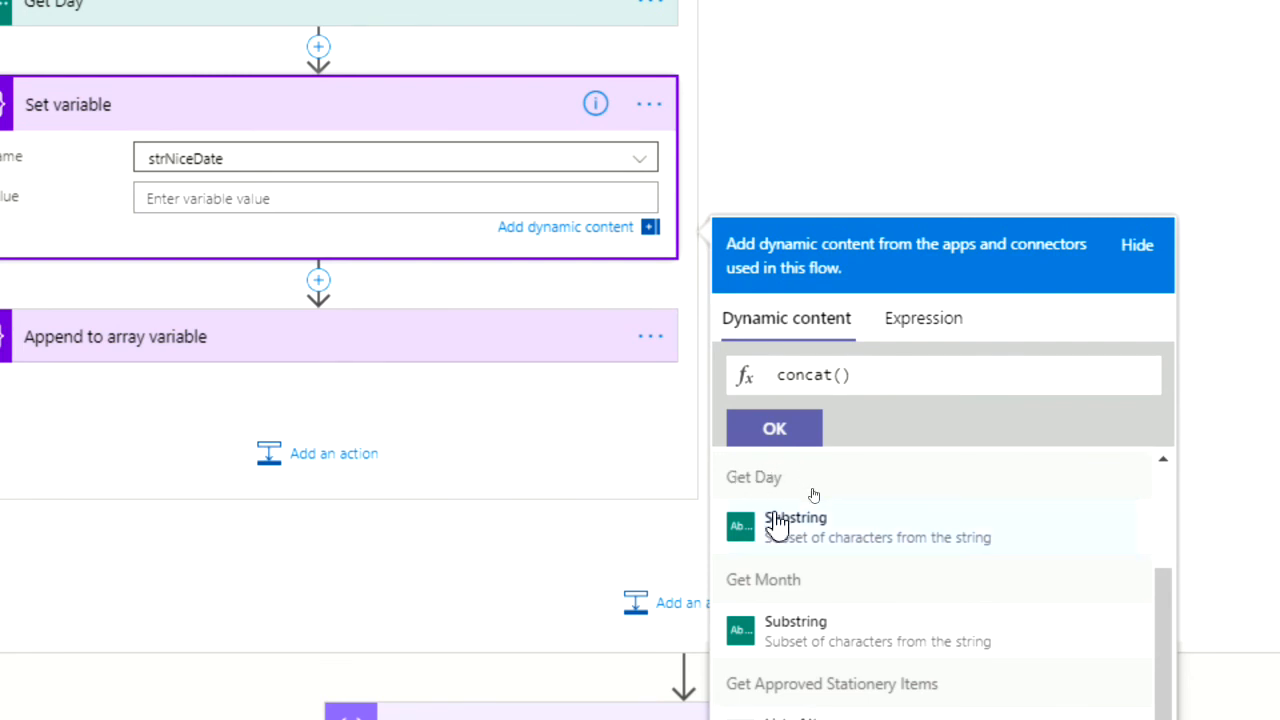
pyautogui.click(799, 533)
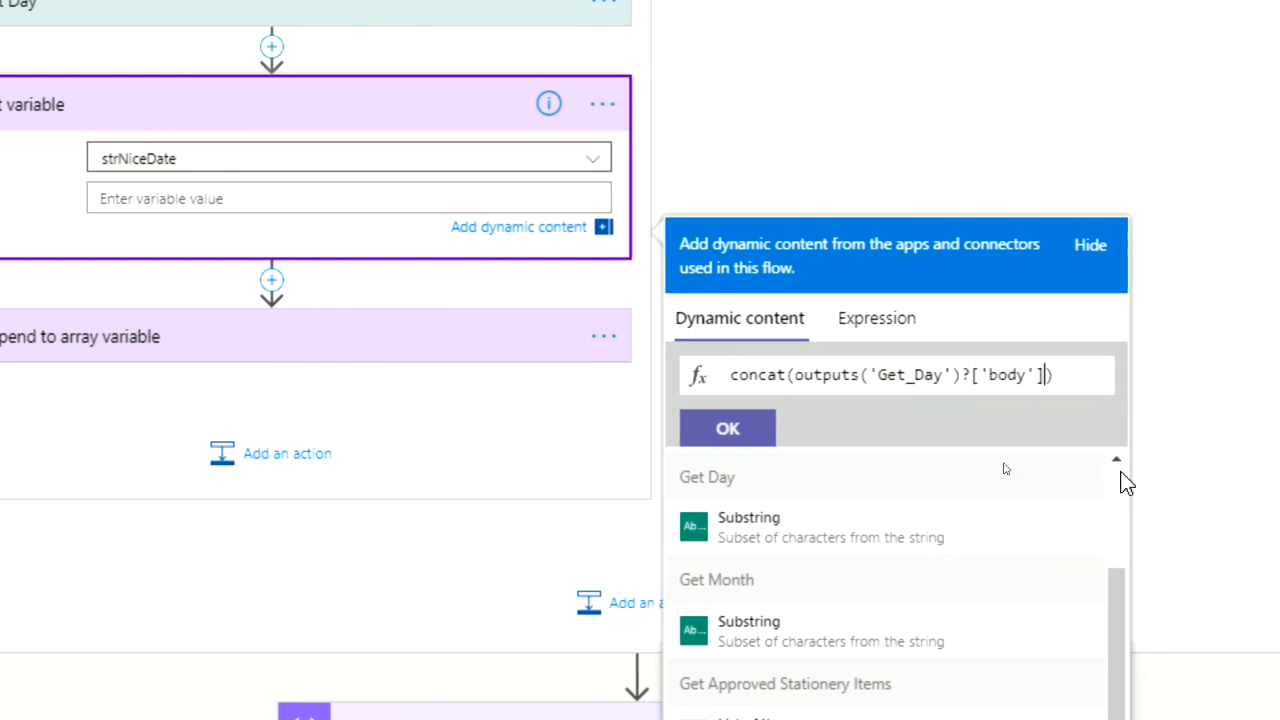
pyautogui.write(',')
pyautogui.write("'/'")
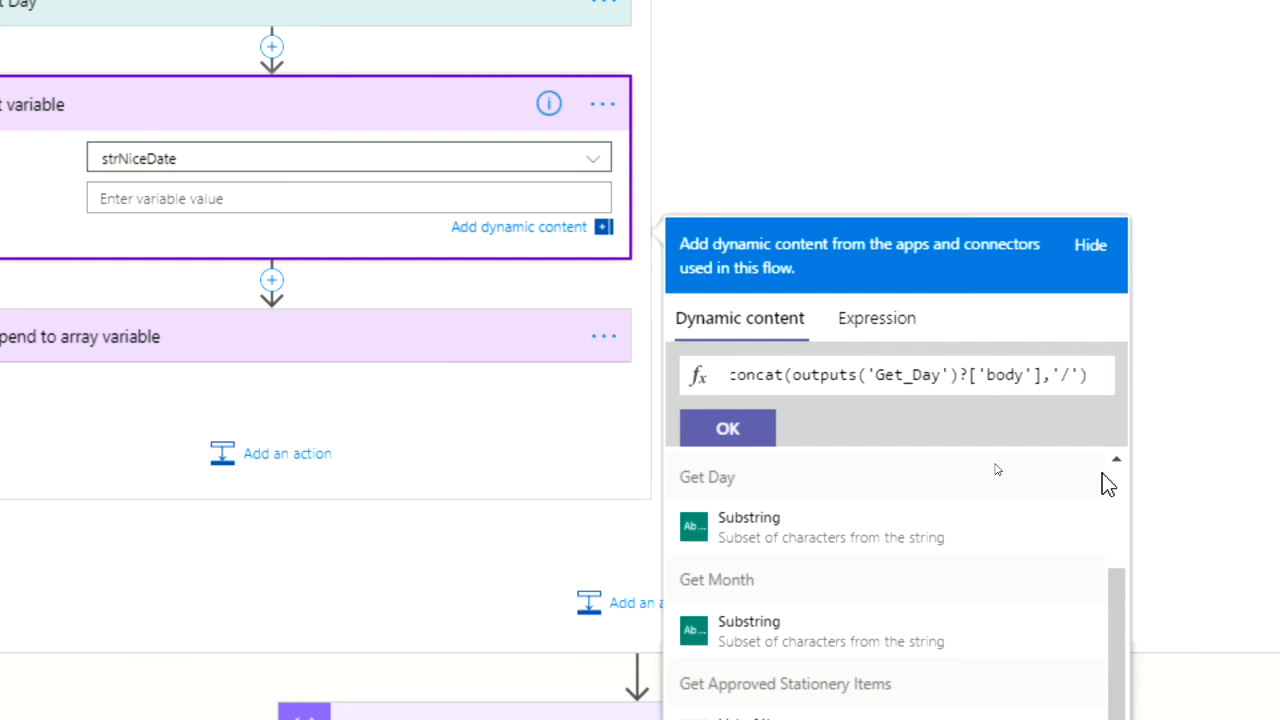
pyautogui.write(',')
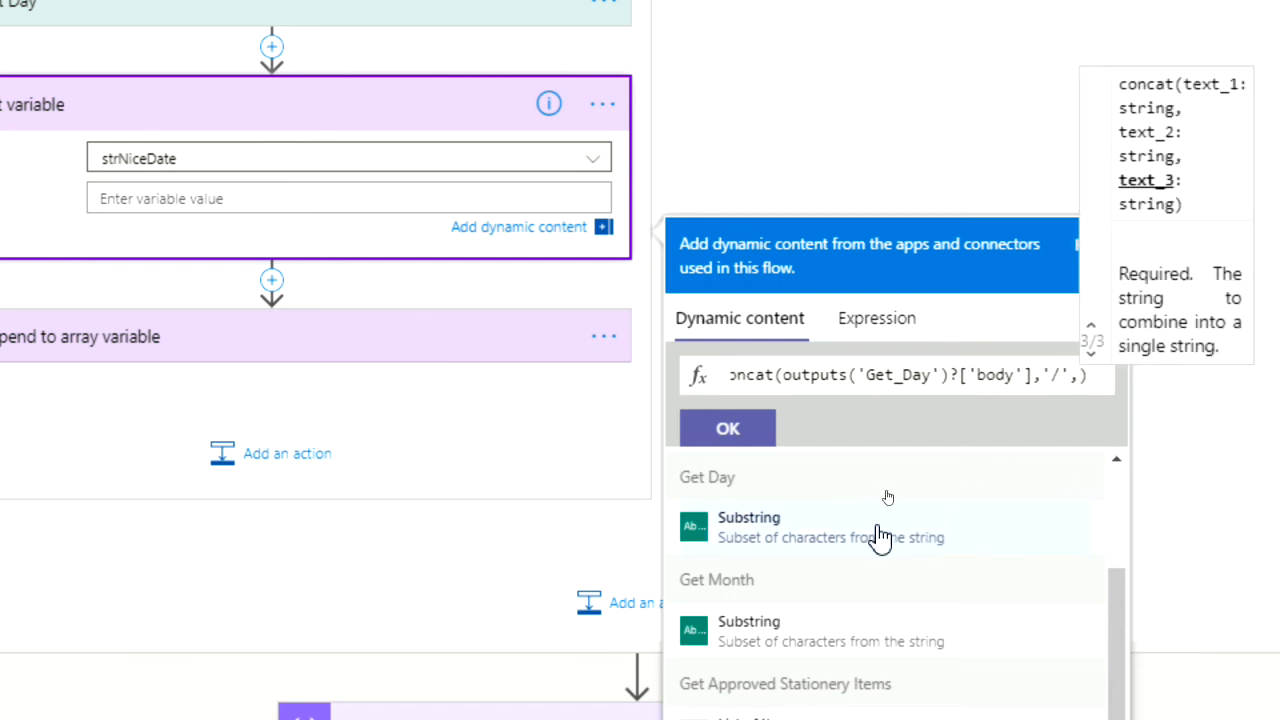
# Append the Get Month Substring output and a second '/' separator to the concat expression.
pyautogui.click(737, 632)
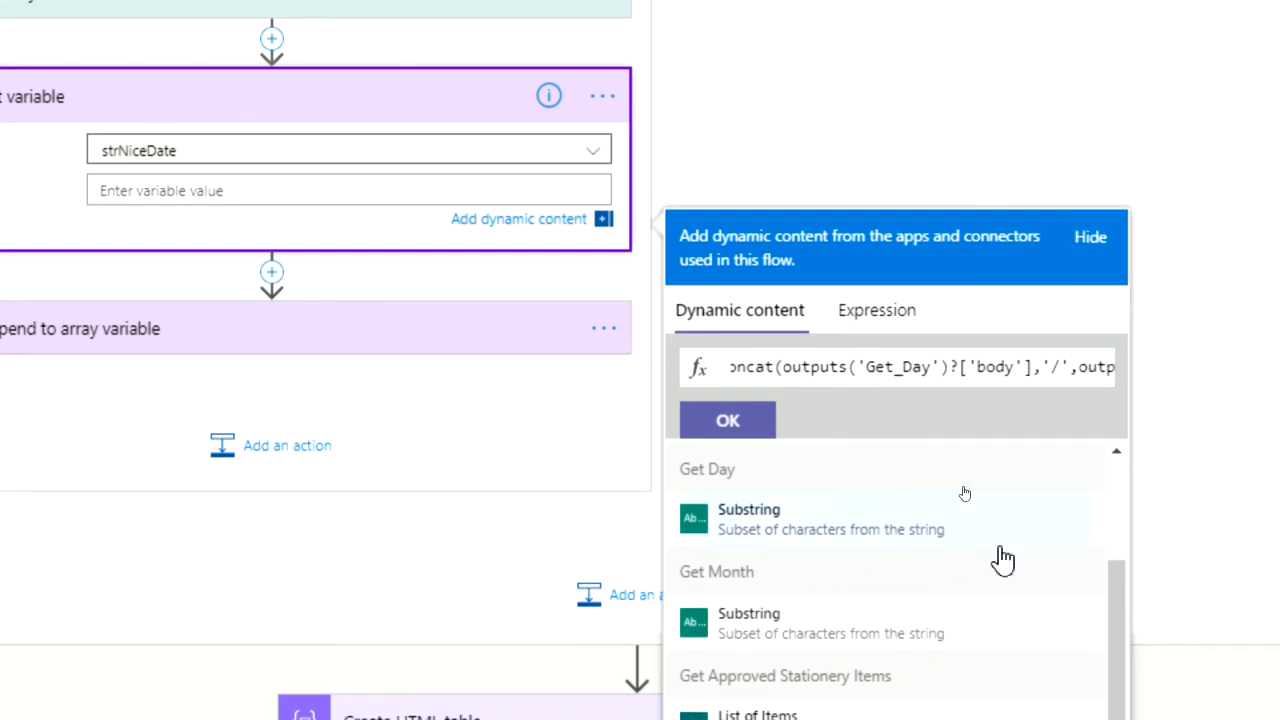
pyautogui.press('Right')
pyautogui.press('Right')
pyautogui.press('Right')
pyautogui.press('Right')
pyautogui.press('Right')
pyautogui.press('Right')
pyautogui.press('Right')
pyautogui.press('Right')
pyautogui.press('Right')
pyautogui.press('Right')
pyautogui.press('Right')
pyautogui.press('Right')
pyautogui.press('Right')
pyautogui.press('Right')
pyautogui.press('Right')
pyautogui.press('Right')
pyautogui.press('Right')
pyautogui.press('Right')
pyautogui.press('Right')
pyautogui.press('Right')
pyautogui.press('Right')
pyautogui.press('Right')
pyautogui.press('Right')
pyautogui.press('Right')
pyautogui.press('Right')
pyautogui.press('Right')
pyautogui.press('Right')
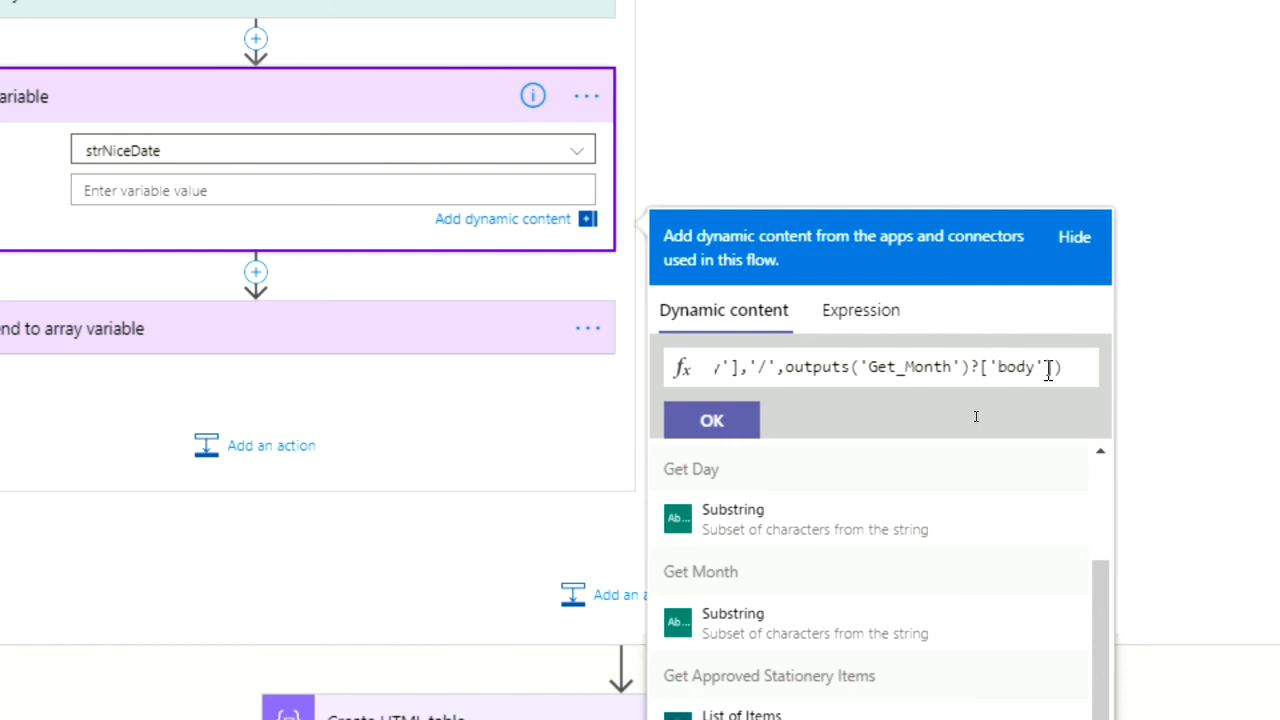
pyautogui.write(',')
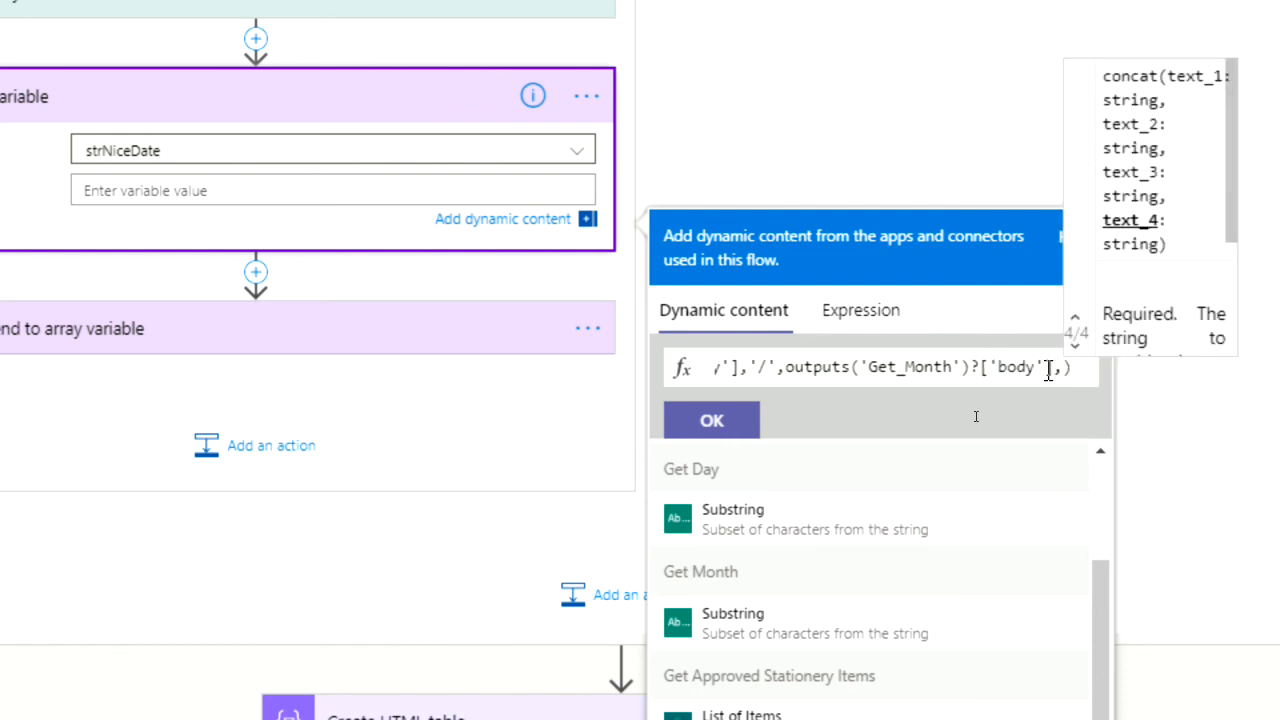
pyautogui.write("'")
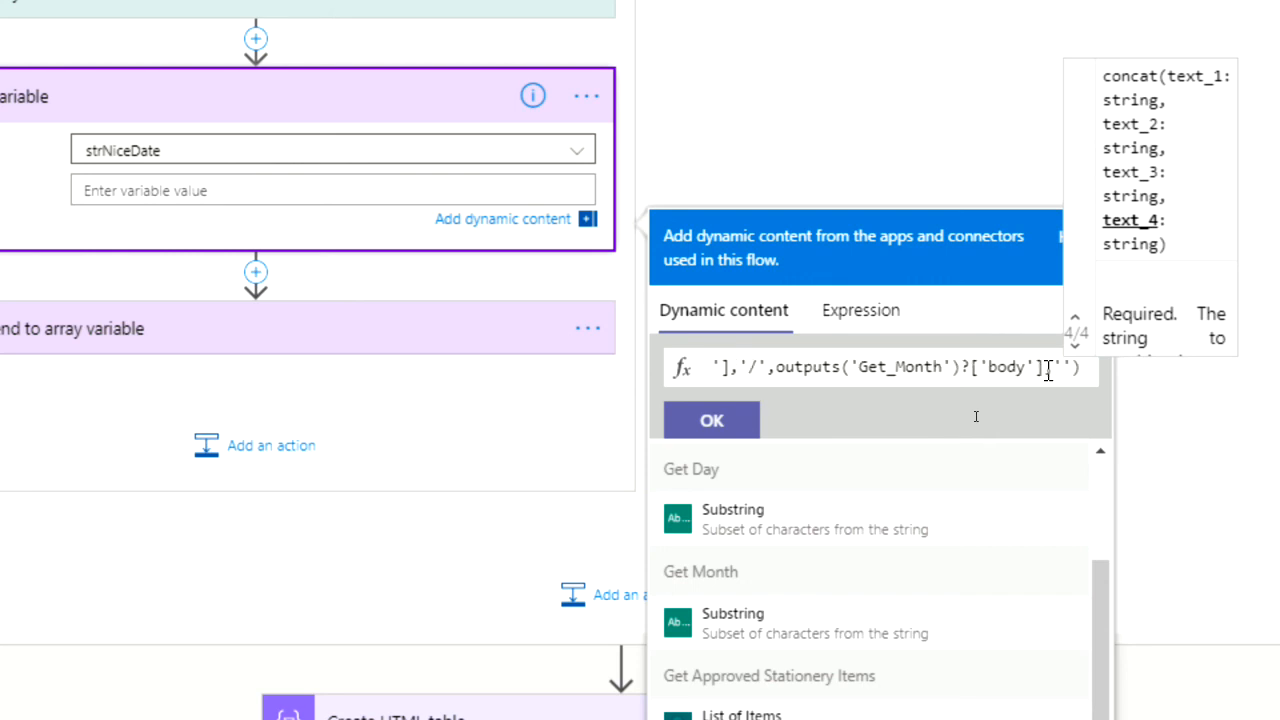
pyautogui.write('/')
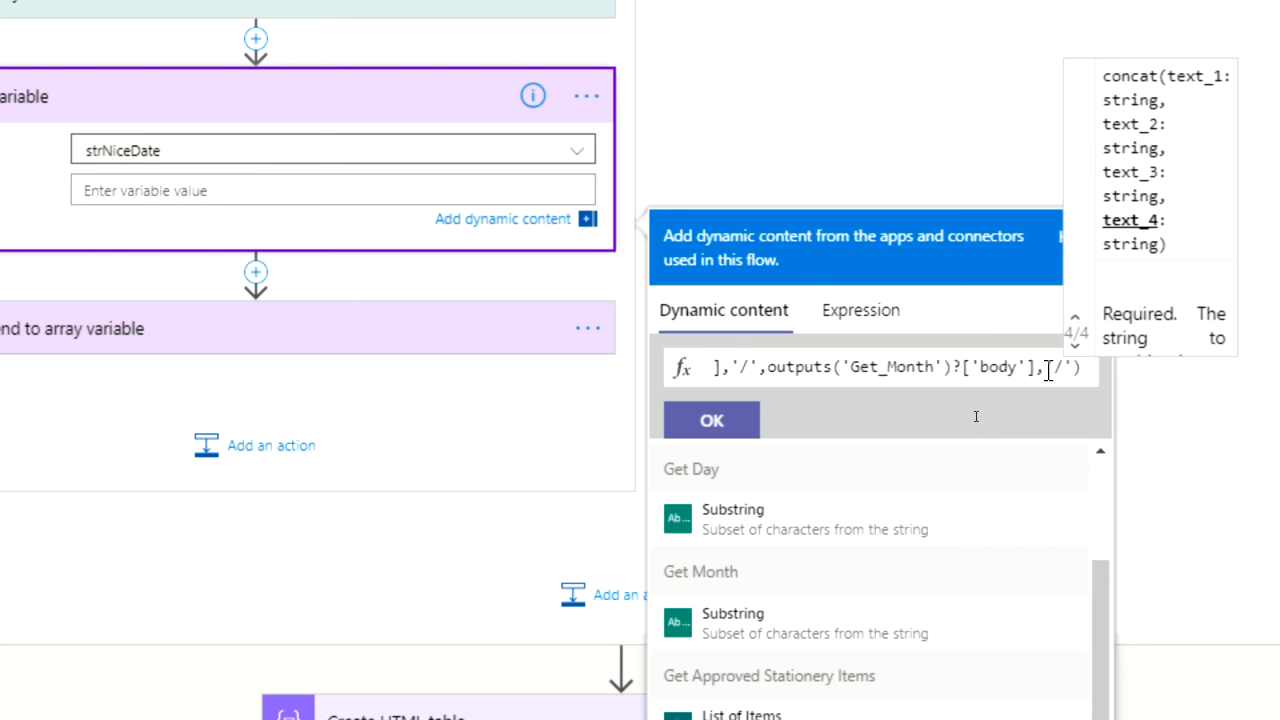
pyautogui.write("',")
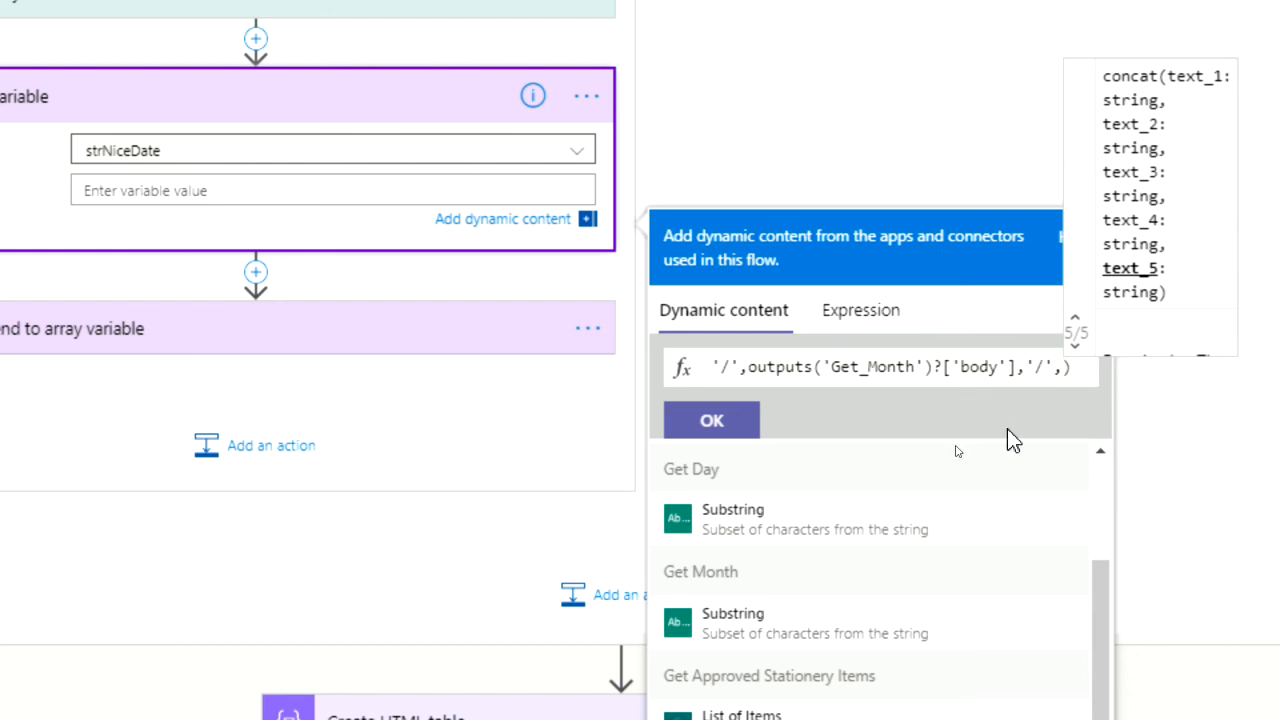
# Add the Get Year Substring output as concat's last argument and apply the expression as the strNiceDate value.
pyautogui.moveTo(1112, 607); pyautogui.dragTo(1100, 648)
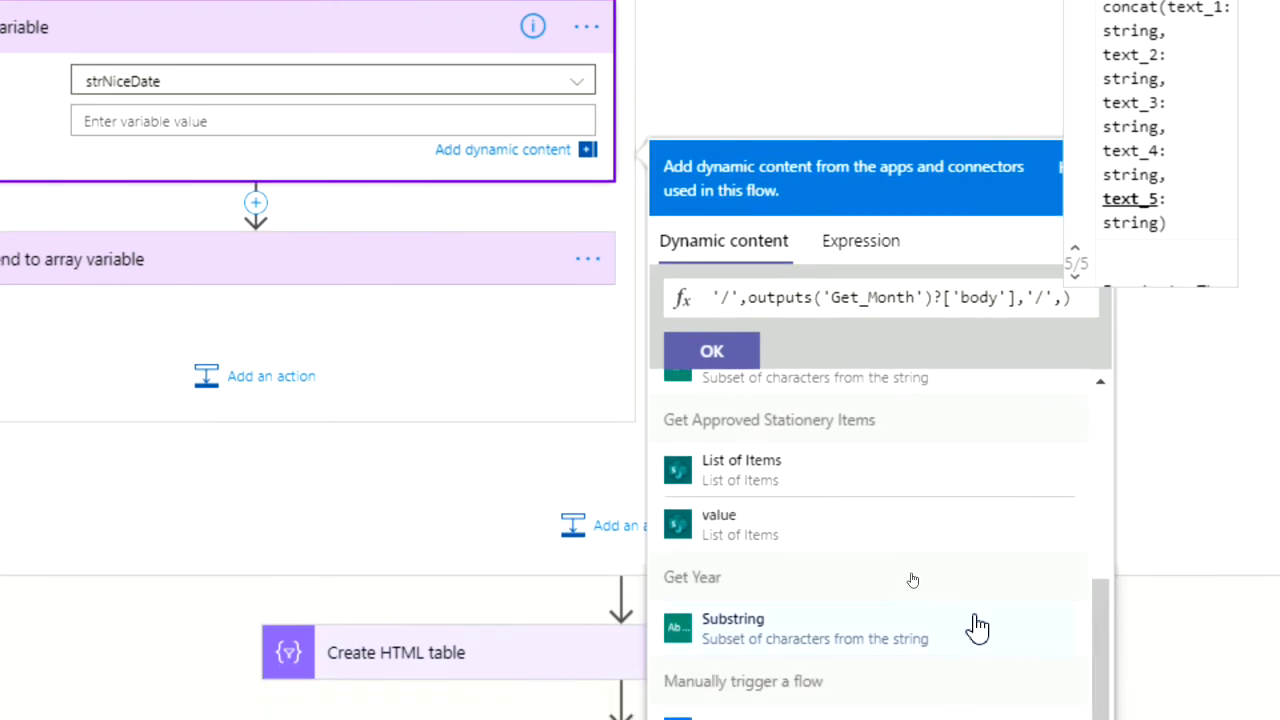
pyautogui.click(729, 630)
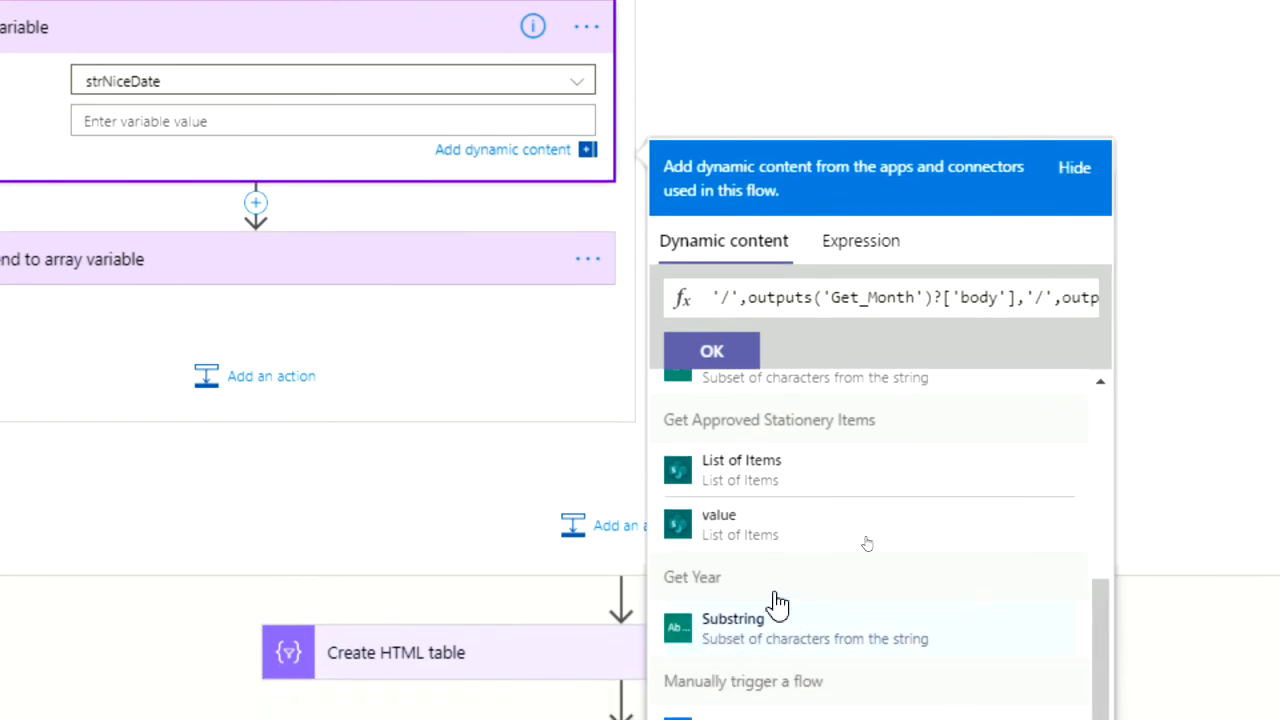
pyautogui.click(1038, 298)
pyautogui.press('Right')
pyautogui.press('Right')
pyautogui.press('Right')
pyautogui.press('Right')
pyautogui.press('Right')
pyautogui.press('Right')
pyautogui.press('Right')
pyautogui.press('Right')
pyautogui.press('Right')
pyautogui.press('Right')
pyautogui.press('Right')
pyautogui.press('Right')
pyautogui.press('Right')
pyautogui.press('Right')
pyautogui.press('Right')
pyautogui.press('Right')
pyautogui.press('Right')
pyautogui.press('Right')
pyautogui.press('Right')
pyautogui.press('Right')
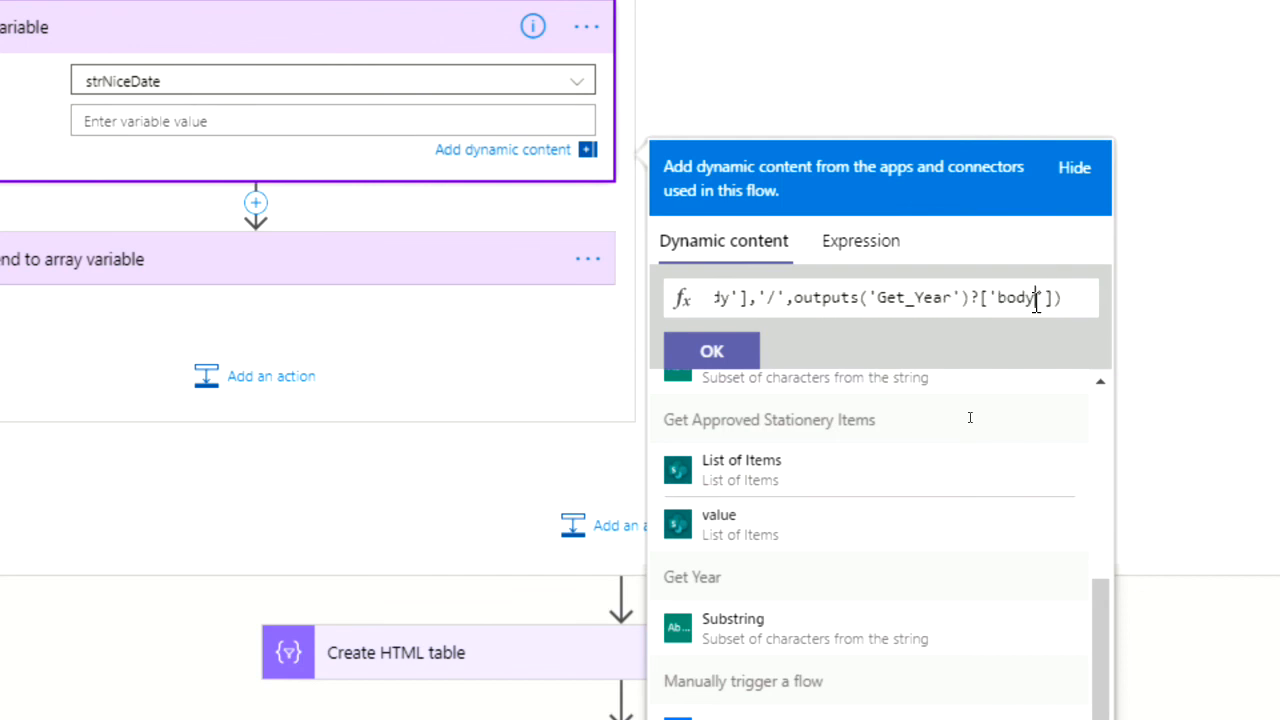
pyautogui.press('Right')
pyautogui.click(706, 358)
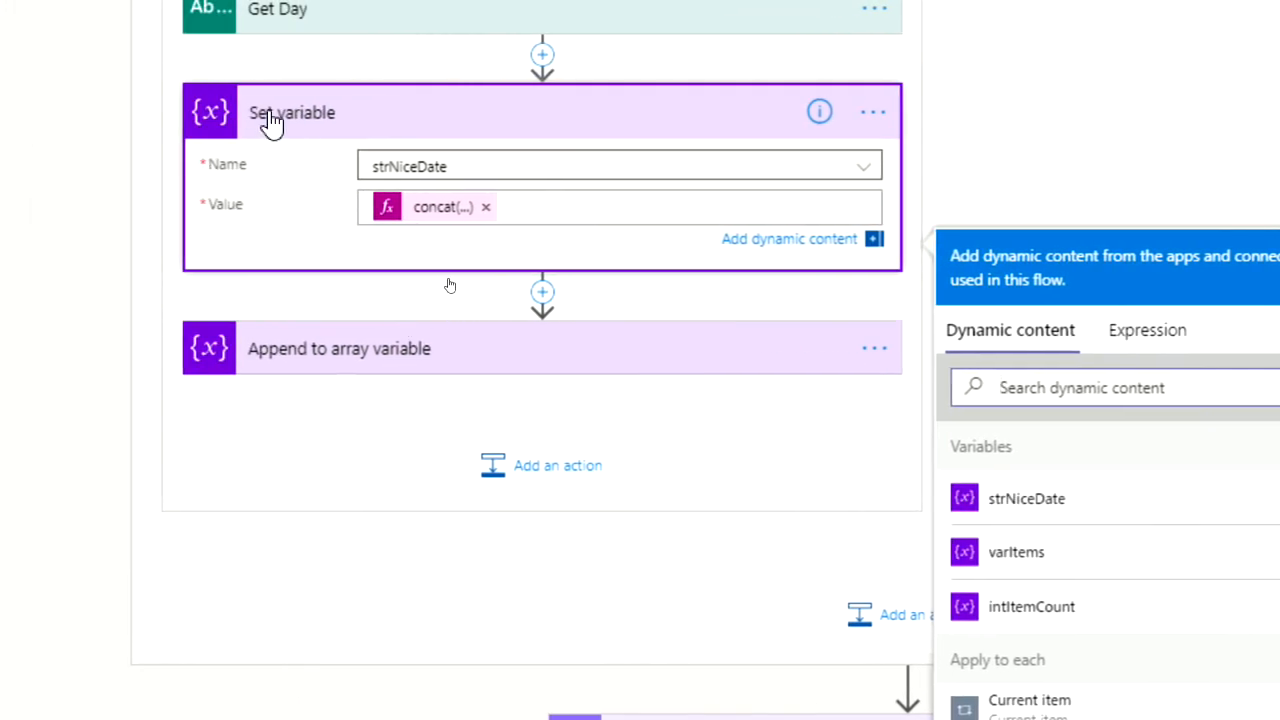
# Rename the Set variable action as Get the Nice Date.
pyautogui.click(873, 113)
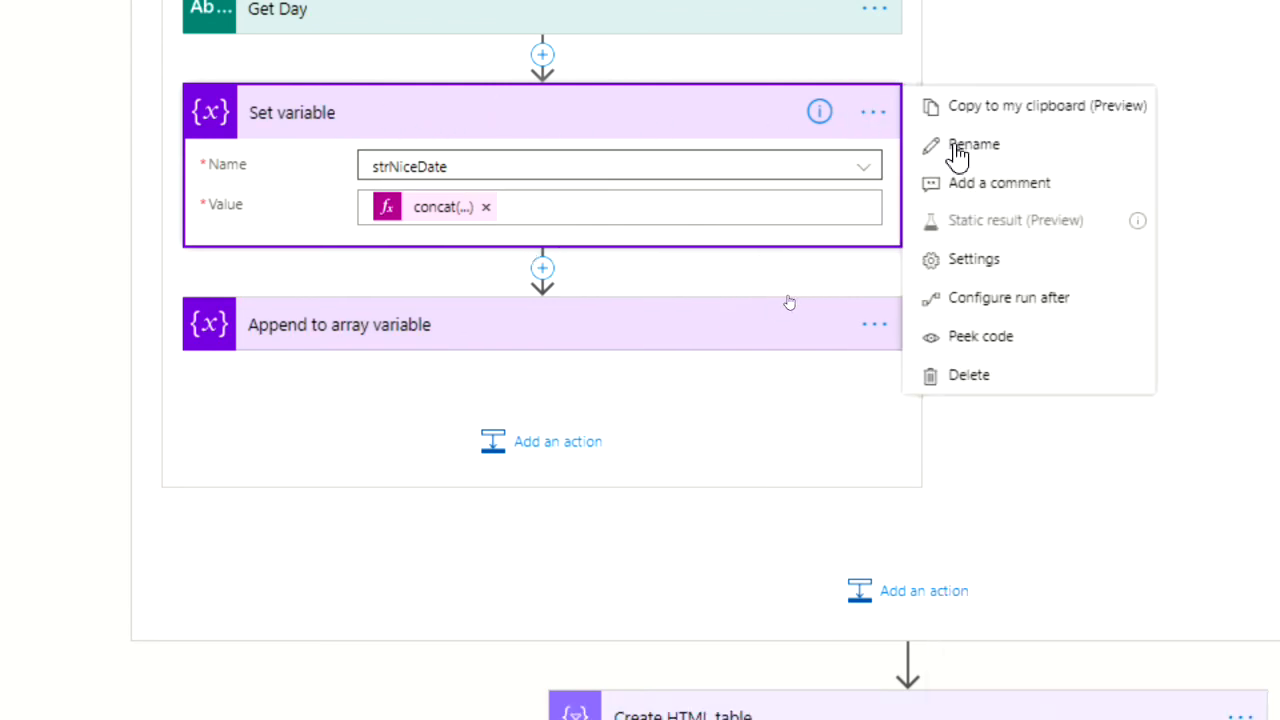
pyautogui.click(948, 143)
pyautogui.write('Get ')
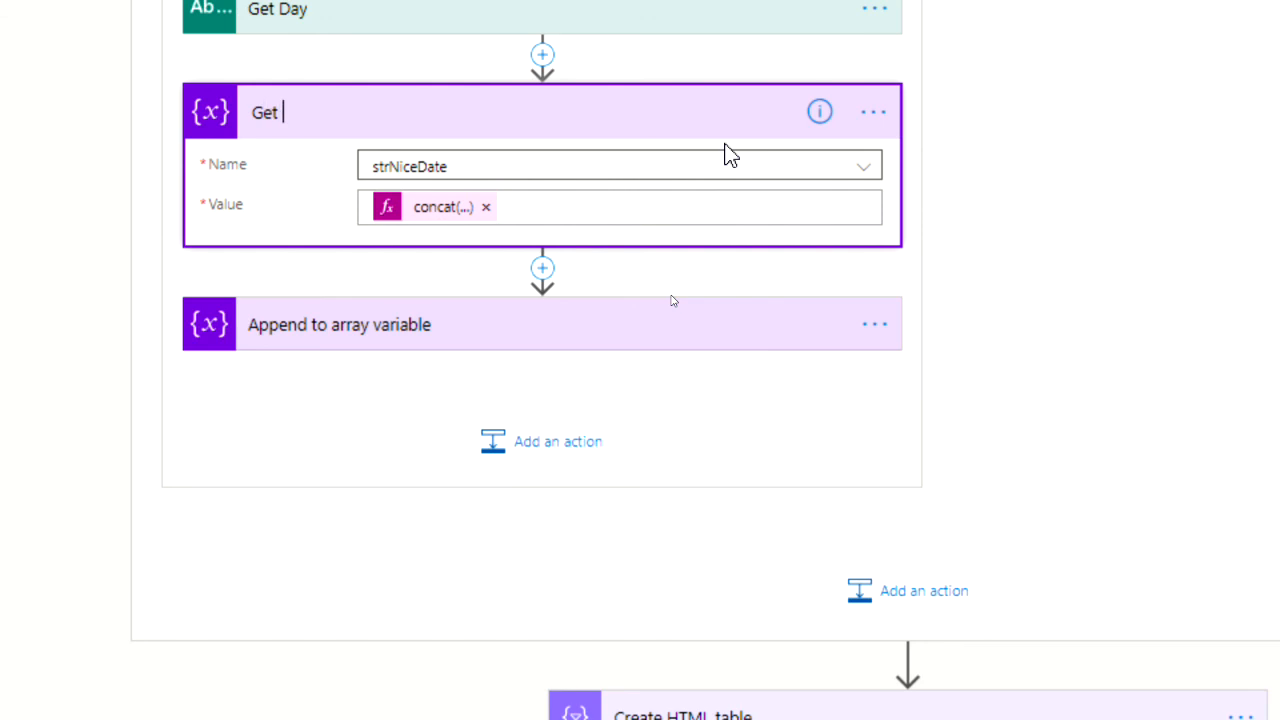
pyautogui.write('the Nice Date')
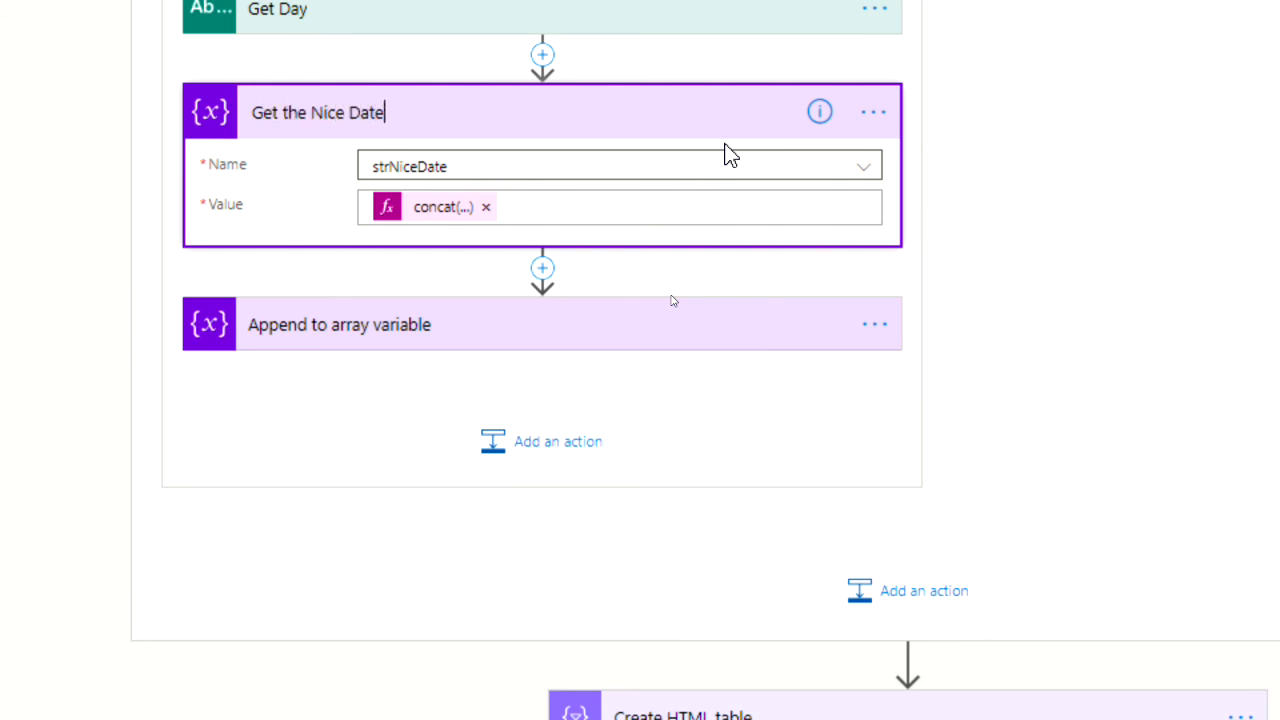
pyautogui.press('Return')
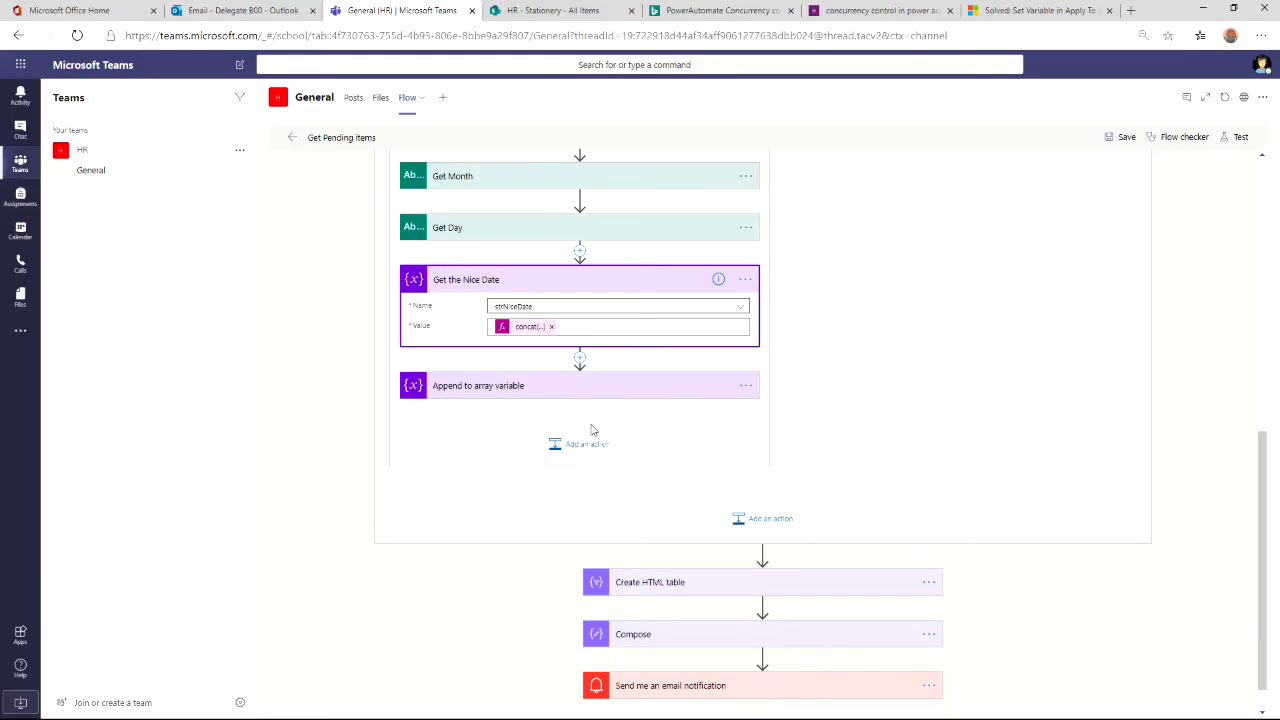
pyautogui.click(533, 500)
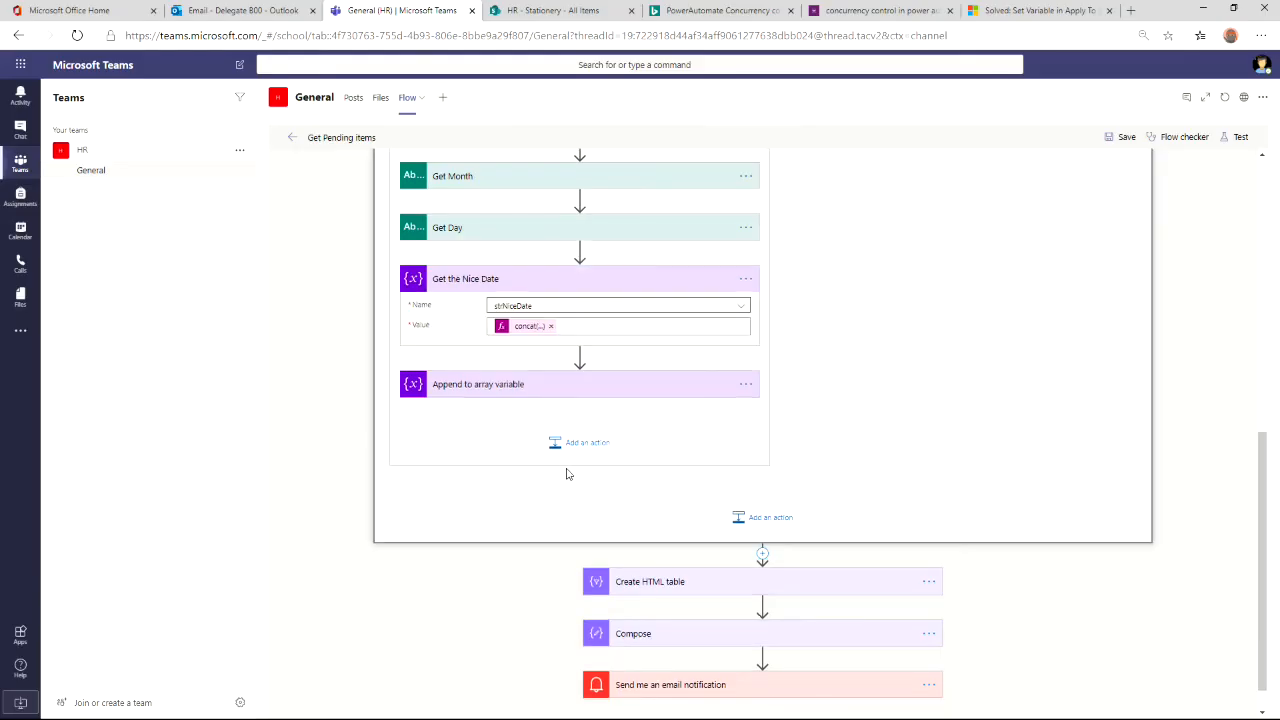
# Replace the "Requested" value in the Append to array variable action with the strNiceDate variable, and collapse the action.
pyautogui.click(562, 395)
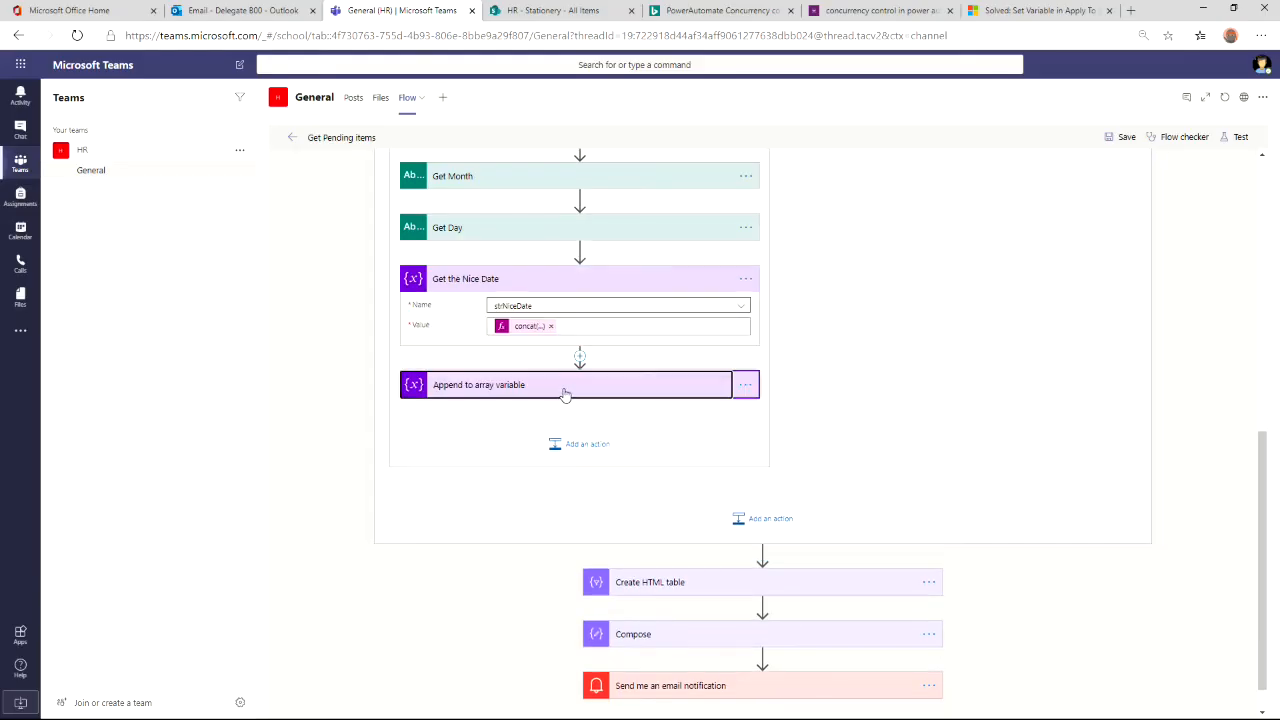
pyautogui.click(565, 395)
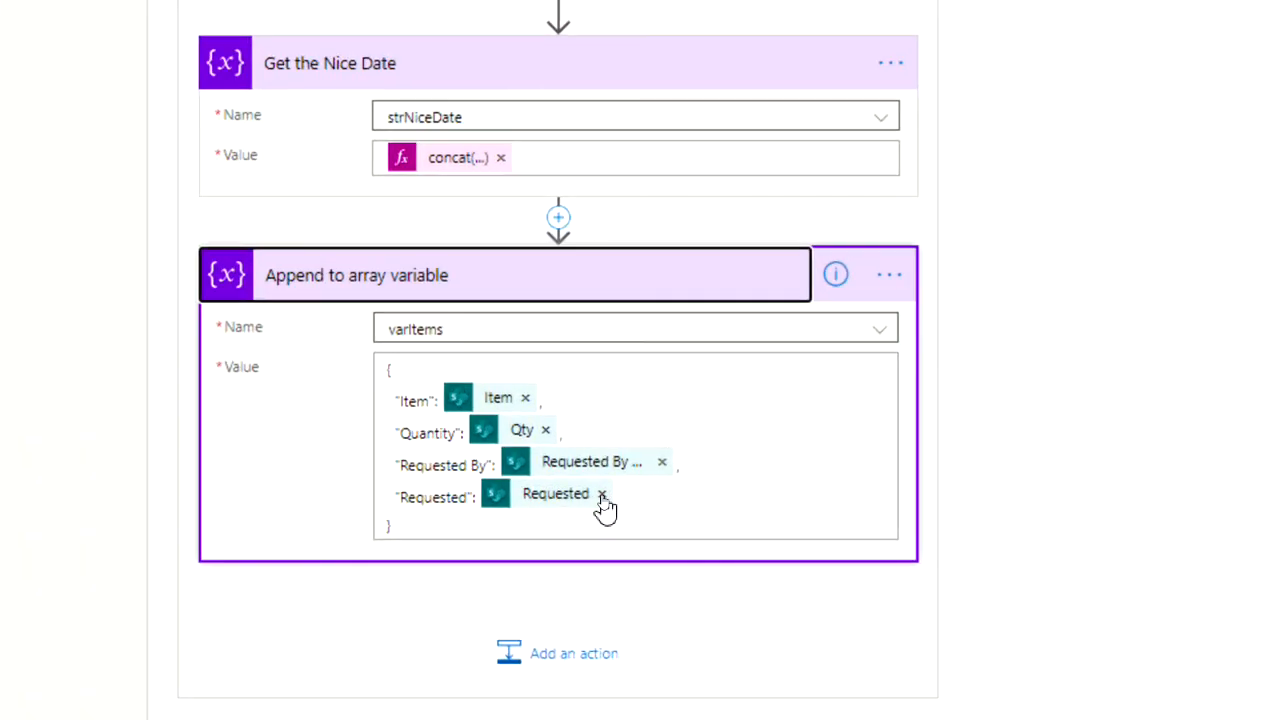
pyautogui.click(602, 495)
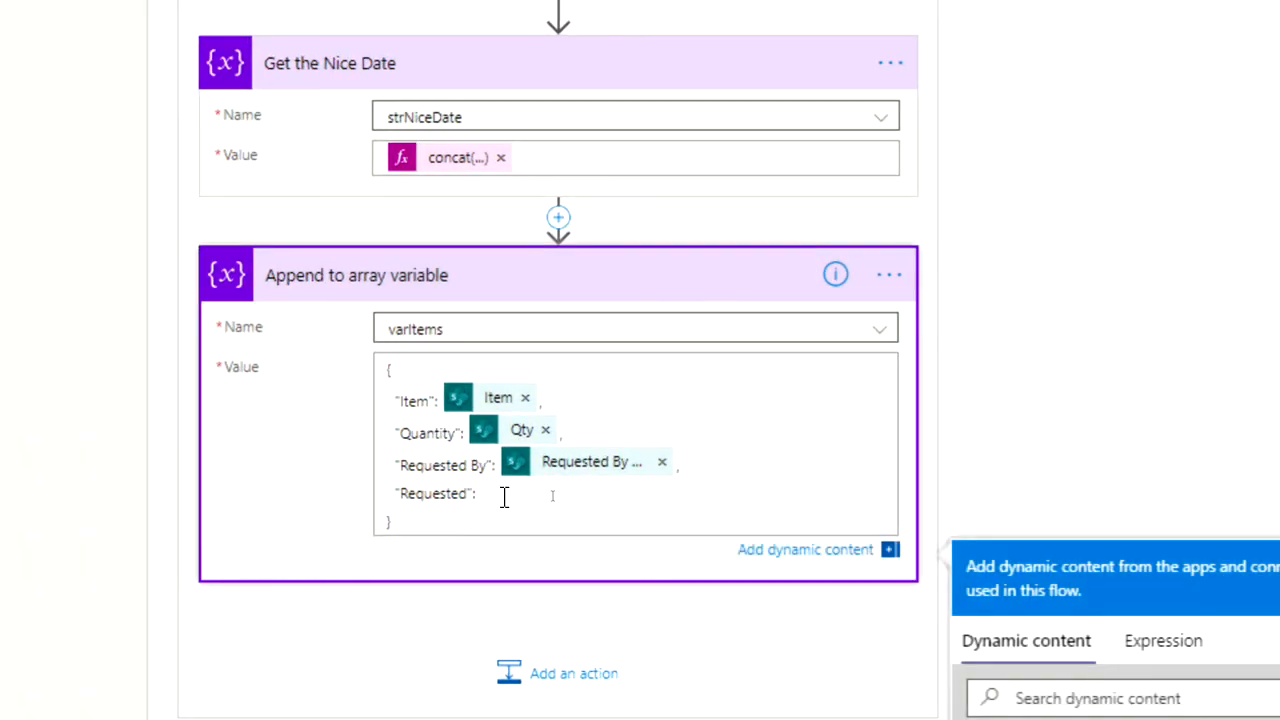
pyautogui.scroll(-4, 923, 611)
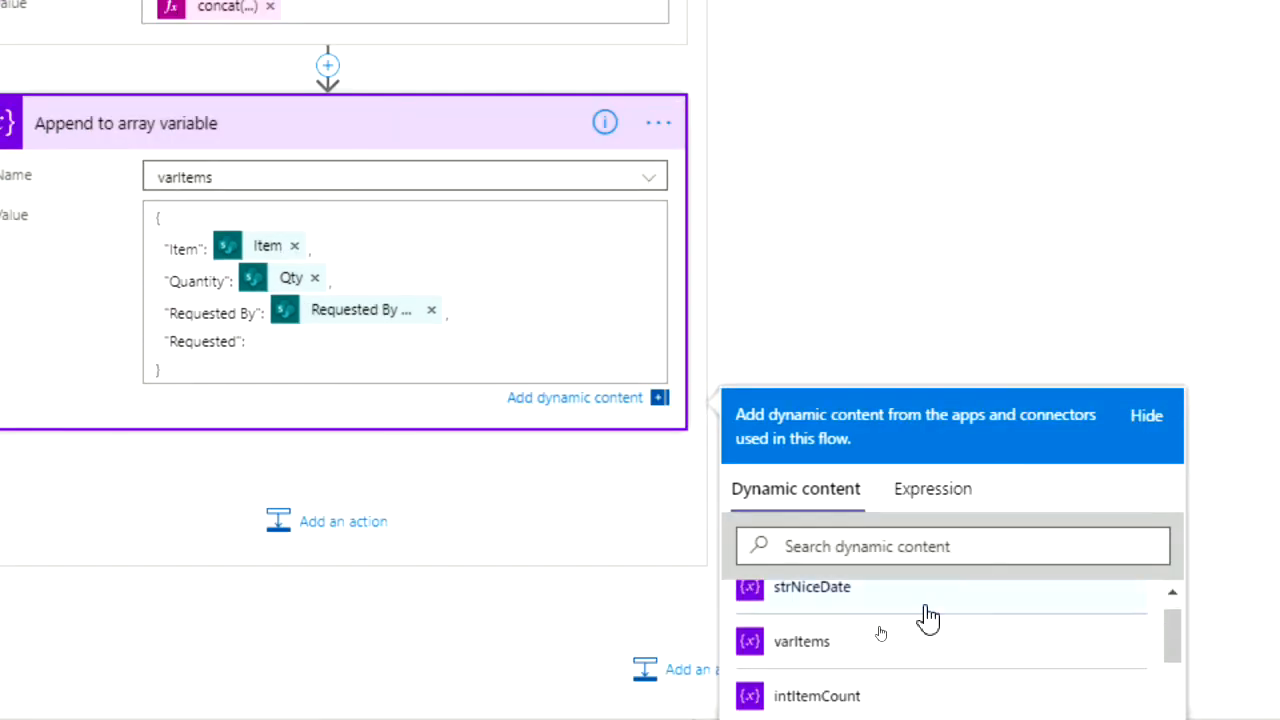
pyautogui.scroll(4, 940, 635)
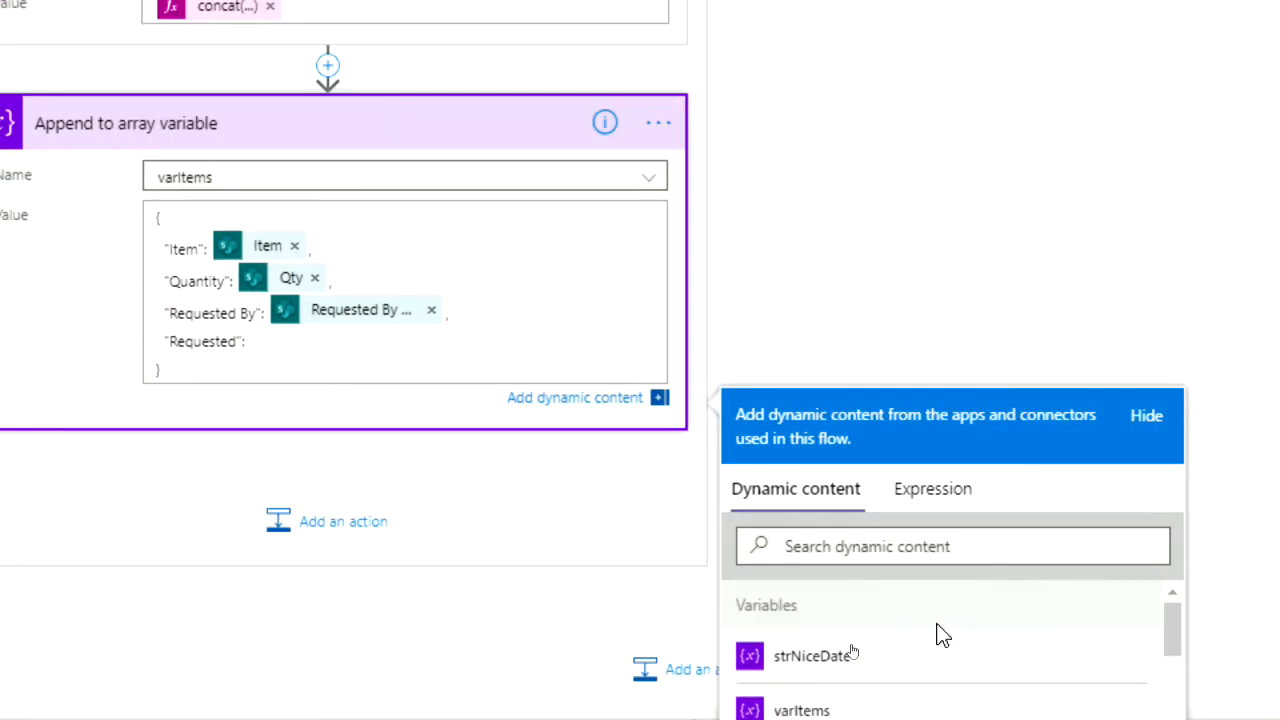
pyautogui.click(812, 588)
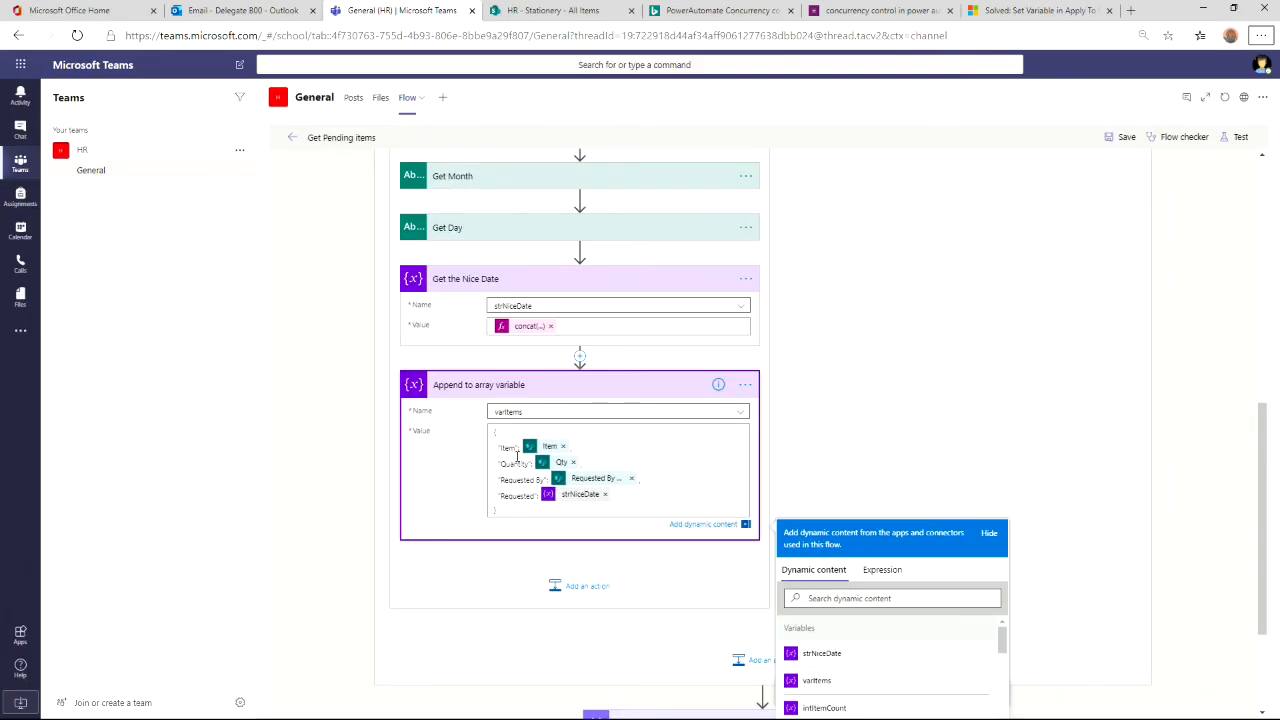
pyautogui.click(549, 385)
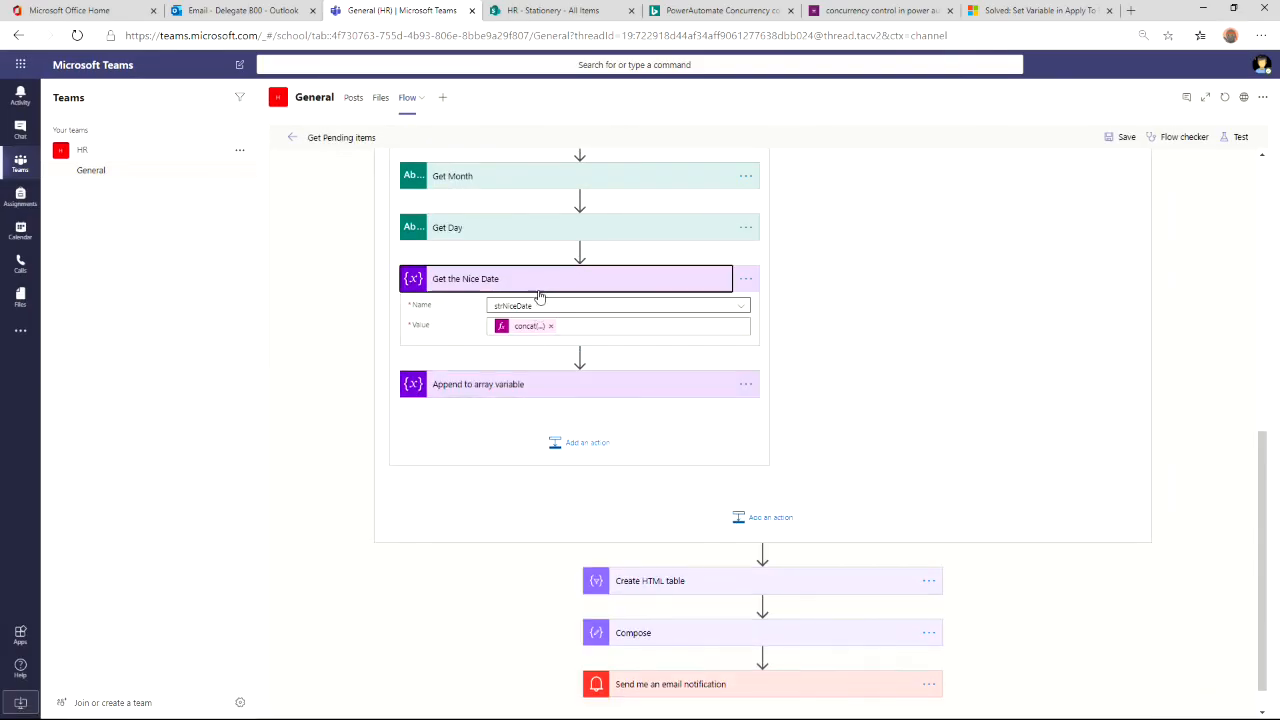
# Collapse the Get the Nice Date action and save the flow.
pyautogui.click(520, 279)
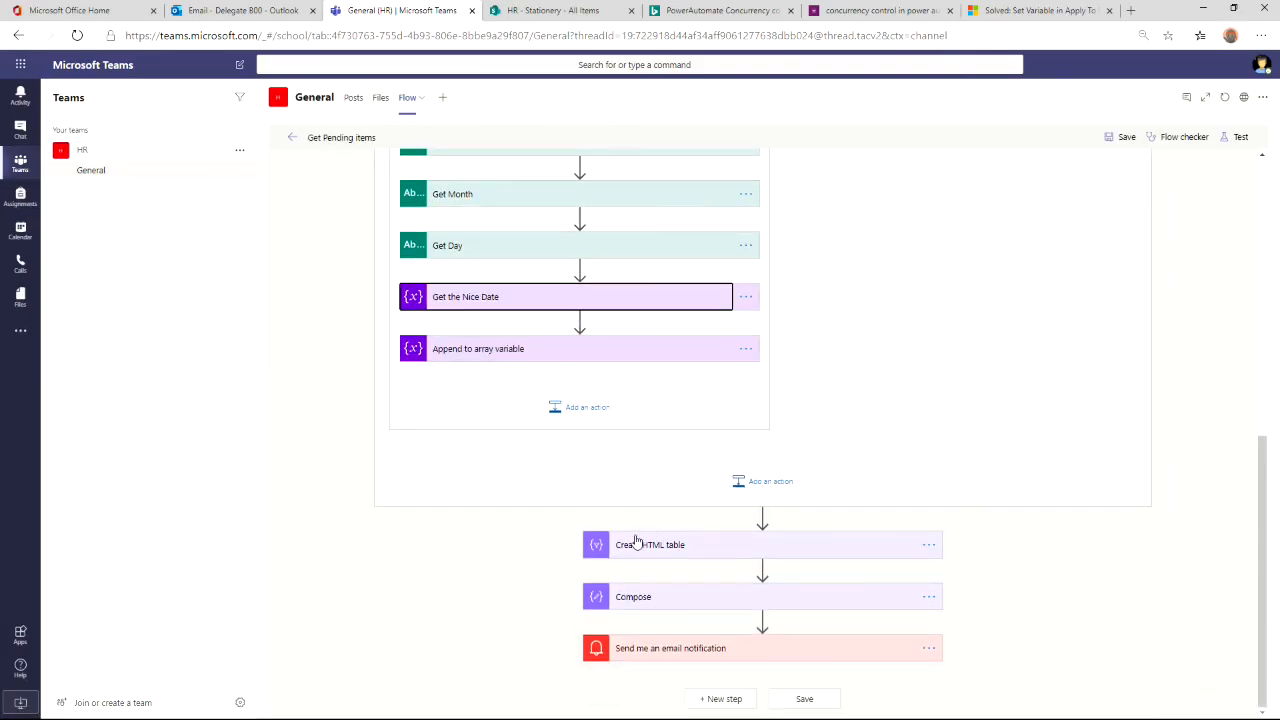
pyautogui.click(714, 548)
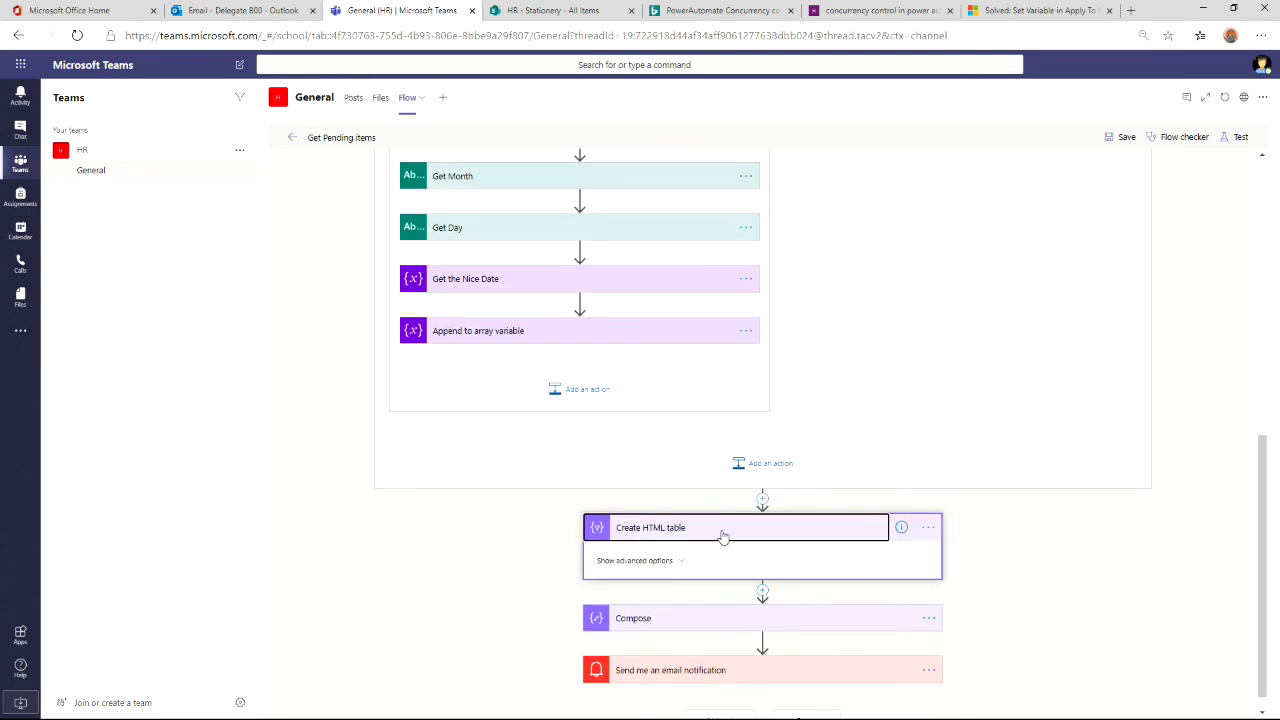
pyautogui.click(722, 538)
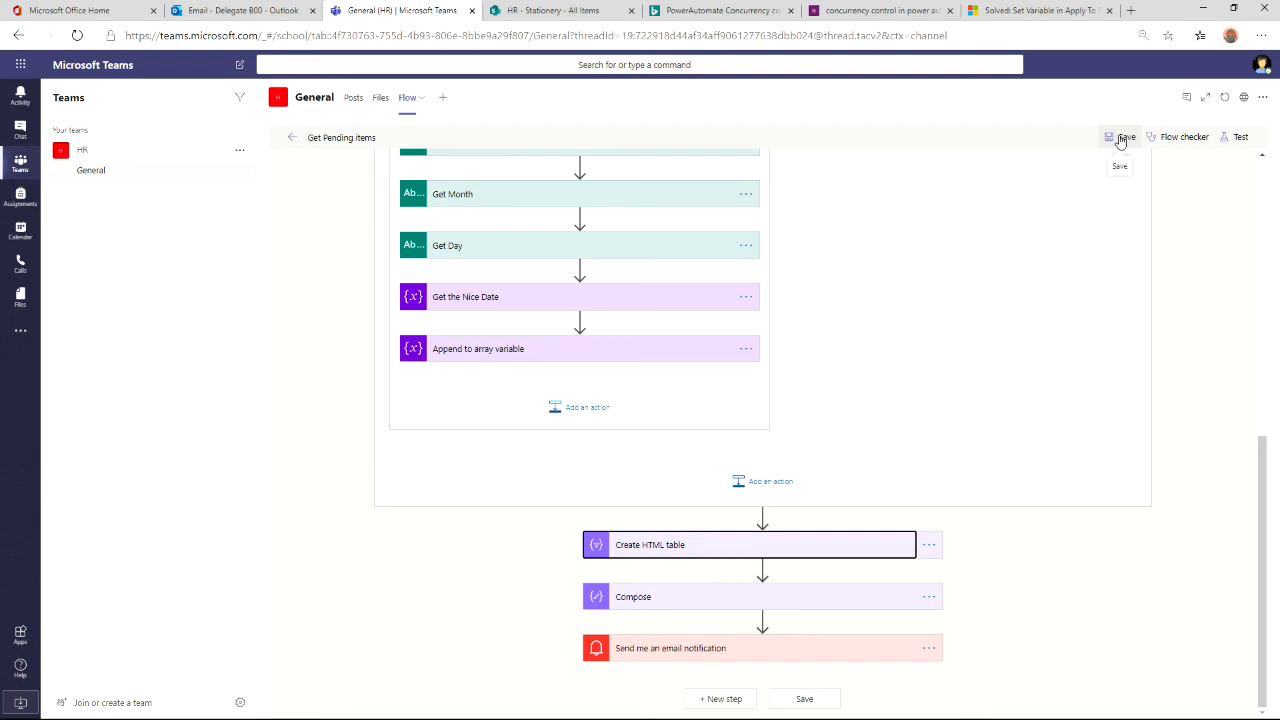
pyautogui.scroll(2, 1086, 262)
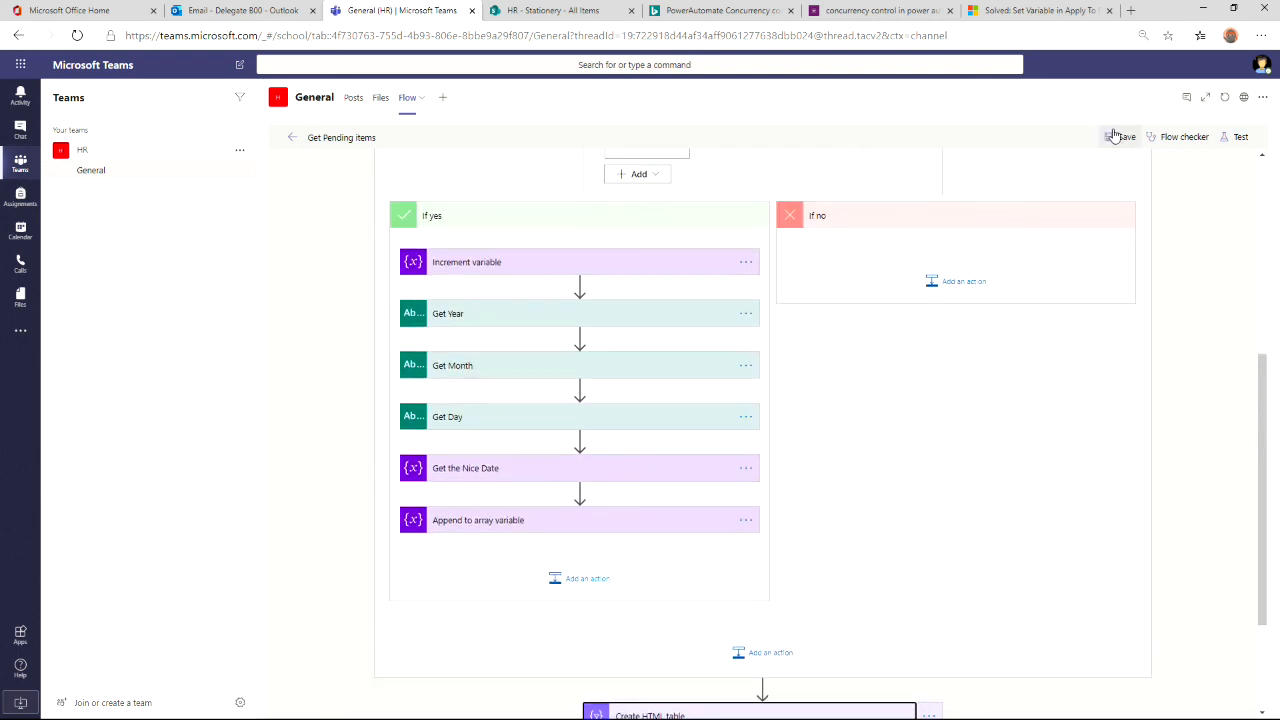
pyautogui.click(1113, 135)
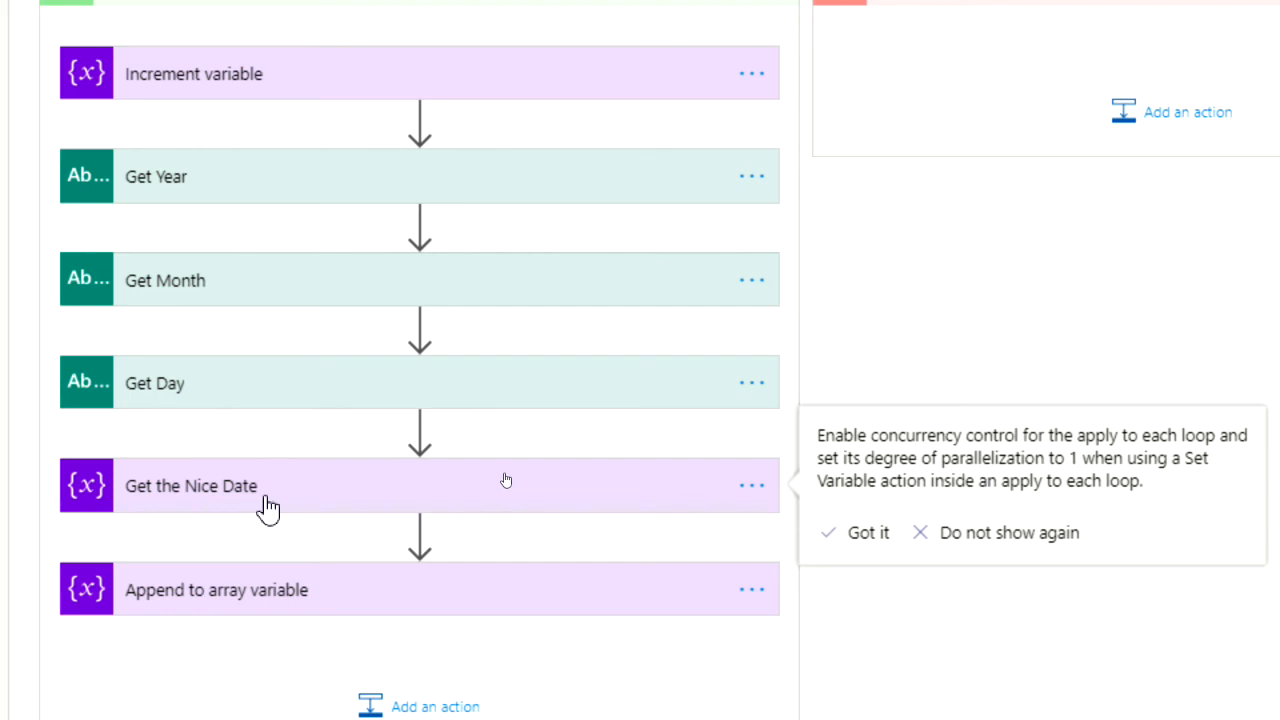
# Add a tracked property named concurrency in the settings of the Get the Nice Date action.
pyautogui.click(752, 485)
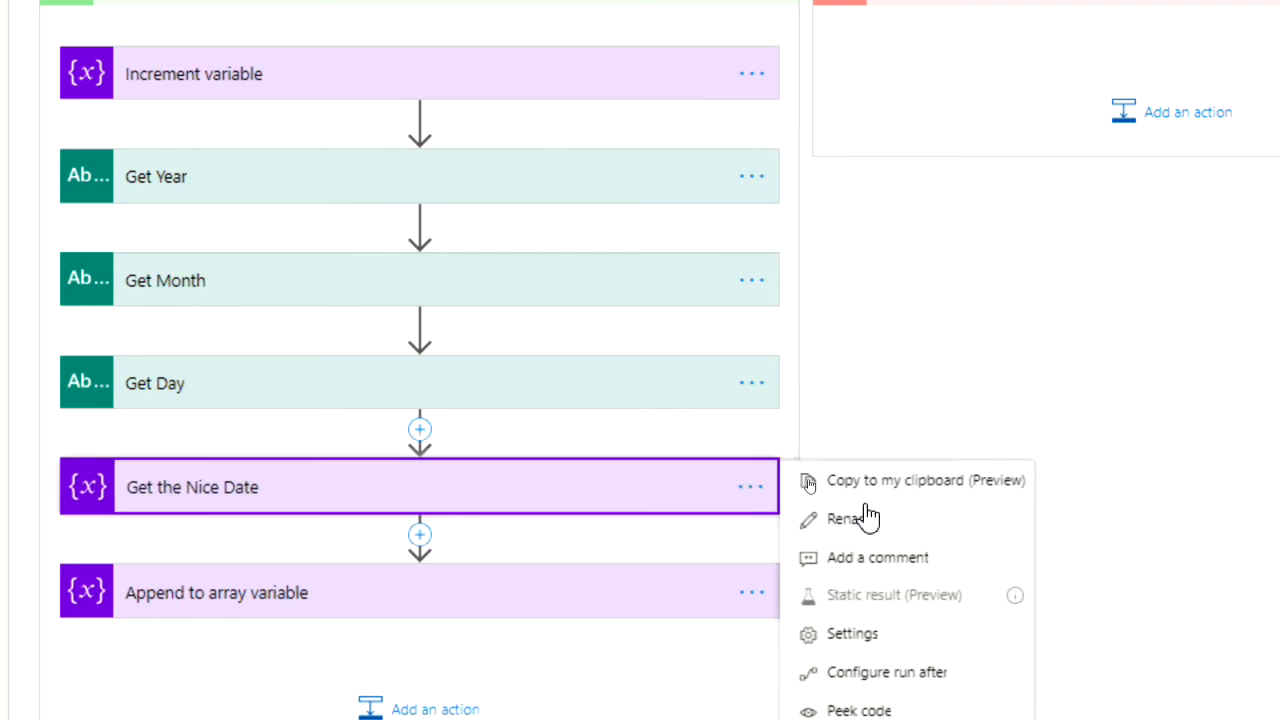
pyautogui.click(858, 636)
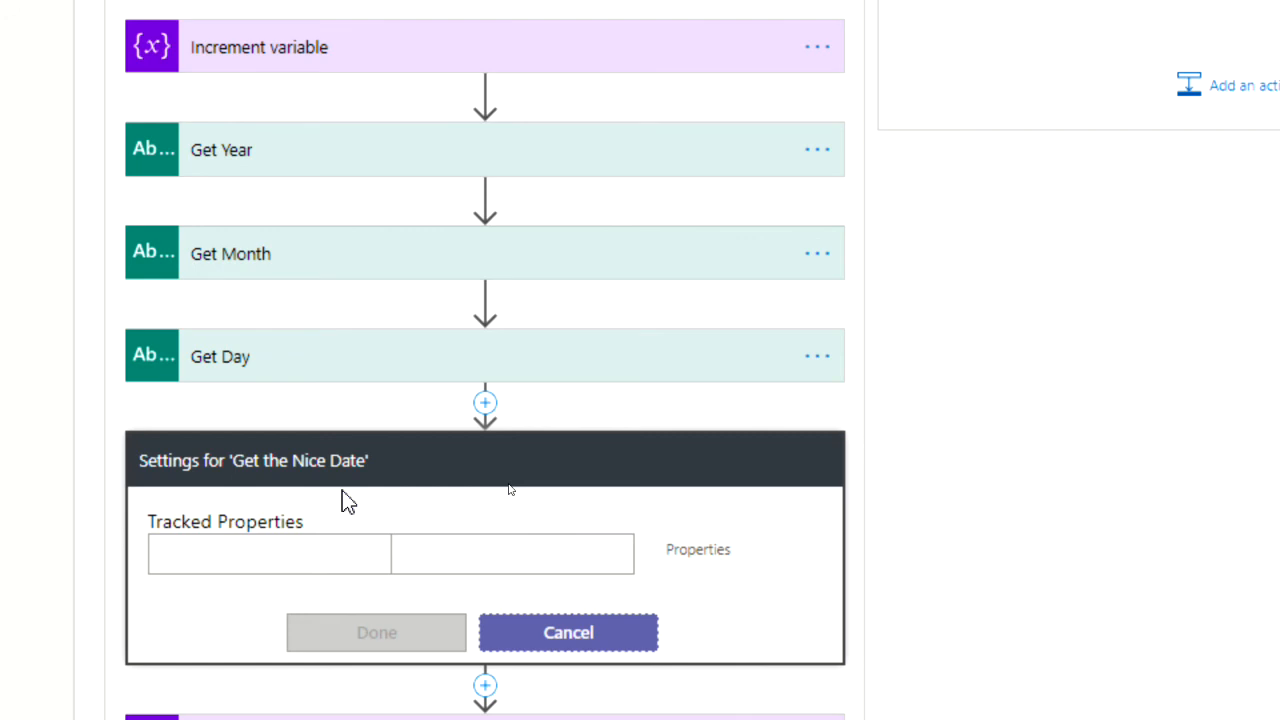
pyautogui.click(301, 547)
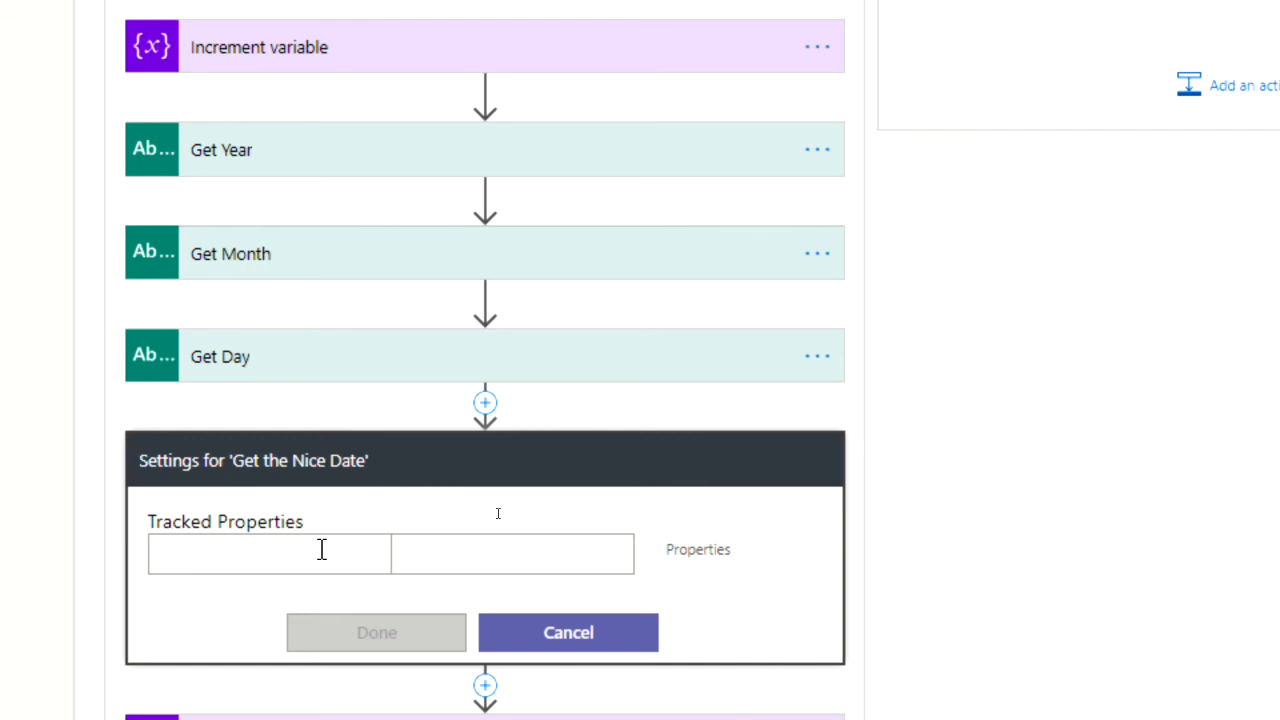
pyautogui.write('Concurrn')
pyautogui.press('BackSpace')
pyautogui.write('ency')
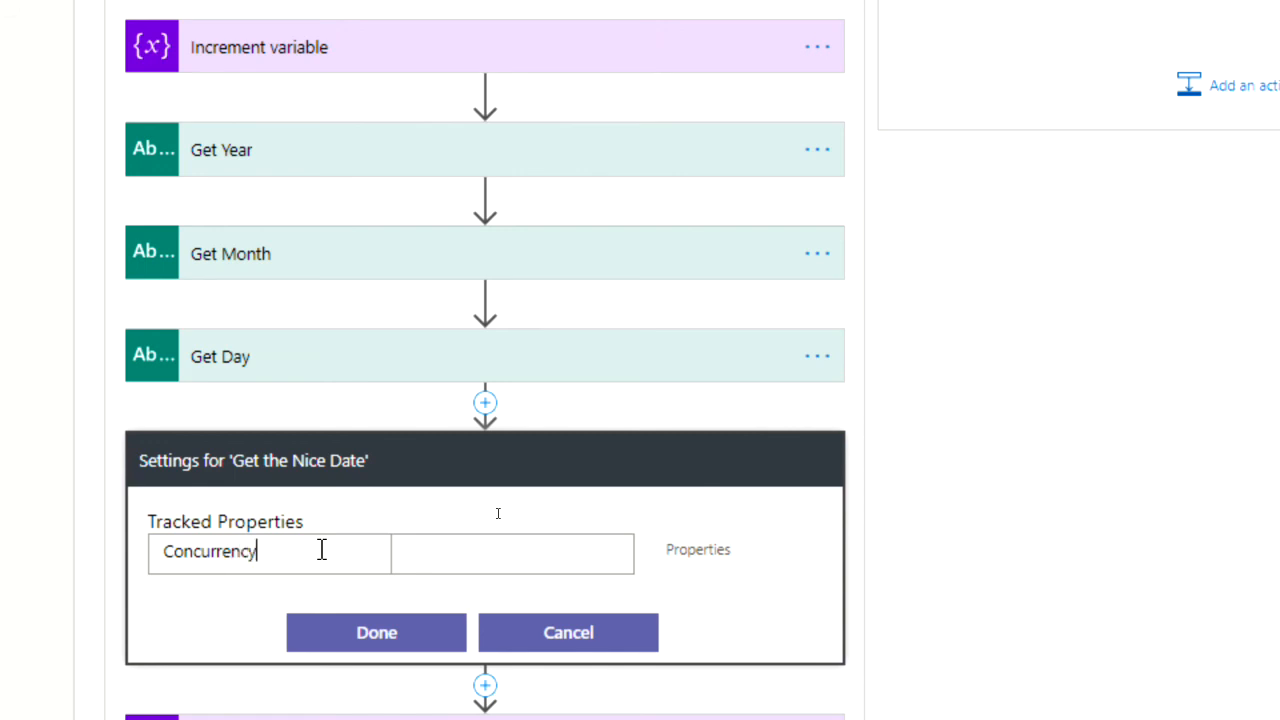
pyautogui.press('Home')
pyautogui.press('Delete')
pyautogui.write('c')
pyautogui.press('Tab')
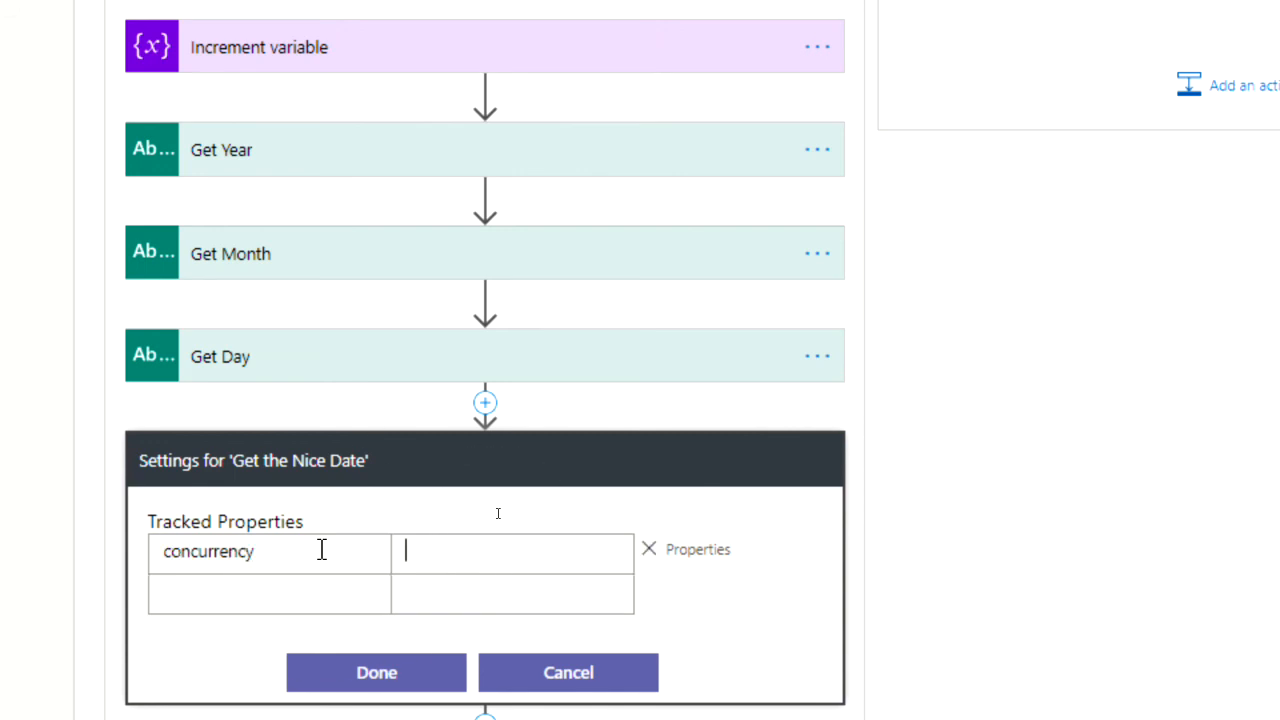
# Set the concurrency tracked property's value to 1 and apply the action's settings.
pyautogui.write('1')
pyautogui.write('0')
pyautogui.press('BackSpace')
pyautogui.write('100')
pyautogui.press('BackSpace')
pyautogui.press('BackSpace')
pyautogui.press('BackSpace')
pyautogui.write('1')
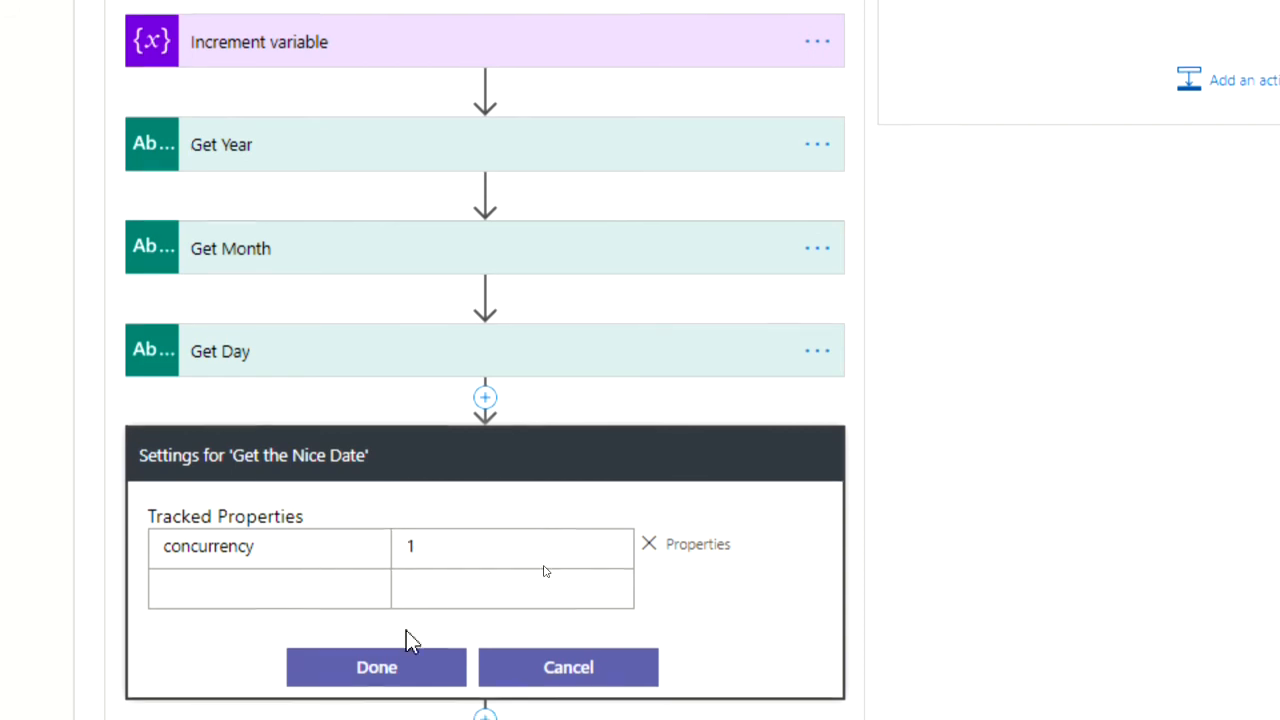
pyautogui.scroll(-1, 403, 634)
pyautogui.click(395, 636)
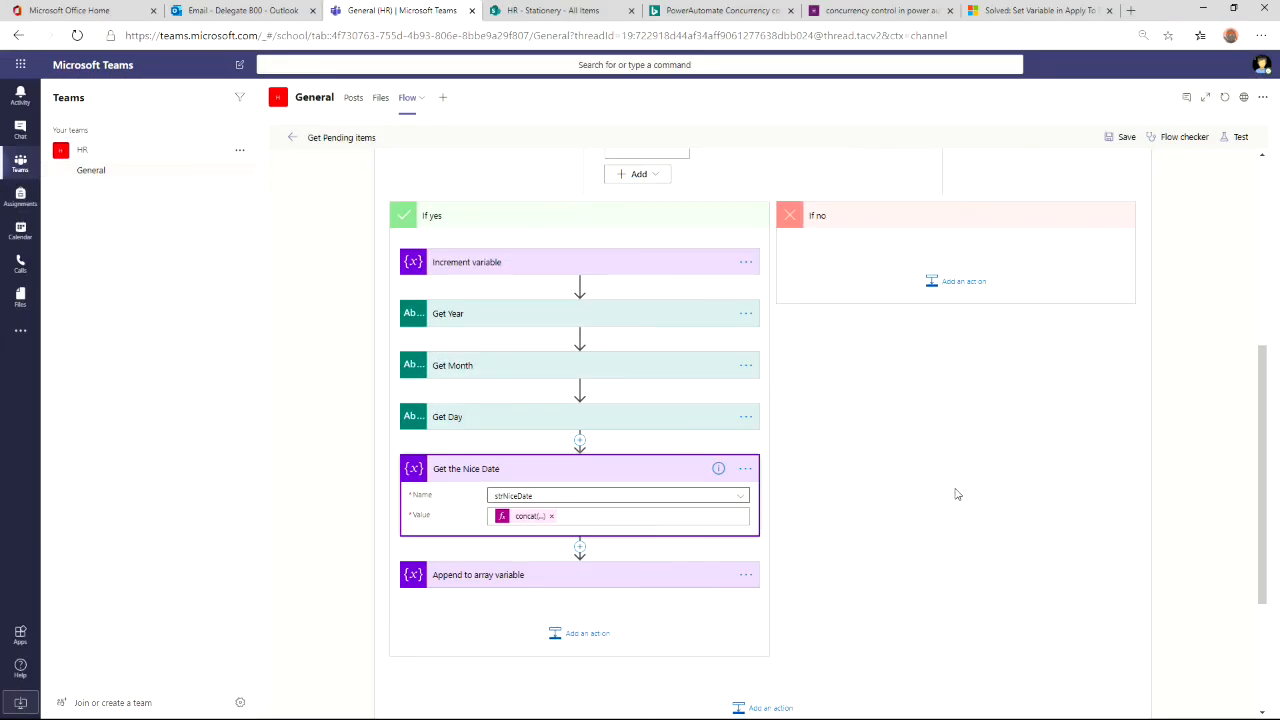
# Save the Get Pending items flow and run a test, performing the trigger action manually.
pyautogui.click(945, 488)
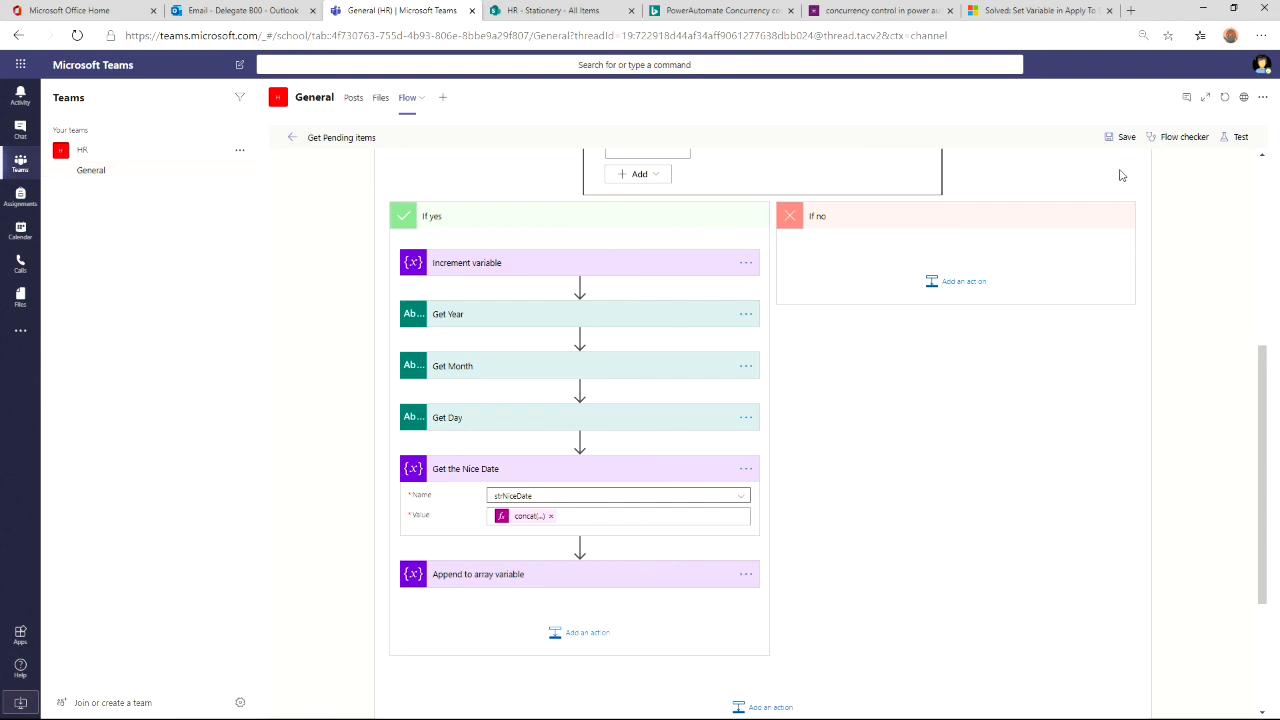
pyautogui.click(1122, 136)
pyautogui.click(1235, 137)
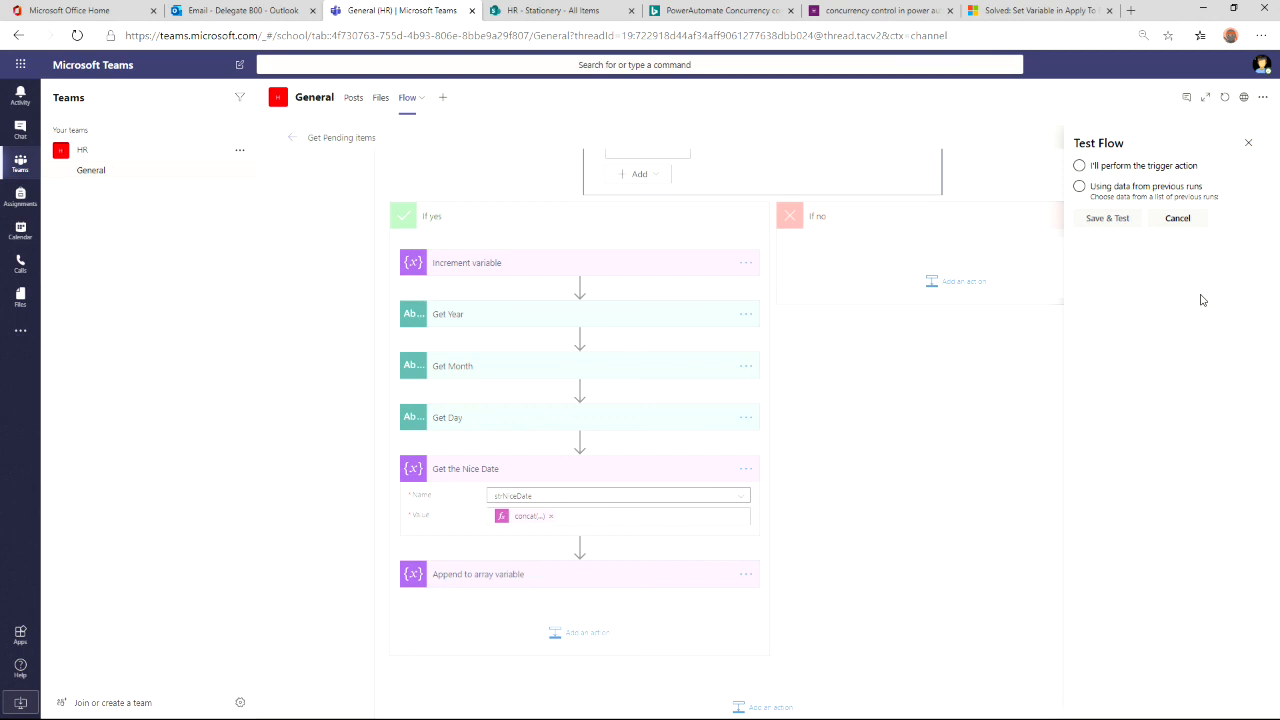
pyautogui.click(1080, 167)
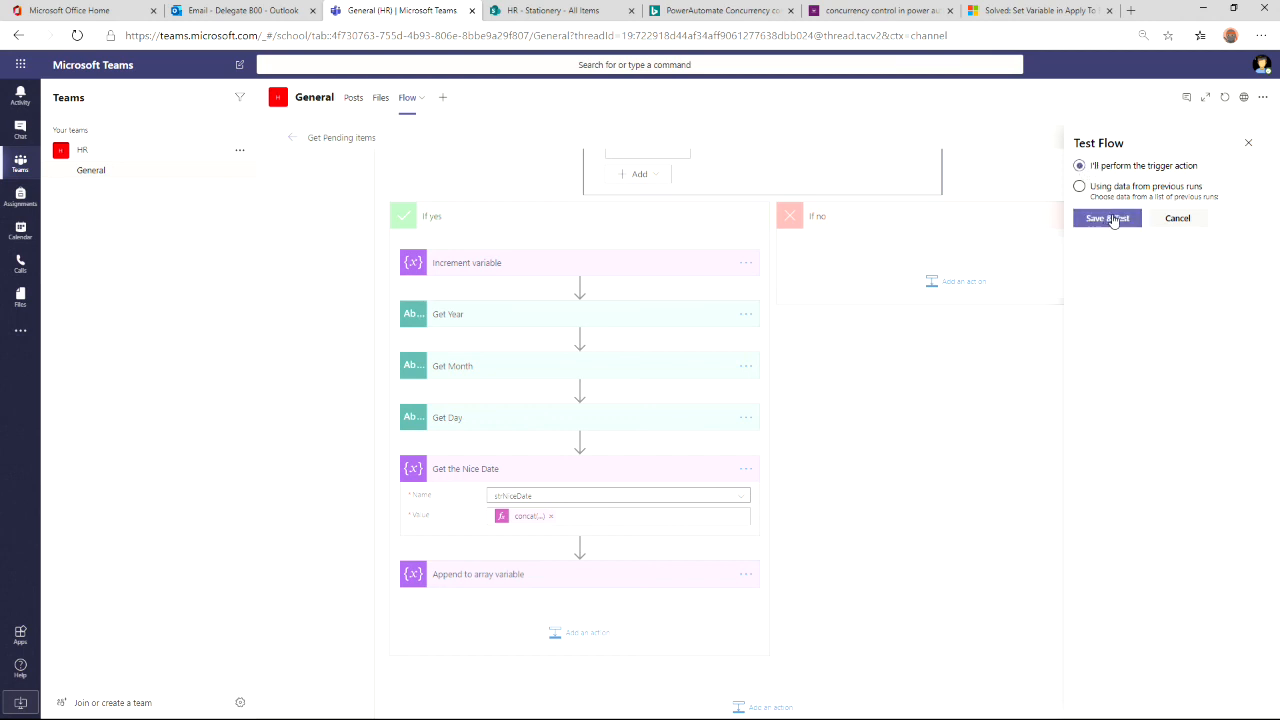
pyautogui.click(1110, 219)
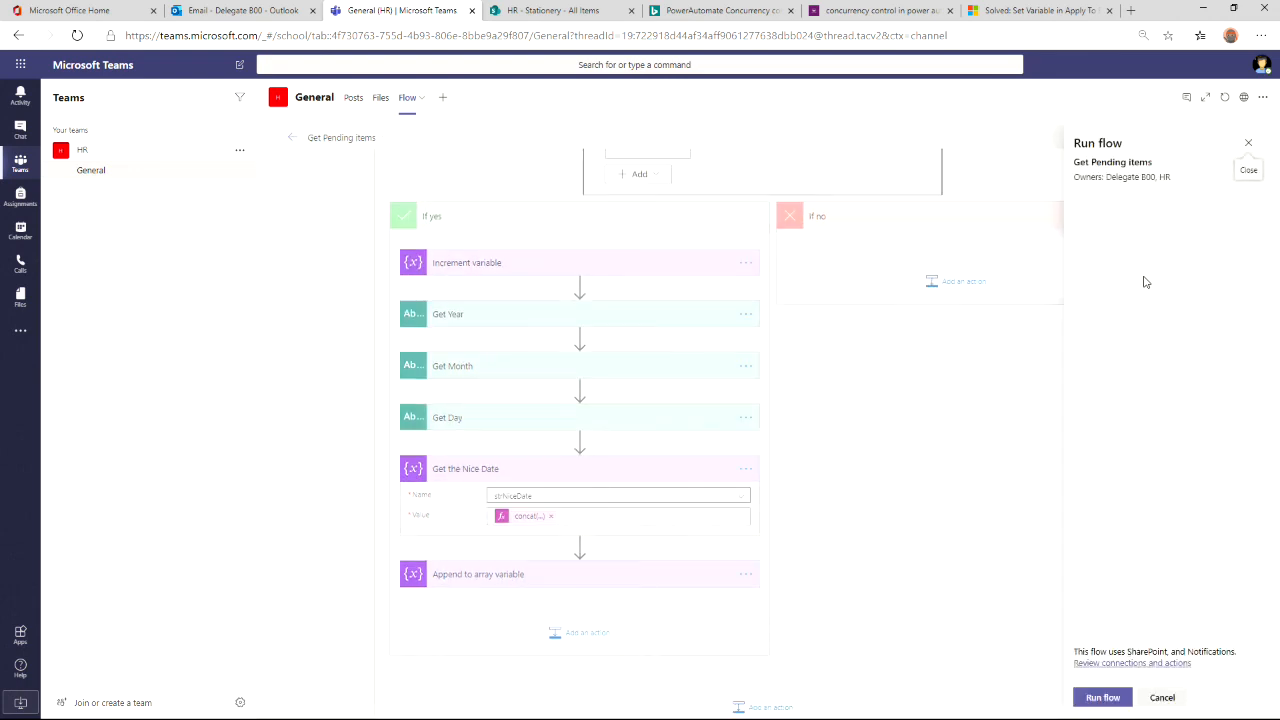
pyautogui.click(1102, 697)
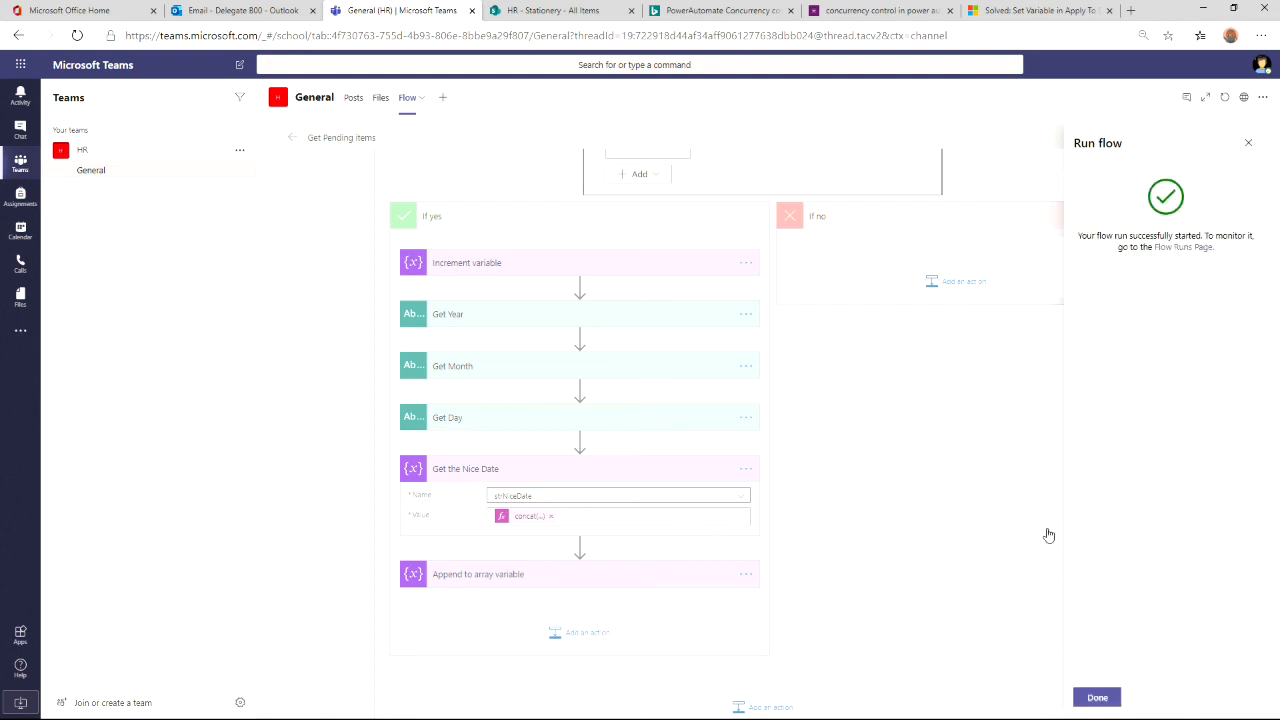
pyautogui.click(1099, 699)
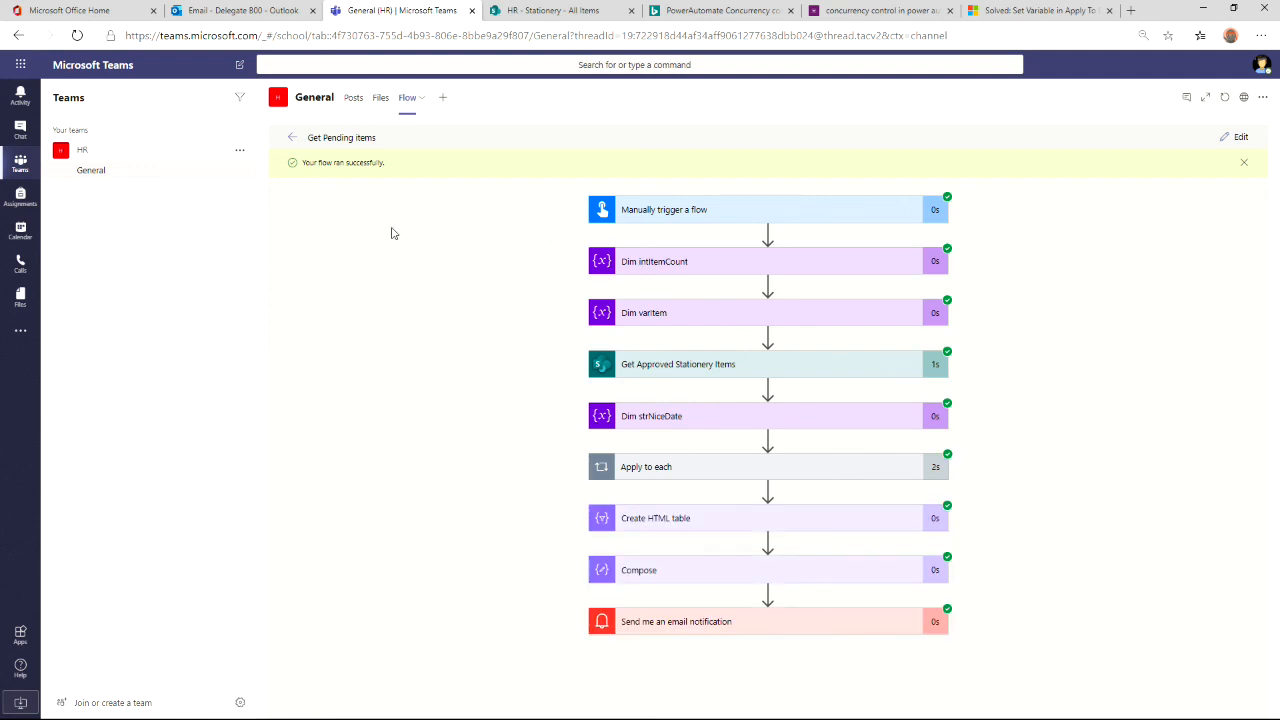
# Switch to Outlook, open the new Microsoft Flow email and check the date format in the table's Requested column.
pyautogui.click(237, 11)
pyautogui.click(220, 176)
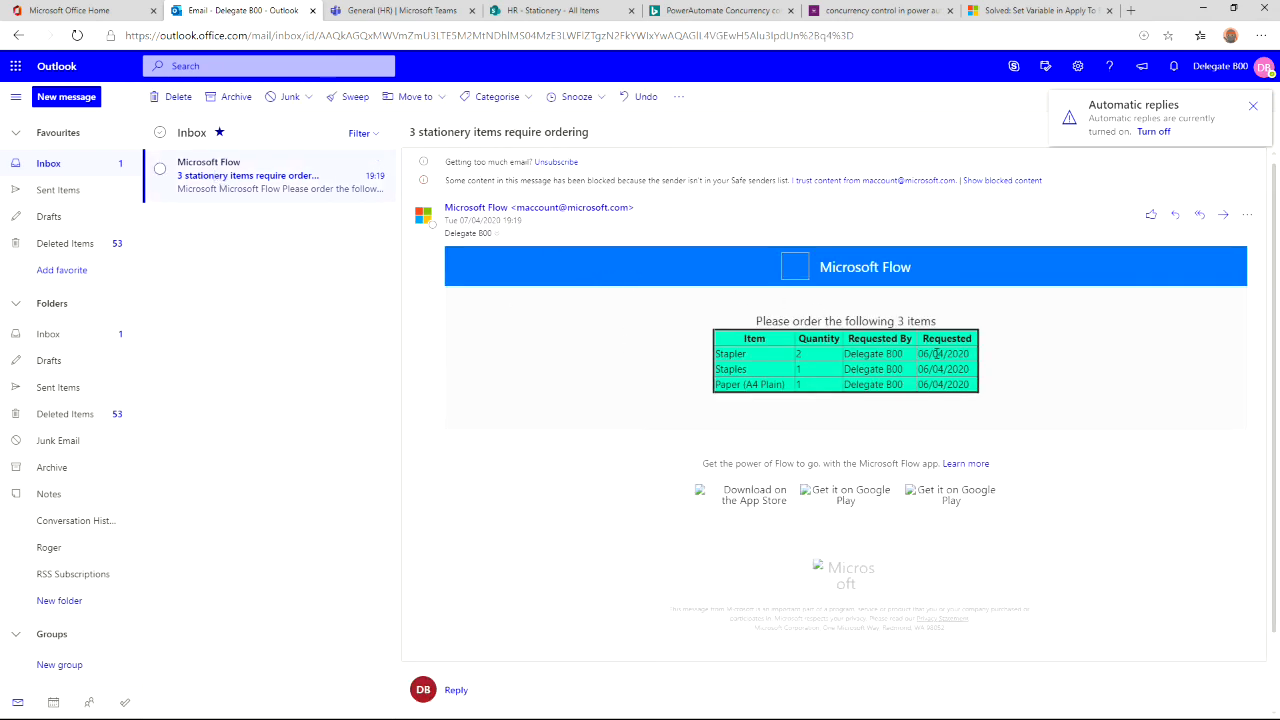
pyautogui.moveTo(922, 354); pyautogui.dragTo(974, 357)
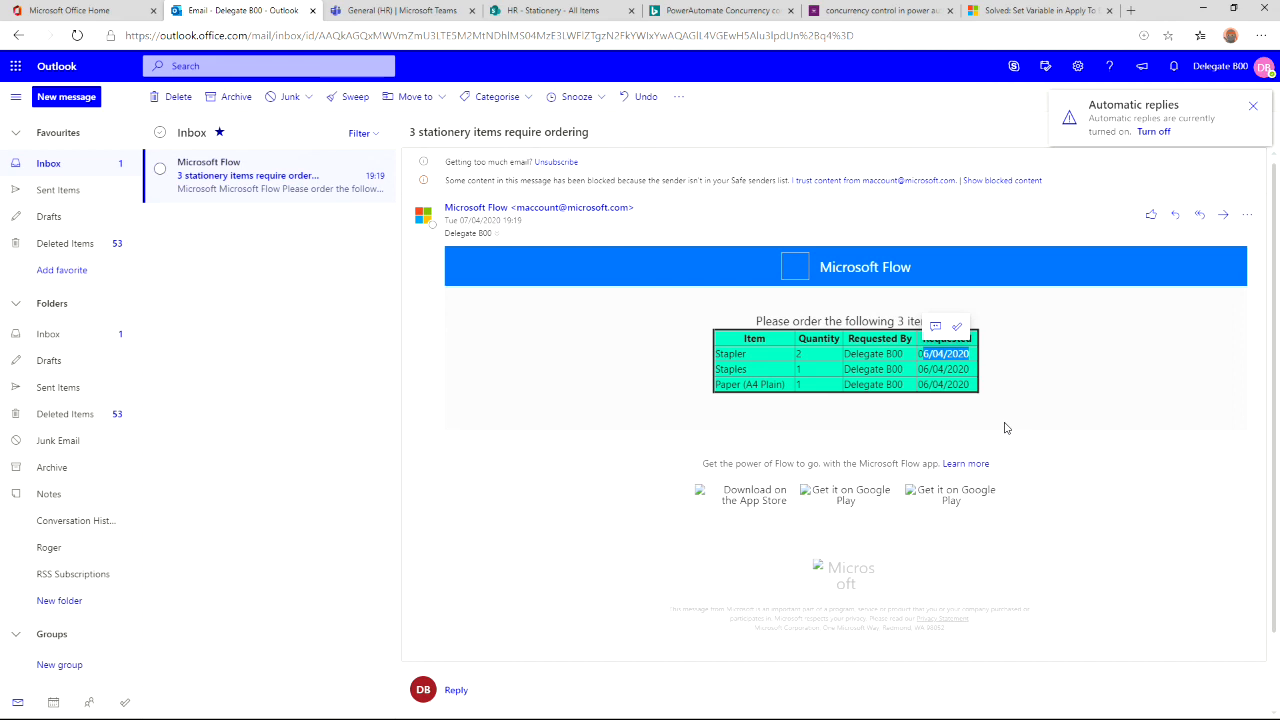
pyautogui.click(1007, 404)
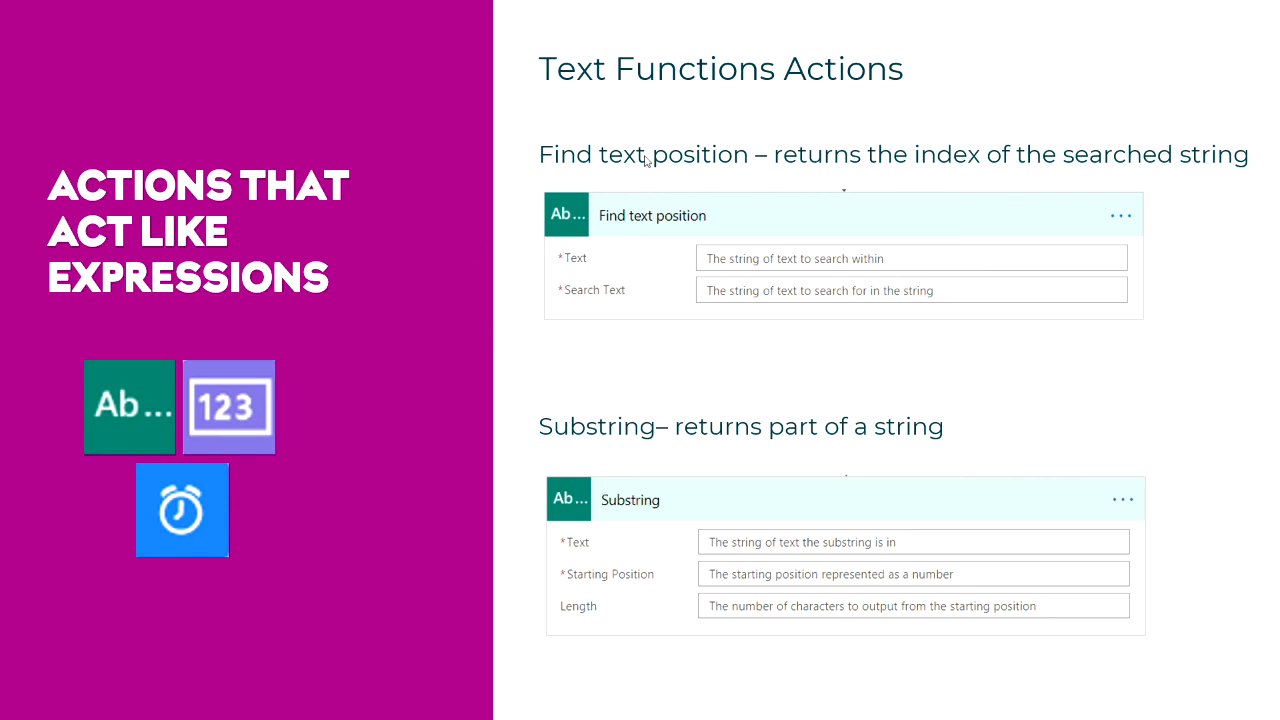
pyautogui.click(445, 354)
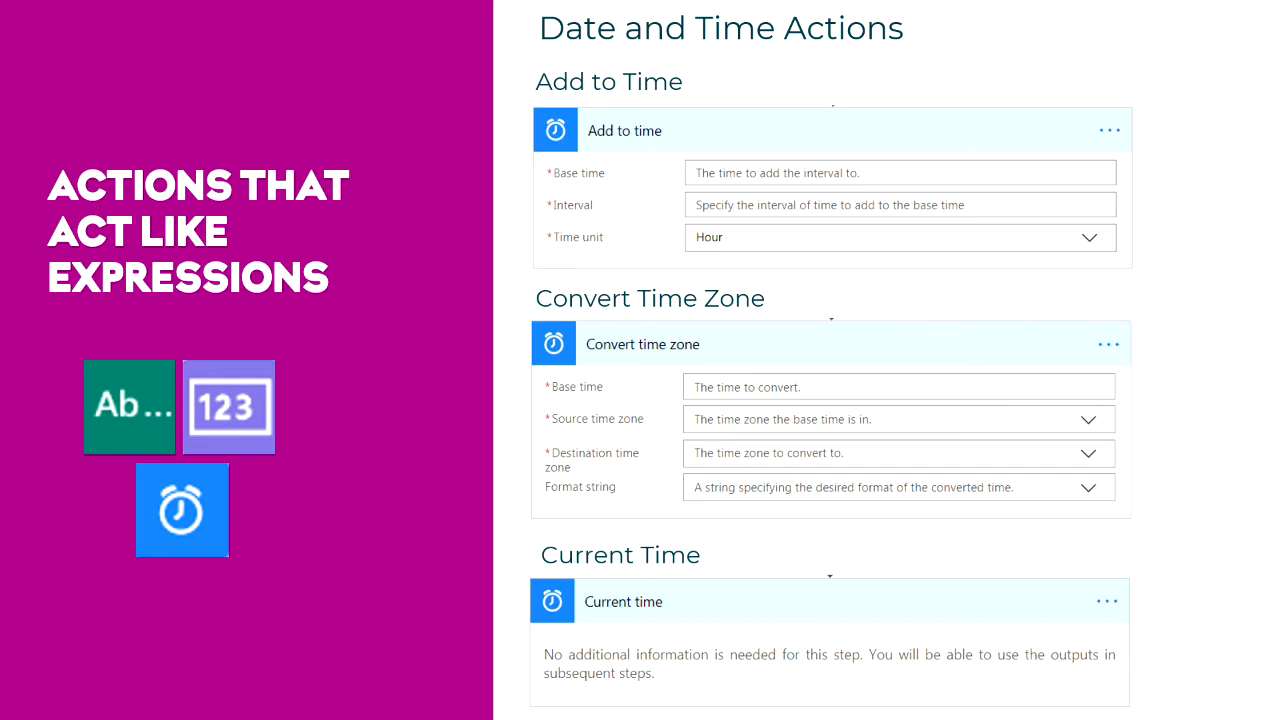
pyautogui.press('Right')
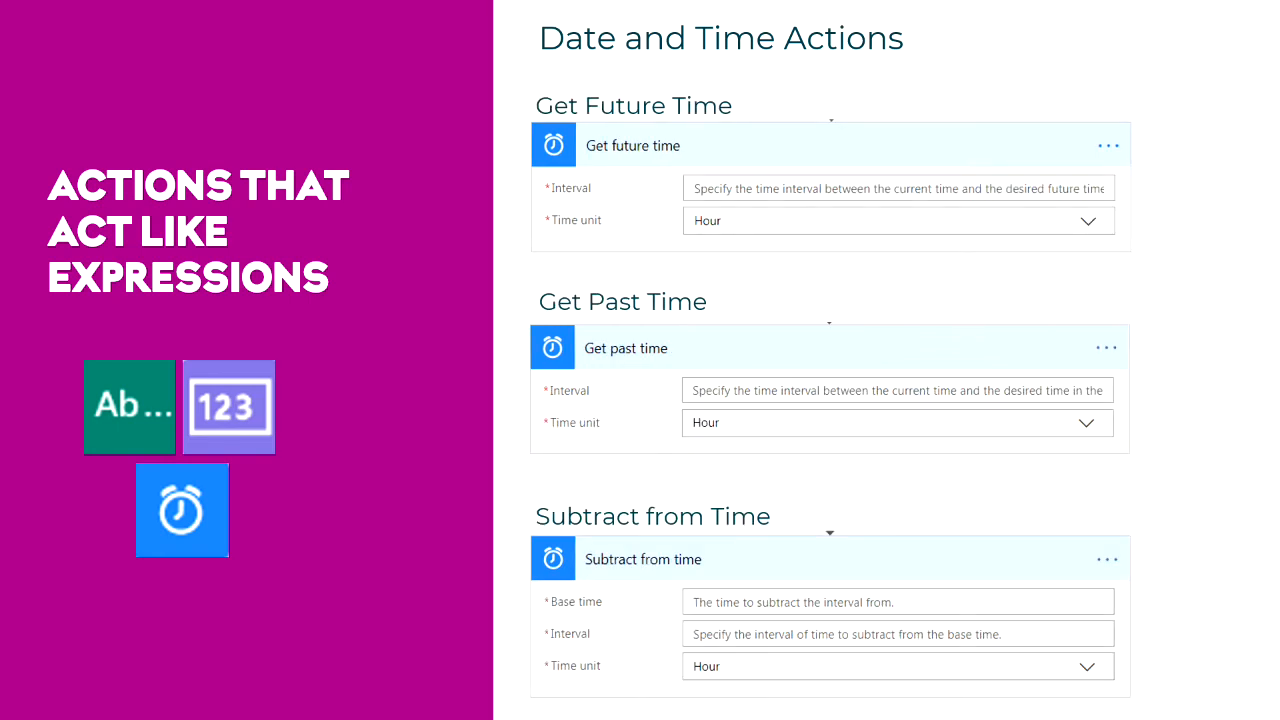
pyautogui.press('Right')
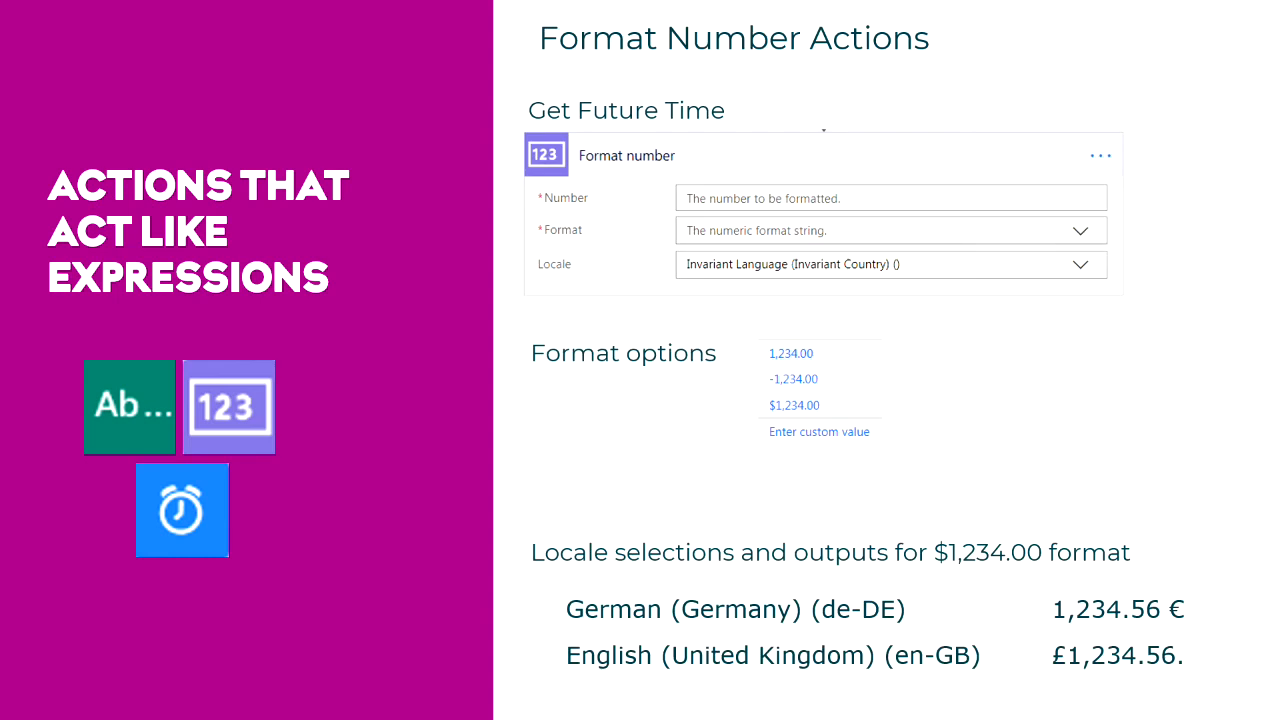